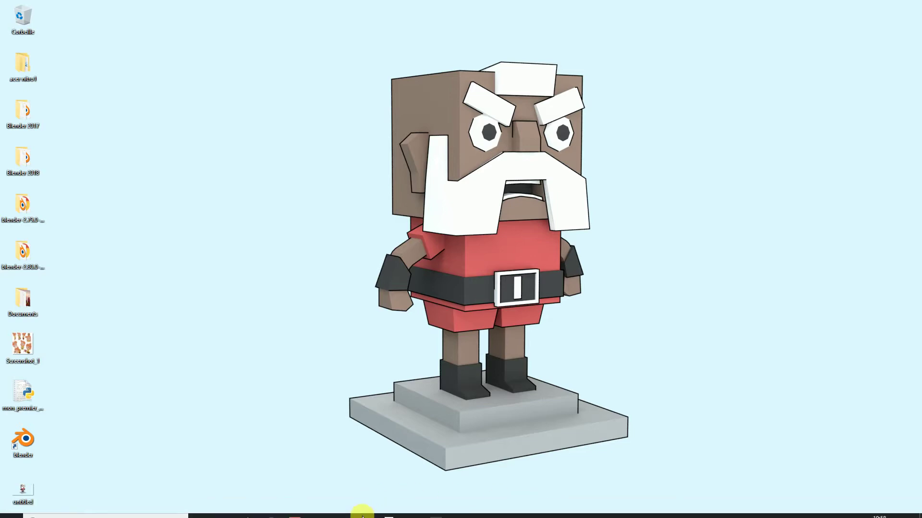
Switch to Blender and examine the finished low-poly moustached character from several sides, including its mesh in Edit Mode
left_click(364, 507)
middle_click_drag(499, 257, 410, 259)
scroll(410, 259, "up", 2)
right_click(435, 166)
scroll(388, 292, "up", 1)
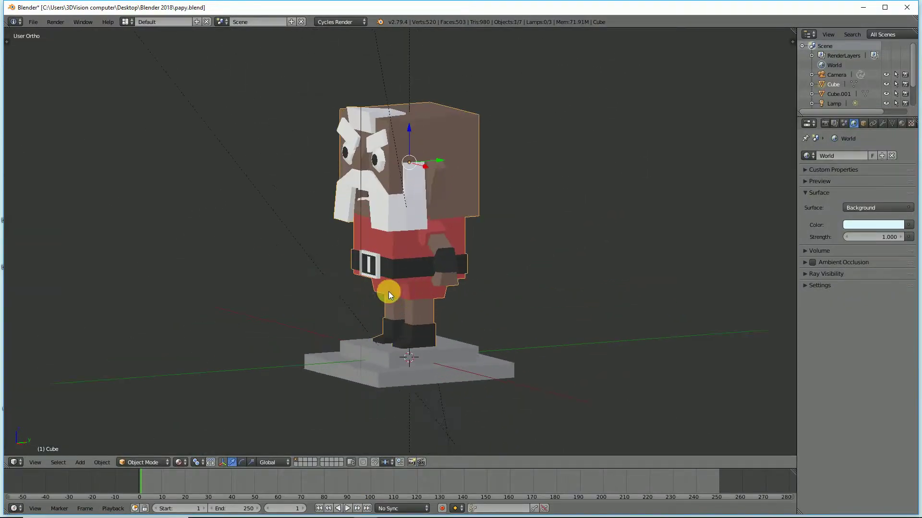
middle_click_drag(387, 292, 497, 315)
key("Tab")
scroll(426, 235, "up", 2)
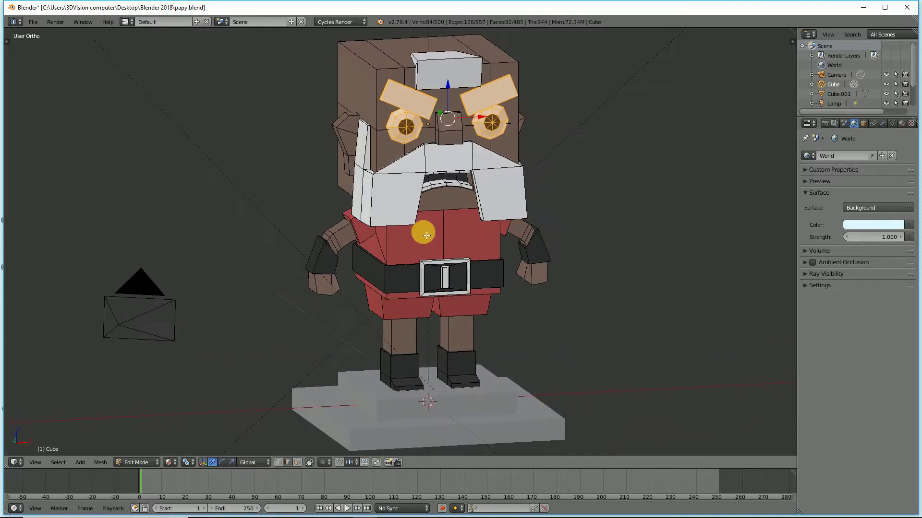
middle_click_drag(426, 236, 448, 206)
key("Tab")
key("Tab")
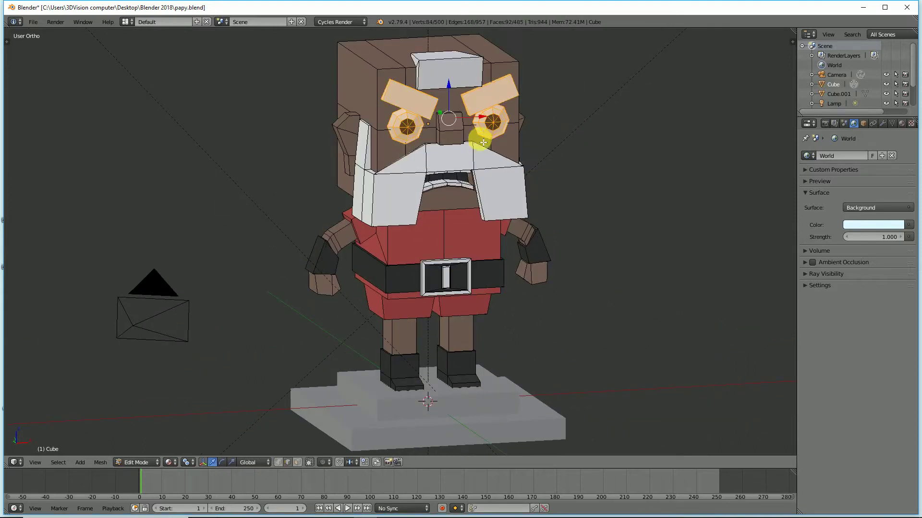
key("a")
middle_click_drag(457, 154, 430, 291)
scroll(385, 288, "down", 2)
key("Tab")
scroll(452, 287, "down", 3)
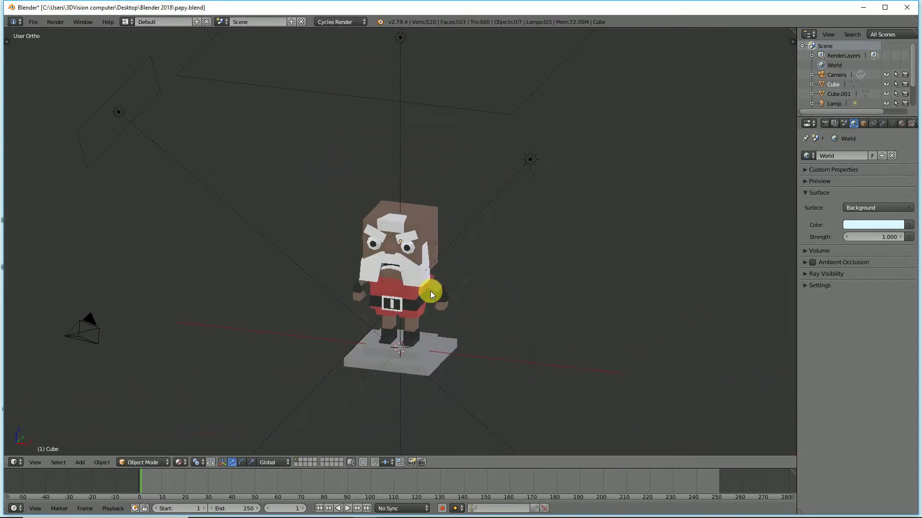
middle_click_drag(419, 337, 464, 319)
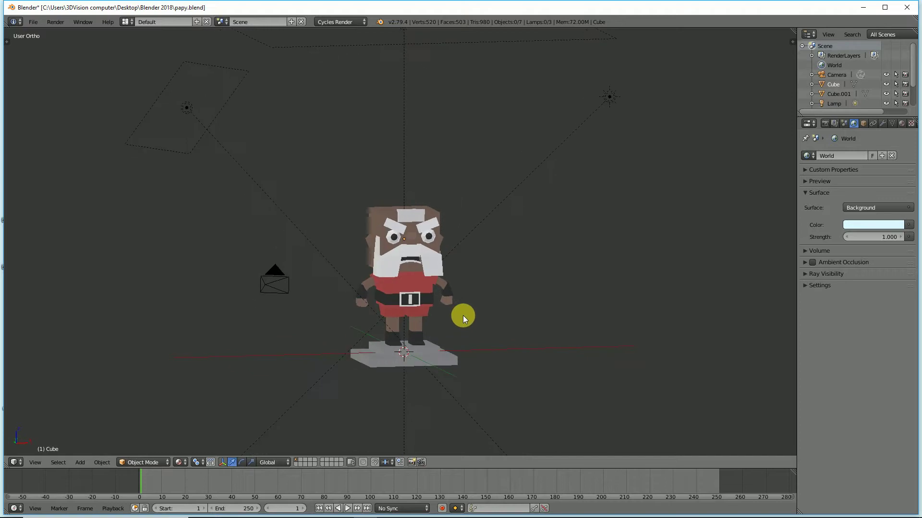
Switch to an empty scene layer and turn on the grid floor in the 3D view
left_click(303, 460)
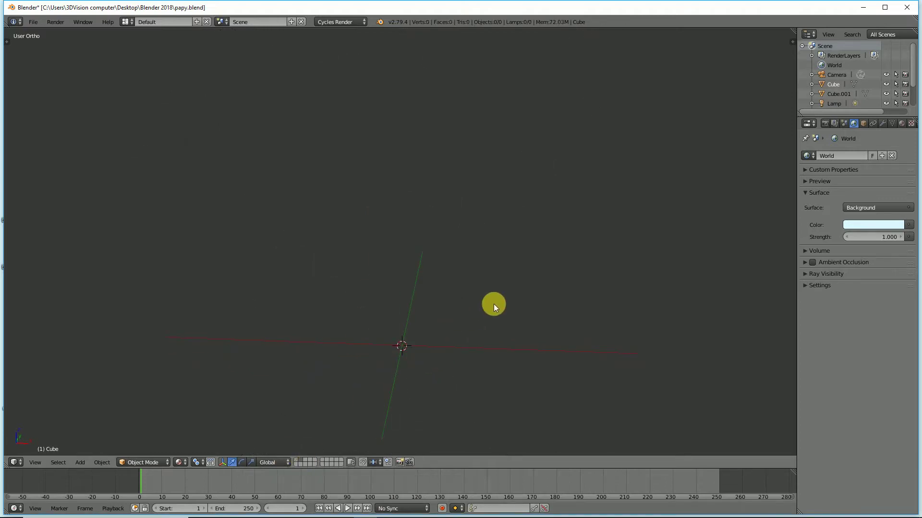
key("n")
middle_click_drag(494, 304, 532, 275)
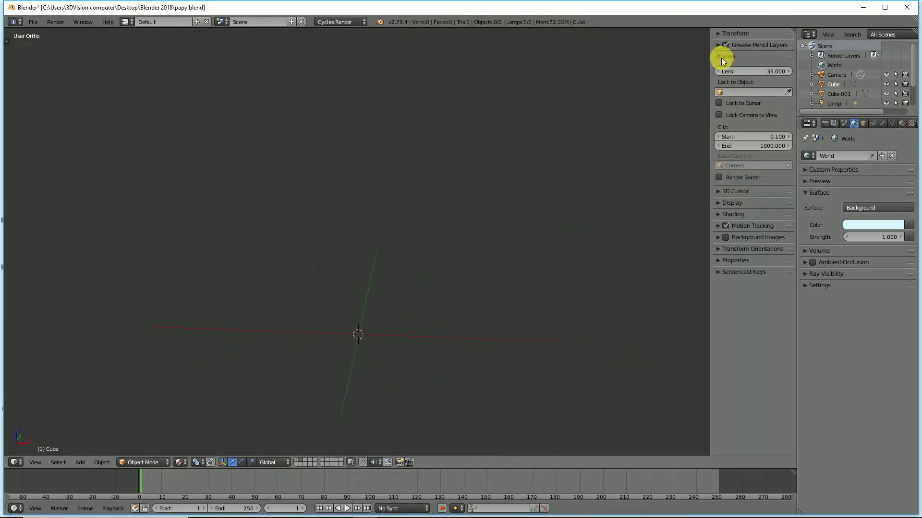
left_click(720, 58)
left_click(724, 80)
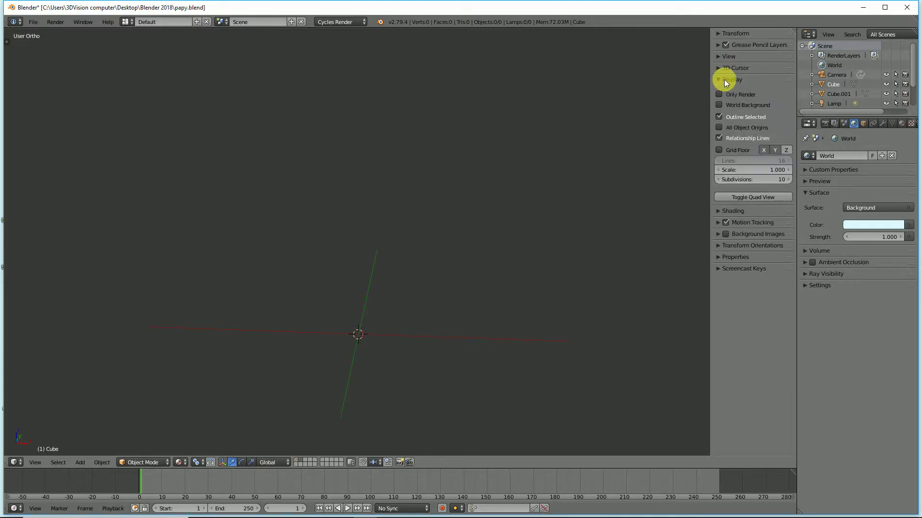
left_click(719, 150)
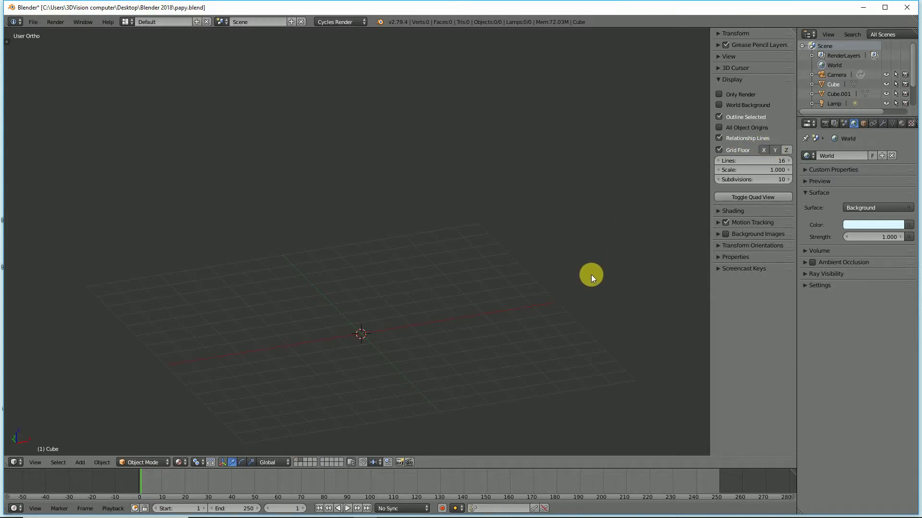
key("n")
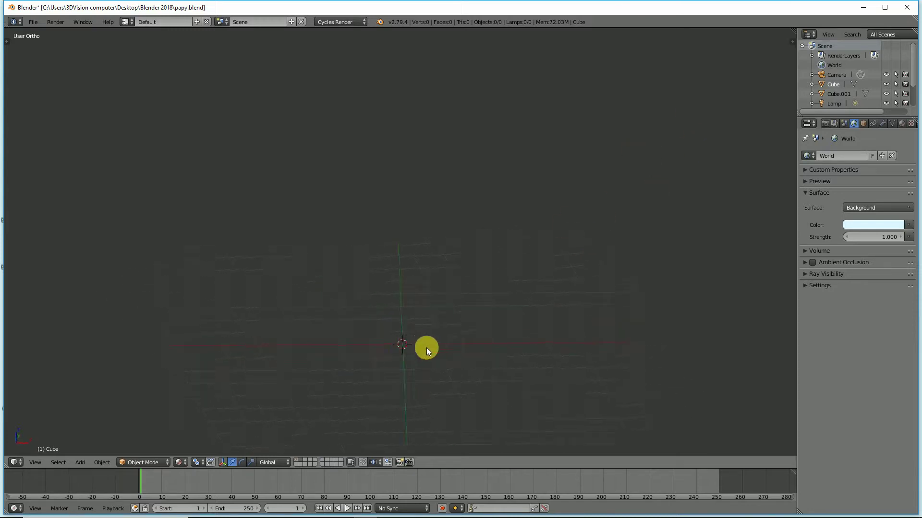
Add a cube mesh at the 3D cursor and frame it in the front view
key("shift+a")
left_click(476, 373)
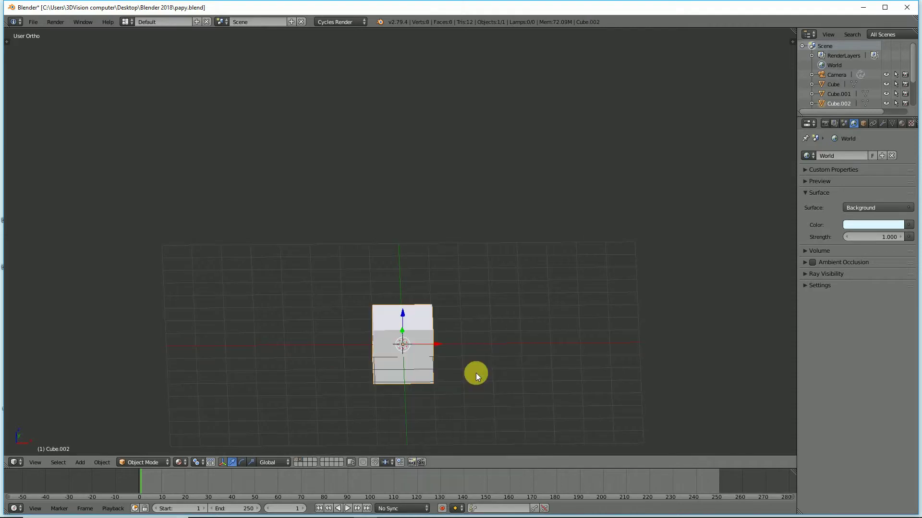
key("KP_1")
key("KP_Decimal")
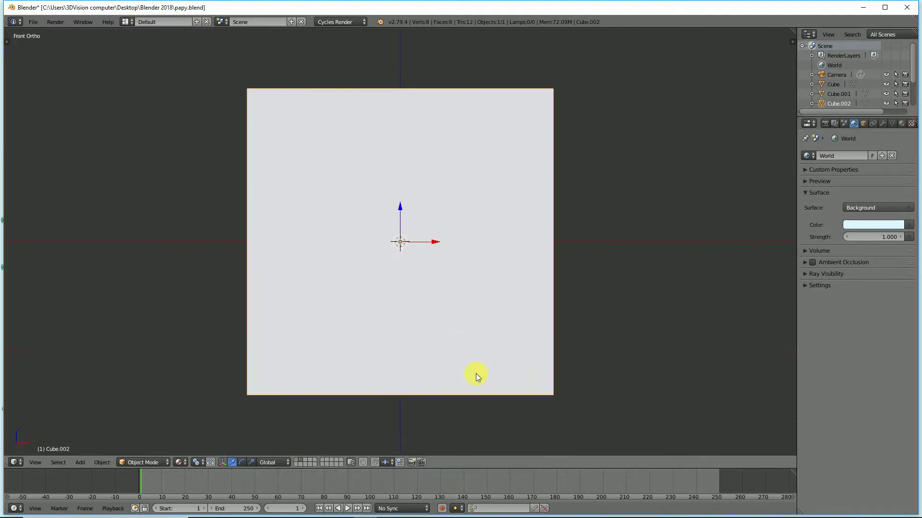
Enter Edit Mode on the cube and cut it in half with a centred vertical edge loop
key("Tab")
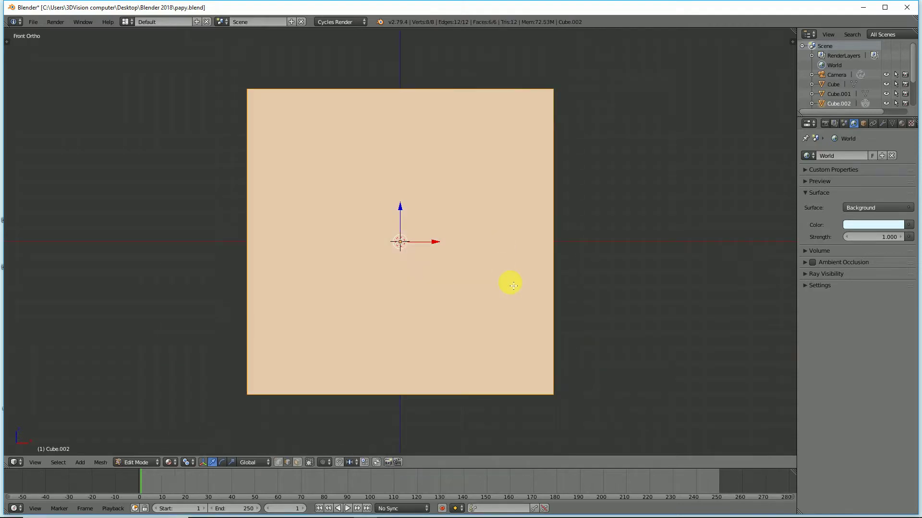
scroll(418, 174, "down", 2)
mouse_move(418, 187)
middle_mouse_down()
mouse_move(432, 247)
mouse_move(451, 237)
middle_mouse_up()
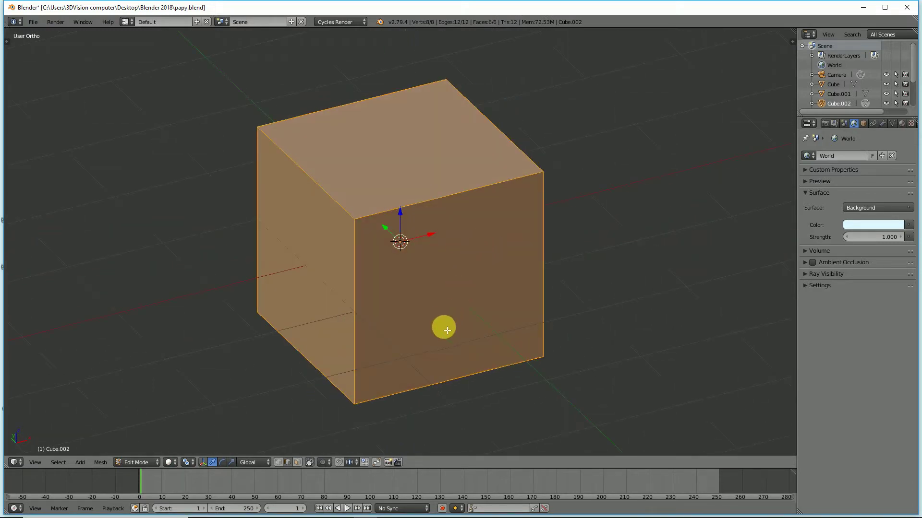
key("ctrl+r")
left_click(454, 206)
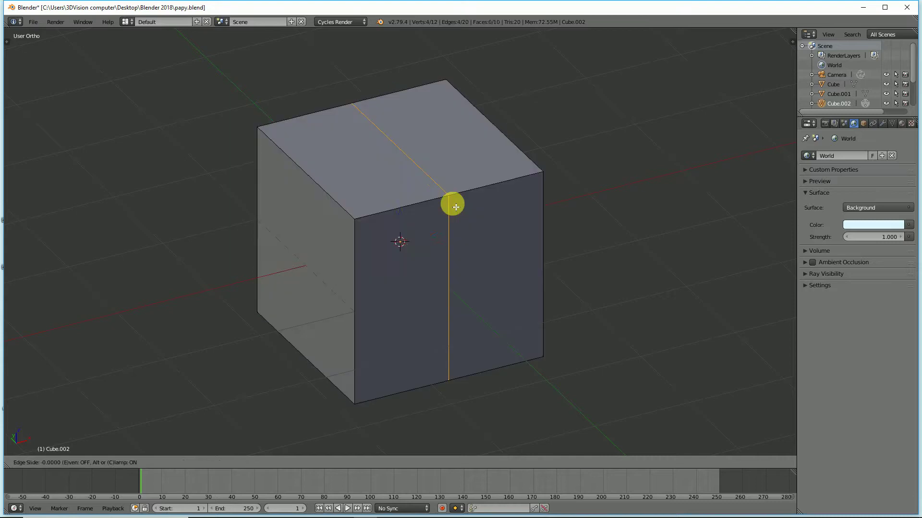
right_click(456, 207)
Delete the vertices of the cube's outer face on the negative X side, leaving only the positive X half
right_click(316, 298)
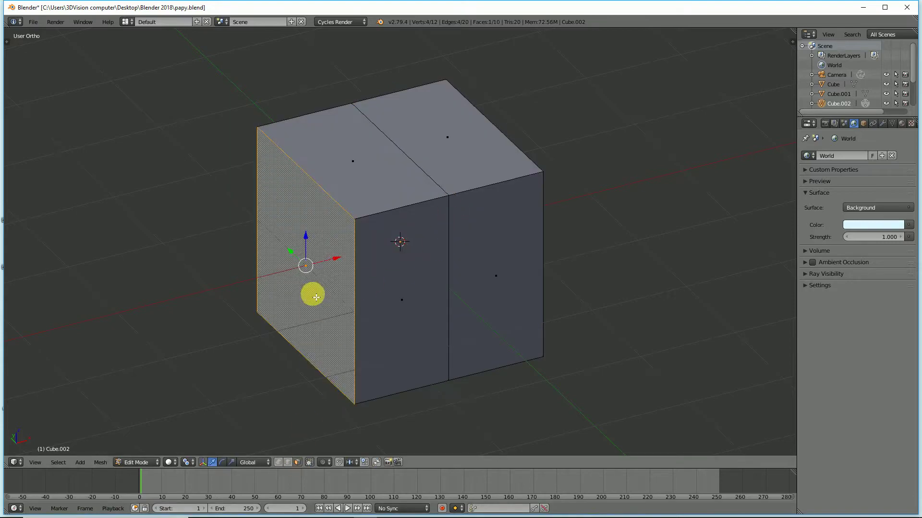
key("x")
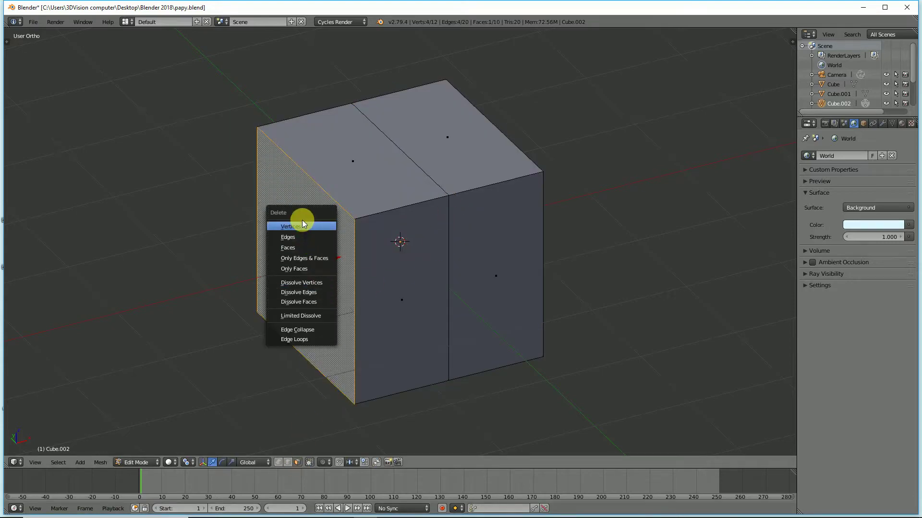
left_click(302, 225)
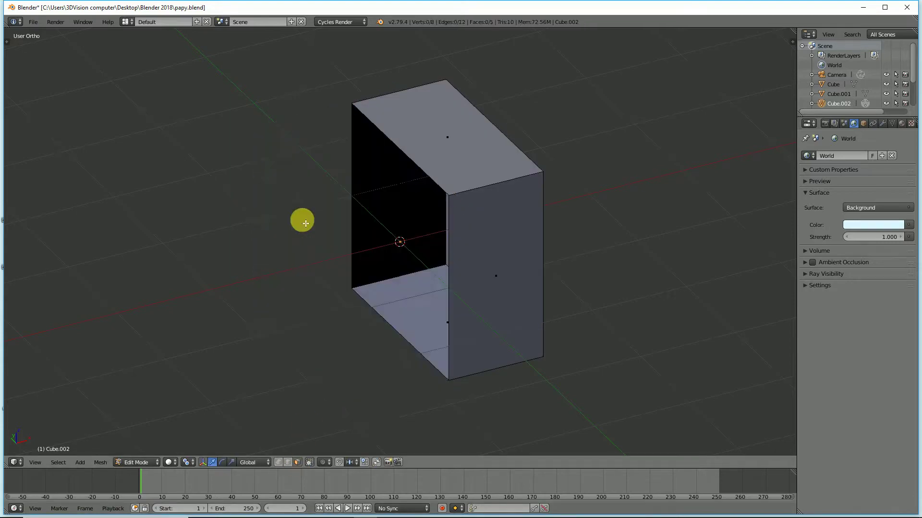
Return to Object Mode, add an X-axis Mirror modifier to the half cube, and make the window full screen
middle_click_drag(568, 278, 512, 286)
key("Tab")
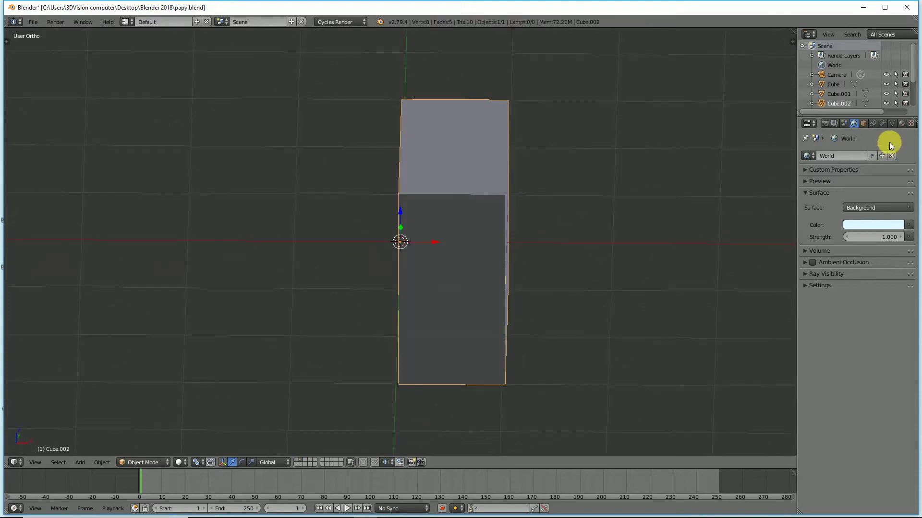
left_click(884, 124)
left_click(840, 157)
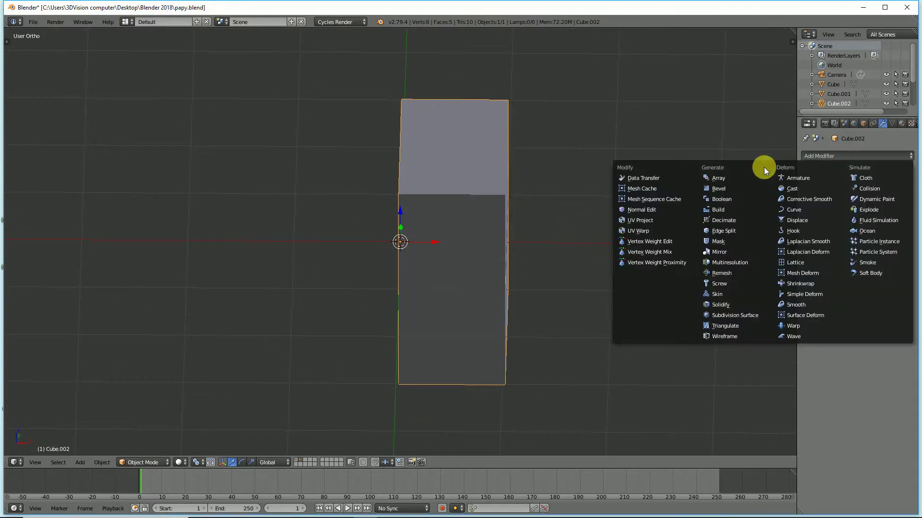
left_click(737, 252)
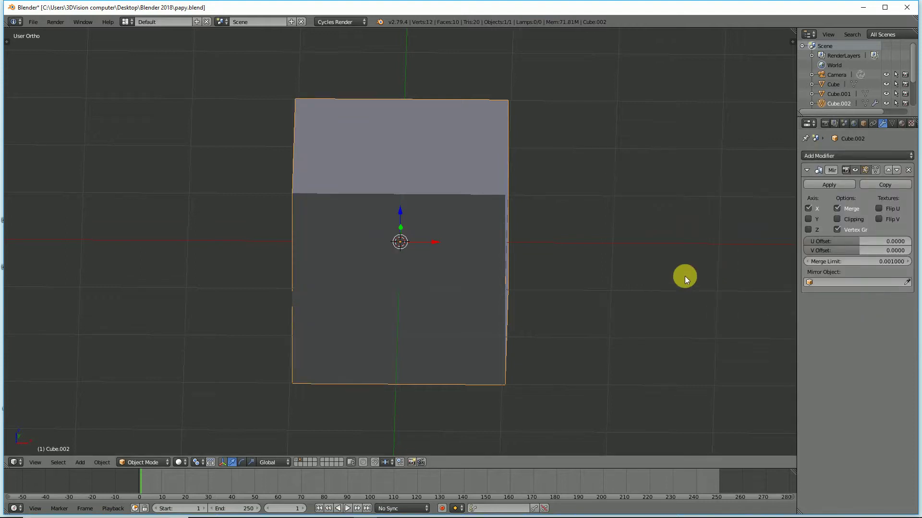
key("alt+F11")
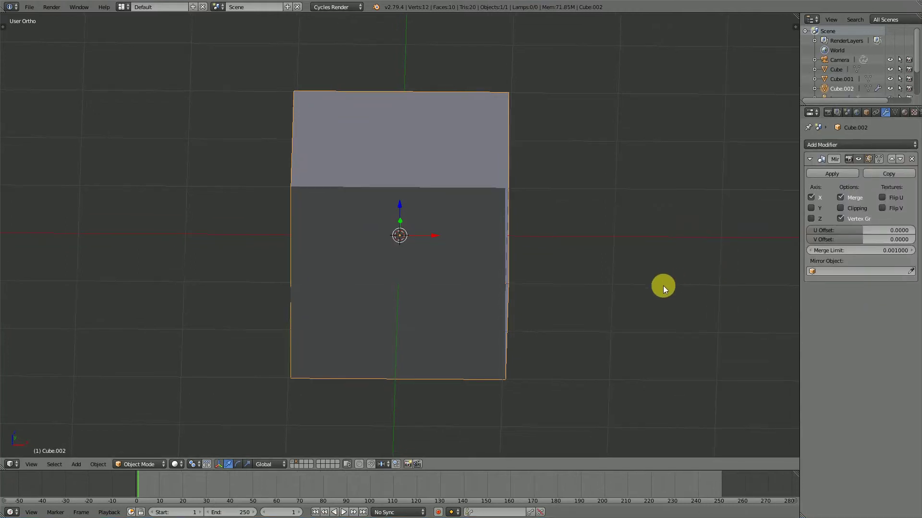
middle_click_drag(664, 286, 486, 268)
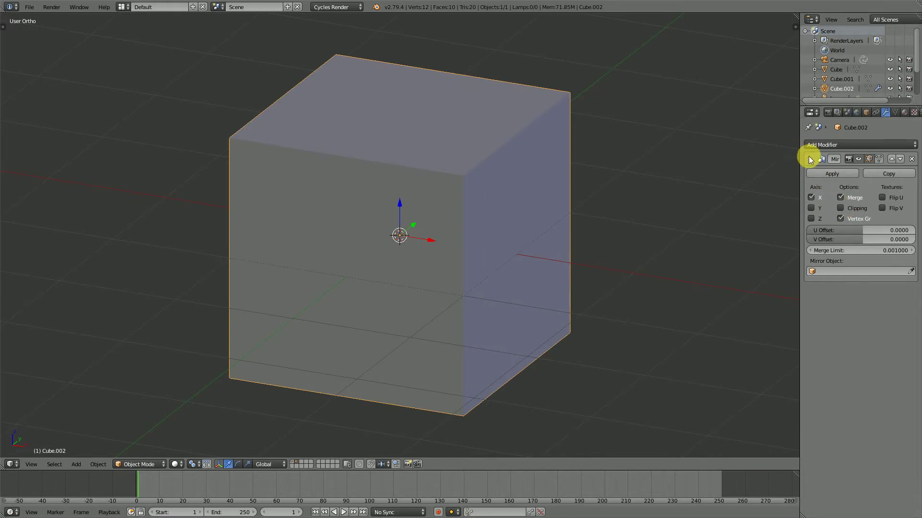
middle_click_drag(455, 243, 353, 401)
Select the front and top faces of the half cube in Edit Mode and extrude them in place without offset
key("Tab")
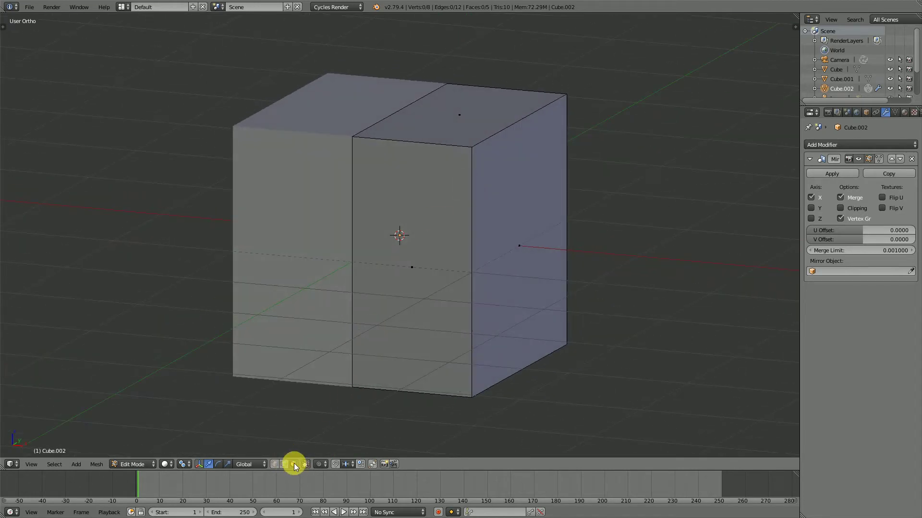
left_click(409, 242)
left_click(462, 134, "shift")
mouse_move(474, 266)
middle_mouse_down()
mouse_move(417, 269)
mouse_move(460, 276)
middle_mouse_up()
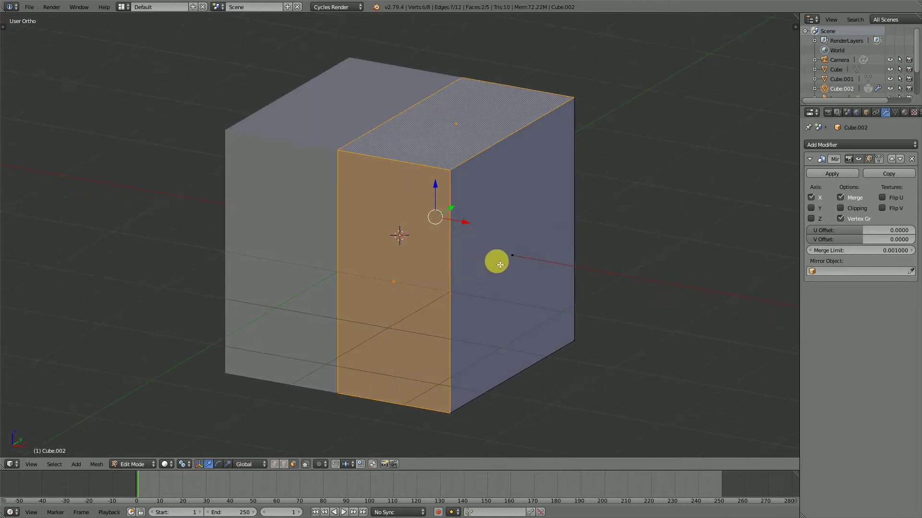
key("e")
key("Escape")
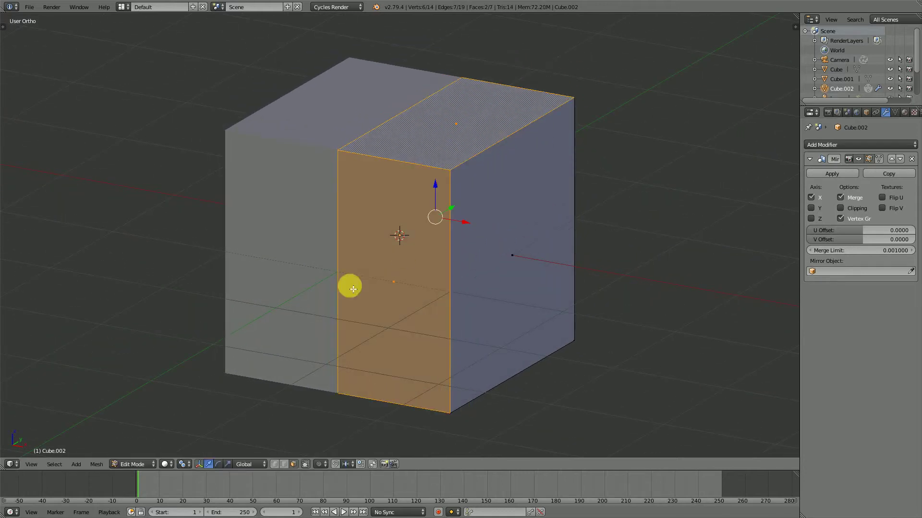
Enable Clipping on the Mirror modifier and move the extruded front and top faces inward along X towards the mirror plane
left_click(286, 465)
mouse_move(467, 226)
left_mouse_down()
mouse_move(456, 218)
mouse_move(468, 225)
left_mouse_up()
left_click(849, 175)
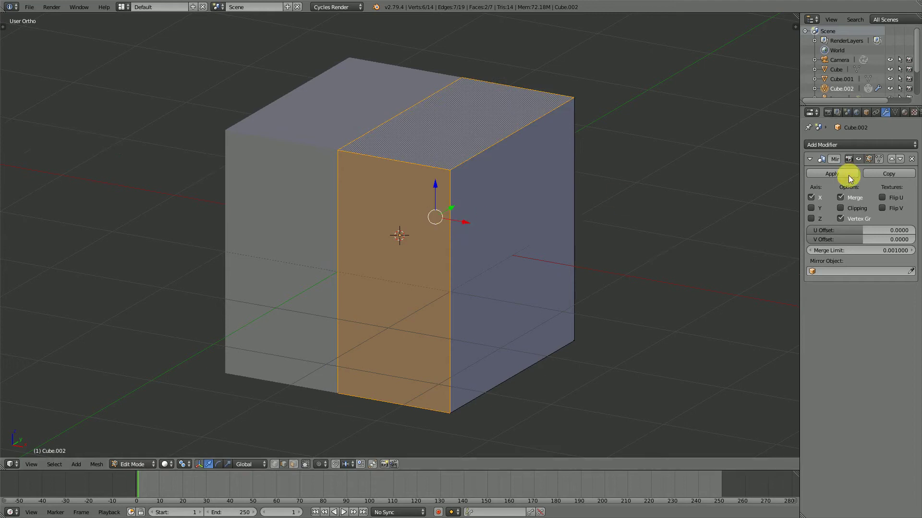
left_click(841, 209)
left_click_drag(467, 221, 426, 216)
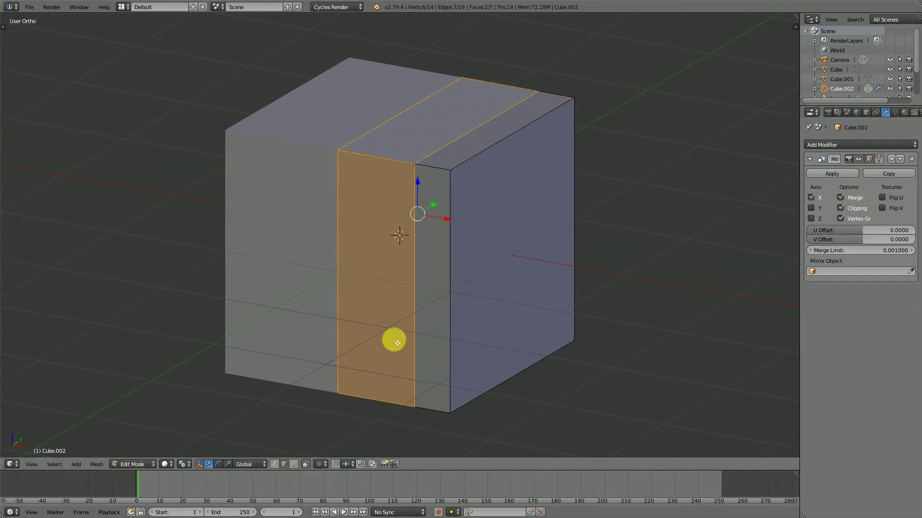
Move the lower edge of the extruded front strip up along Z to just below the cube's top
mouse_move(376, 425)
middle_mouse_down()
mouse_move(380, 416)
mouse_move(372, 428)
middle_mouse_up()
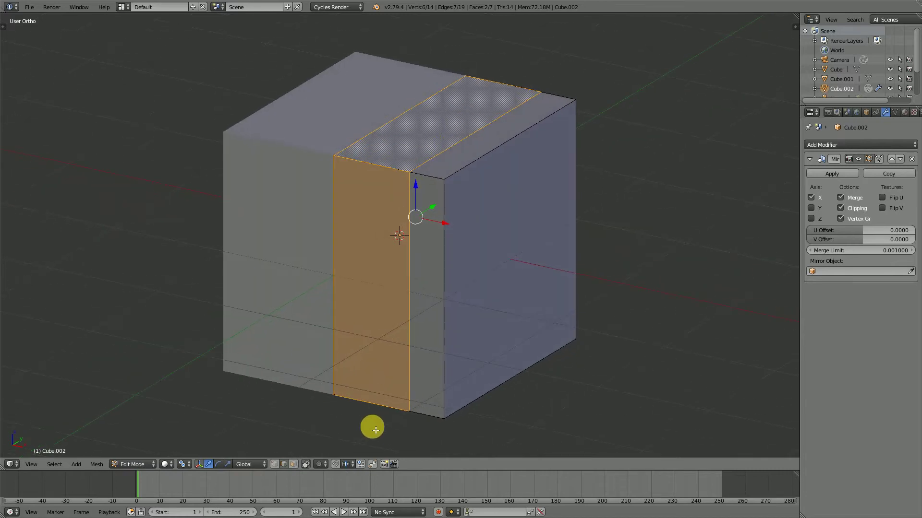
right_click(380, 406)
key("g")
key("z")
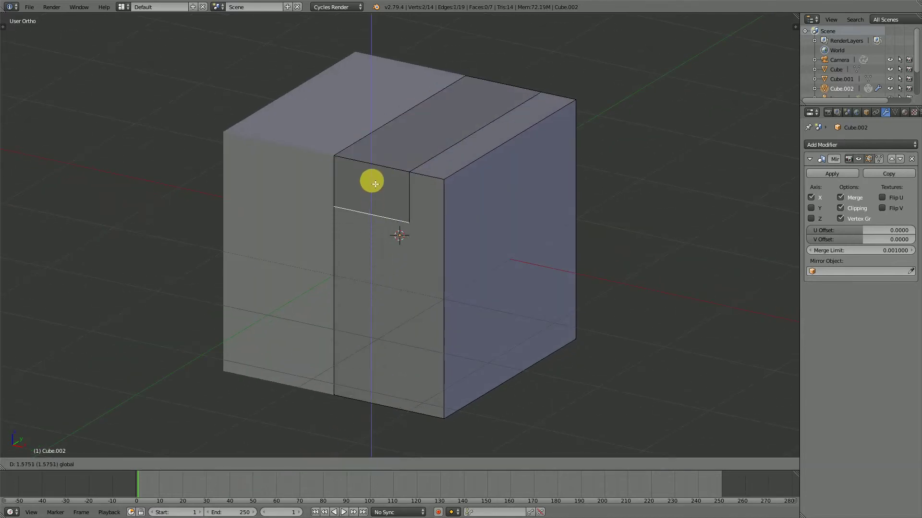
left_click(371, 164)
Move the rear edge of the extruded top strip forward along Y by about 1.2 units
scroll(372, 261, "down", 3)
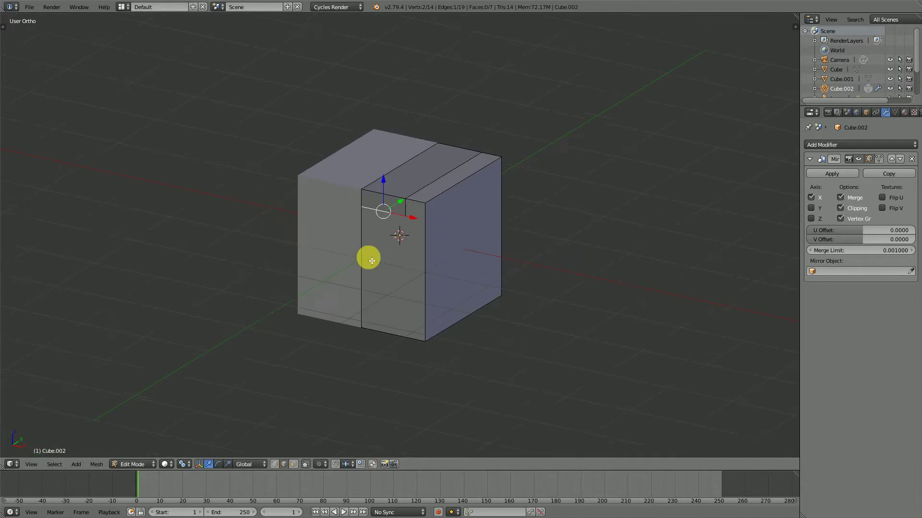
middle_click_drag(372, 261, 514, 140)
key("g")
key("y")
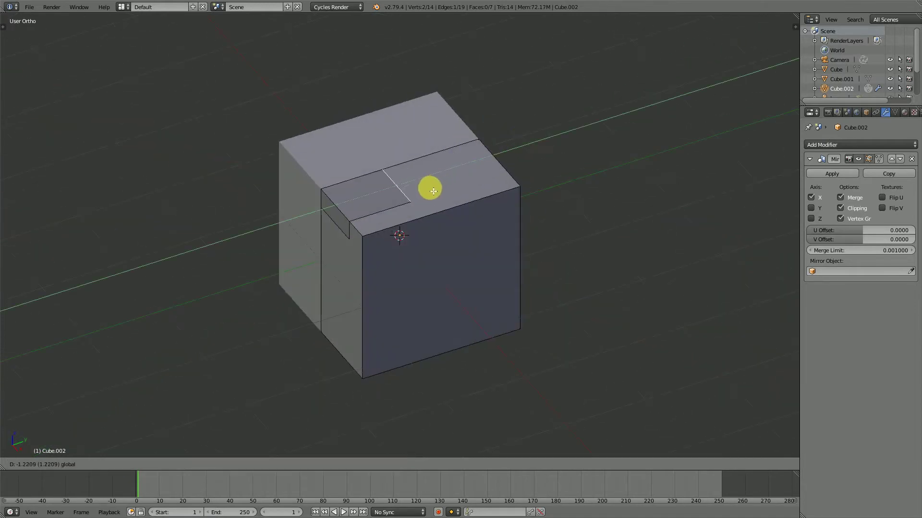
left_click(435, 190)
Narrow the top strip's rear edge by moving it about 0.4 units along X towards the mirror plane
middle_click_drag(408, 236, 471, 181)
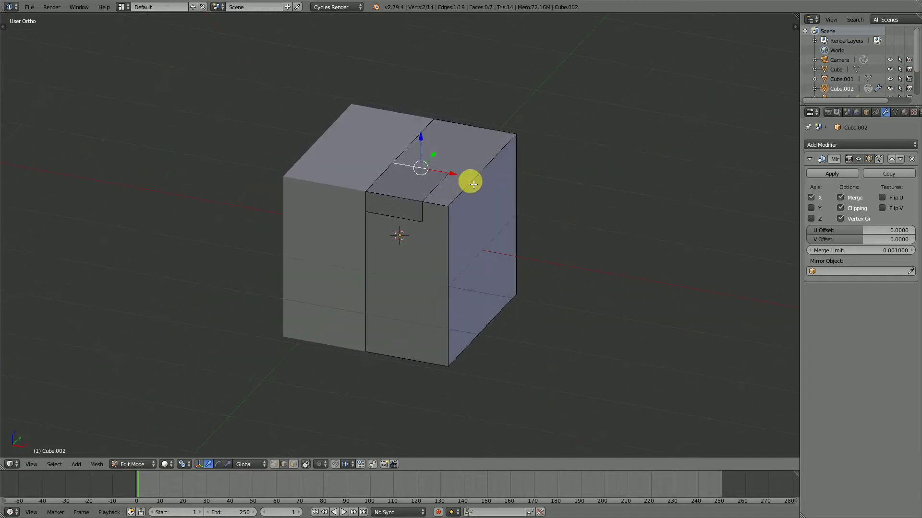
key("g")
key("y")
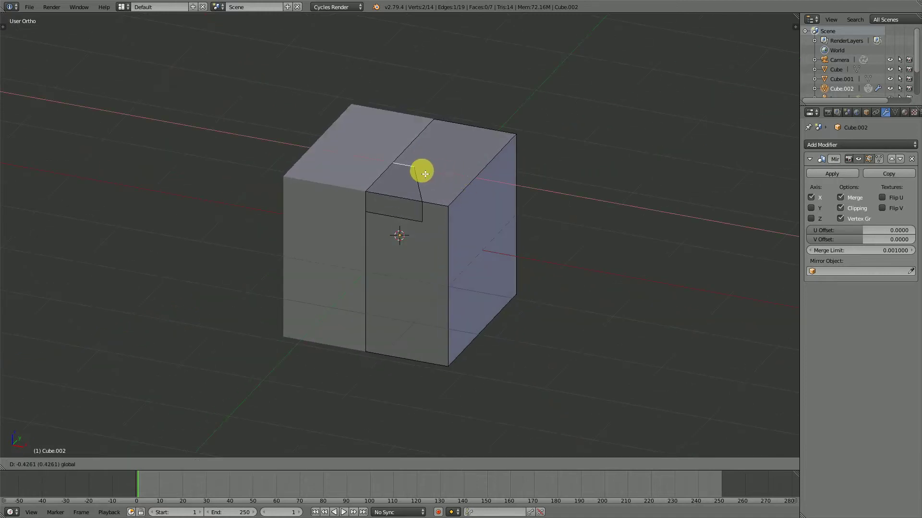
left_click(428, 175)
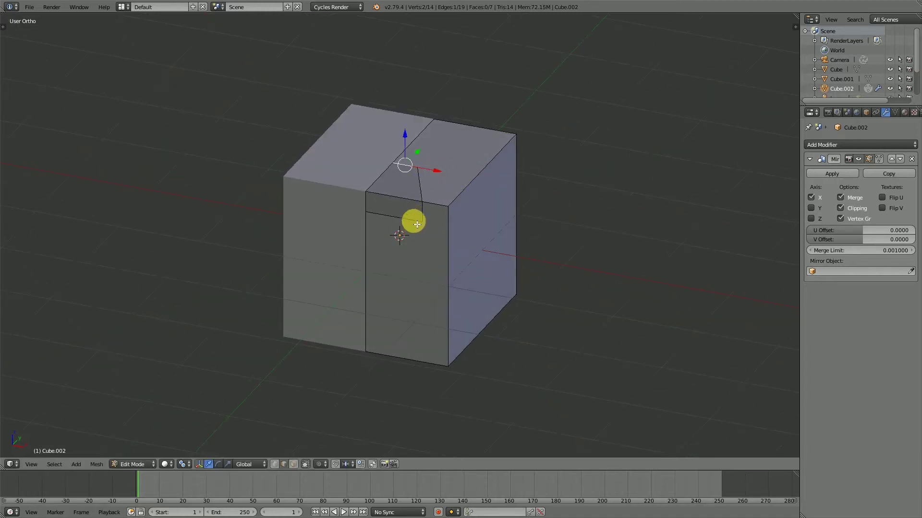
Move the front strip's outer edge about 0.1 units along X towards the mirror plane
key("g")
key("x")
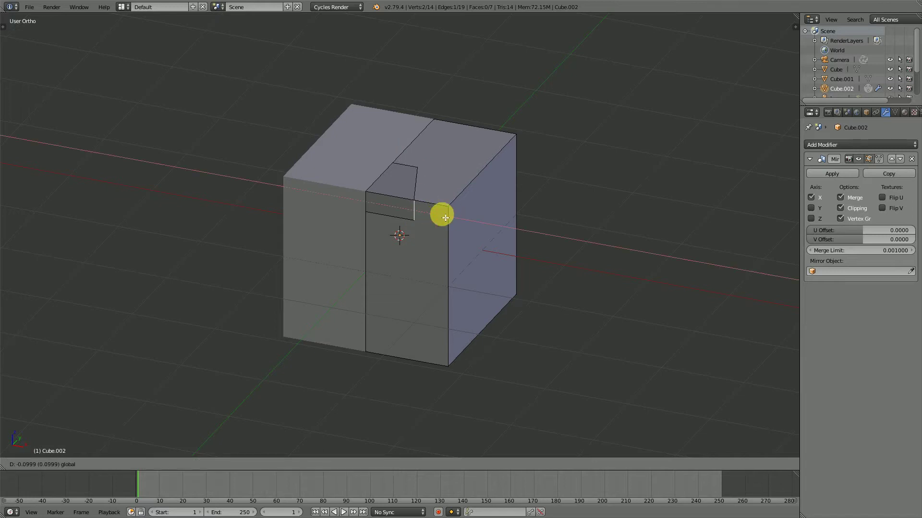
left_click(445, 217)
Select the whole linked front and top strip, separate it into its own object and leave Edit Mode
middle_click_drag(444, 217, 416, 226)
scroll(395, 232, "up", 2)
key("ctrl+l")
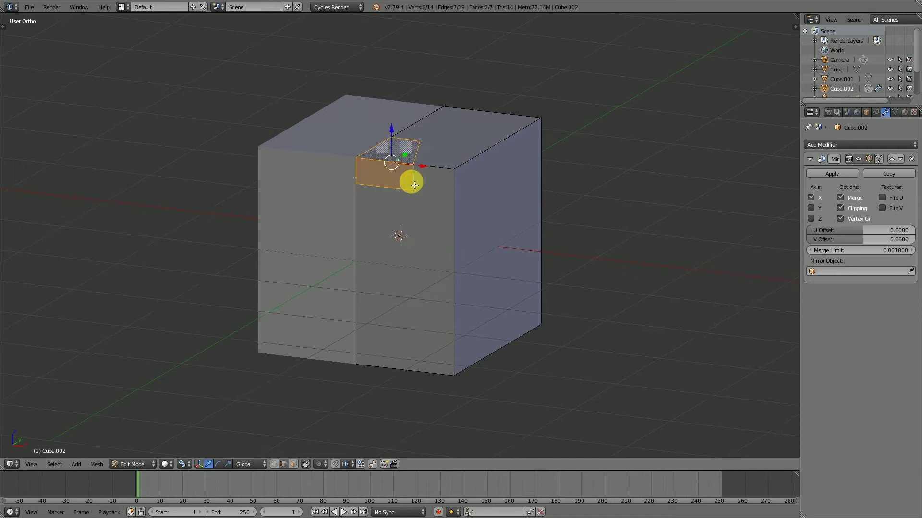
mouse_move(412, 190)
middle_mouse_down()
mouse_move(390, 184)
mouse_move(397, 191)
middle_mouse_up()
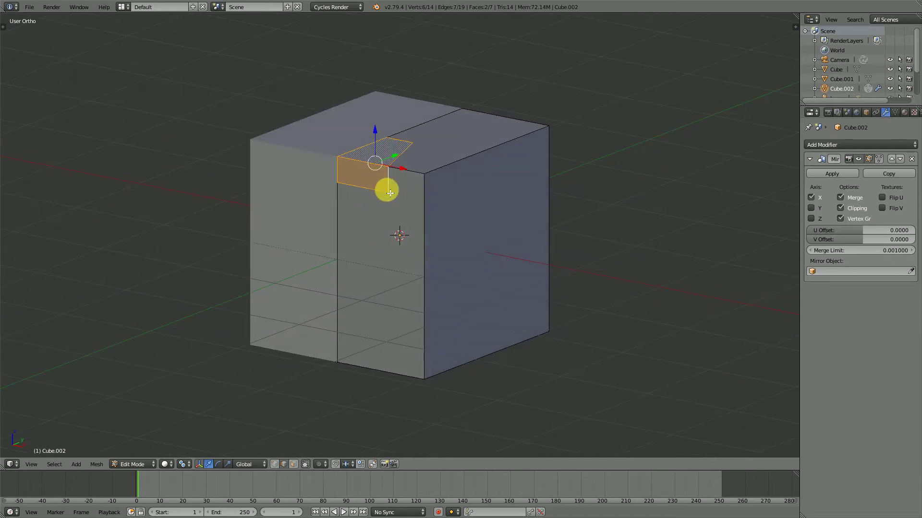
key("x")
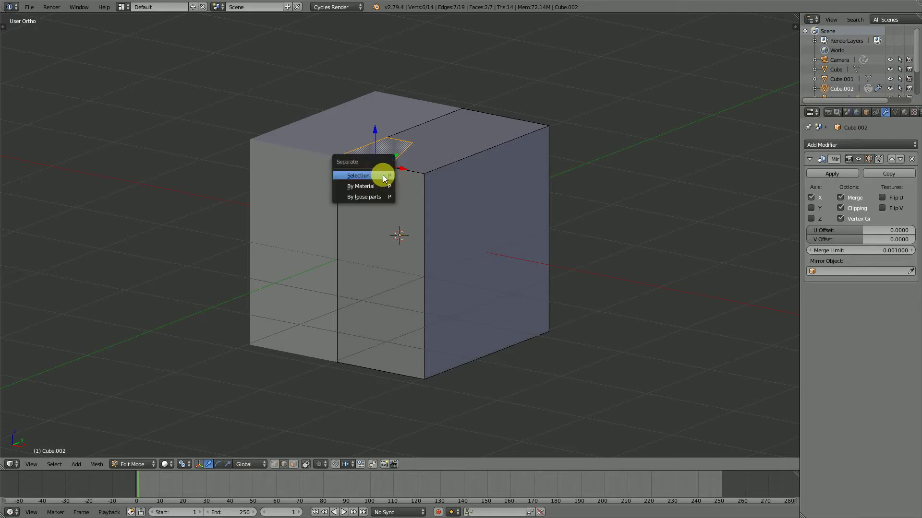
left_click(382, 175)
key("Tab")
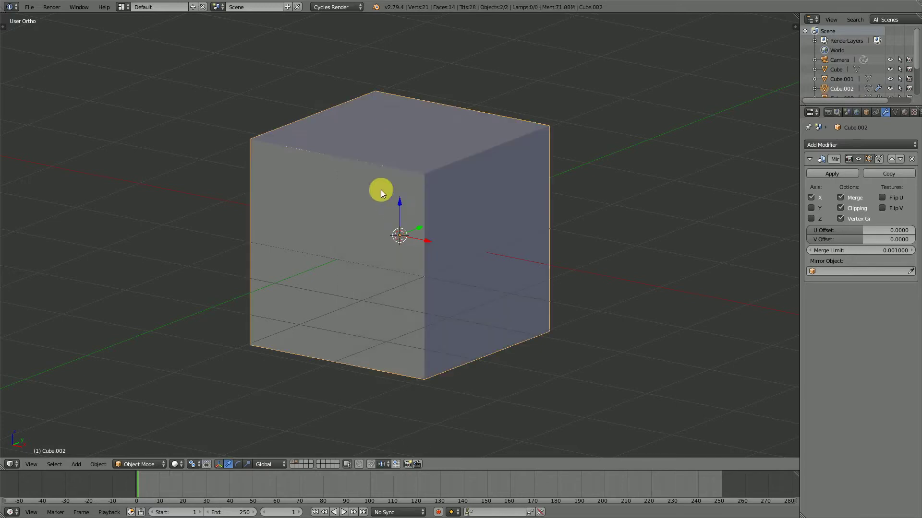
Select the cube's front face in Edit Mode using face selection and disable Clipping on its Mirror modifier
right_click(381, 152)
middle_click_drag(393, 218, 510, 160)
right_click(445, 162)
key("Tab")
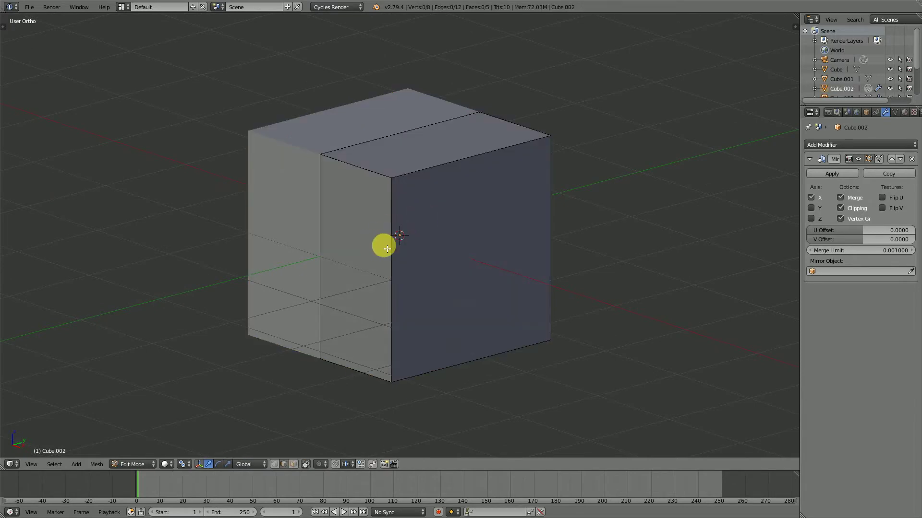
middle_click_drag(382, 244, 467, 245)
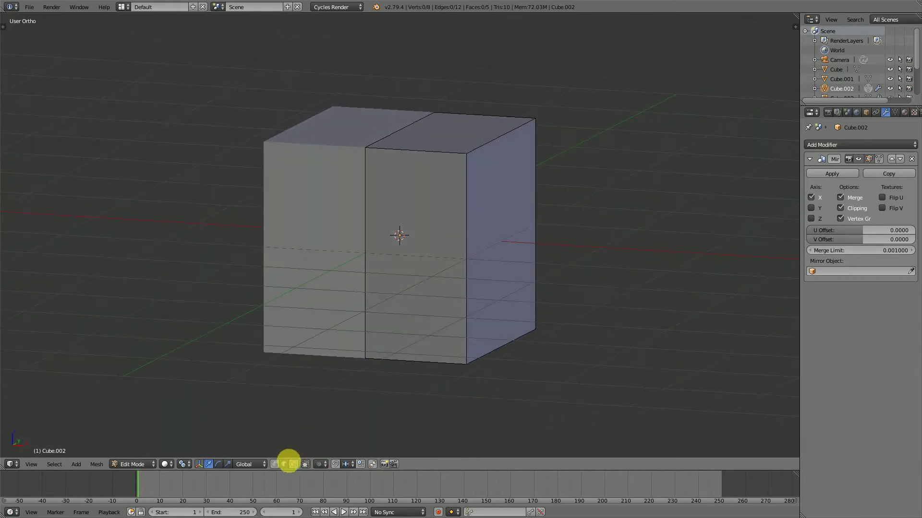
left_click(294, 464)
right_click(413, 231)
middle_click_drag(439, 304, 448, 304)
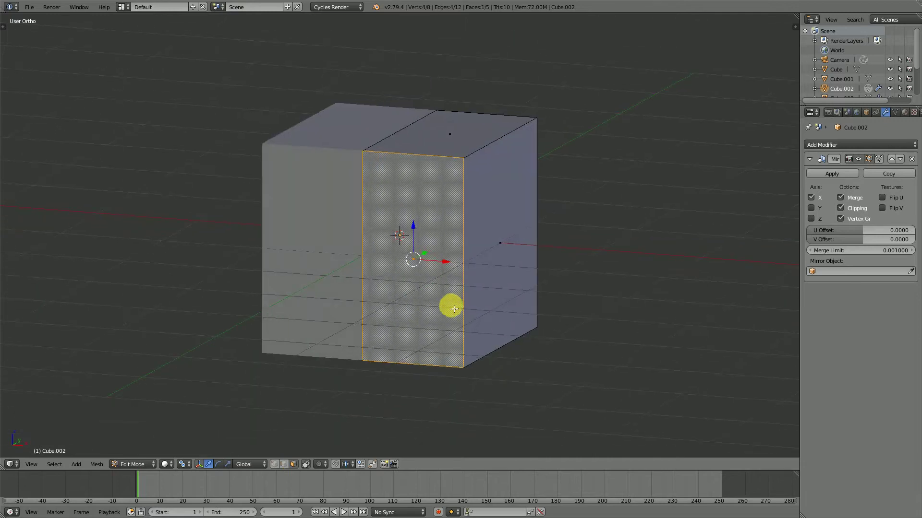
left_click(843, 211)
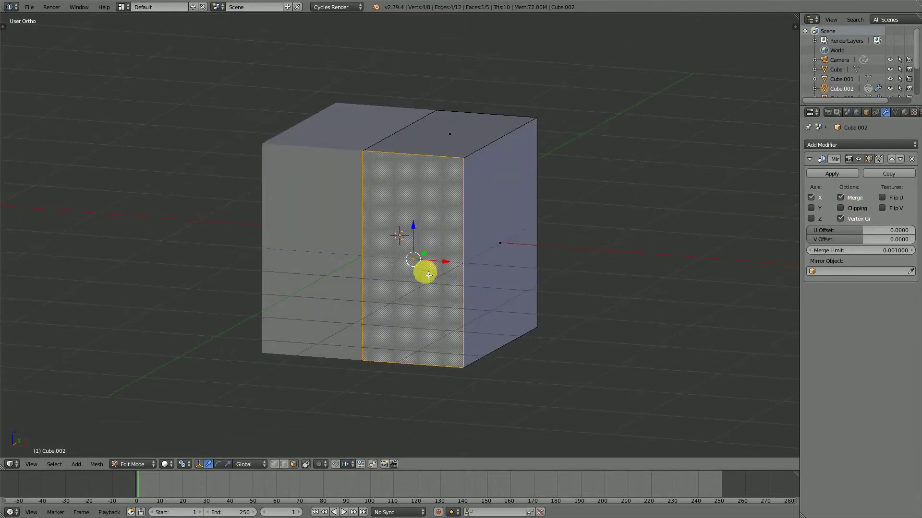
Extrude the front face in place and scale it along Z to about 0.13 to form a thin eyebrow band
key("e")
right_click(434, 318)
key("s")
key("z")
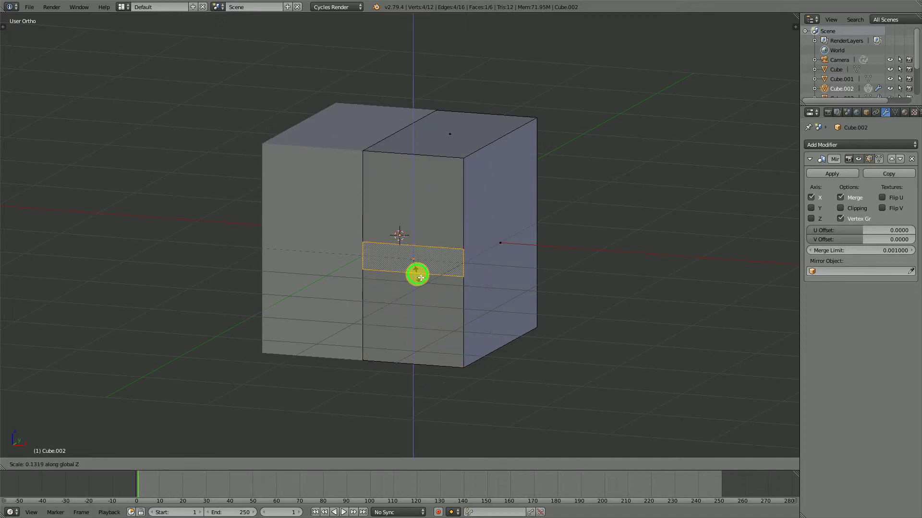
left_click(421, 277)
Narrow the eyebrow face along X to about three quarters of its width and show the Mirror result on the edit cage
key("KP_1")
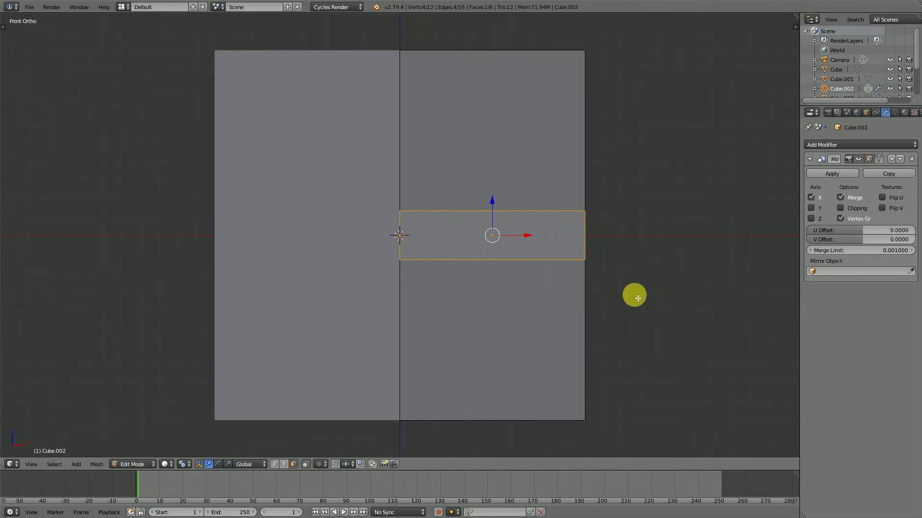
key("s")
key("x")
left_click(620, 289)
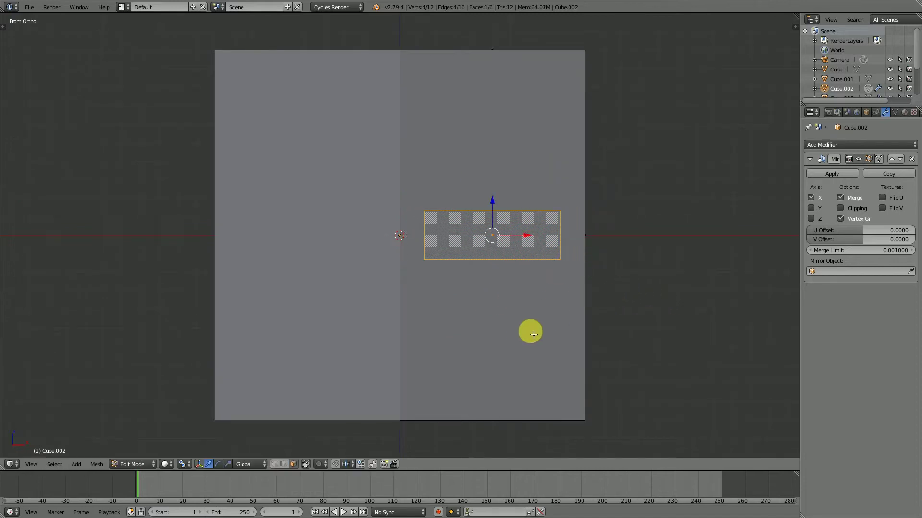
left_click(879, 160)
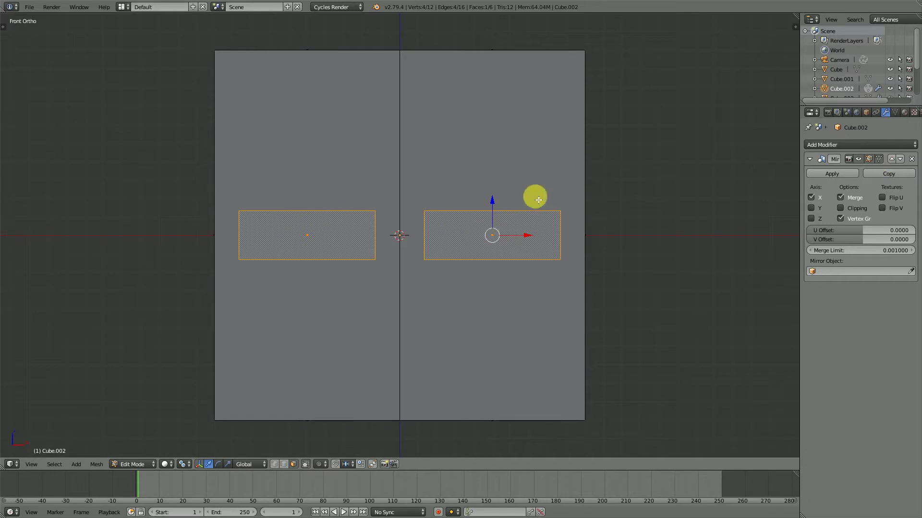
Raise the eyebrow face along Z towards the cube's top and rotate it about 20 degrees in front view, outer end up
left_click_drag(495, 209, 494, 105)
scroll(496, 214, "down", 3)
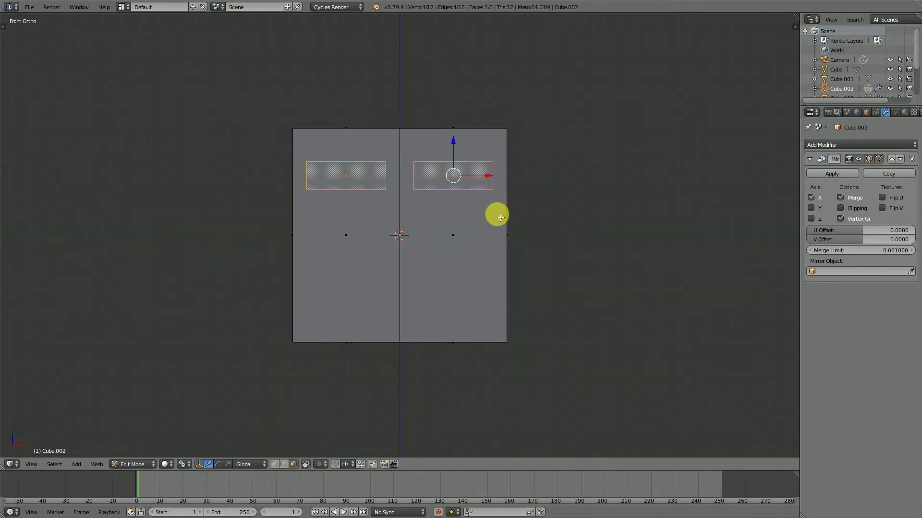
scroll(496, 214, "up", 3)
key("r")
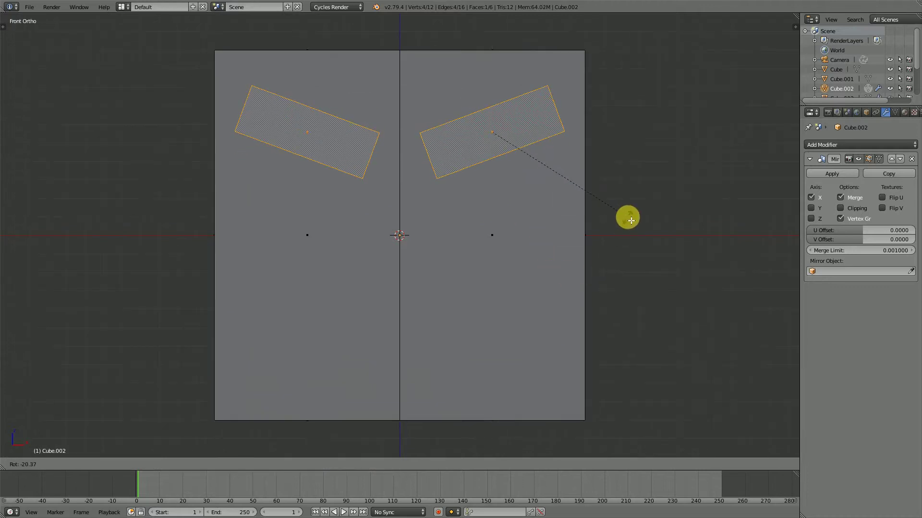
left_click(627, 218)
Separate the tilted eyebrow face into its own object and return to Object Mode
scroll(524, 211, "down", 2)
middle_click_drag(525, 212, 381, 222)
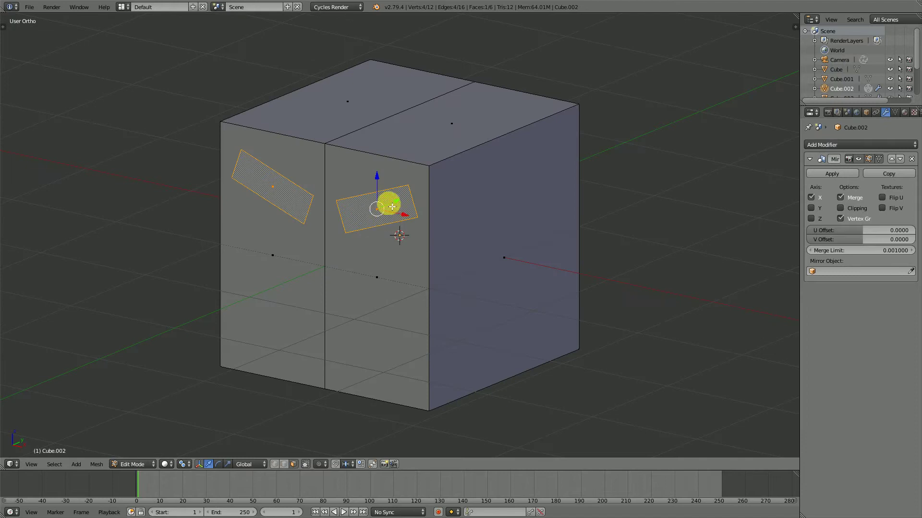
middle_click_drag(392, 222, 463, 216)
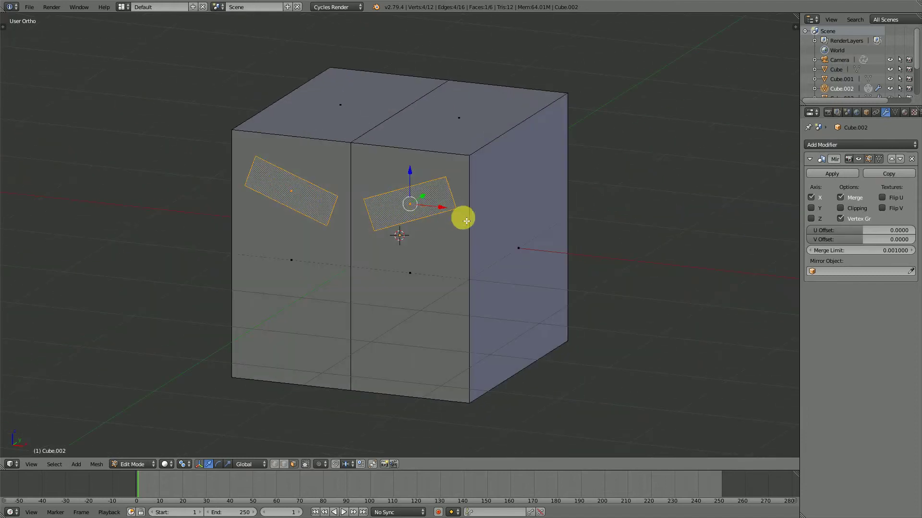
key("x")
left_click(420, 197)
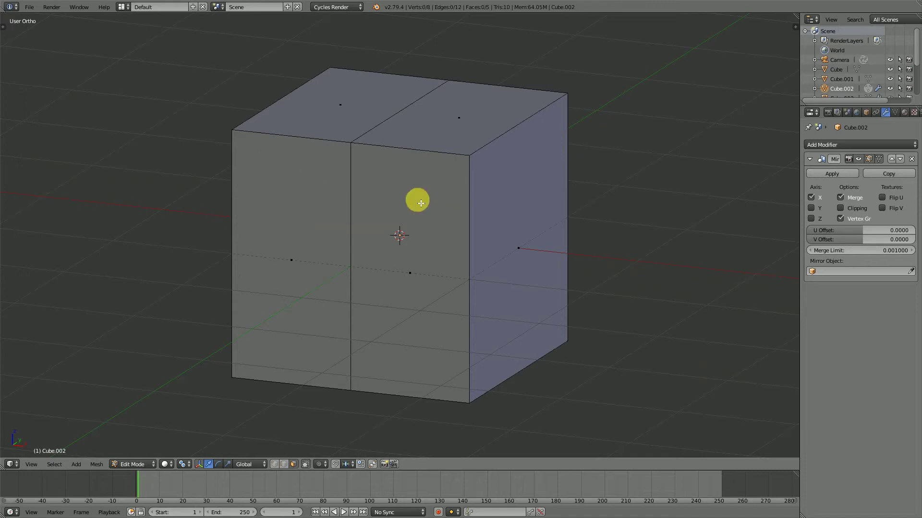
key("Tab")
Join the eyebrow object with the hair strip object on the cube's front and top
middle_click_drag(425, 213, 423, 232)
right_click(387, 214)
right_click(366, 134, "shift")
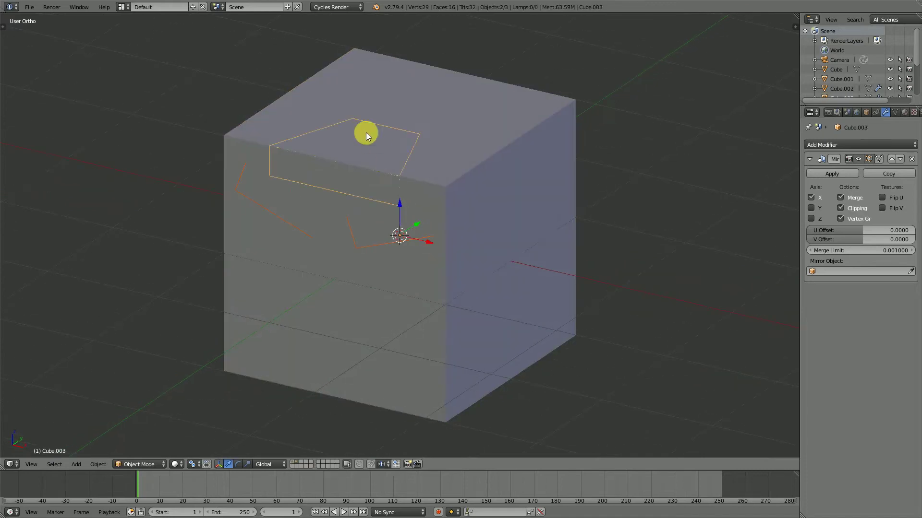
key("g")
right_click(394, 217)
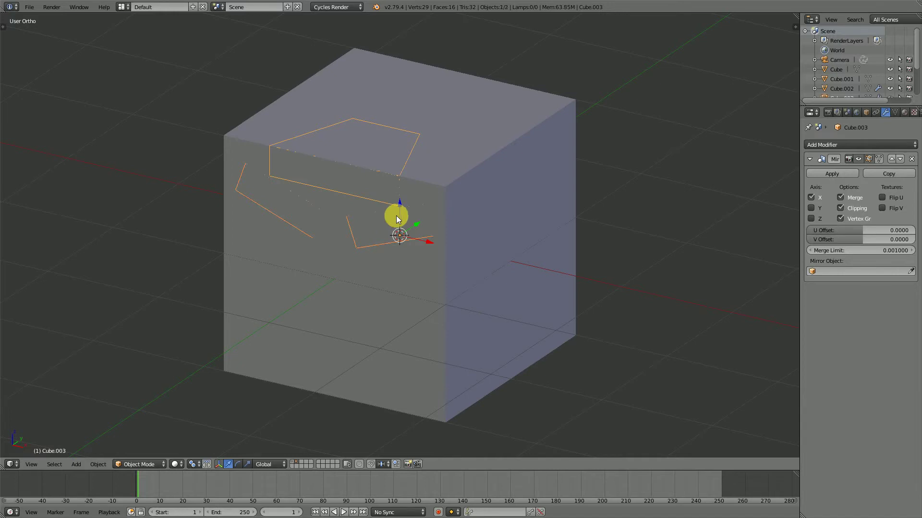
Add a Solidify modifier to the joined hair and eyebrows with a thickness of -0.072
left_click(808, 159)
left_click(820, 144)
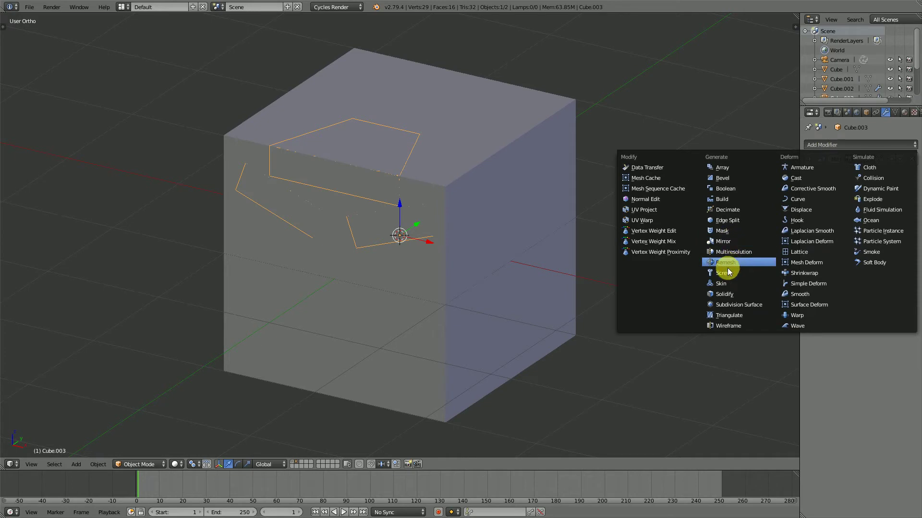
left_click(729, 294)
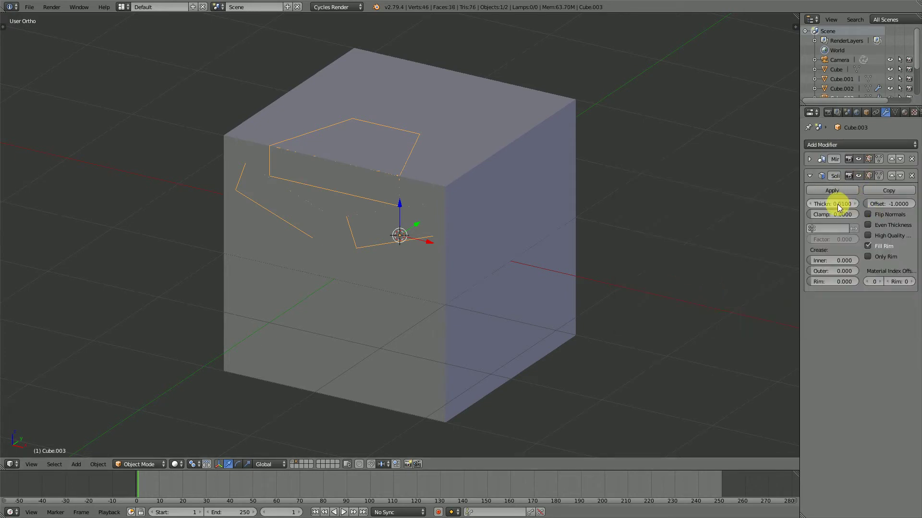
left_click_drag(845, 205, 816, 204)
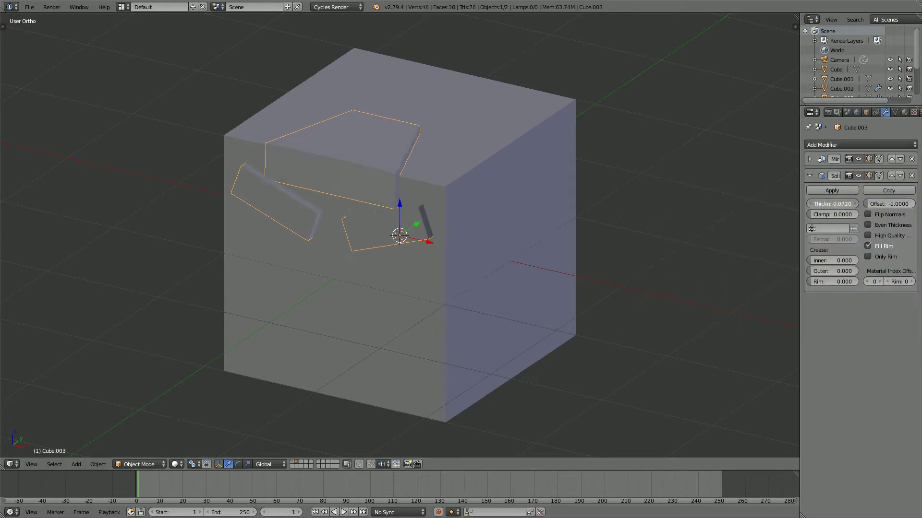
Enable Ambient Occlusion in the viewport shading settings and inspect the thickened hair and eyebrows
middle_click_drag(495, 224, 554, 214)
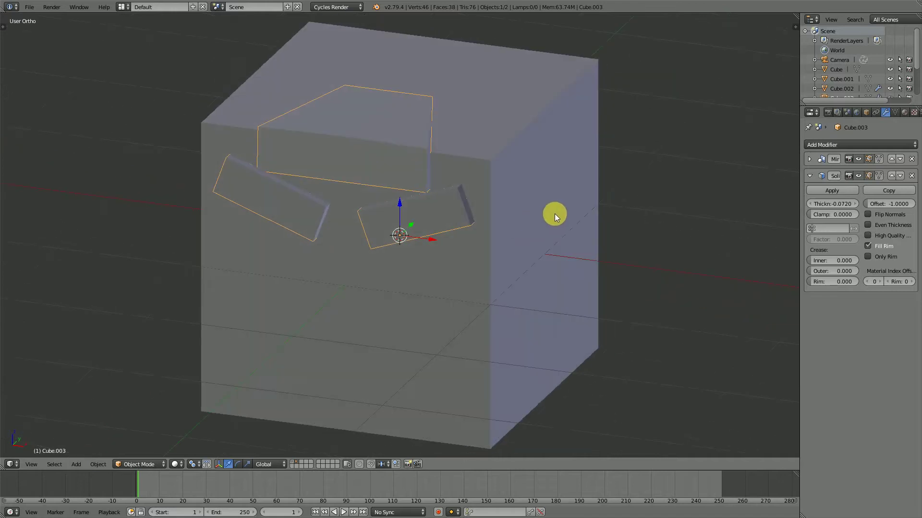
key("n")
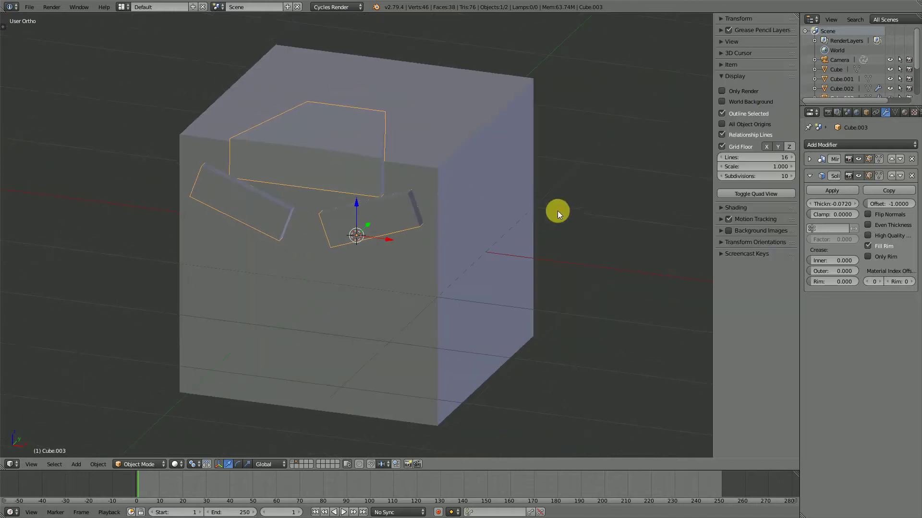
left_click(727, 82)
left_click(727, 91)
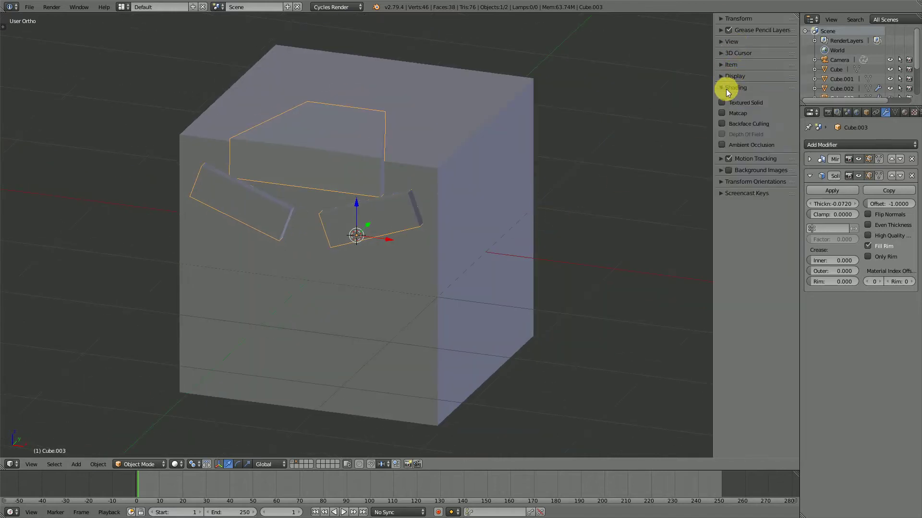
left_click(722, 145)
middle_click_drag(355, 188, 425, 179)
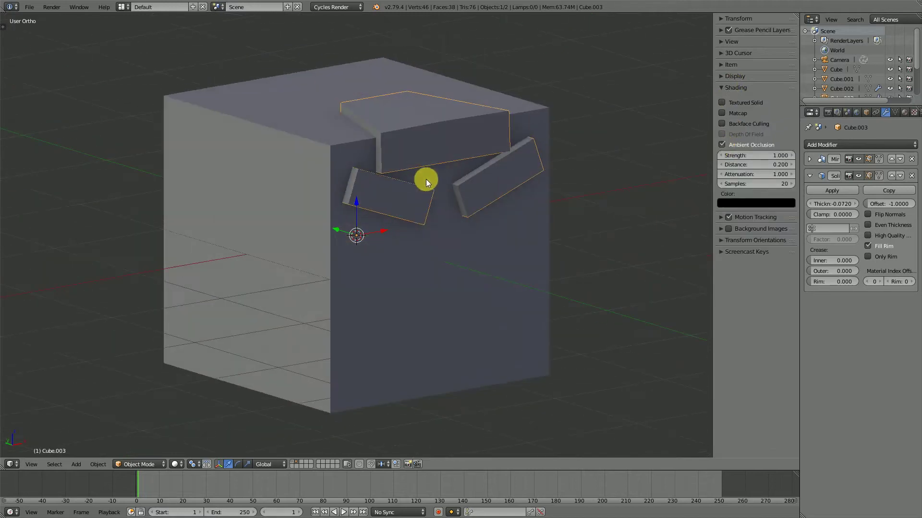
middle_click_drag(476, 161, 445, 226)
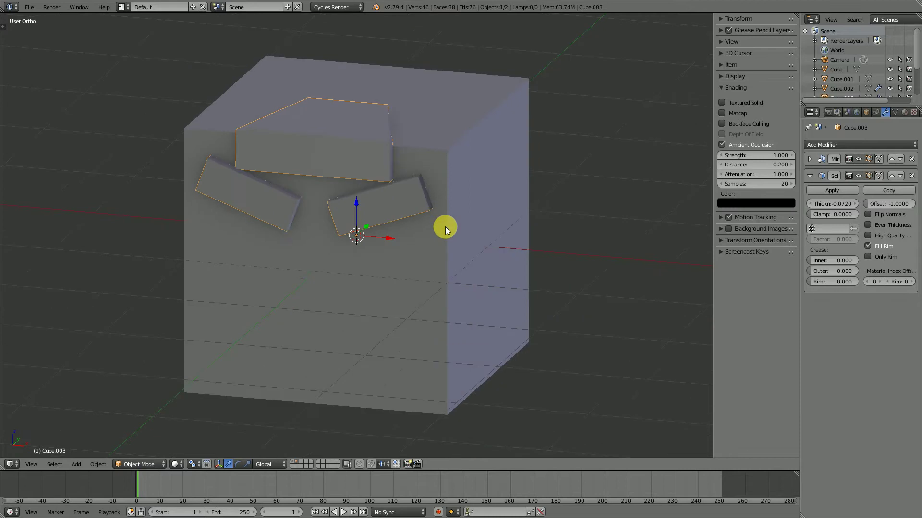
Select the head cube in front view and show the finished character's layer together with it in Object Mode
right_click(476, 190)
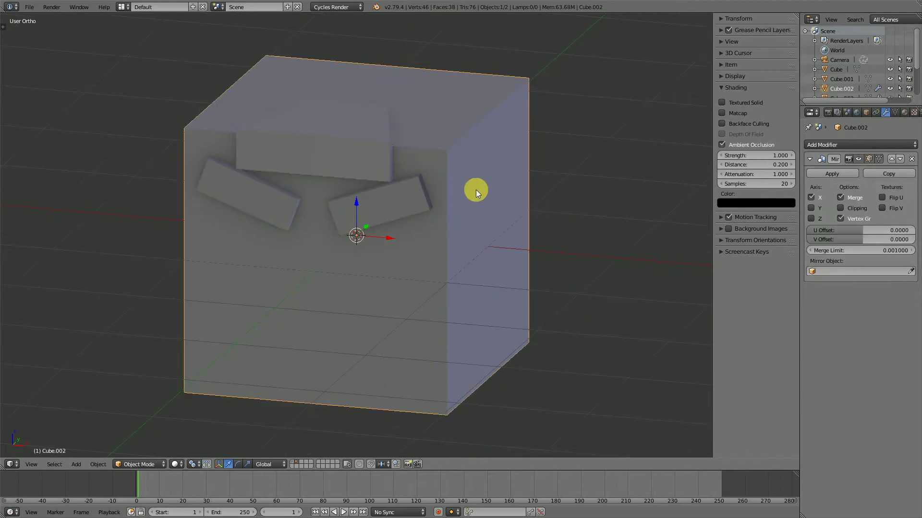
key("KP_1")
key("Tab")
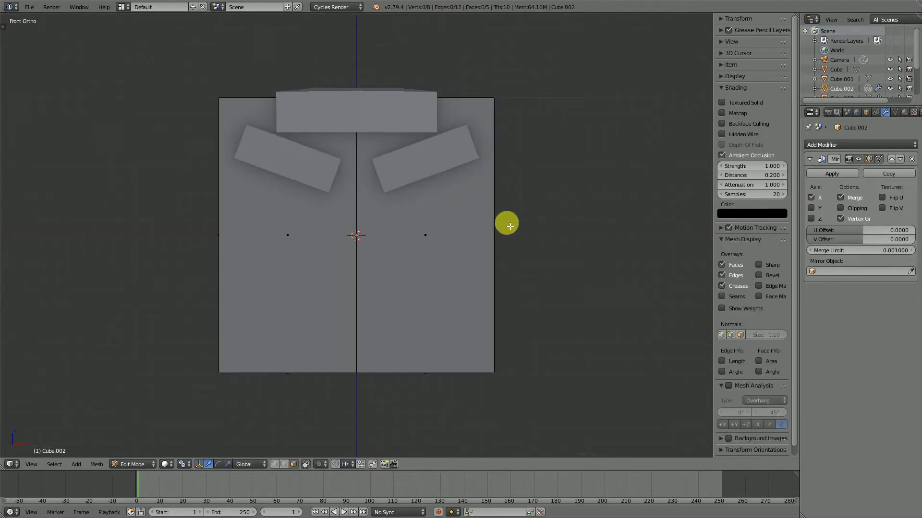
scroll(480, 245, "down", 3)
scroll(454, 265, "up", 2)
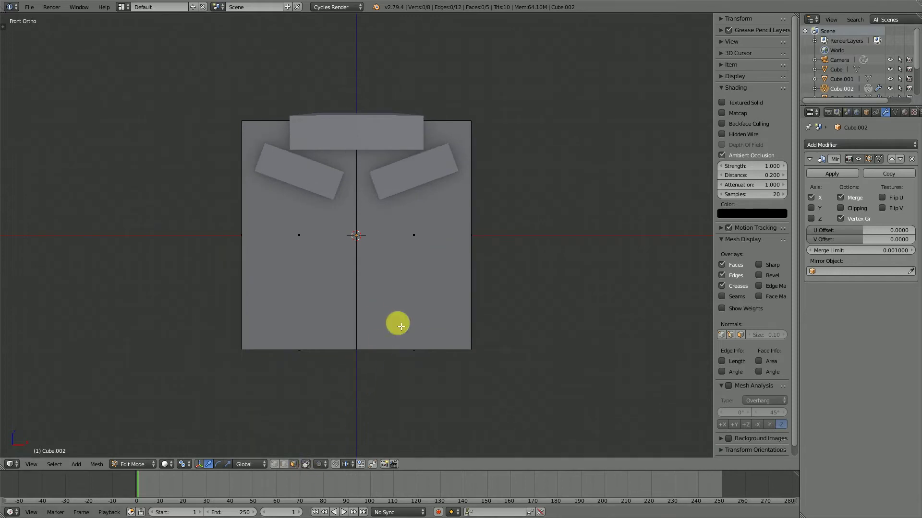
key("Tab")
scroll(384, 344, "down", 3)
left_click(291, 462, "shift")
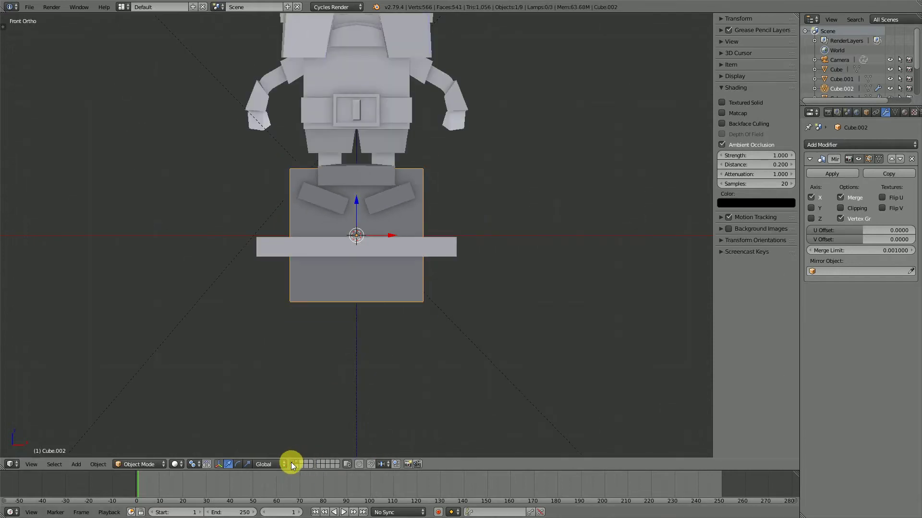
Examine the finished character's face and body from the front and from the side
scroll(382, 209, "down", 1)
middle_click_drag(382, 209, 374, 359, "shift")
scroll(315, 172, "up", 1)
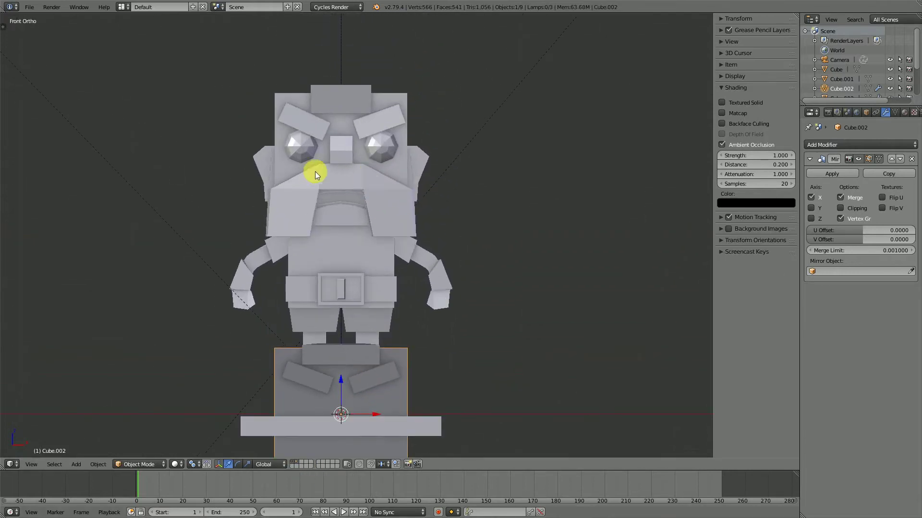
middle_click_drag(400, 228, 315, 200)
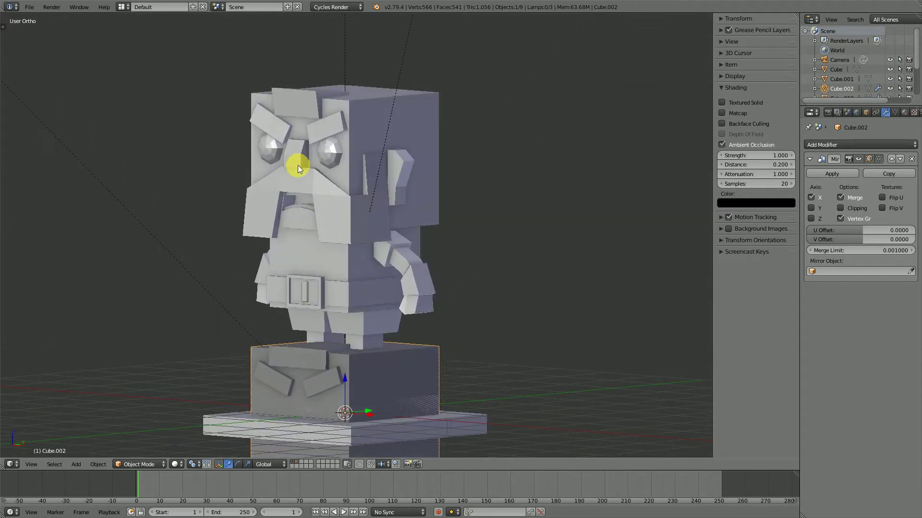
scroll(340, 295, "down", 1)
middle_click_drag(340, 295, 367, 295)
key("KP_1")
middle_click_drag(413, 382, 413, 384)
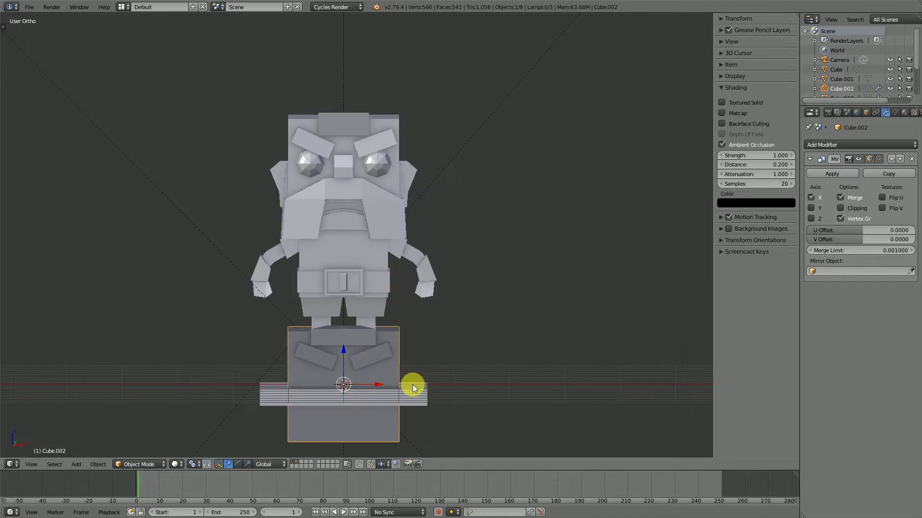
Show only the layer with the new head again and frame its face in front view
left_click(297, 462)
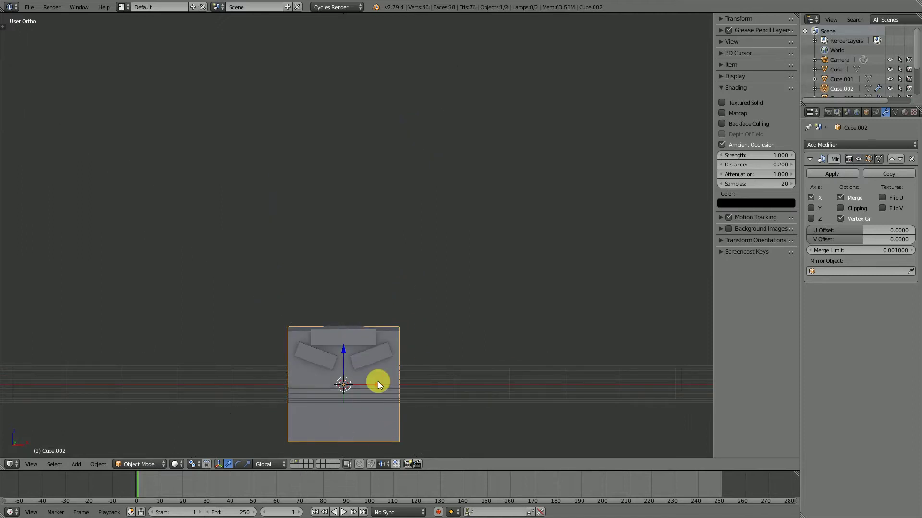
key("KP_1")
middle_click_drag(361, 382, 393, 253, "shift")
scroll(425, 234, "up", 2)
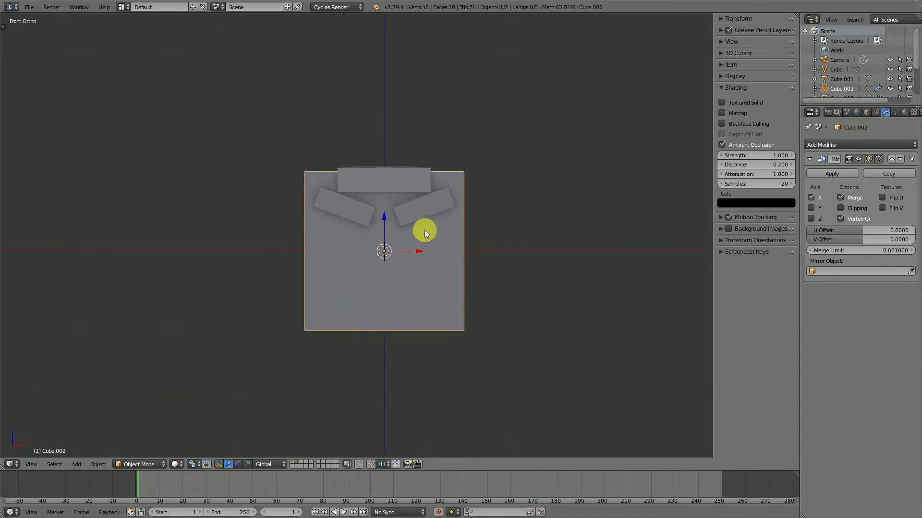
scroll(427, 233, "up", 3)
Duplicate the head's front face in place in Edit Mode and scale the copy along Z to about half its height
key("Tab")
scroll(471, 255, "up", 1)
scroll(417, 278, "down", 2)
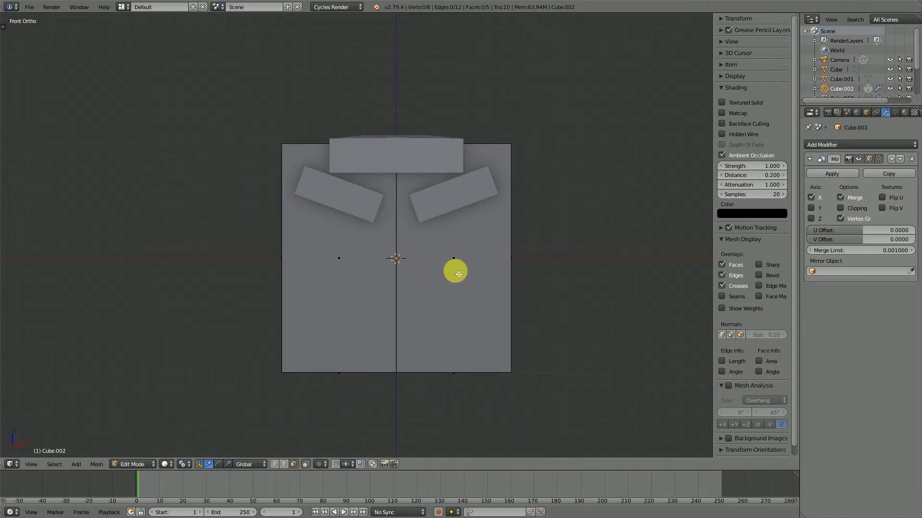
key("a")
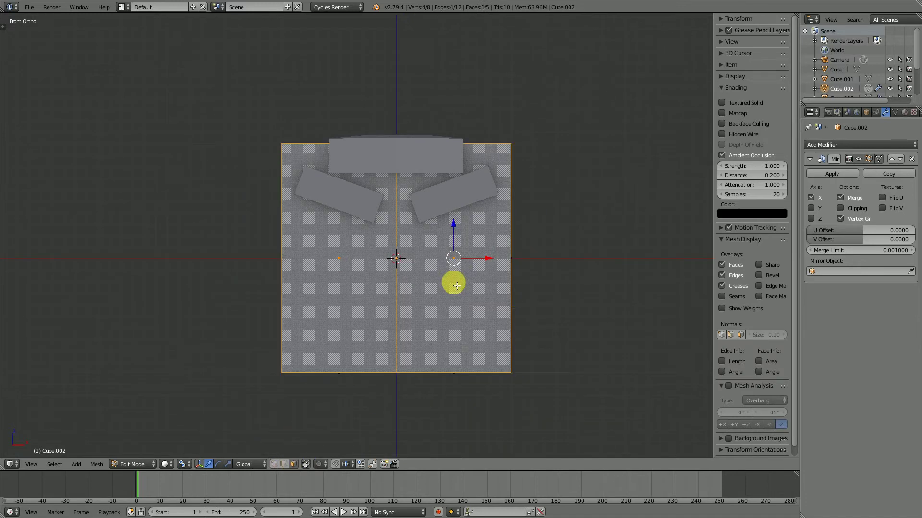
middle_click_drag(457, 285, 478, 321)
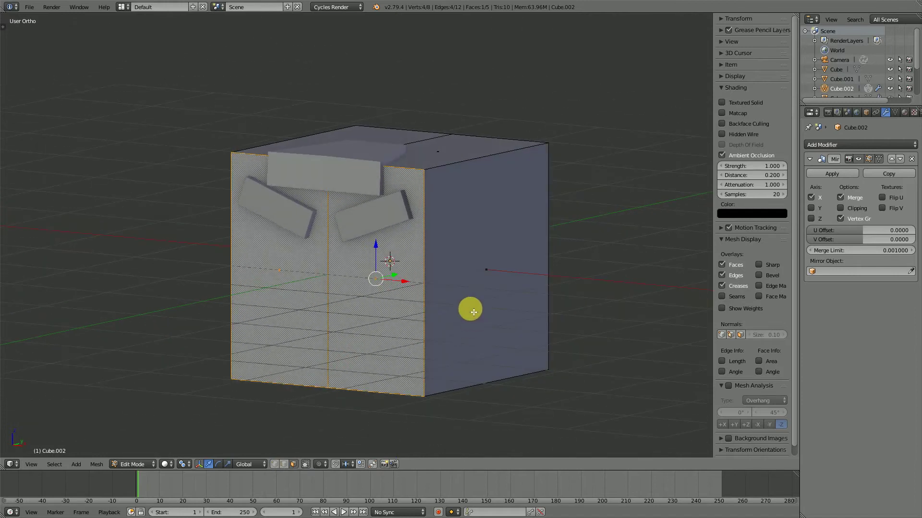
key("shift+d")
right_click(470, 314)
key("s")
key("z")
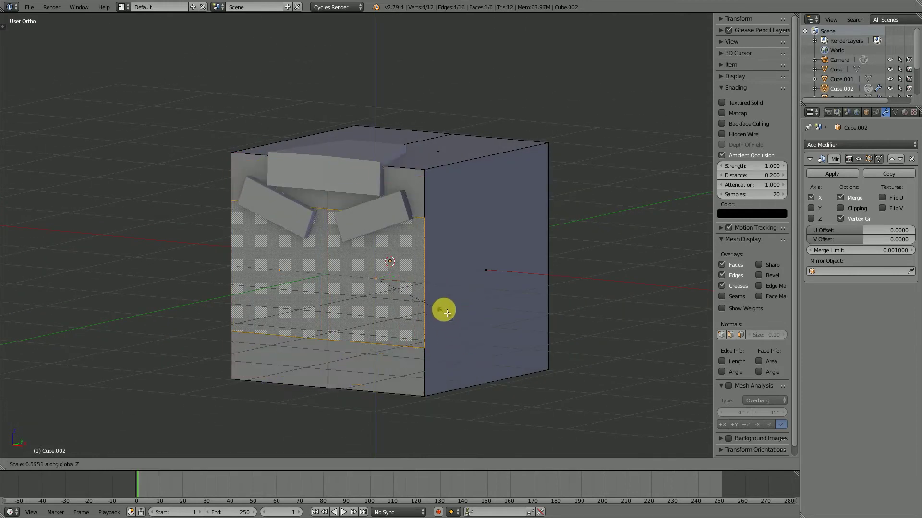
left_click(434, 291)
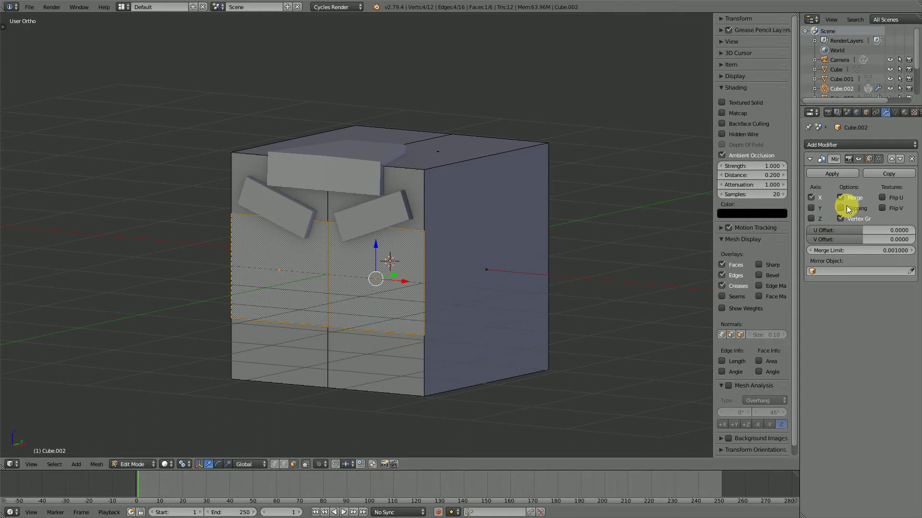
Enable Clipping in the Mirror modifier and move the duplicated face along X into a narrow strip at the face's centre line
key("n")
scroll(399, 292, "up", 1)
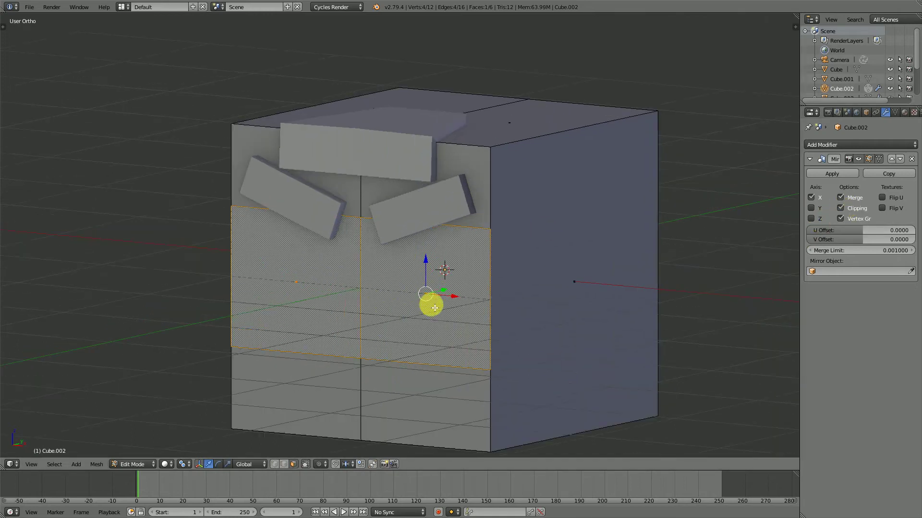
middle_click_drag(432, 306, 491, 304)
key("g")
key("x")
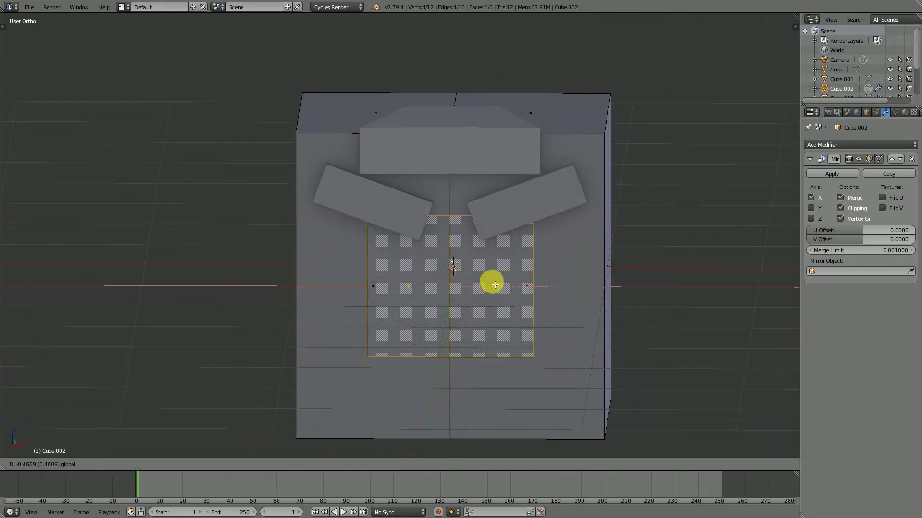
left_click(445, 280)
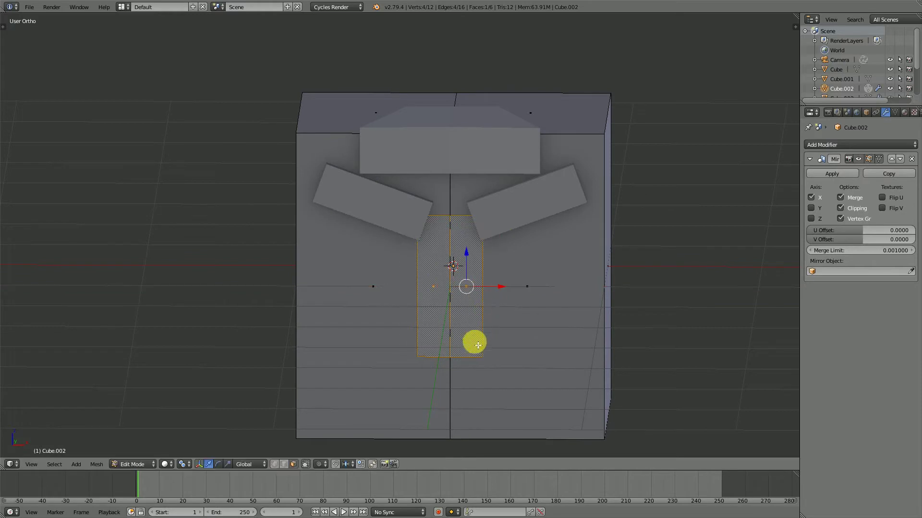
Shorten the strip along Z, place it just below the eyebrows and narrow it slightly along X to form the nose outline
middle_click_drag(479, 346, 487, 375)
key("s")
key("z")
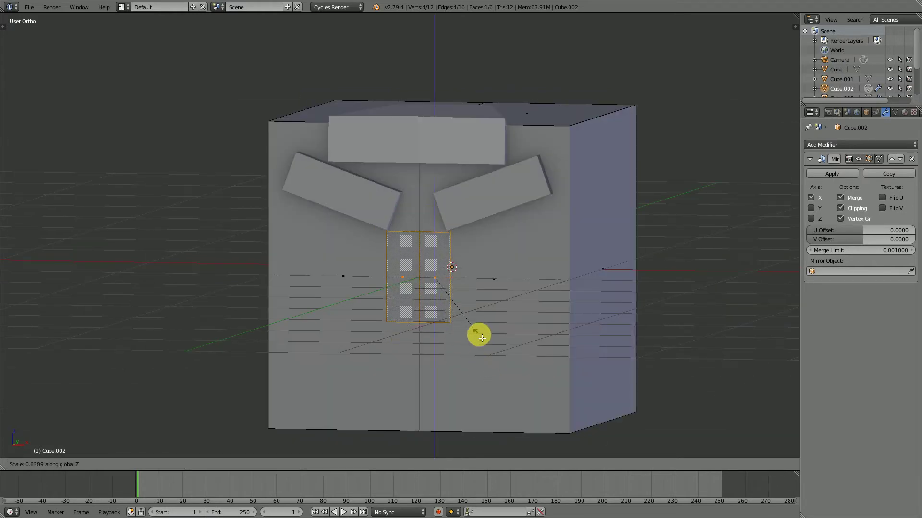
left_click(478, 319)
scroll(453, 280, "up", 2)
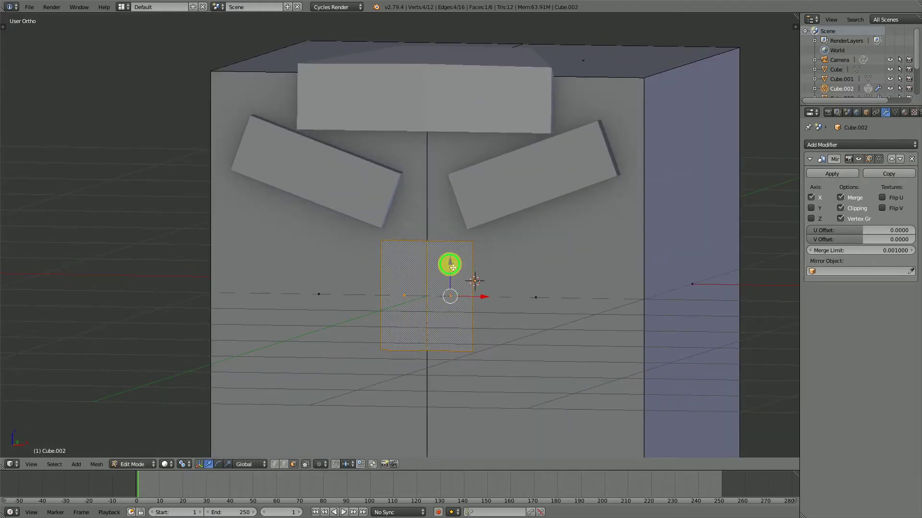
middle_click_drag(485, 304, 501, 311)
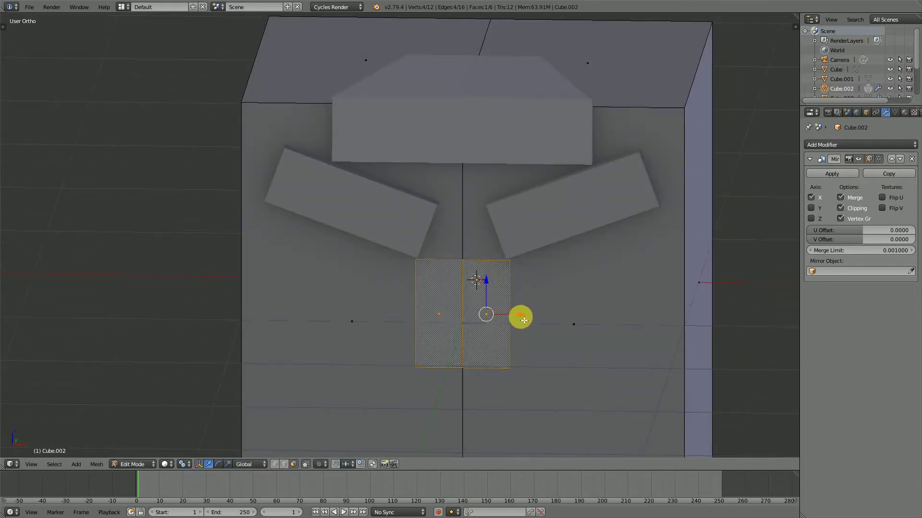
left_click_drag(523, 320, 510, 320)
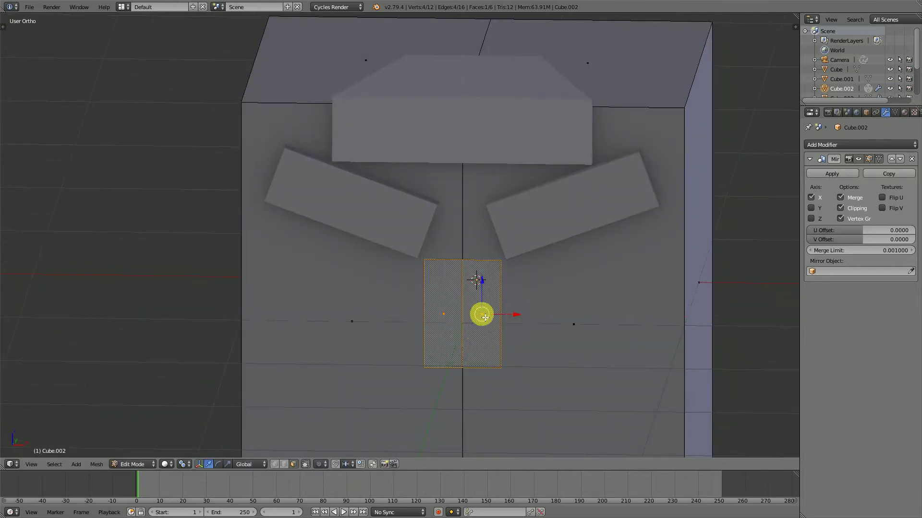
Add a horizontal loop cut across the nose face and raise its bottom edge along Z by about 0.17
key("ctrl+r")
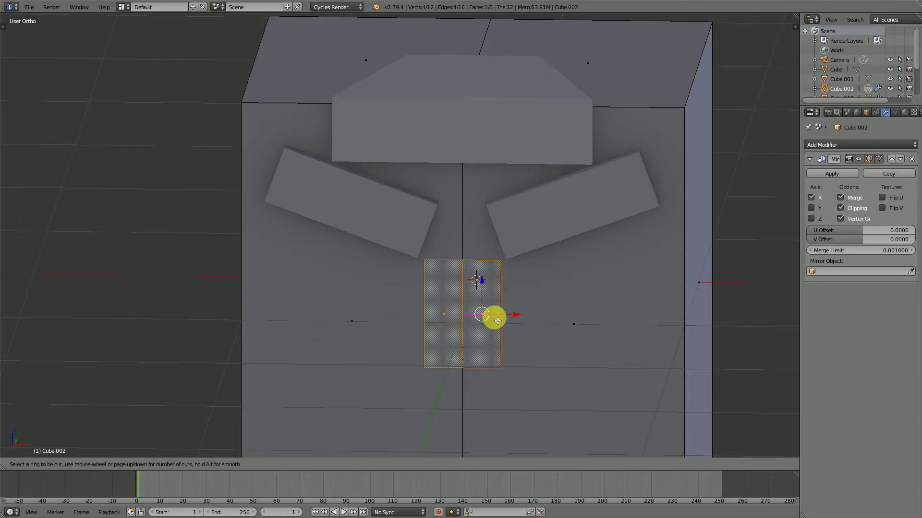
left_click(497, 320)
left_click(501, 308)
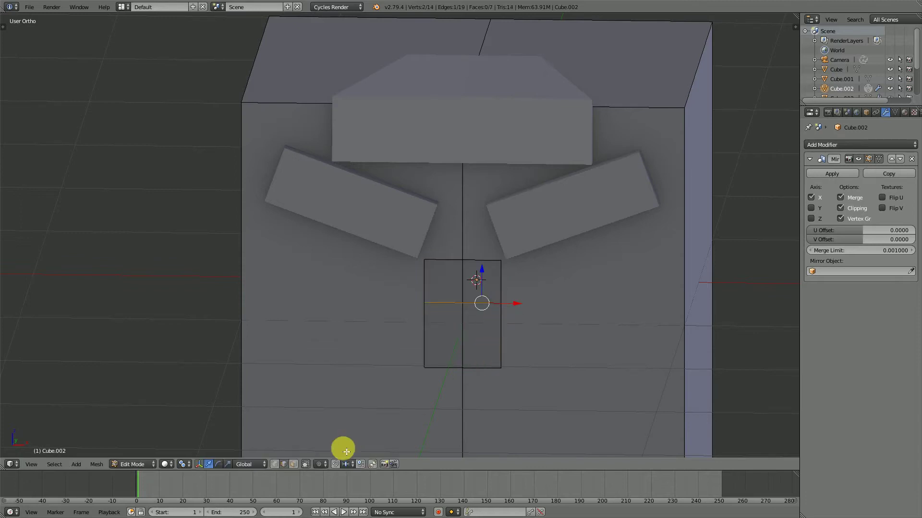
right_click(490, 367)
left_click_drag(482, 329, 487, 315)
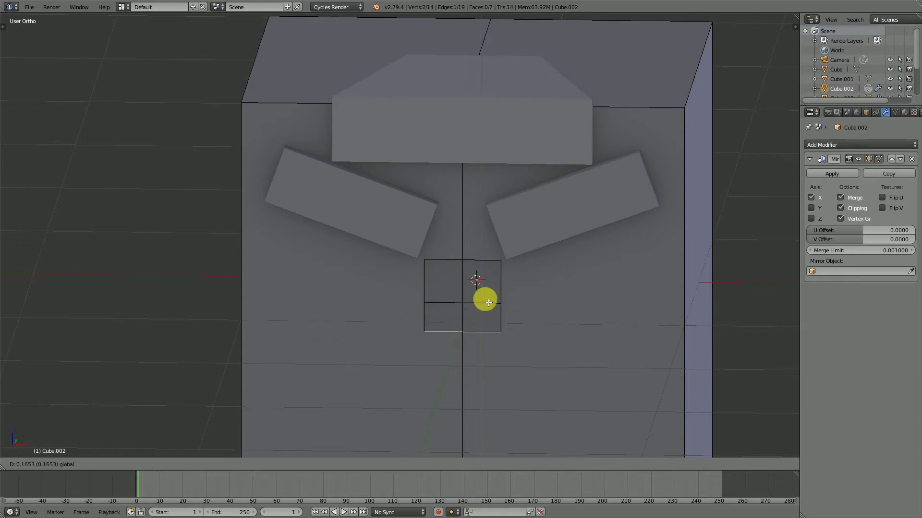
left_click(488, 303)
Select the linked nose faces and extrude them outward from the face by about 0.1
middle_click_drag(490, 325, 368, 298)
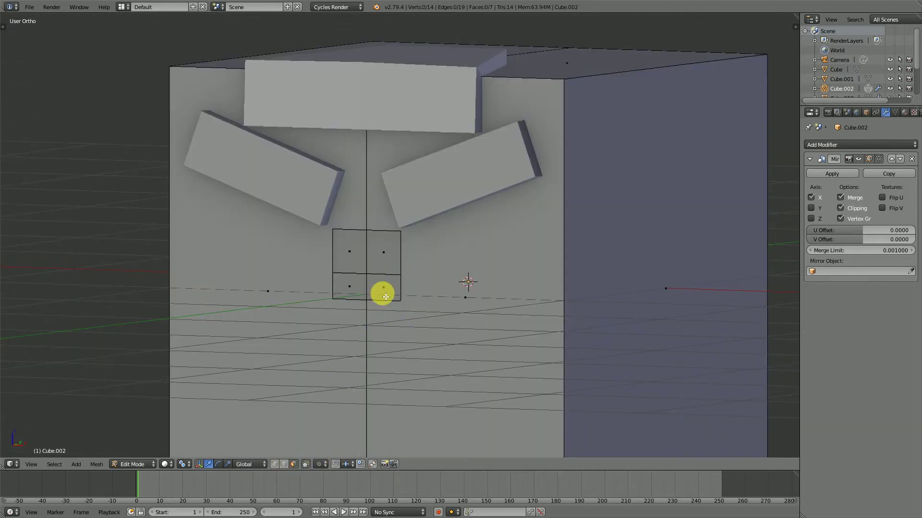
key("l")
middle_click_drag(407, 276, 383, 301)
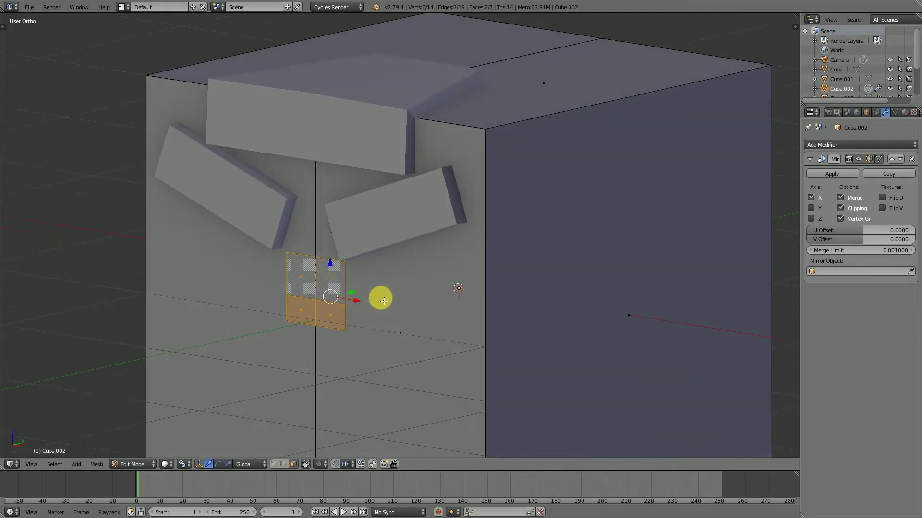
key("e")
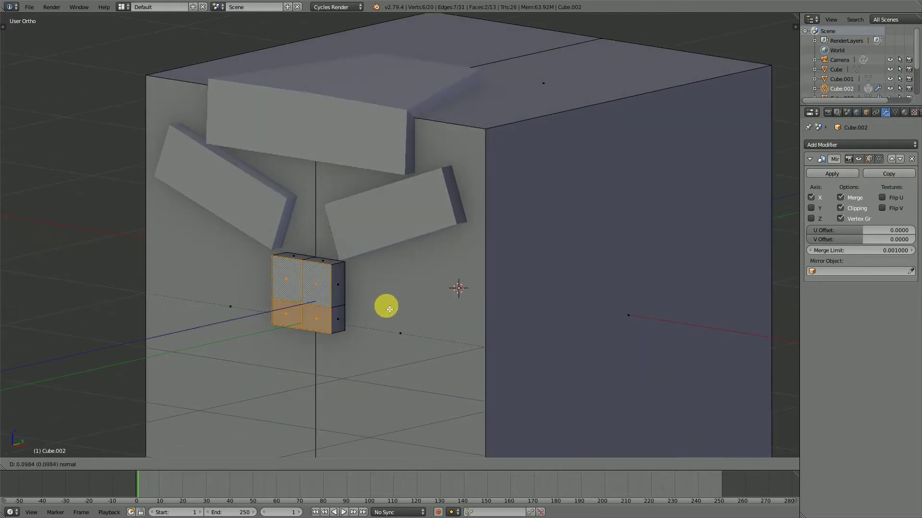
left_click(391, 309)
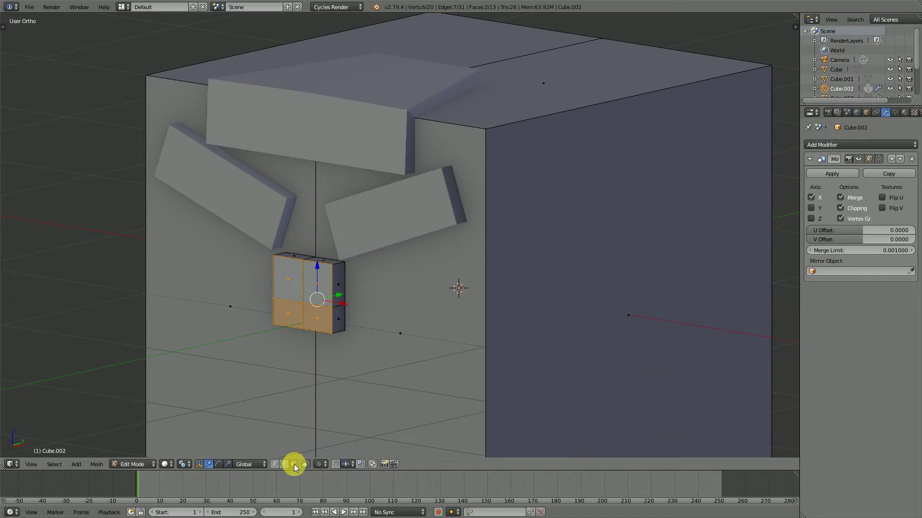
Move the nose's top front edge back along Y to slope the bridge, and check the result in Object Mode
right_click(339, 269)
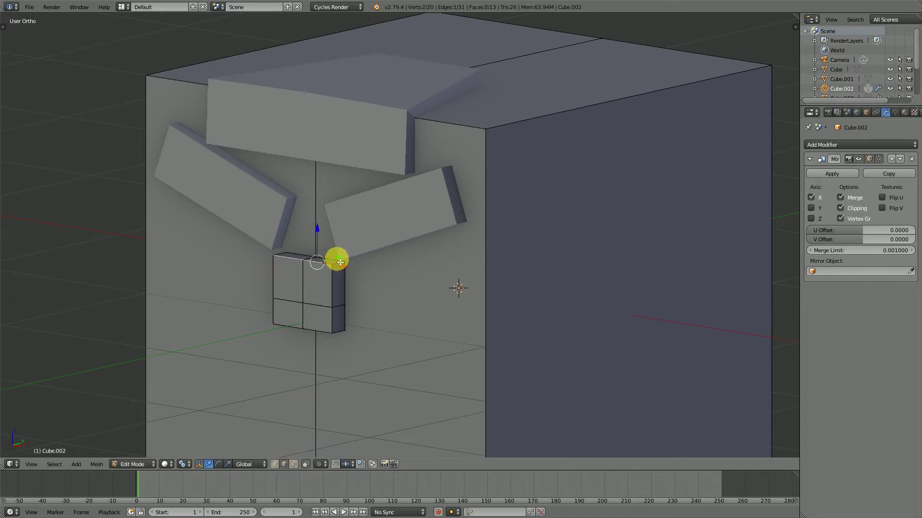
left_click_drag(341, 262, 347, 258)
left_click(343, 258)
middle_click_drag(342, 257, 452, 283)
key("Tab")
scroll(453, 285, "down", 3)
key("KP_1")
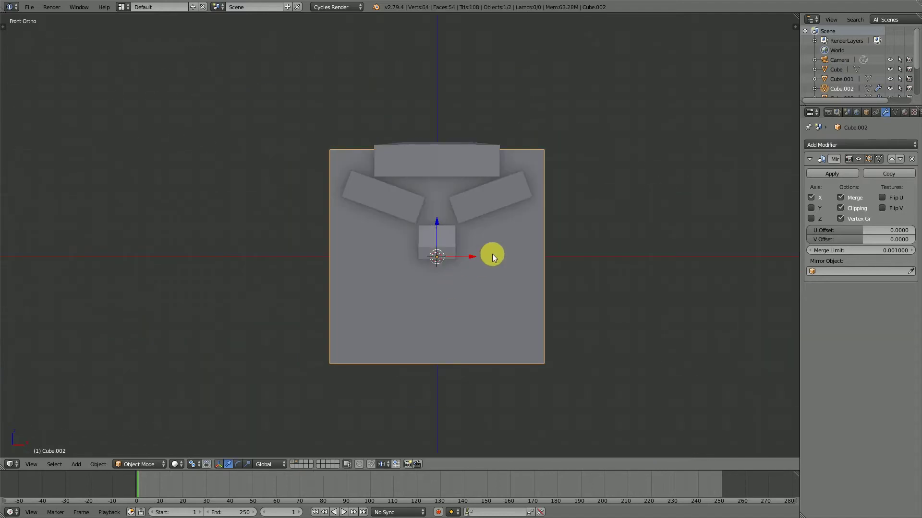
middle_click_drag(491, 255, 397, 251, "shift")
middle_click_drag(429, 283, 403, 304)
Extrude the head's front and side faces in place and move the new faces down along Z by about 0.07
key("Tab")
scroll(416, 300, "up", 1)
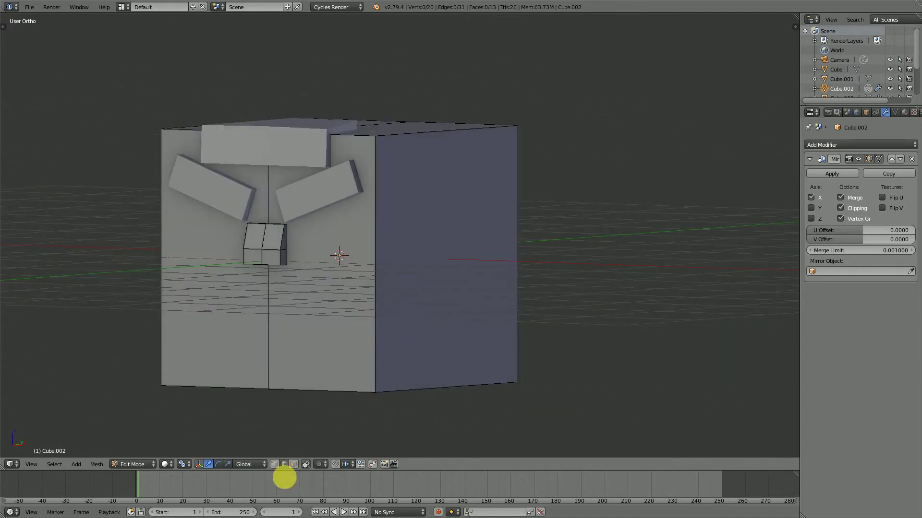
left_click(294, 464)
right_click(348, 340)
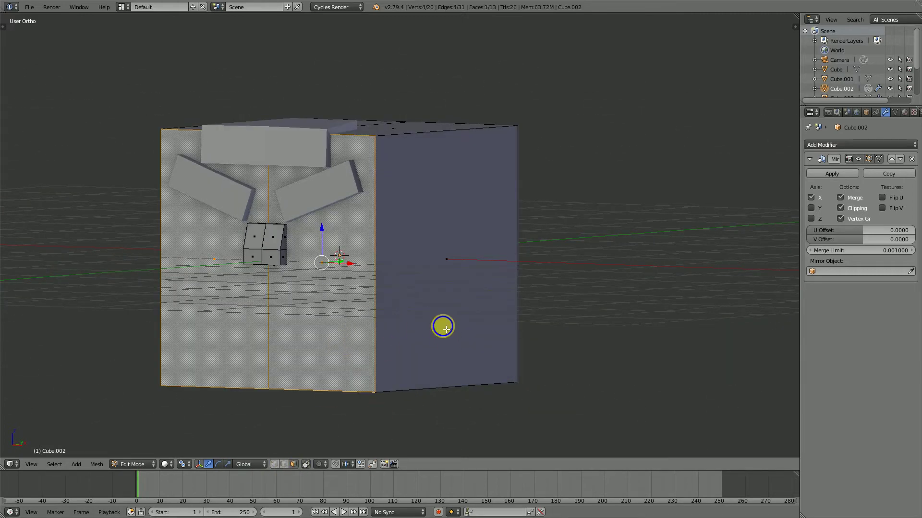
right_click(442, 326, "shift")
middle_click_drag(368, 391, 393, 390)
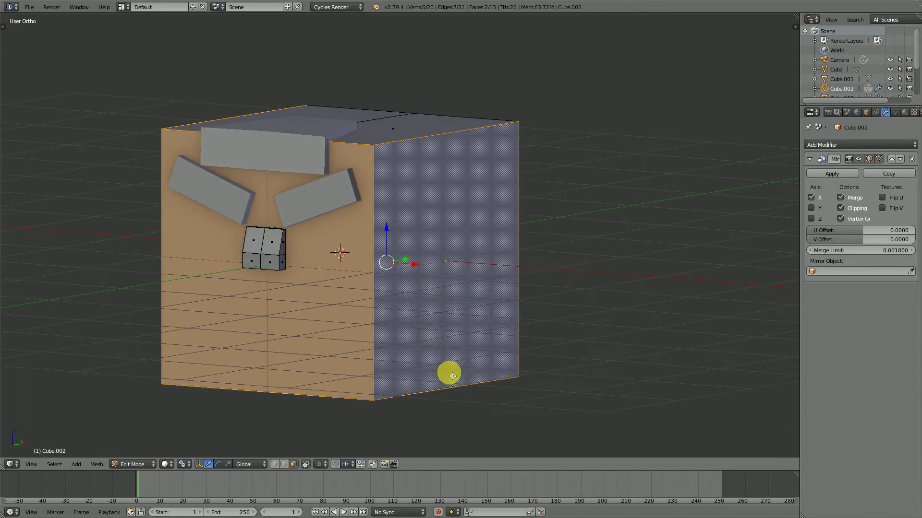
key("e")
right_click(450, 374)
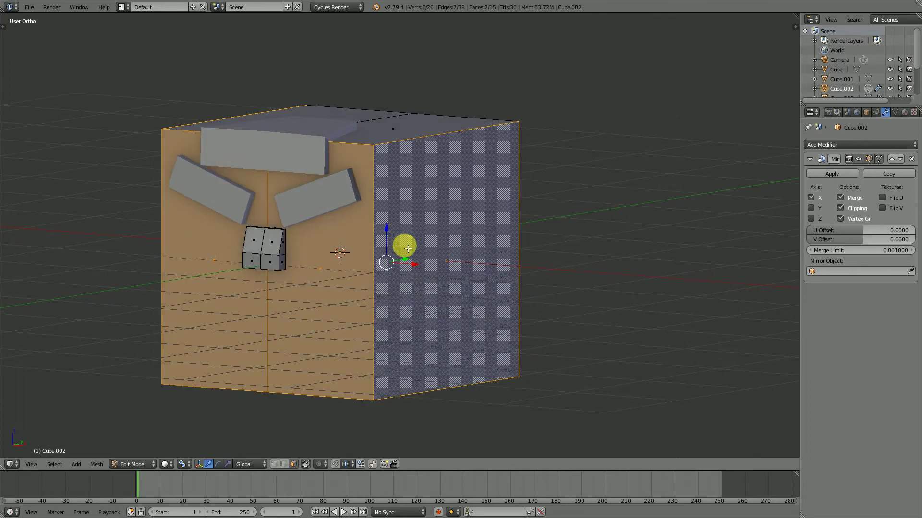
key("g")
key("z")
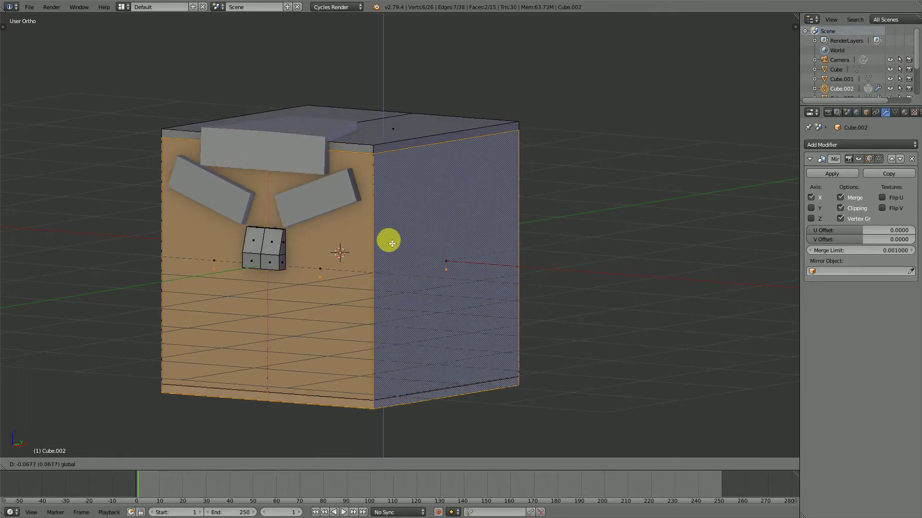
left_click(392, 244)
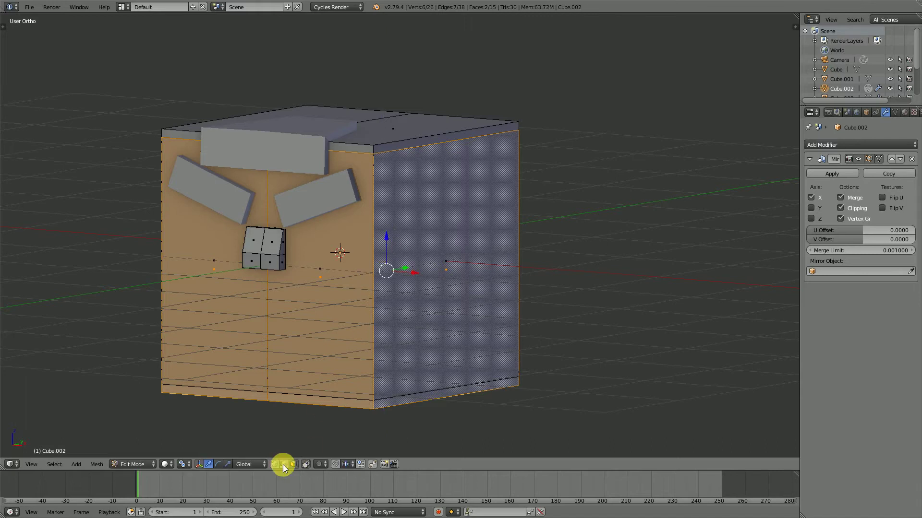
Lower the top edge loop of the extruded faces along Z to just below the nose
left_click(283, 465)
right_click(391, 150, "alt")
key("g")
key("z")
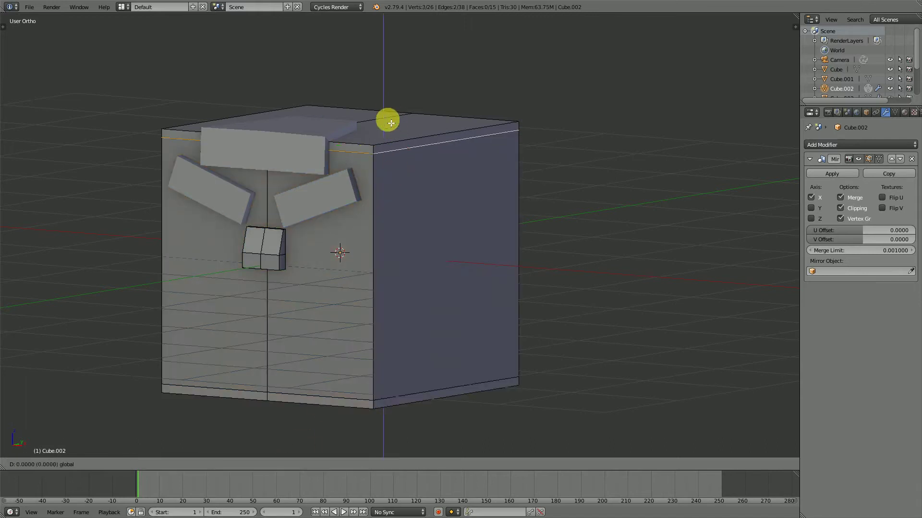
left_click(387, 243)
Add a centred vertical loop cut through the front face of the lower-face layer, without sliding it
scroll(362, 286, "down", 2)
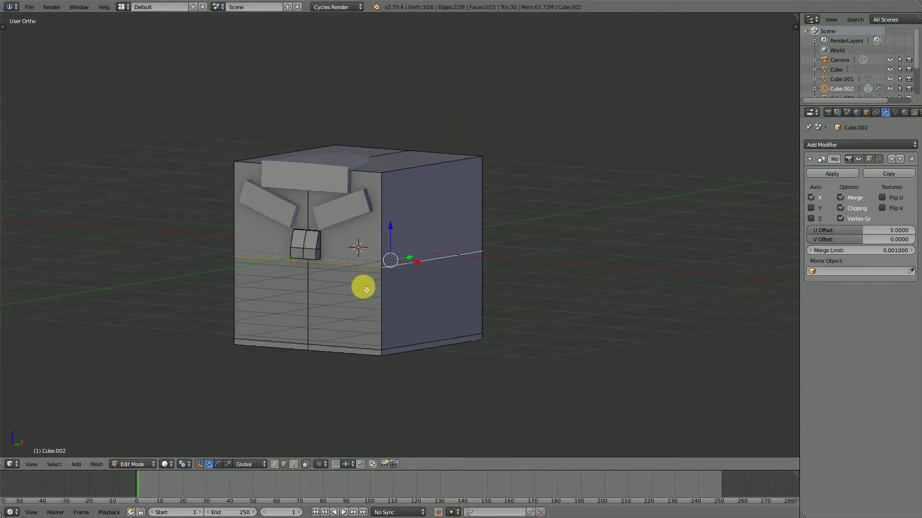
middle_click_drag(362, 286, 325, 345)
scroll(381, 332, "up", 2)
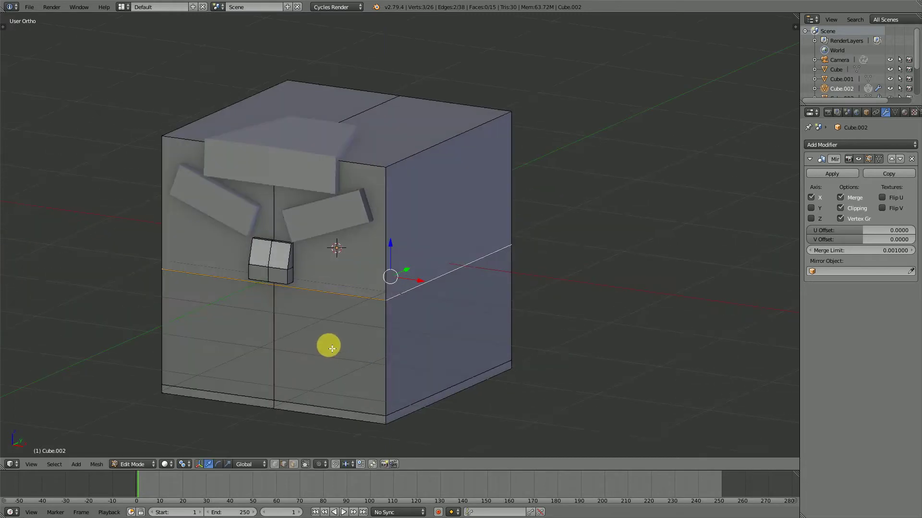
key("ctrl+r")
left_click(351, 308)
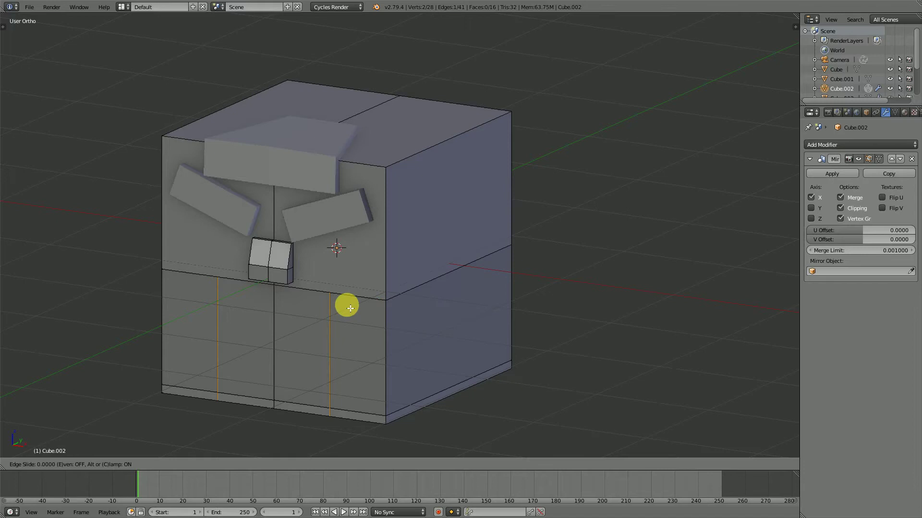
right_click(349, 308)
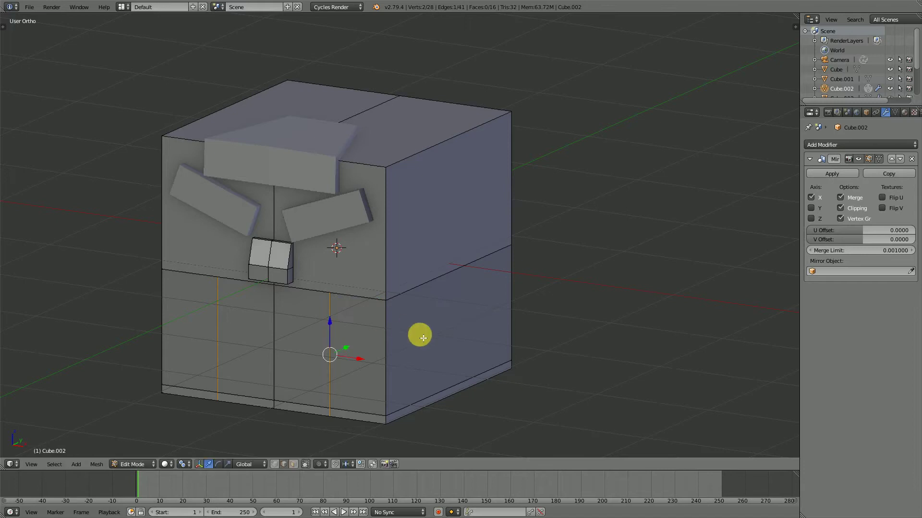
Add a horizontal loop cut around the lower-face layer's front and side, slid slightly above the middle
key("ctrl+r")
left_click(398, 344)
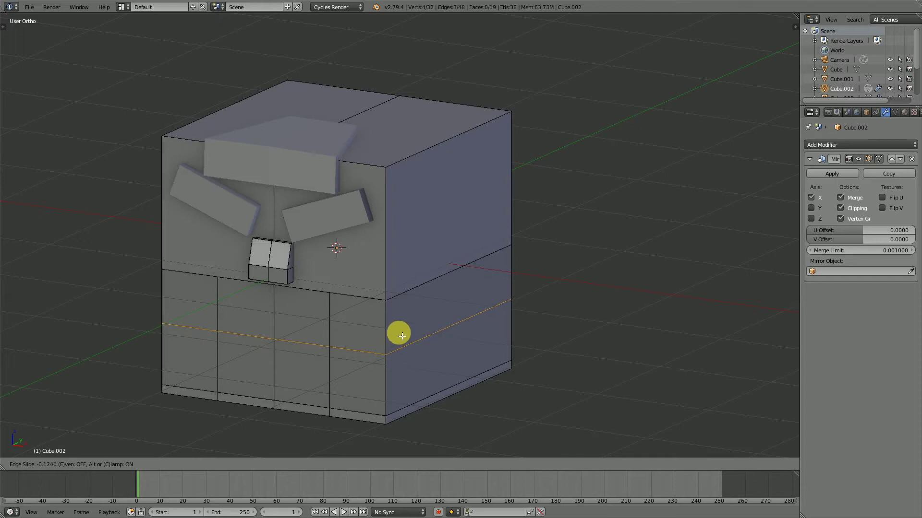
left_click(404, 332)
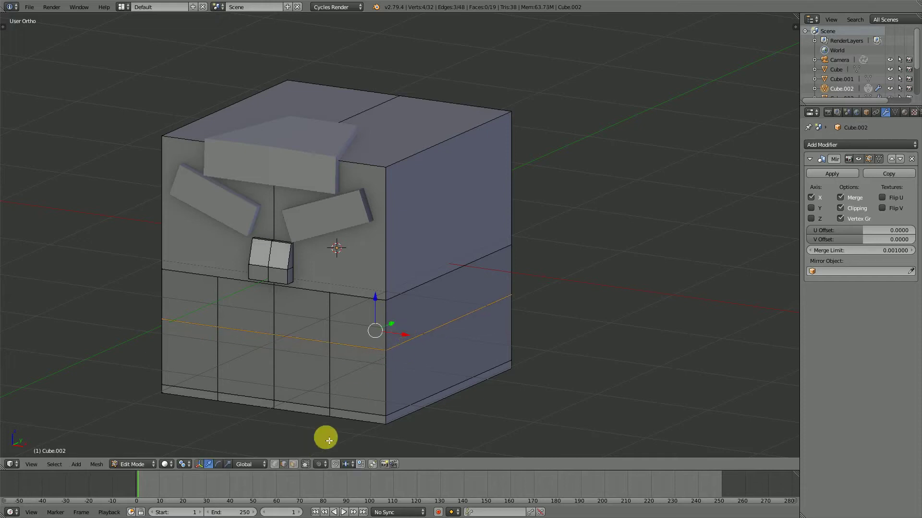
Delete the vertices of the layer's top side edge to remove the upper side and outer front faces
right_click(440, 288)
key("x")
left_click(430, 291)
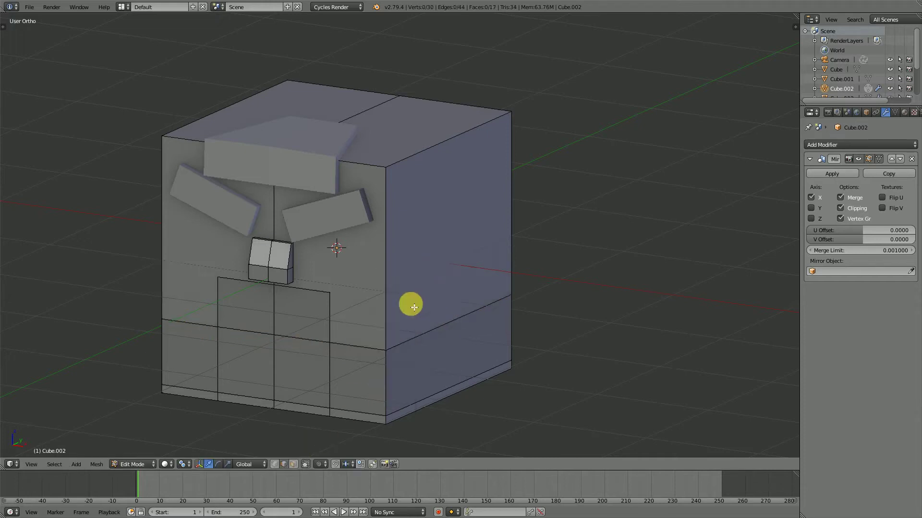
Move the bottom vertex of the vertical front cut outward along X by about 0.125
middle_click_drag(412, 304, 422, 384)
scroll(412, 346, "up", 1)
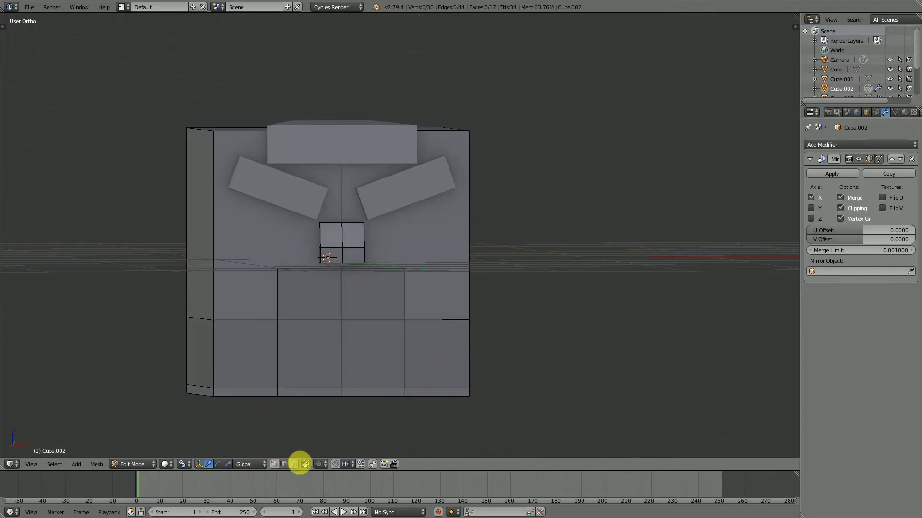
right_click(405, 394)
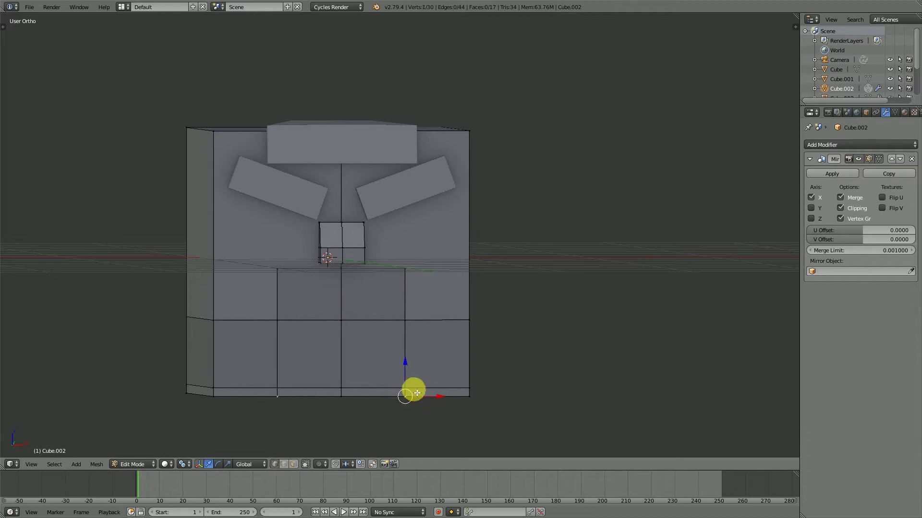
middle_click_drag(440, 418, 398, 427)
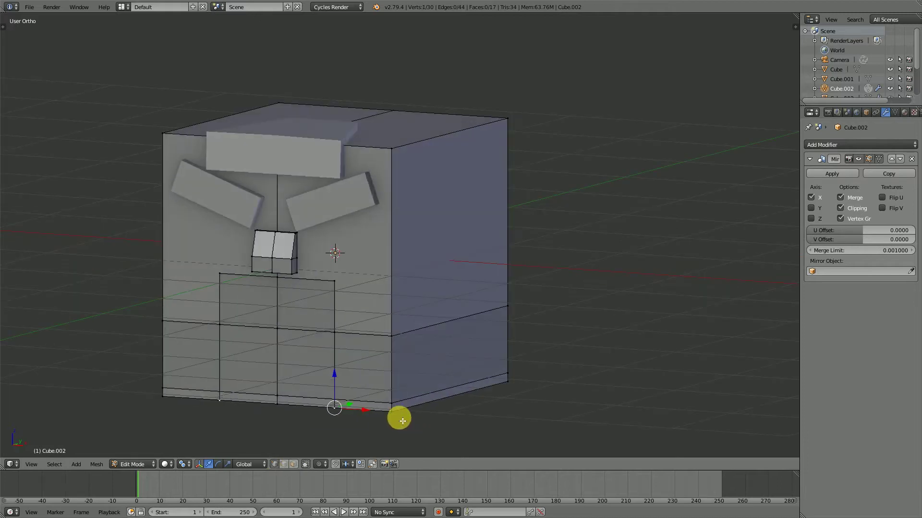
middle_click_drag(333, 362, 381, 383)
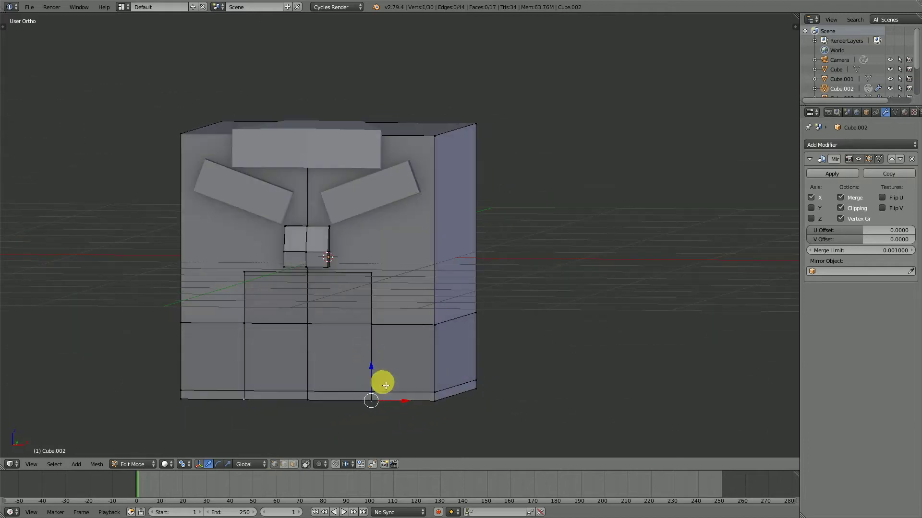
key("g")
key("x")
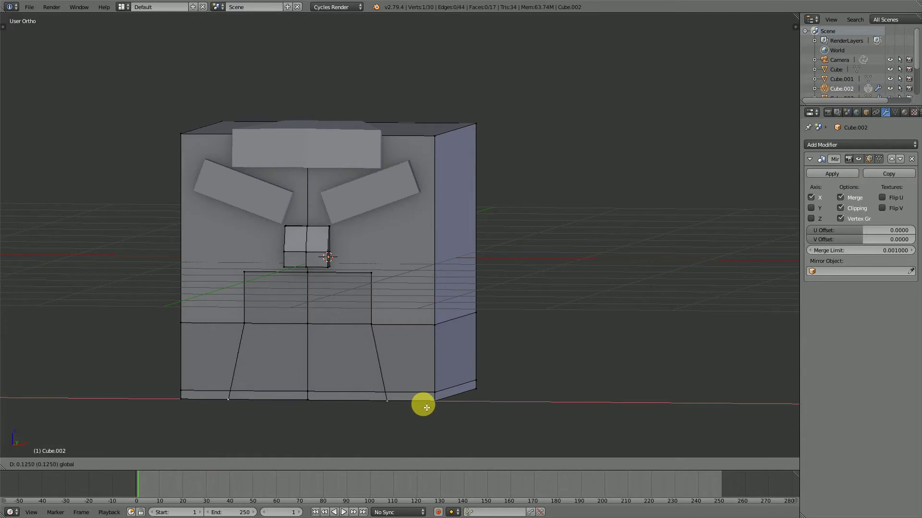
left_click(426, 408)
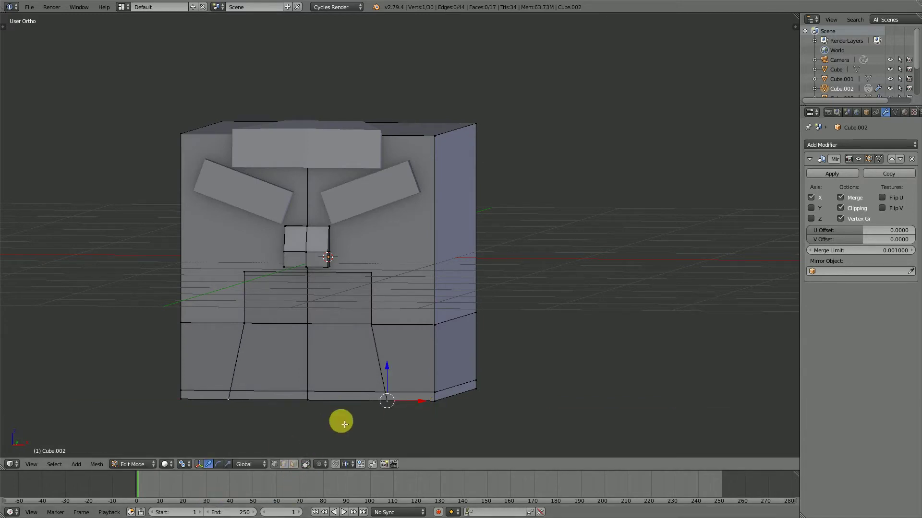
Delete the layer's lower inner front face to open the mouth area below the moustache
mouse_move(369, 387)
middle_mouse_down()
mouse_move(335, 391)
mouse_move(362, 391)
mouse_move(363, 402)
mouse_move(340, 362)
mouse_move(314, 363)
mouse_move(327, 384)
mouse_move(382, 375)
mouse_move(381, 387)
middle_mouse_up()
middle_click_drag(354, 314, 418, 253, "shift")
scroll(415, 252, "up", 1)
left_click(295, 463)
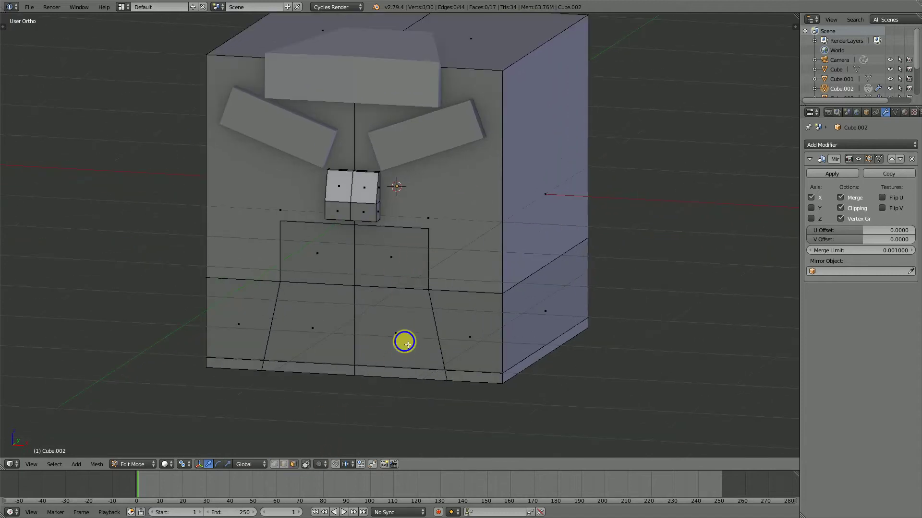
right_click(405, 342)
mouse_move(372, 379)
middle_mouse_down()
mouse_move(363, 363)
mouse_move(329, 359)
mouse_move(368, 362)
mouse_move(368, 378)
middle_mouse_up()
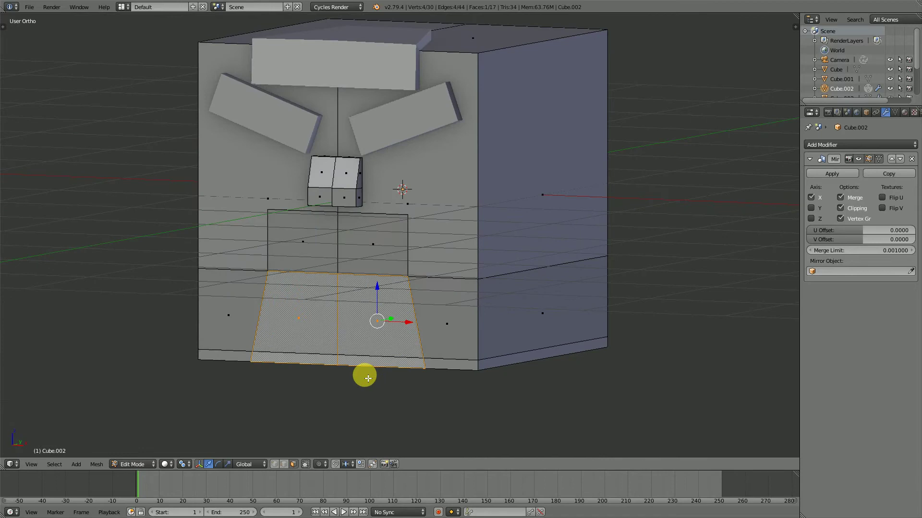
key("x")
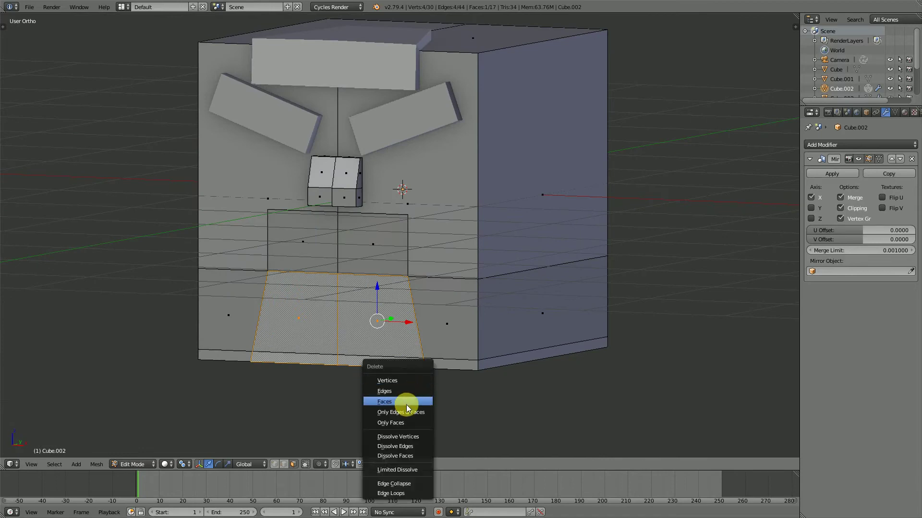
left_click(411, 405)
Fill a triangular face between the upper moustache's outer edge and the outer cheek's top edge, and clear the selection
middle_click_drag(418, 333, 389, 386)
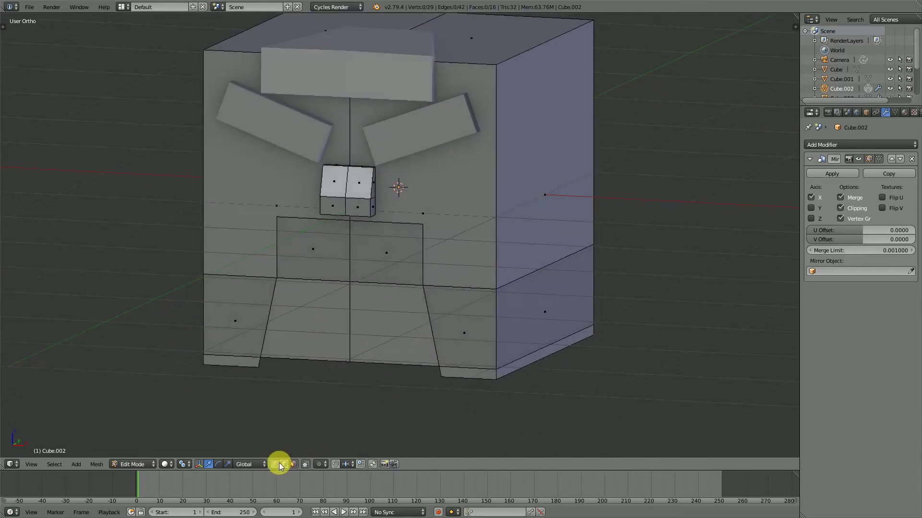
right_click(430, 235)
right_click(449, 288, "shift")
right_click(490, 293, "shift")
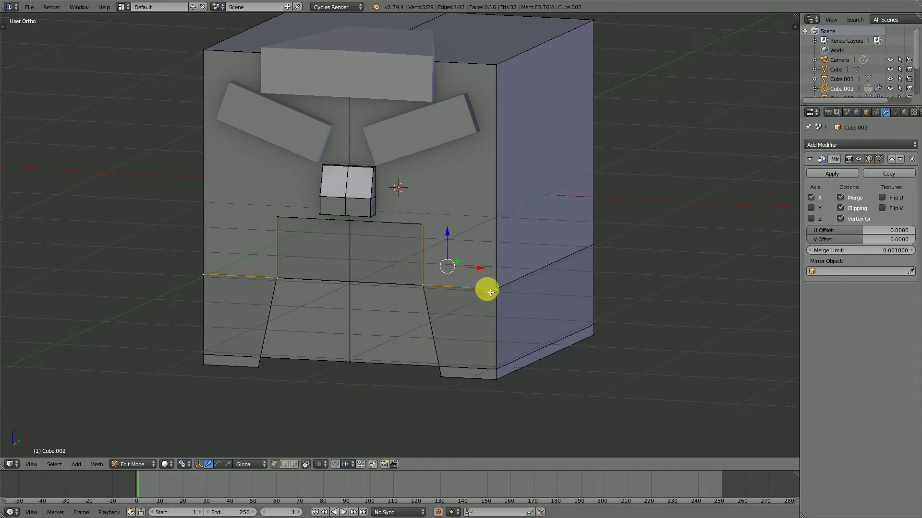
key("f")
middle_click_drag(465, 325, 372, 309)
key("a")
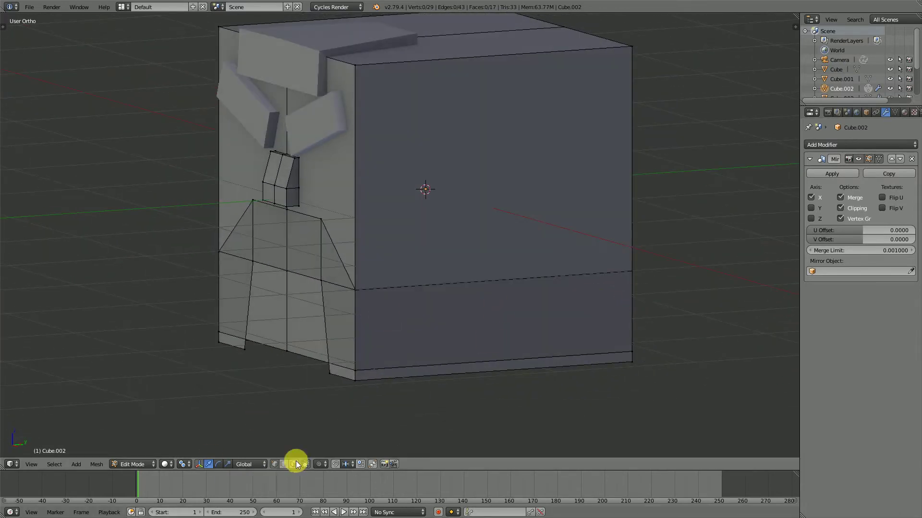
Move the rear vertical edge of the layer's side face forward along Y to shorten it to a narrow strip
left_click(284, 465)
right_click(615, 308)
middle_click_drag(611, 313, 658, 324)
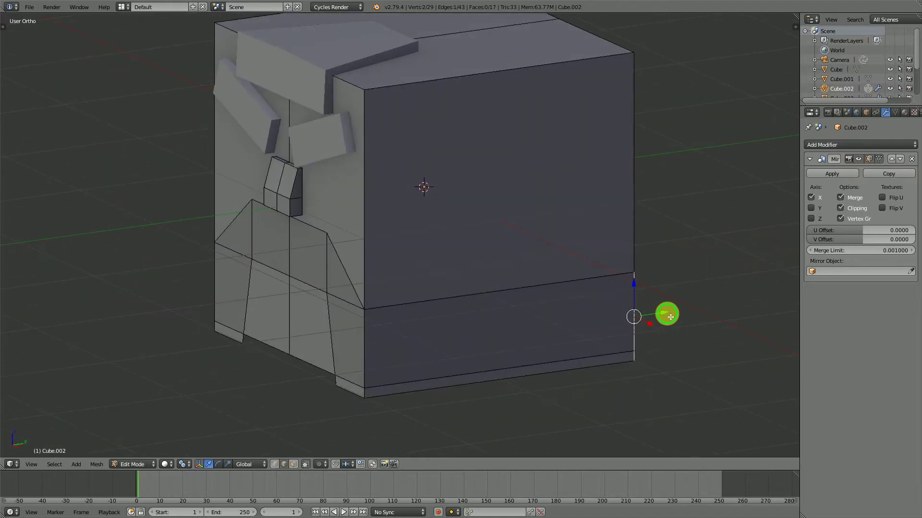
left_click_drag(670, 317, 480, 337)
scroll(339, 346, "down", 5)
middle_click_drag(339, 346, 406, 324)
Compare the head in Object Mode with the finished character on the other layer, using Material shading, and restore the solid single-layer view
key("Tab")
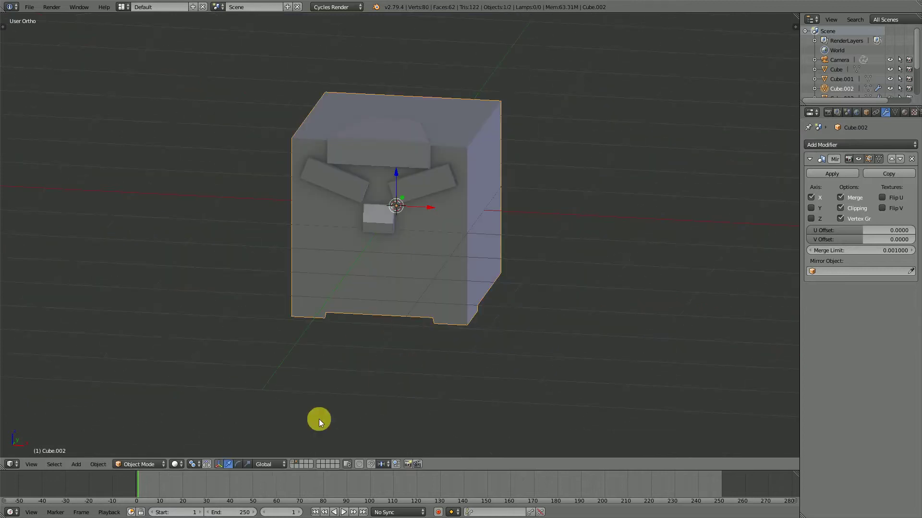
left_click(294, 464, "shift")
scroll(411, 268, "down", 3)
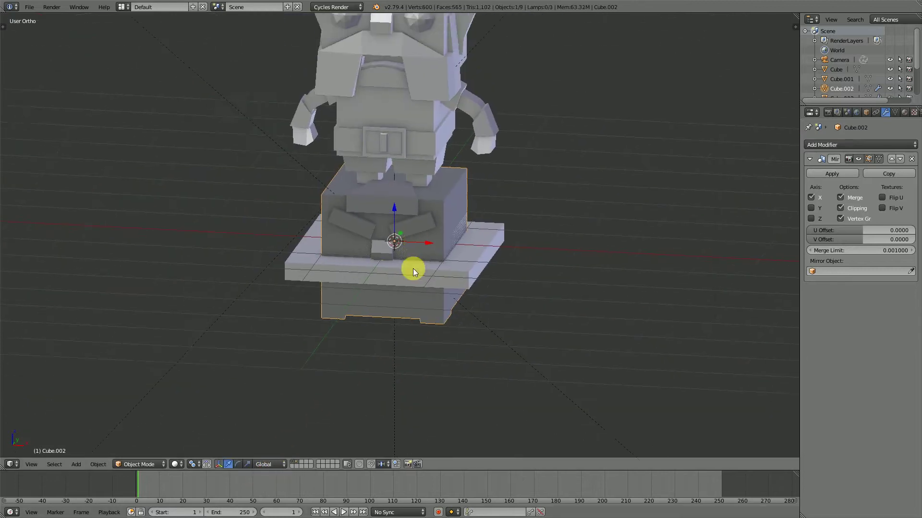
left_click(175, 464)
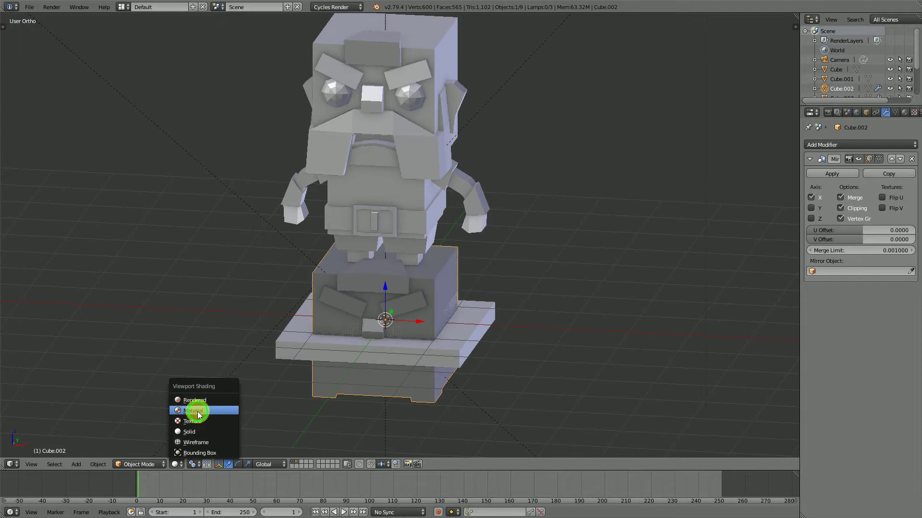
left_click(199, 415)
mouse_move(393, 180)
middle_mouse_down()
mouse_move(428, 191)
mouse_move(353, 161)
middle_mouse_up()
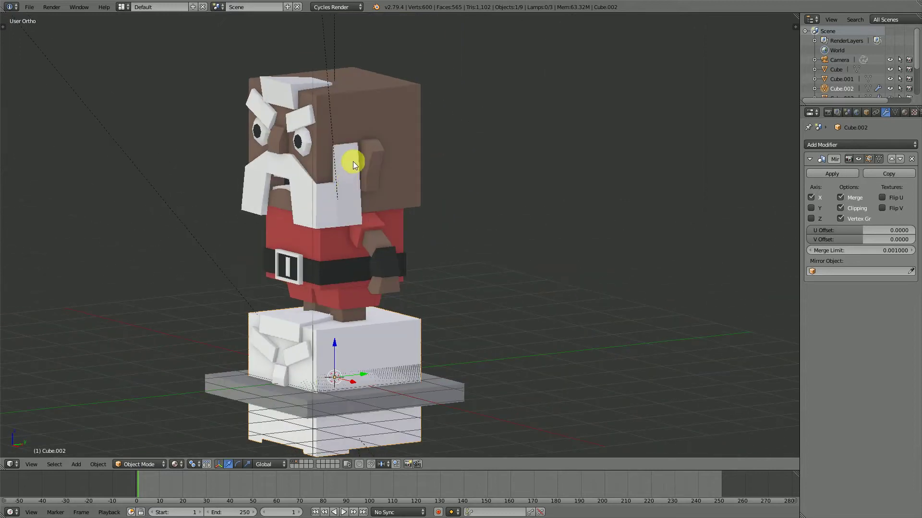
middle_click_drag(312, 332, 405, 336)
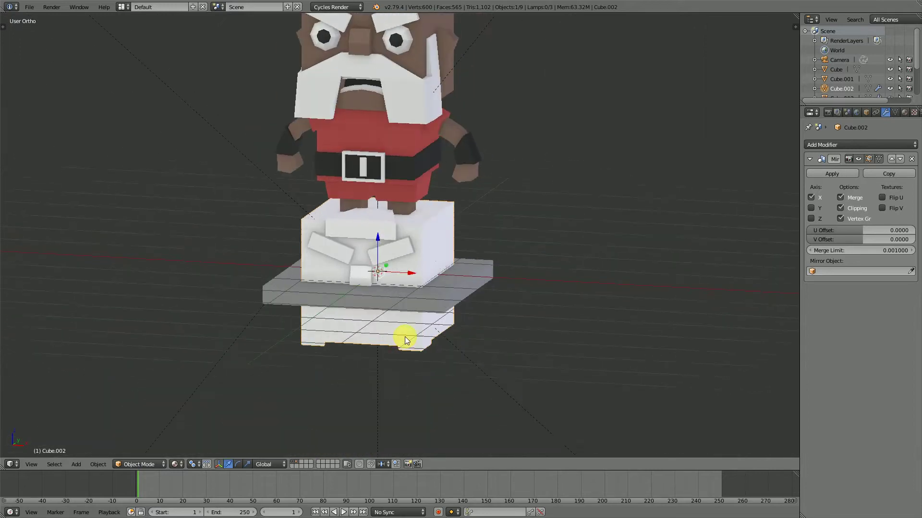
scroll(405, 335, "up", 2)
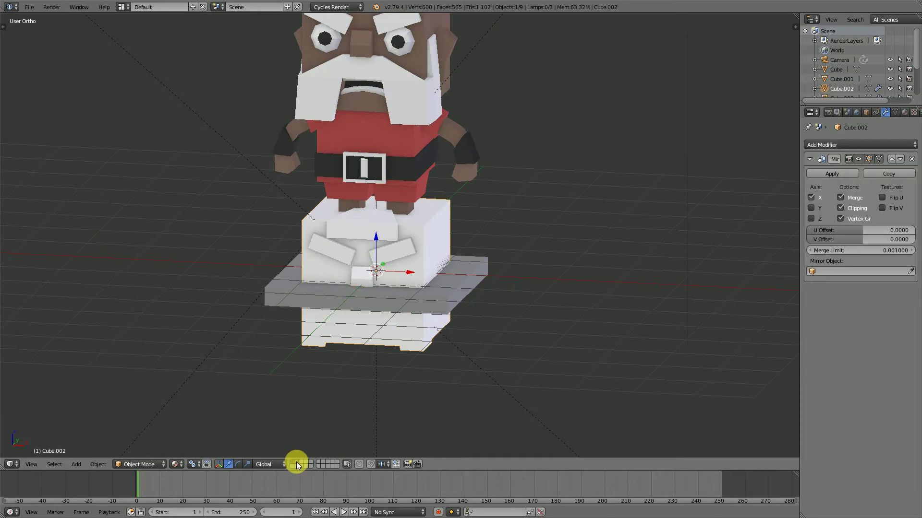
left_click(296, 461)
scroll(432, 346, "up", 2)
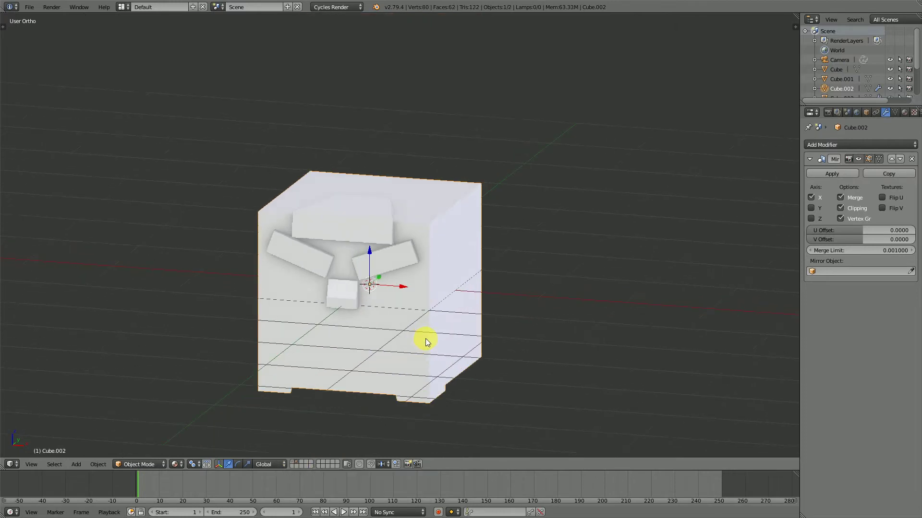
key("z")
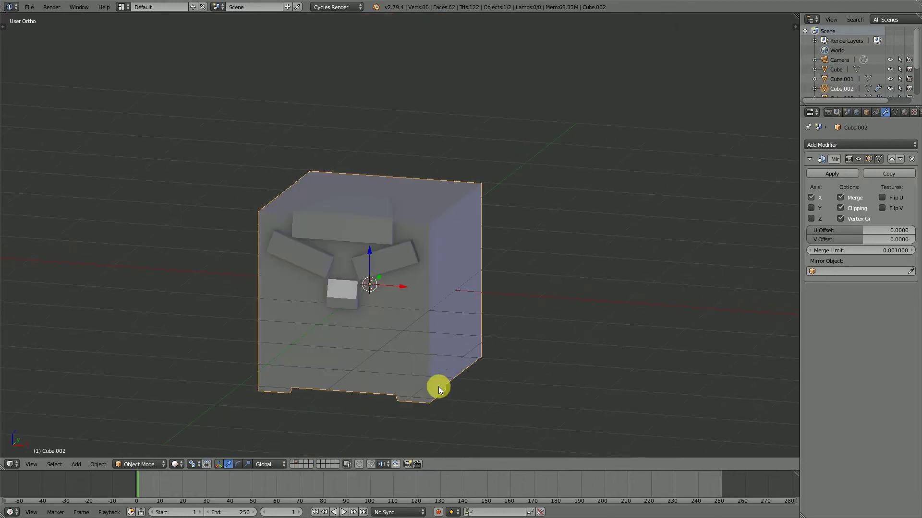
In Edit Mode, move the side strip's rear edge further forward along Y and extrude it backward into a second face
key("Tab")
middle_click_drag(439, 387, 464, 395)
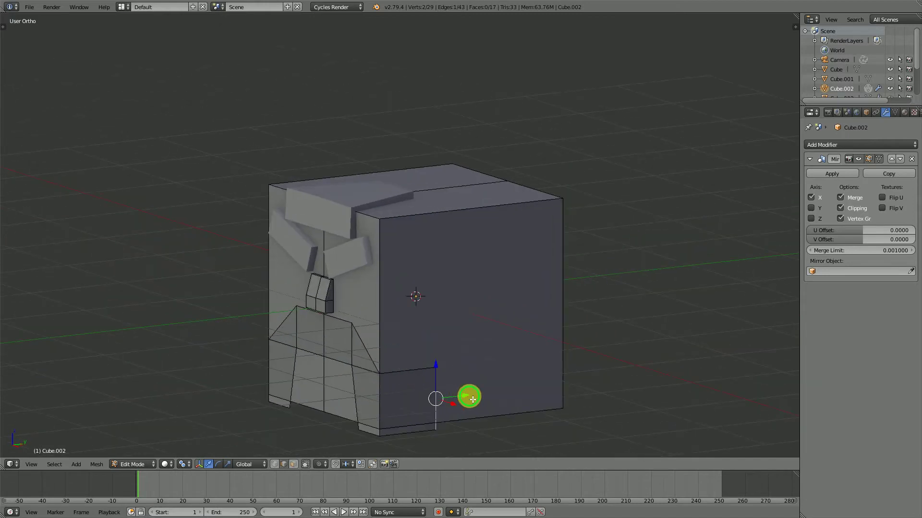
left_click_drag(473, 399, 437, 407)
key("e")
key("y")
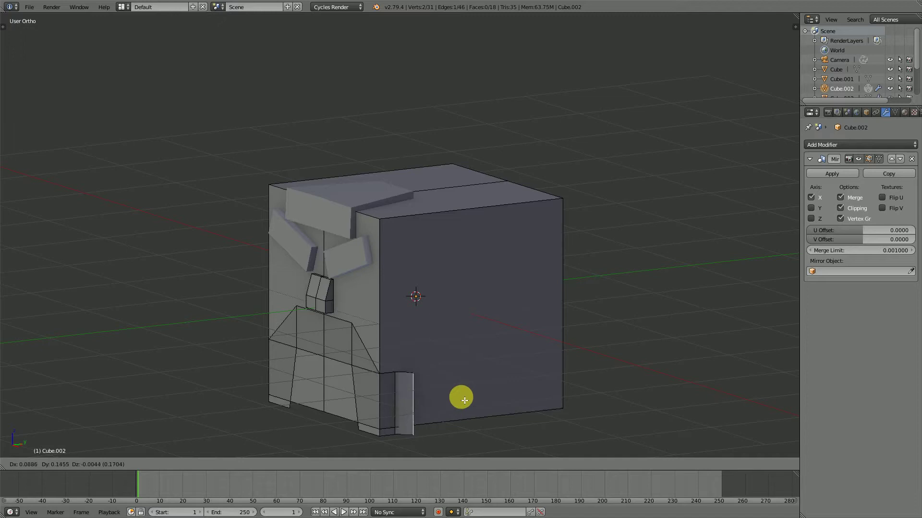
left_click(476, 403)
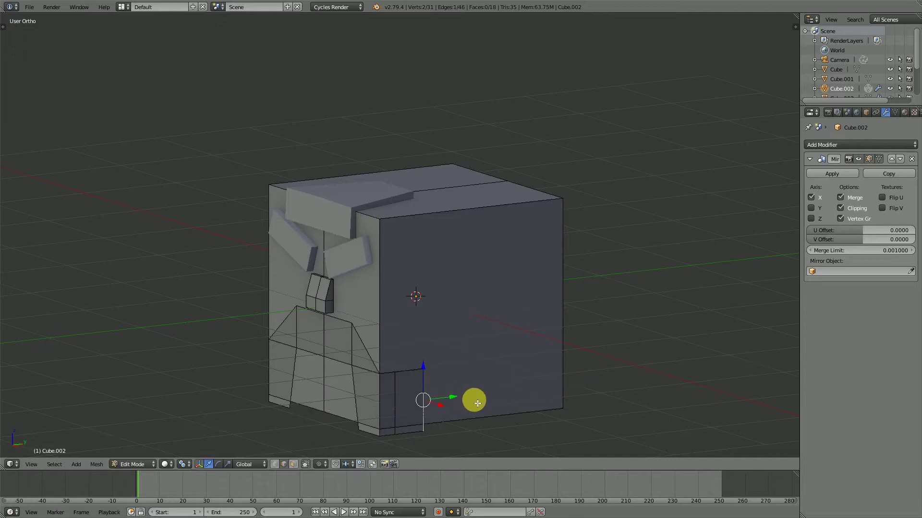
Extrude the top edge of the second side face upward along Z to form the sideburn
key("KP_Decimal")
scroll(444, 240, "down", 5)
middle_click_drag(415, 148, 464, 293, "shift")
scroll(463, 292, "down", 2)
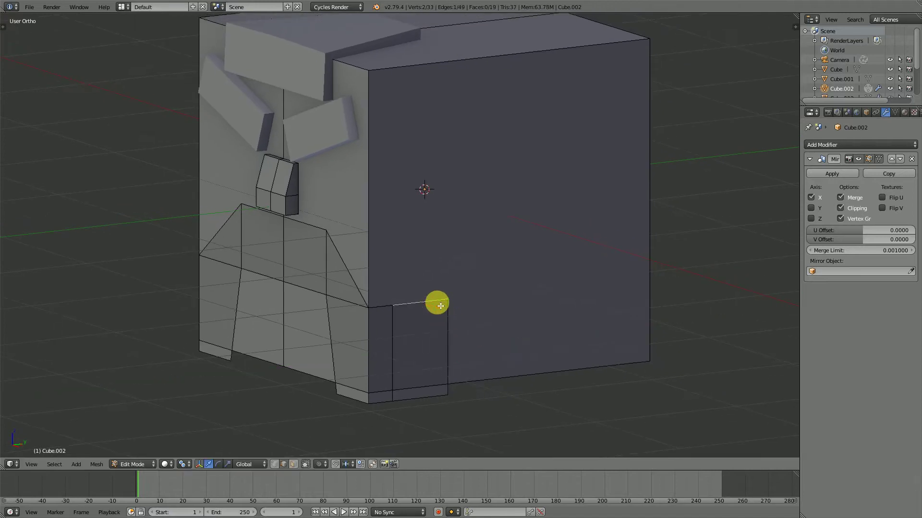
key("e")
key("z")
left_click(441, 230)
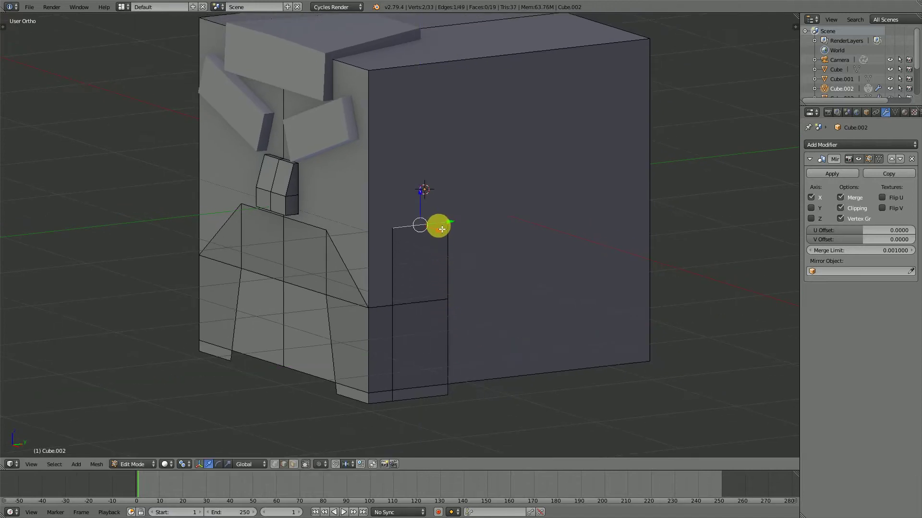
Move both rear vertical edges of the sideburn strip forward along Y by about 0.14 to narrow it
scroll(426, 249, "down", 3)
middle_click_drag(426, 249, 407, 268)
scroll(439, 264, "up", 2)
right_click(425, 315)
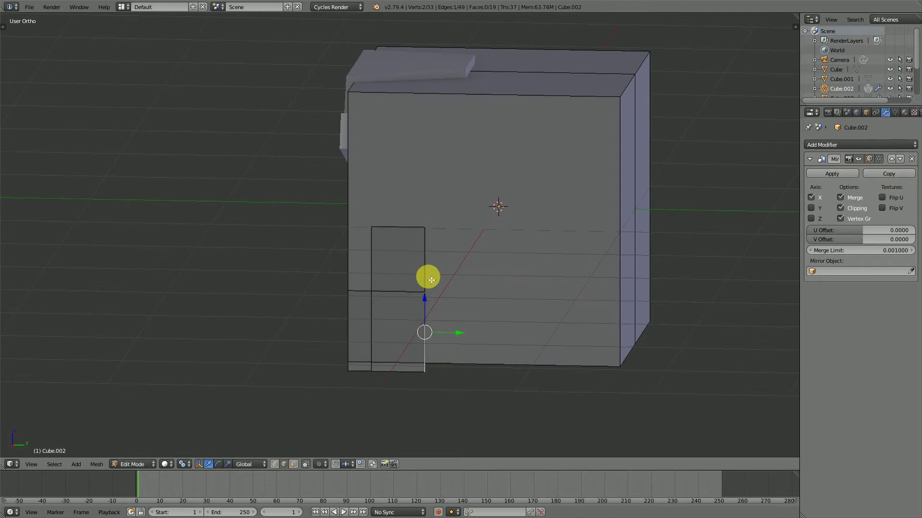
right_click(426, 274, "shift")
key("g")
key("y")
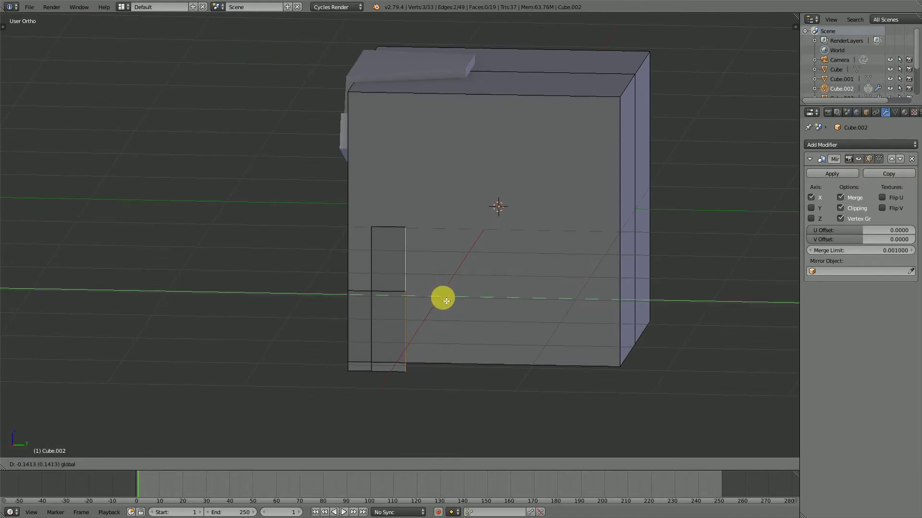
left_click(446, 301)
middle_click_drag(366, 261, 421, 267)
key("a")
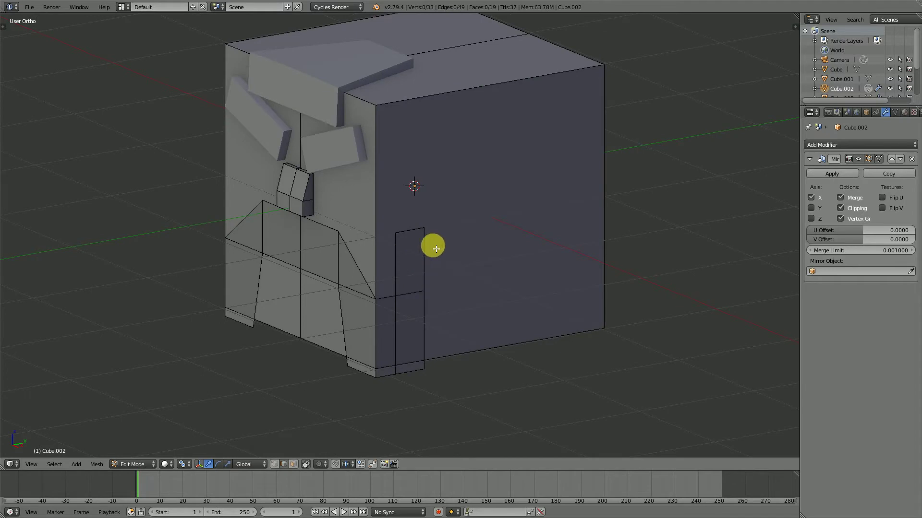
Duplicate the upper sideburn face, move it back along Y about 0.35, and raise it to ear height on the head's side
right_click(417, 256)
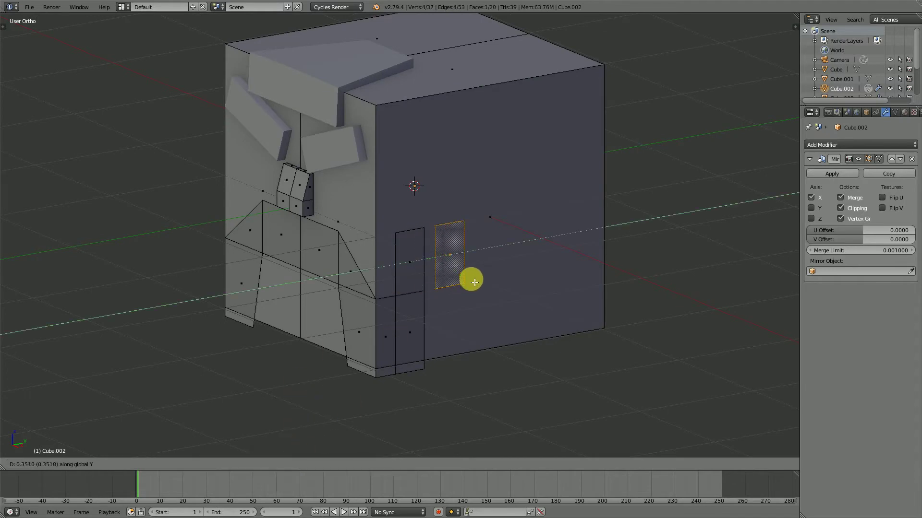
left_click(470, 280)
left_click_drag(457, 232, 456, 195)
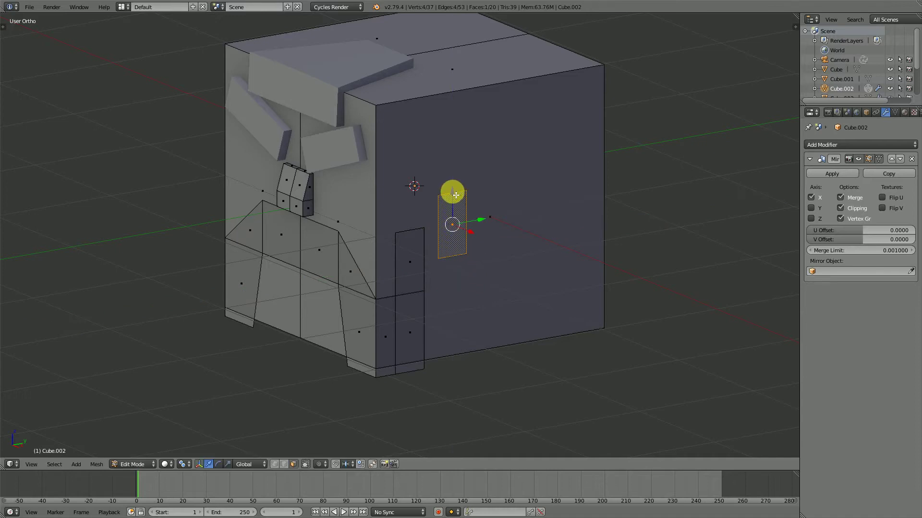
key("KP_1")
key("z")
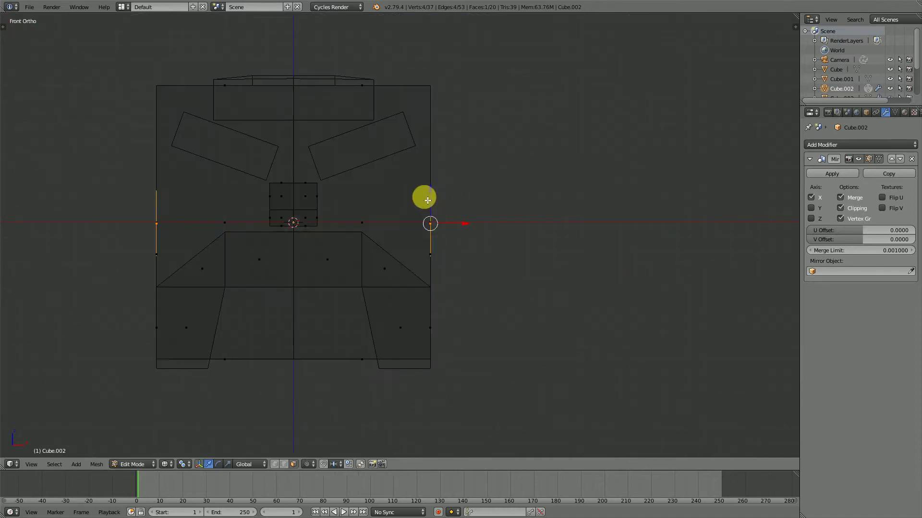
left_click_drag(434, 197, 437, 180)
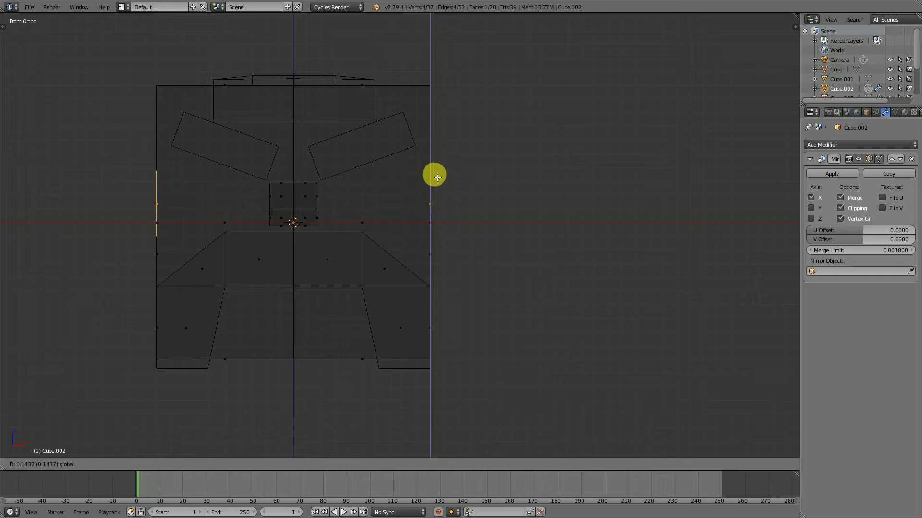
left_click(434, 174)
key("z")
middle_click_drag(561, 222, 385, 415)
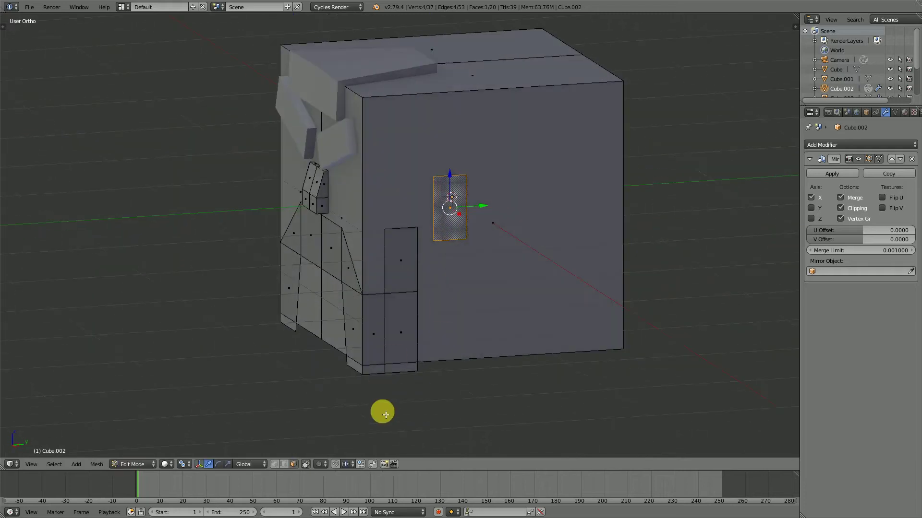
Move the bottom edge of the duplicated ear face down along Z to make the face taller
left_click(283, 464)
right_click(453, 230)
key("g")
key("z")
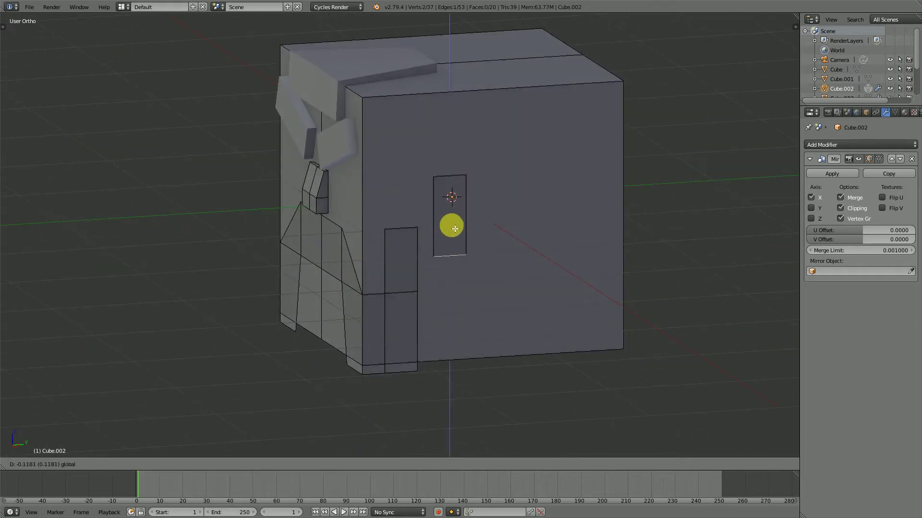
left_click(450, 233)
scroll(433, 251, "up", 1)
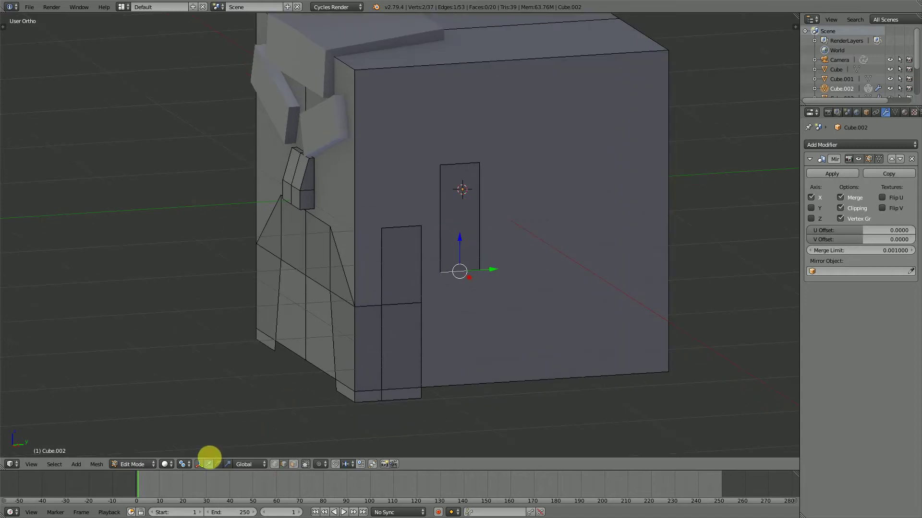
Extrude the ear face outward from the side of the head by about 0.25
right_click(455, 235)
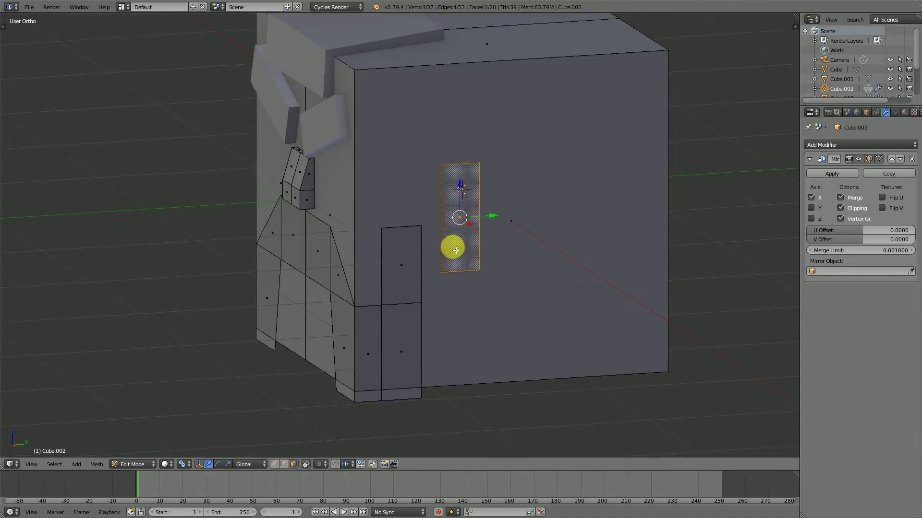
key("KP_1")
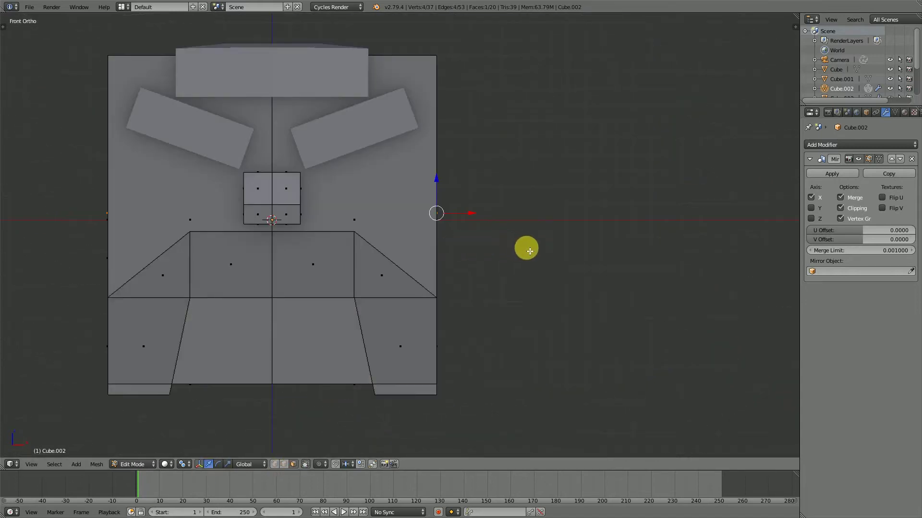
key("e")
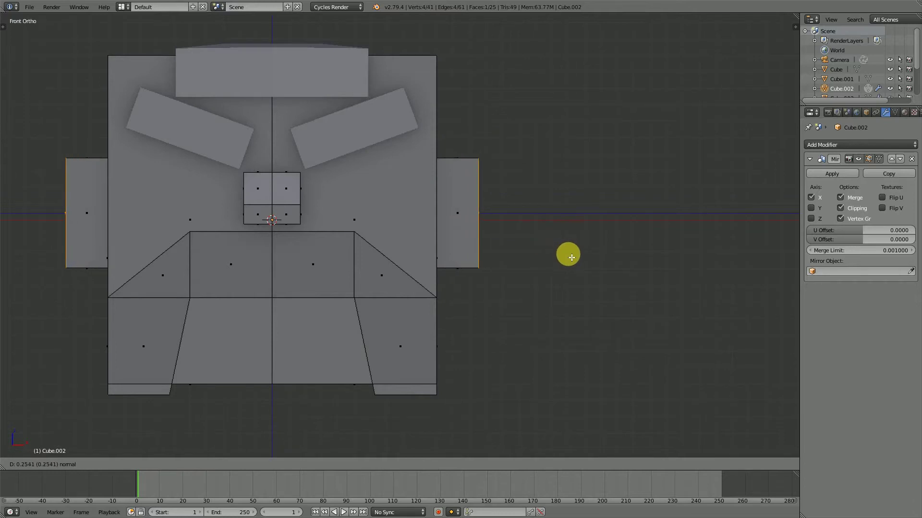
left_click(566, 255)
Add two evenly spaced horizontal loop cuts around the ear block
key("ctrl+r")
scroll(482, 238, "up", 1)
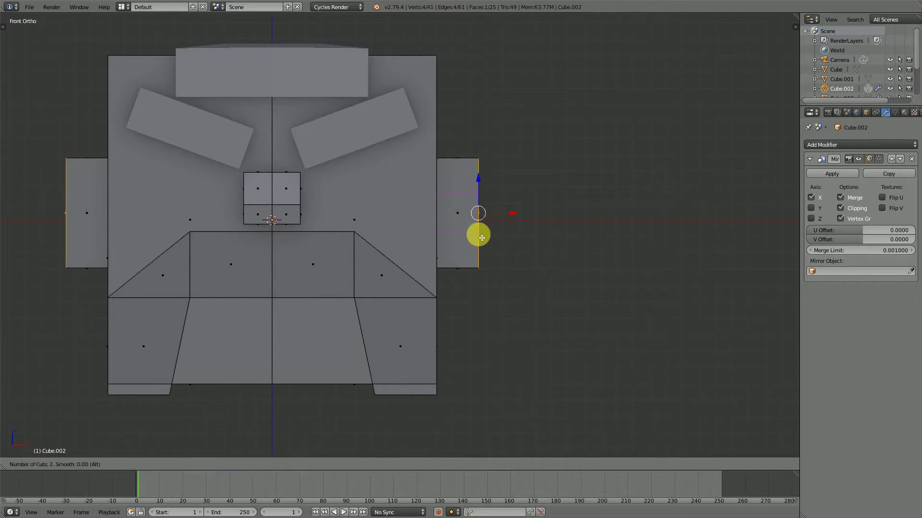
left_click(480, 236)
right_click(478, 233)
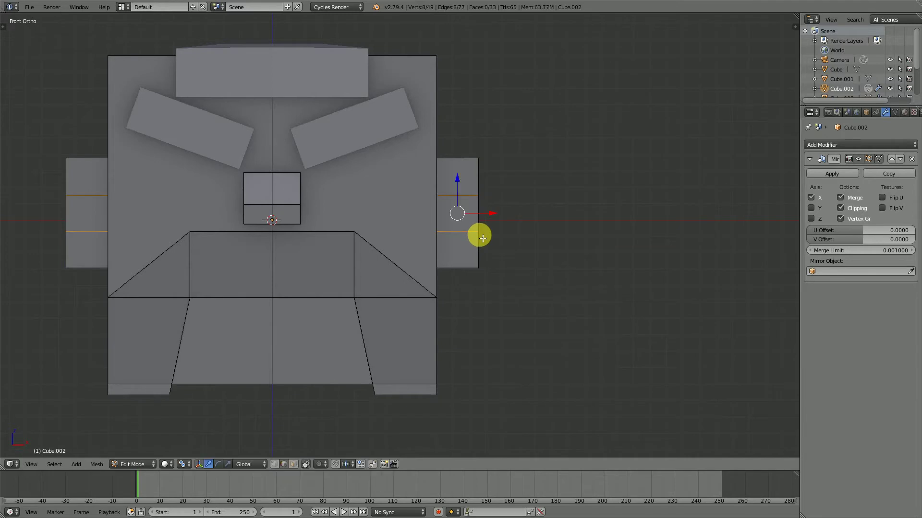
Move the ear's top outer edge inward along X and shift the outer edge below it up and outward
middle_click_drag(477, 232, 496, 158)
right_click(496, 159)
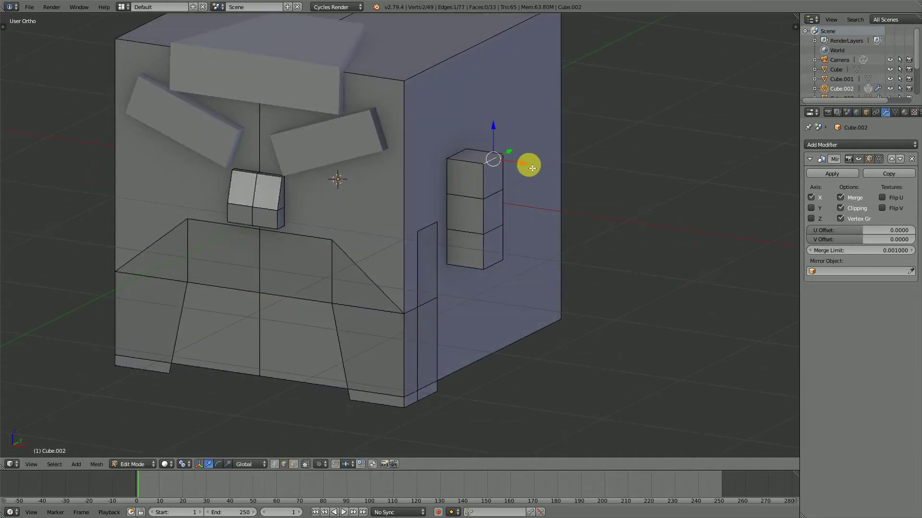
key("g")
key("x")
left_click(519, 168)
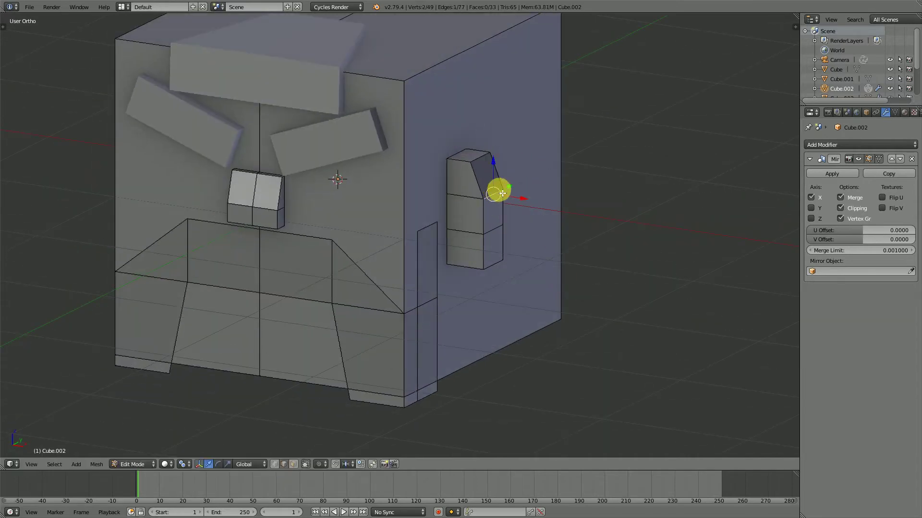
key("g")
left_click(514, 177)
key("g")
key("x")
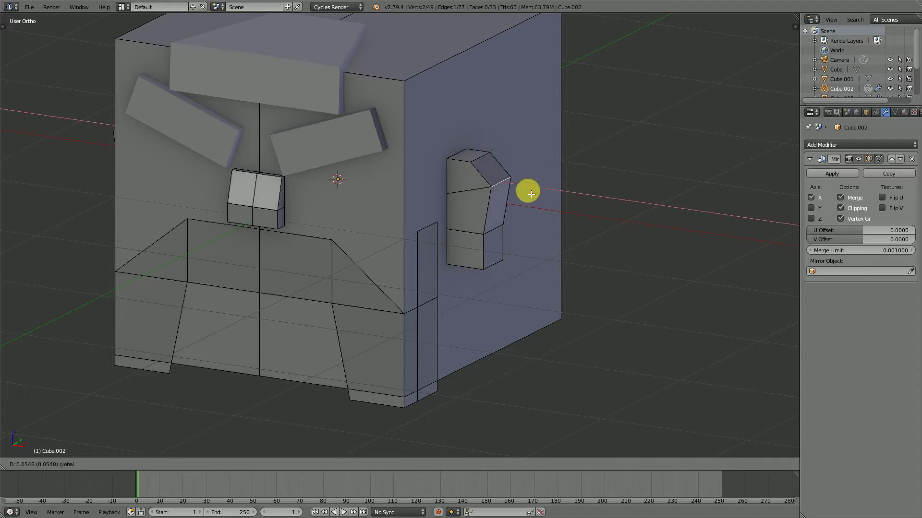
left_click(530, 194)
Move the ear's two lower outer edges inward along X to taper the earlobe
mouse_move(500, 229)
middle_mouse_down()
mouse_move(485, 238)
mouse_move(489, 230)
middle_mouse_up()
right_click(490, 230)
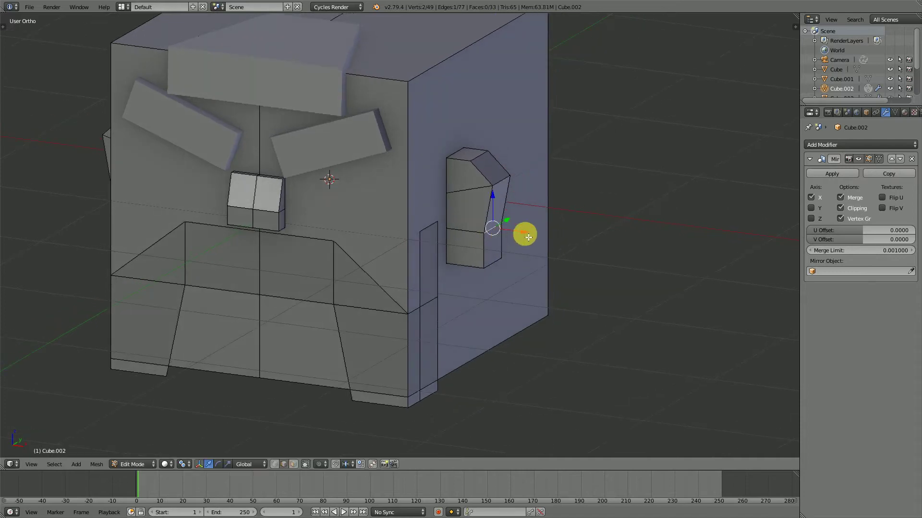
key("g")
key("x")
left_click(507, 245)
right_click(509, 262)
key("g")
key("x")
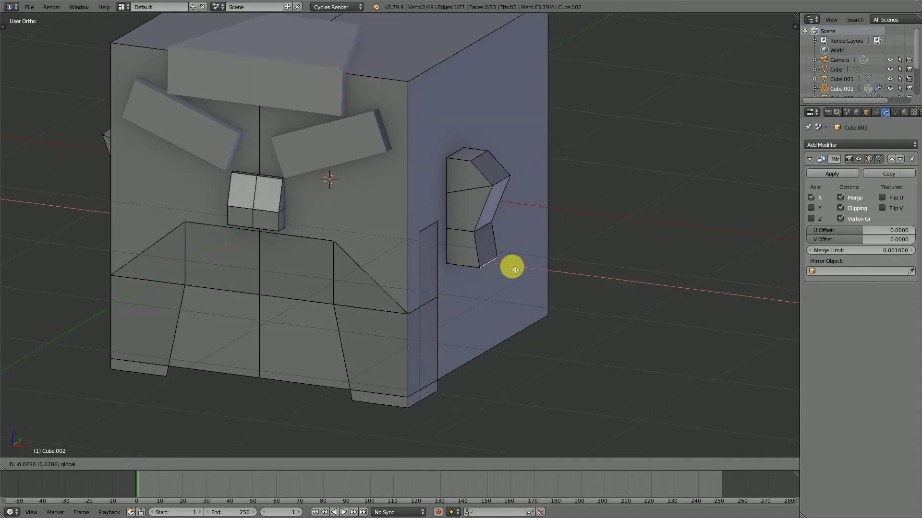
left_click(511, 267)
scroll(434, 261, "down", 4)
middle_click_drag(434, 261, 448, 214)
key("a")
Duplicate the moustache's lower middle edge and move the copy slightly down along Z, about 0.02
middle_click_drag(370, 223, 432, 242)
scroll(436, 282, "up", 1)
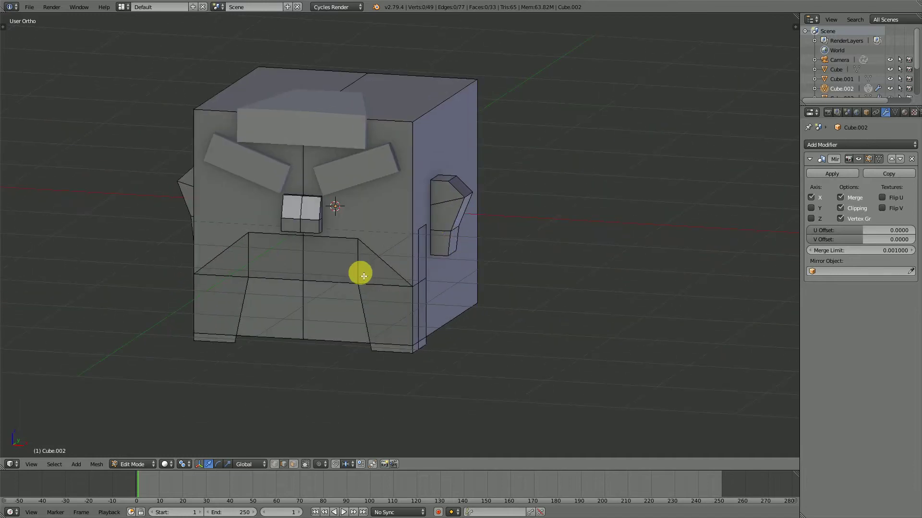
right_click(364, 276, "alt")
middle_click_drag(360, 272, 390, 288)
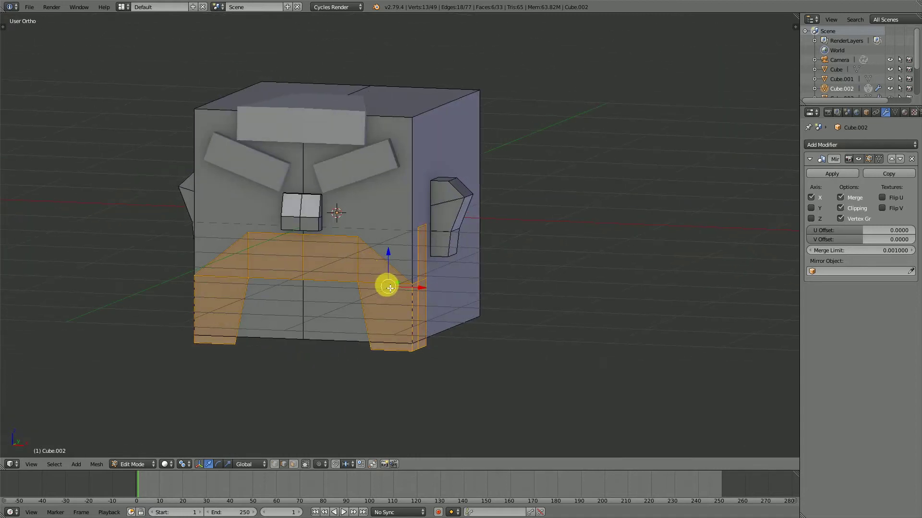
key("KP_1")
scroll(385, 283, "up", 3)
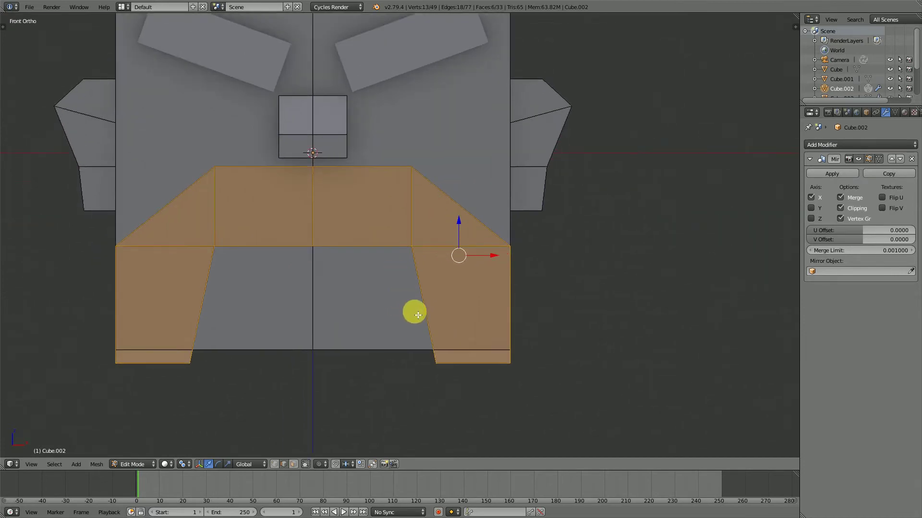
right_click(327, 247)
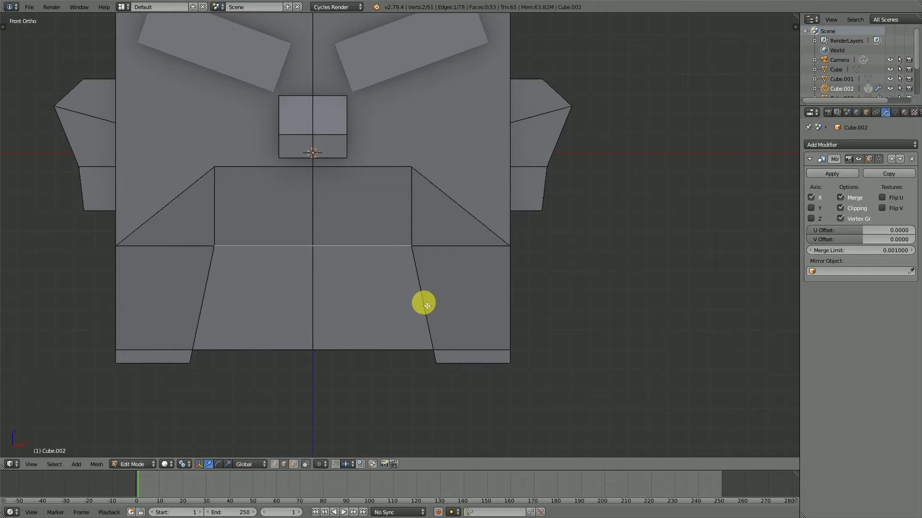
key("g")
key("z")
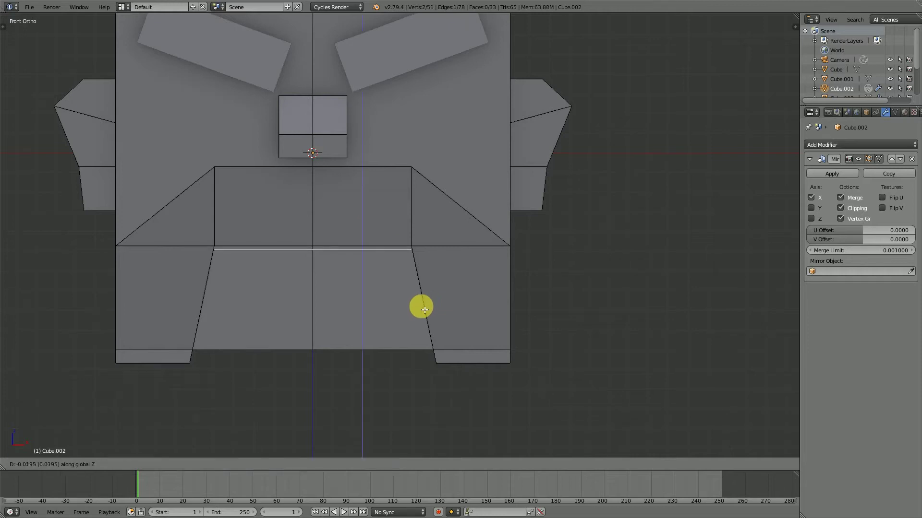
left_click(424, 310)
Extrude the duplicated edge downward along Z into a panel between the moustache ends
scroll(412, 302, "up", 2)
key("e")
key("z")
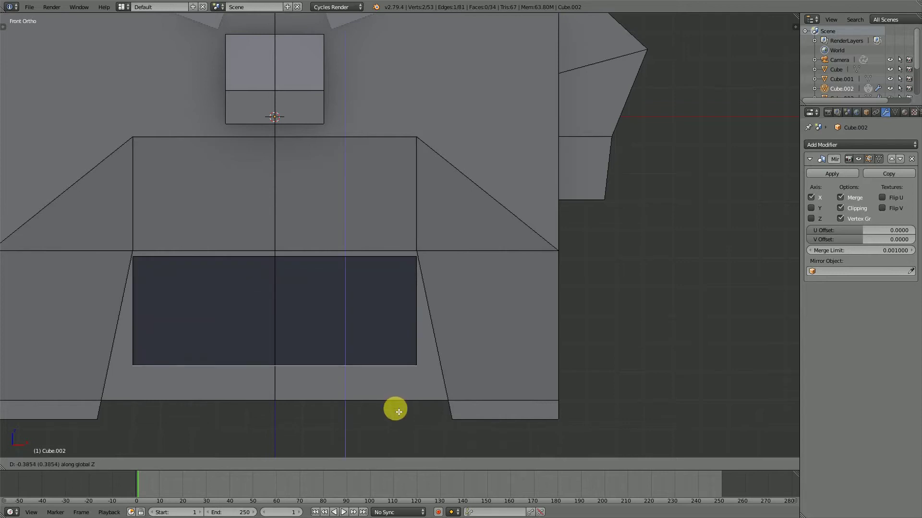
left_click(399, 398)
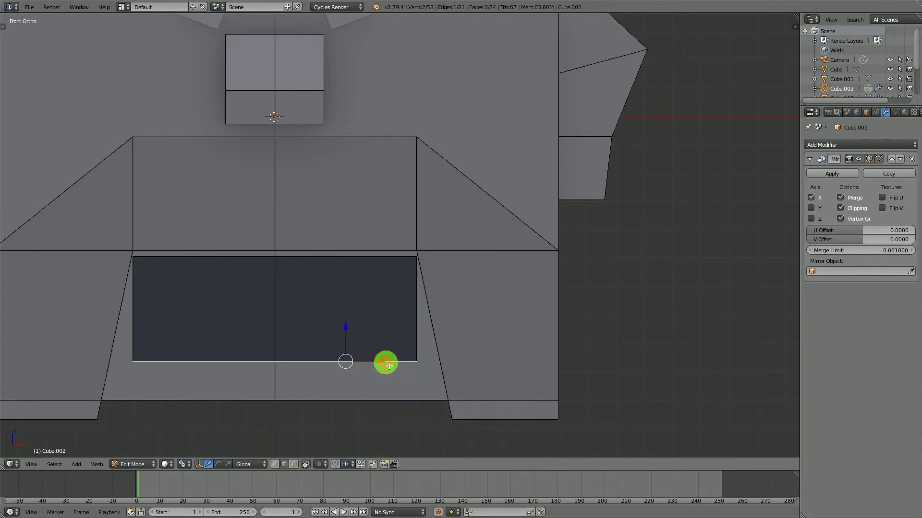
Widen the mouth panel's bottom edge outward along X by about 0.06 and pull its top edge slightly inward
key("g")
key("x")
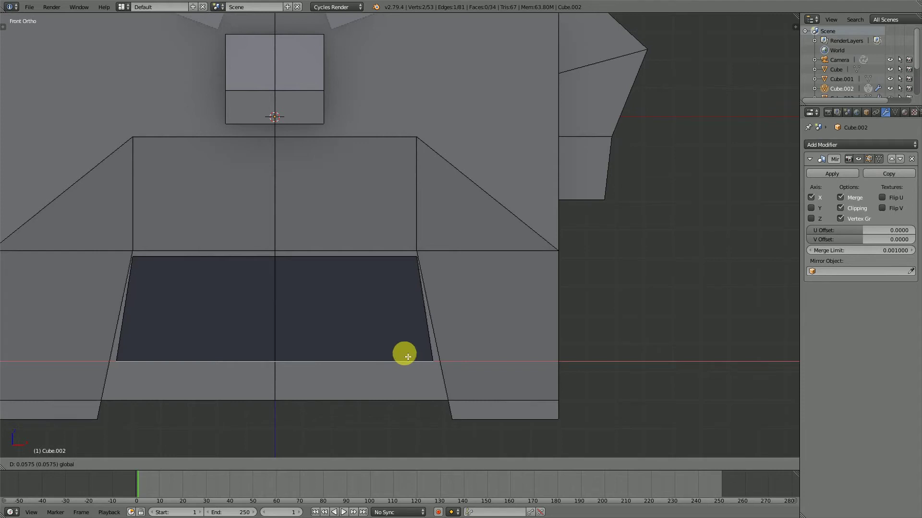
left_click(407, 357)
right_click(395, 258)
key("g")
key("x")
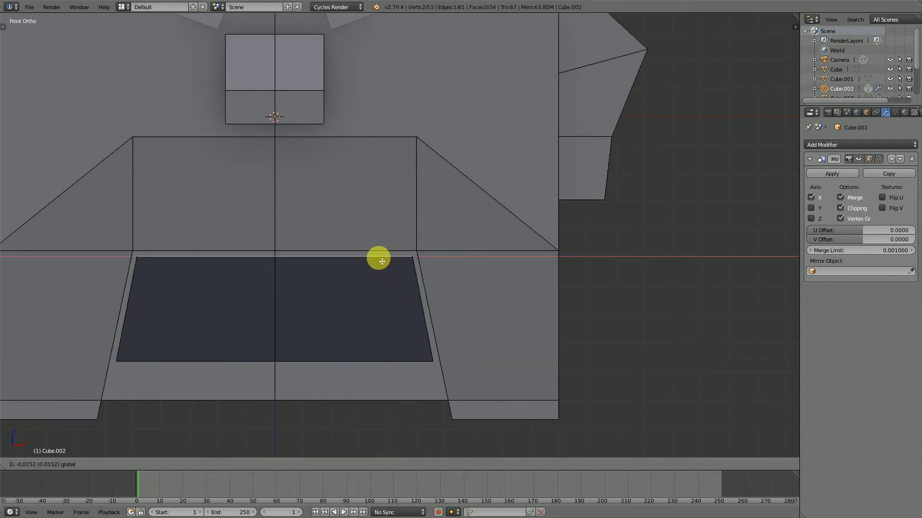
left_click(389, 267)
Add a centred vertical loop cut to the mirrored mouth panel
middle_click_drag(409, 280, 382, 324)
key("l")
key("ctrl+r")
left_click(372, 332)
right_click(372, 332)
key("KP_1")
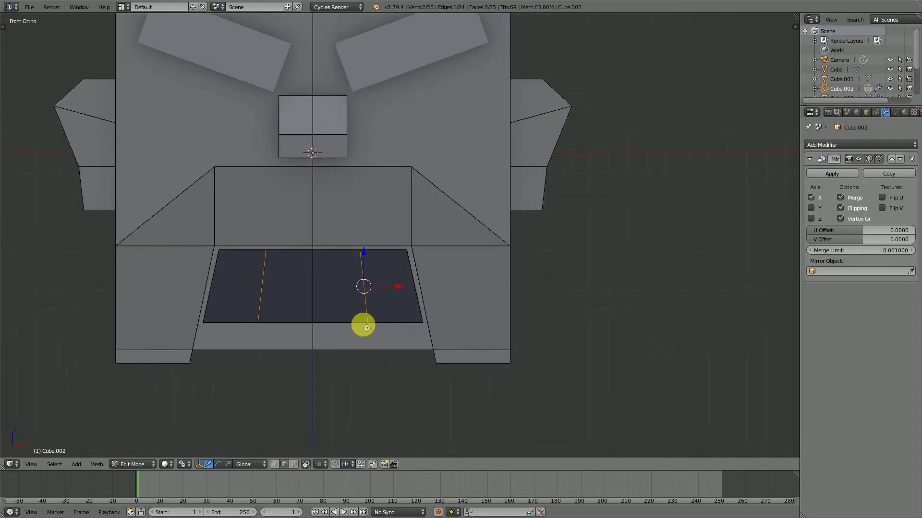
Arch the mouth panel's bottom edge by raising its centre vertex about 0.11 and the adjacent loop-cut vertex about 0.07
scroll(287, 423, "up", 2)
right_click(275, 363)
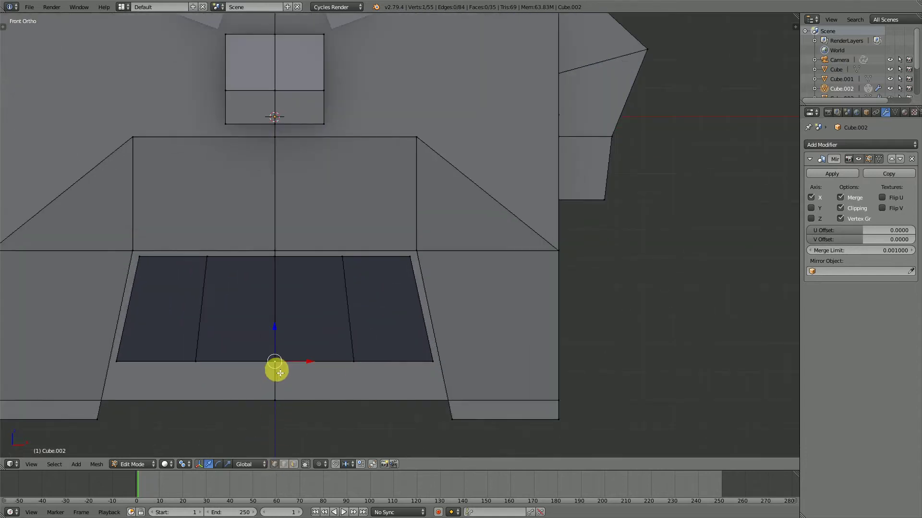
key("g")
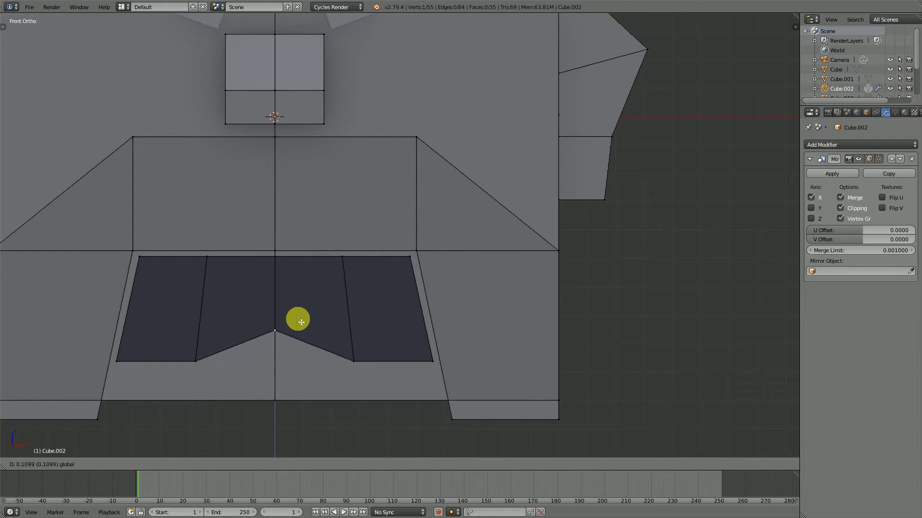
left_click(300, 319)
right_click(353, 361)
key("g")
key("z")
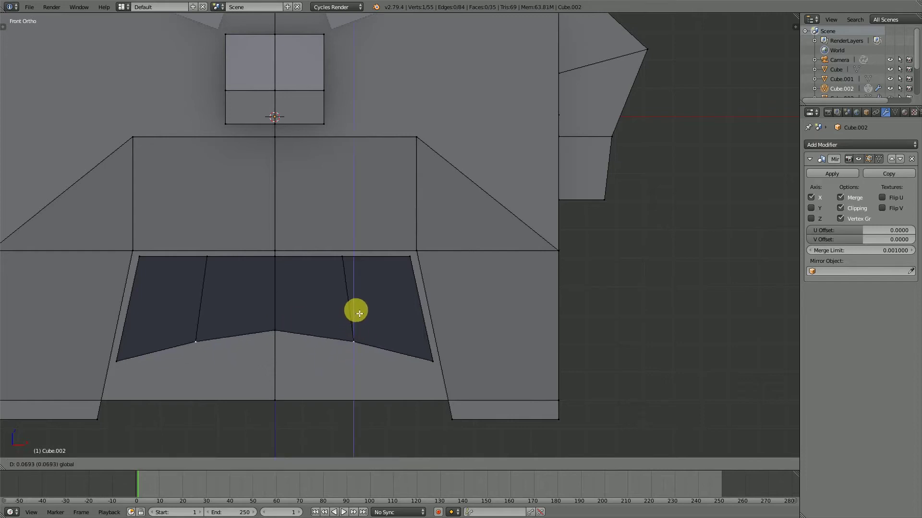
left_click(360, 311)
Extrude the whole mouth panel forward by about 0.15 and select all of the resulting block's linked geometry
middle_click_drag(364, 278, 328, 322)
key("l")
key("e")
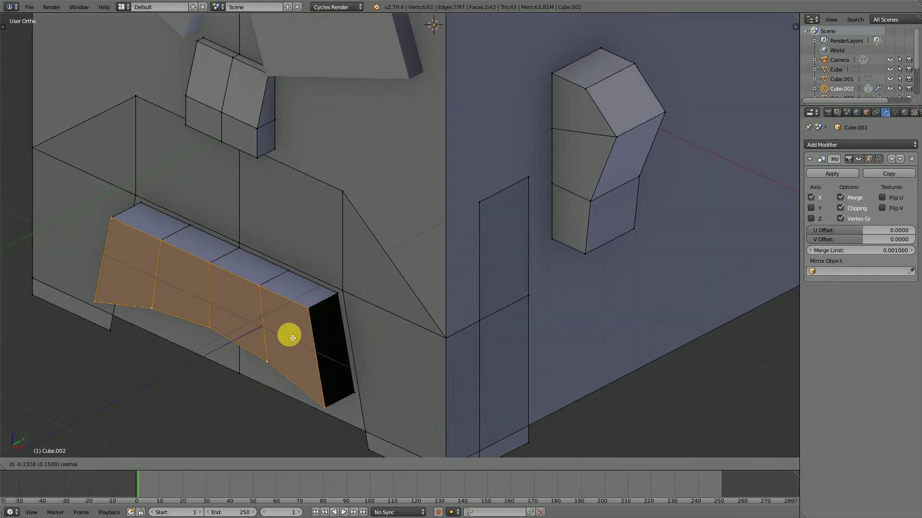
left_click(292, 338)
key("l")
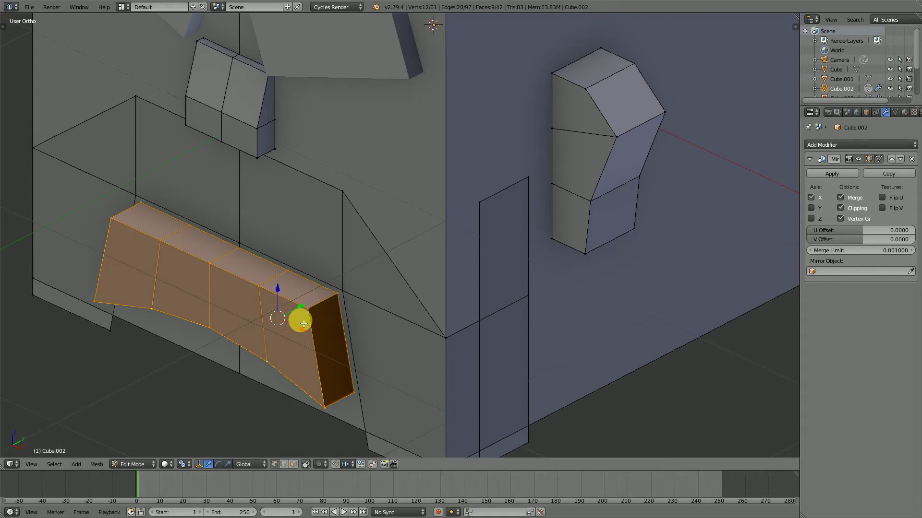
Recalculate the mouth block's normals to face outward and separate the block into its own object
key("a")
key("l")
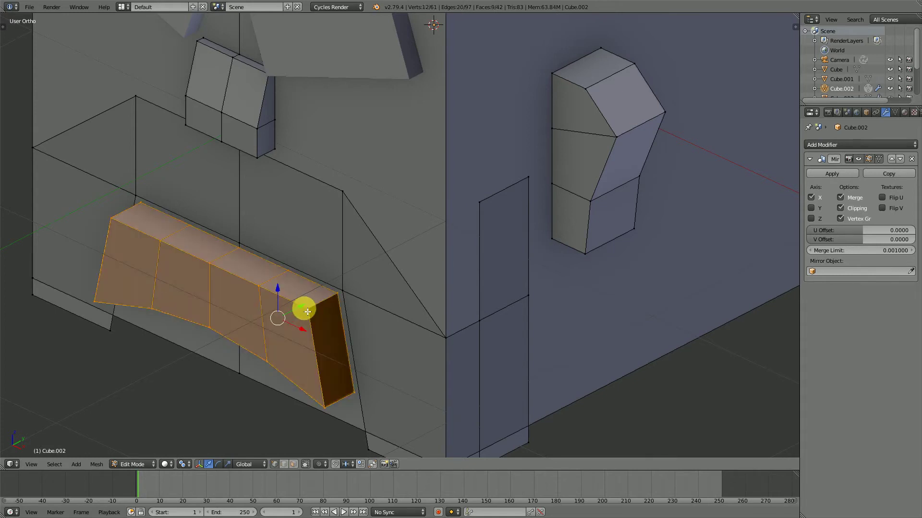
key("ctrl+n")
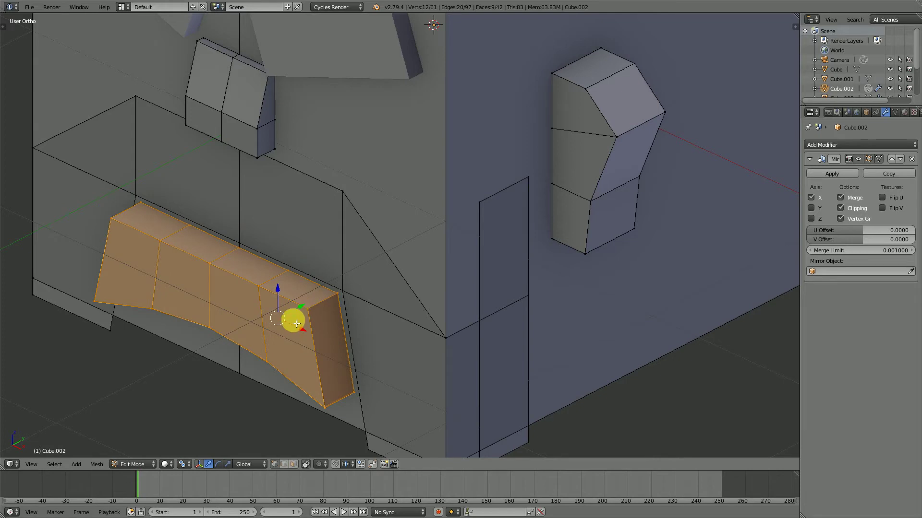
key("a")
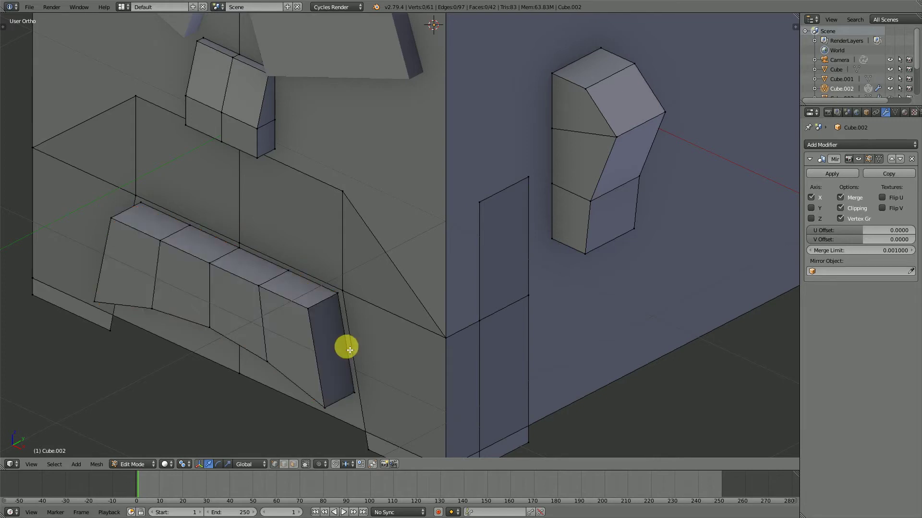
key("l")
key("p")
left_click(307, 312)
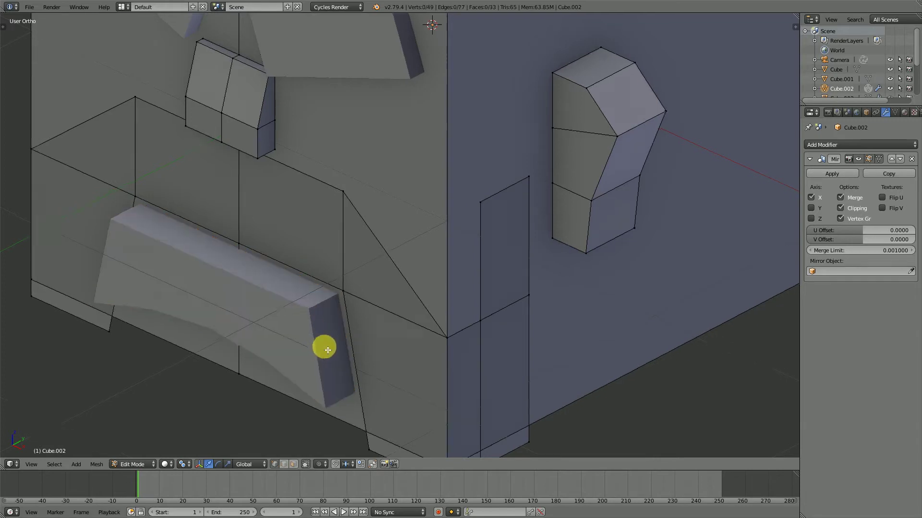
Try to raise the moustache's inner lower edge about 0.13 along Z
mouse_move(325, 353)
middle_mouse_down()
mouse_move(367, 346)
mouse_move(334, 343)
middle_mouse_up()
scroll(336, 359, "down", 3)
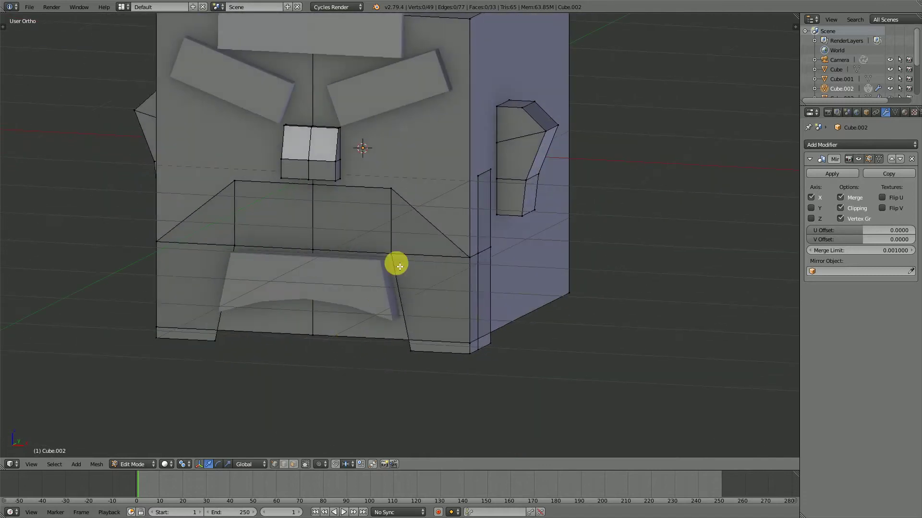
right_click(398, 252)
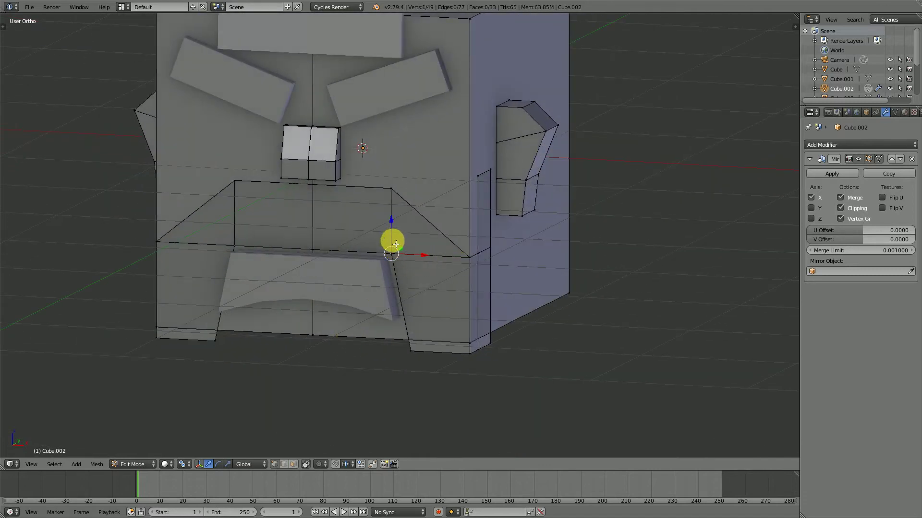
middle_click_drag(393, 246, 370, 255)
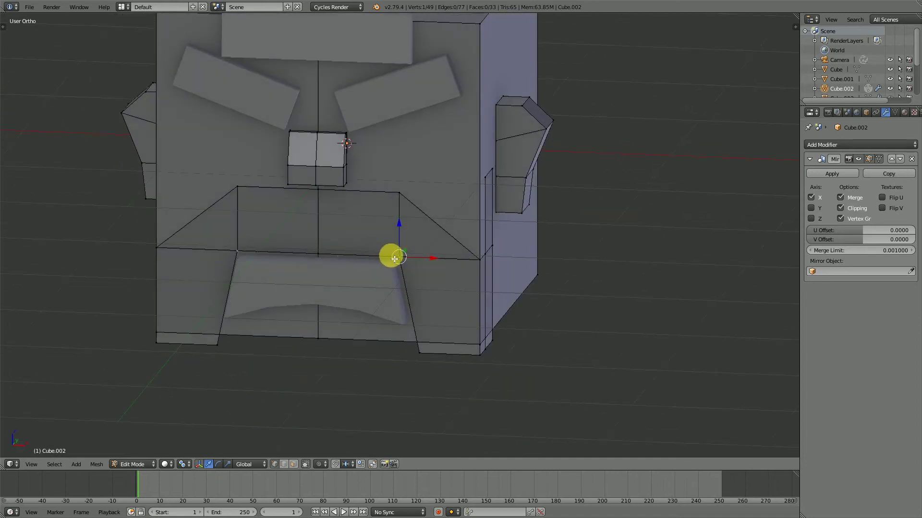
right_click(325, 254, "shift")
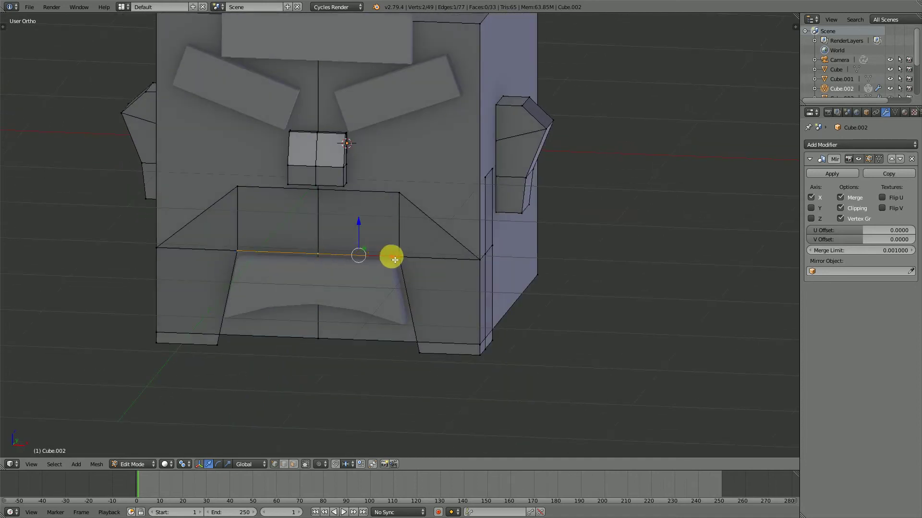
key("g")
key("z")
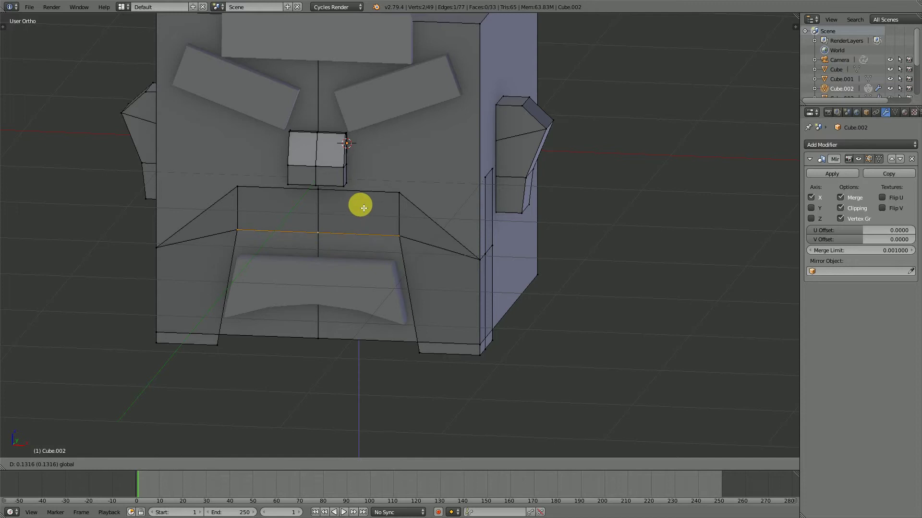
left_click(364, 207)
Try to pull the moustache's inner lower corner about 0.1 inward along X, and undo both moustache edits
right_click(397, 233)
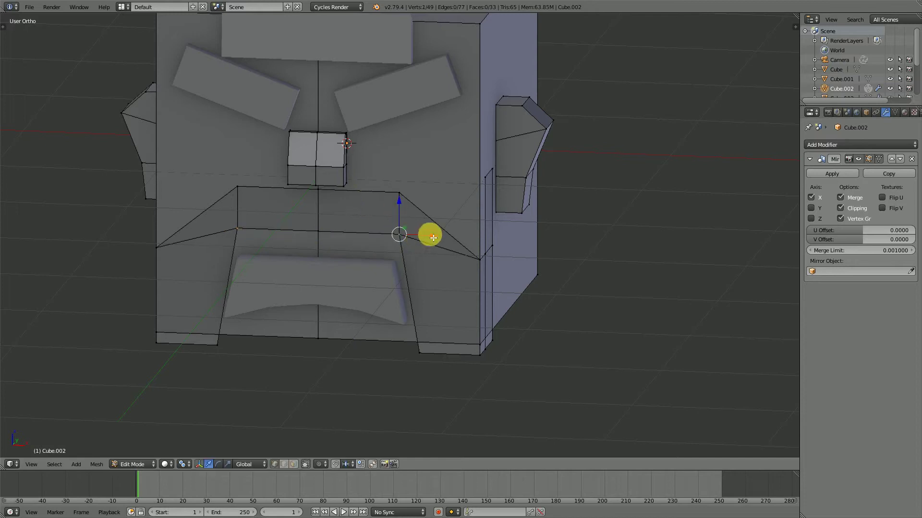
key("g")
key("x")
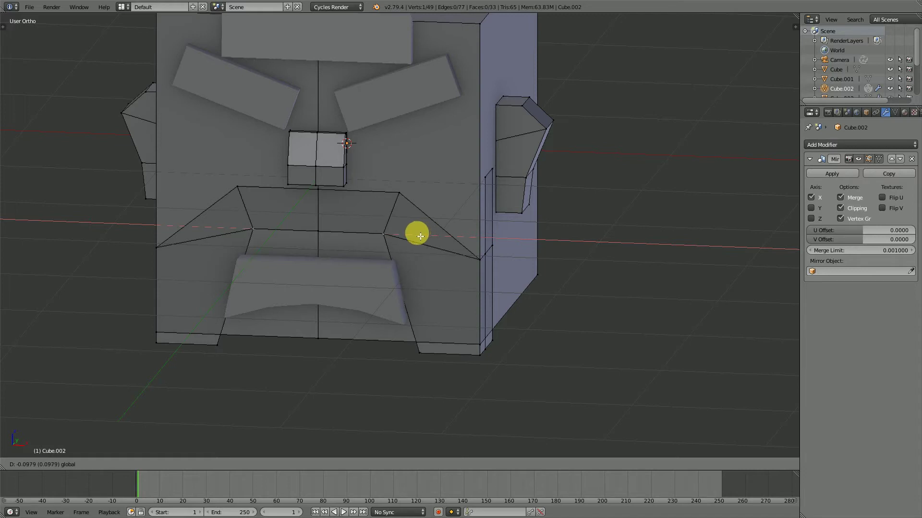
left_click(419, 237)
scroll(413, 244, "down", 3)
middle_click_drag(405, 256, 410, 260)
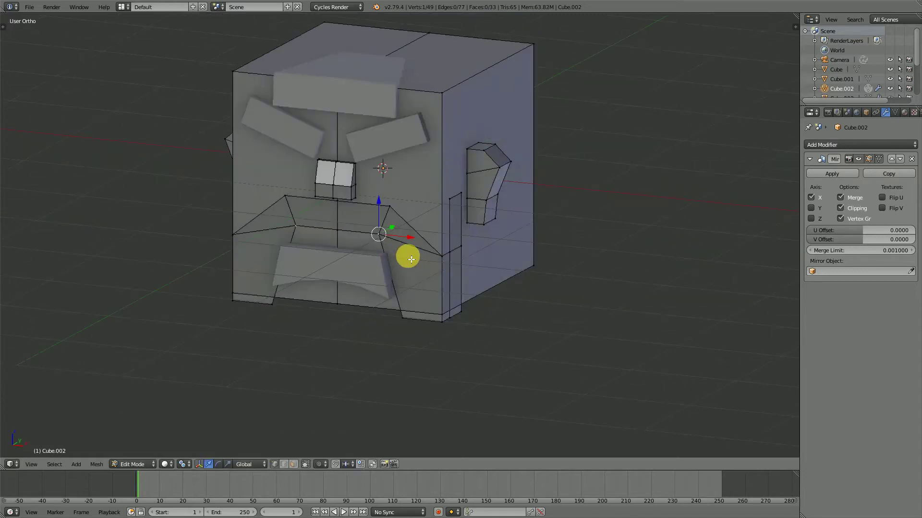
key("ctrl+z")
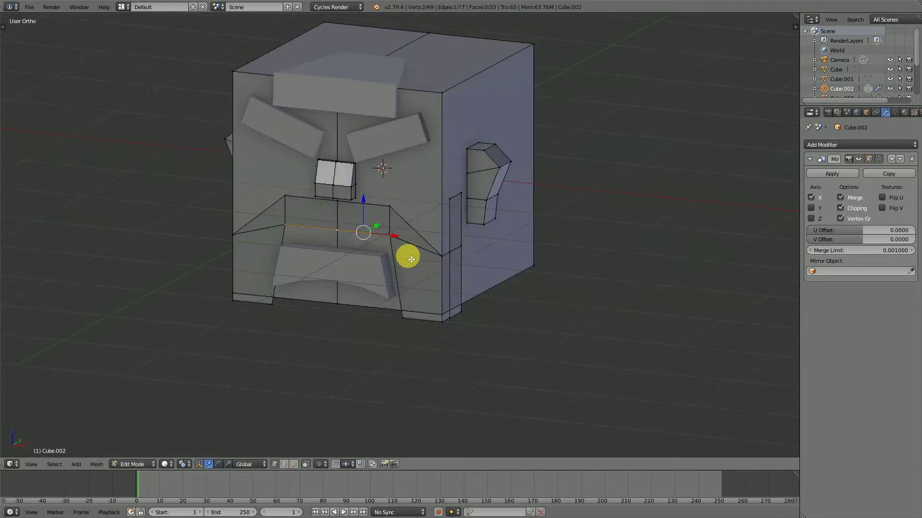
Raise the moustache's full lower edge line, including its outer corner and side vertices, about 0.15 along Z
right_click(452, 257, "shift")
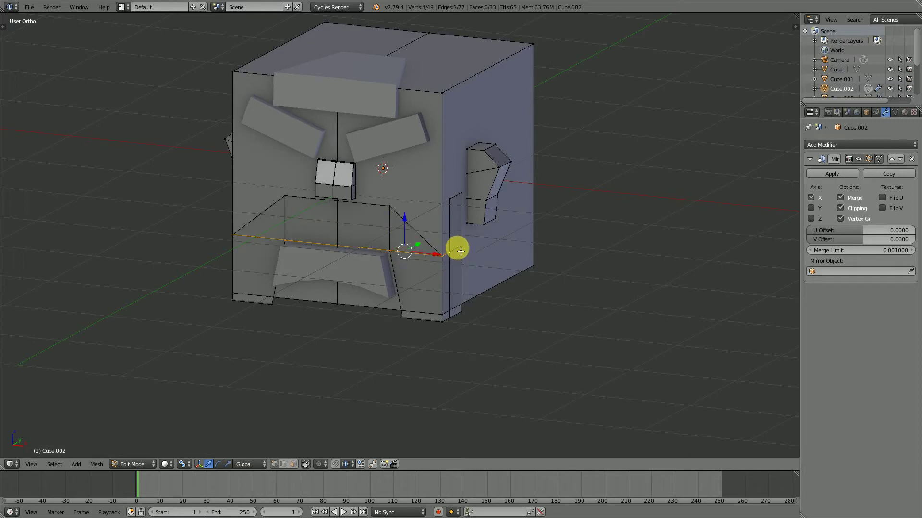
right_click(418, 220, "shift")
key("g")
key("z")
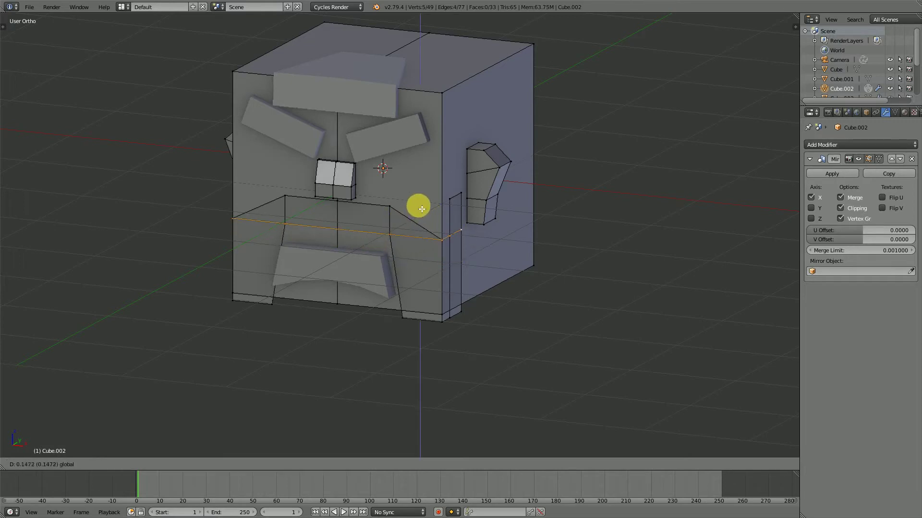
left_click(420, 213)
Narrow the moustache's middle section by moving its upper and lower inner corner vertices about 0.13 inward along X
right_click(387, 235)
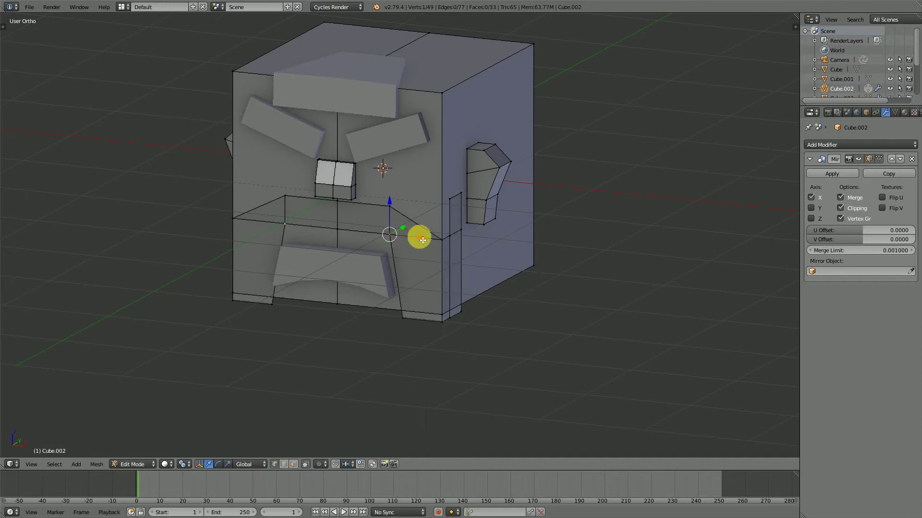
key("g")
key("x")
left_click(403, 237)
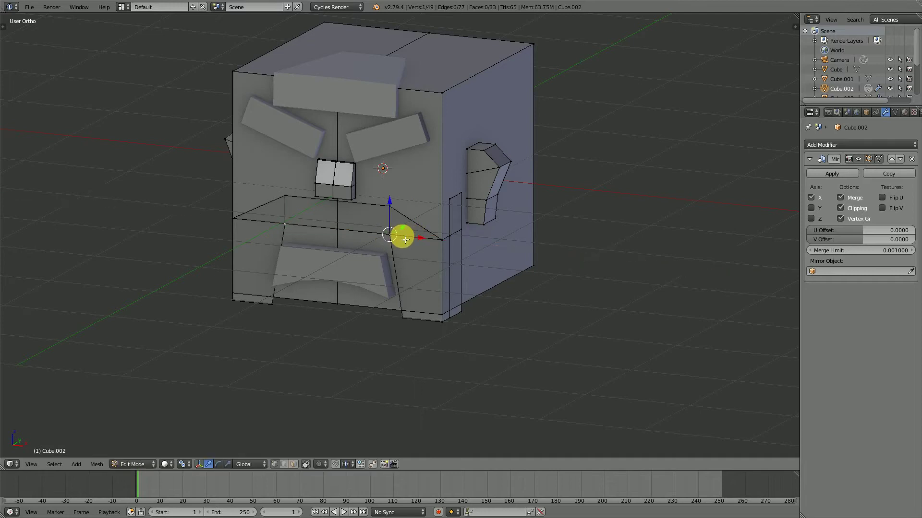
right_click(387, 207, "shift")
key("g")
key("x")
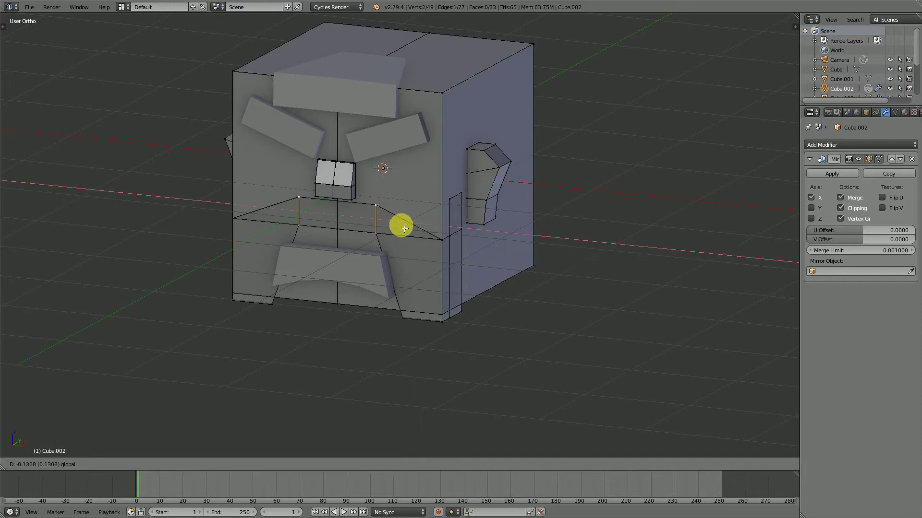
left_click(405, 229)
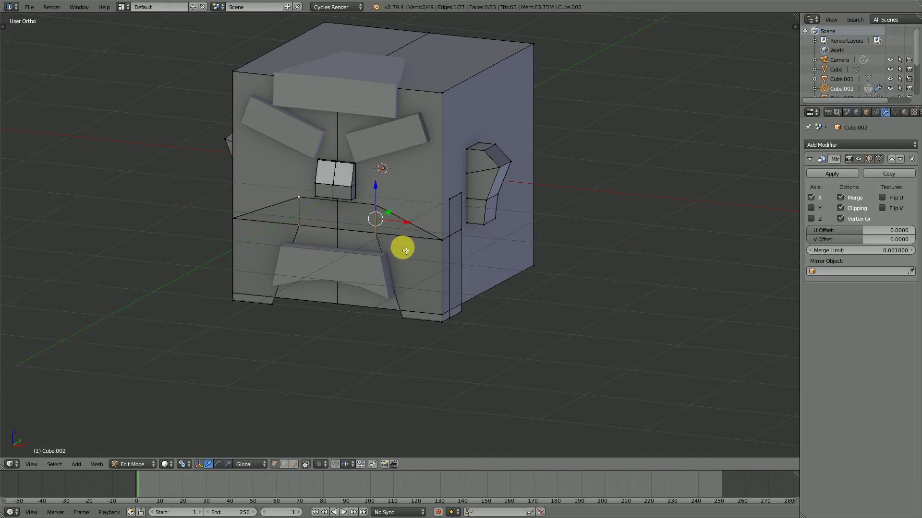
Separate the moustache and sideburn faces from the head mesh into their own object
key("a")
scroll(380, 276, "up", 3)
key("Tab")
right_click(380, 286)
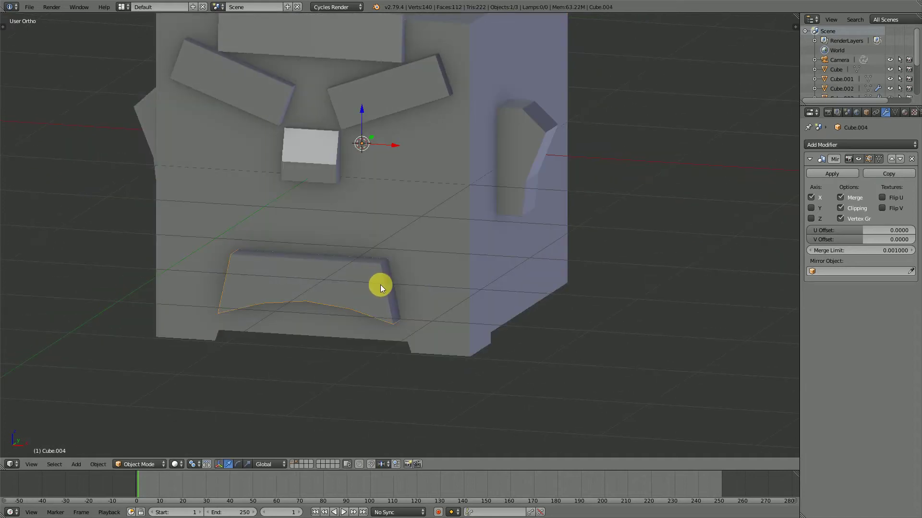
right_click(414, 254)
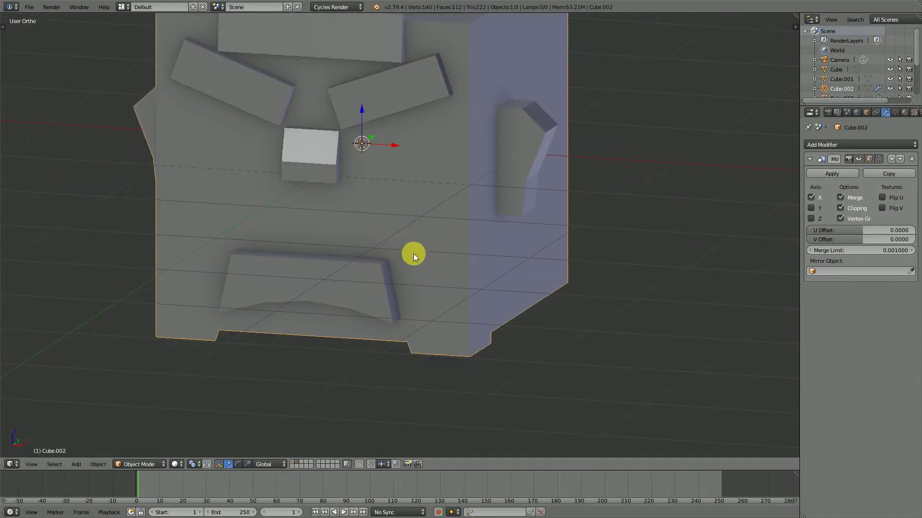
key("Tab")
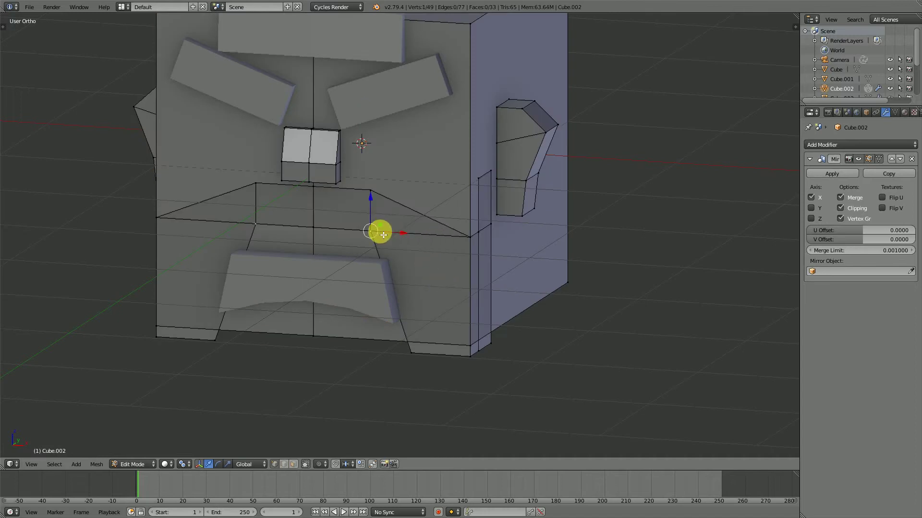
right_click(383, 235, "ctrl+alt")
key("x")
left_click(379, 231)
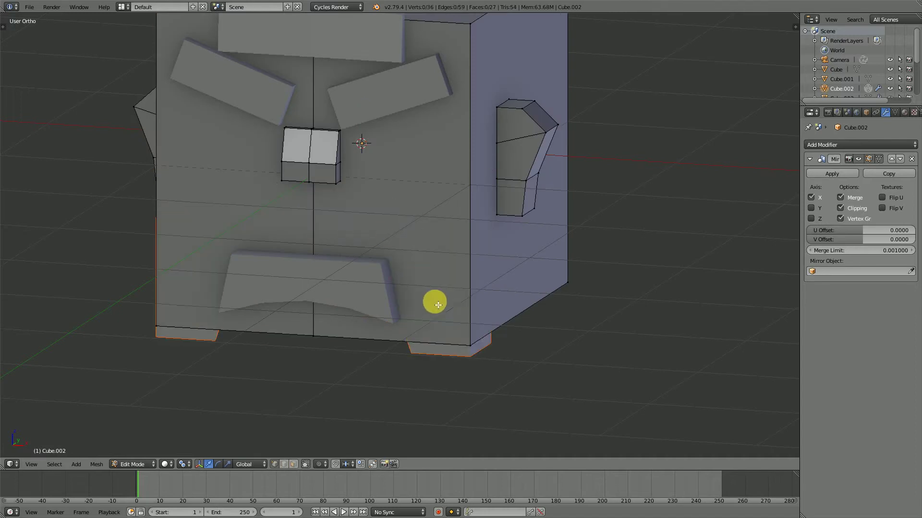
key("Tab")
Join the moustache object into the eyebrow and hair object that carries the Solidify modifier
right_click(477, 359)
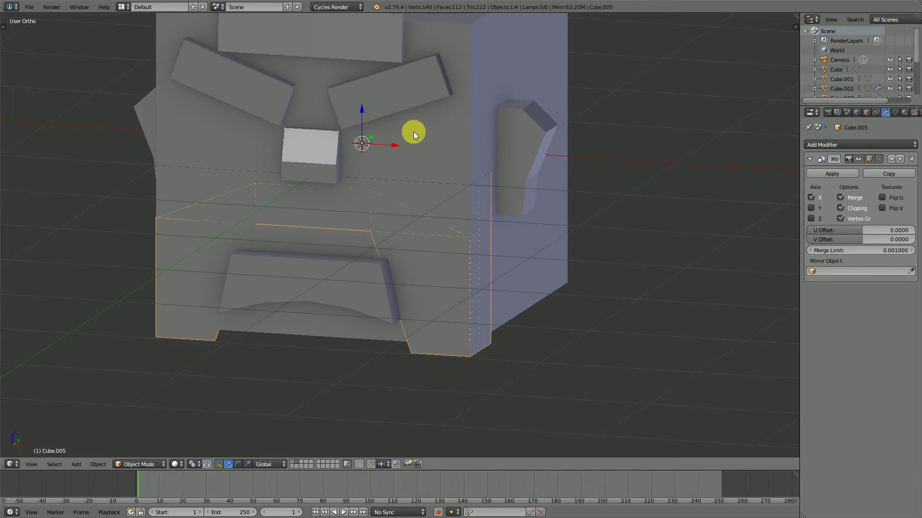
scroll(413, 132, "down", 3)
middle_click_drag(413, 131, 371, 143)
right_click(383, 141, "shift")
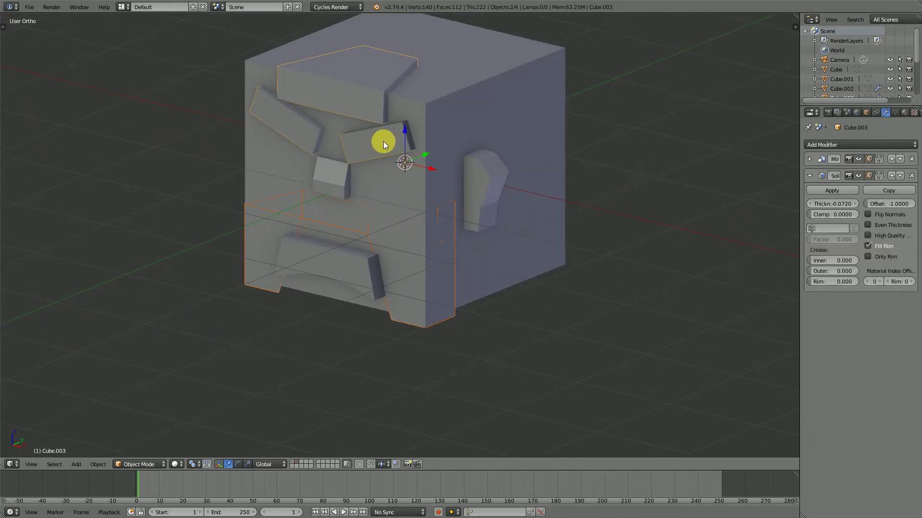
key("ctrl+j")
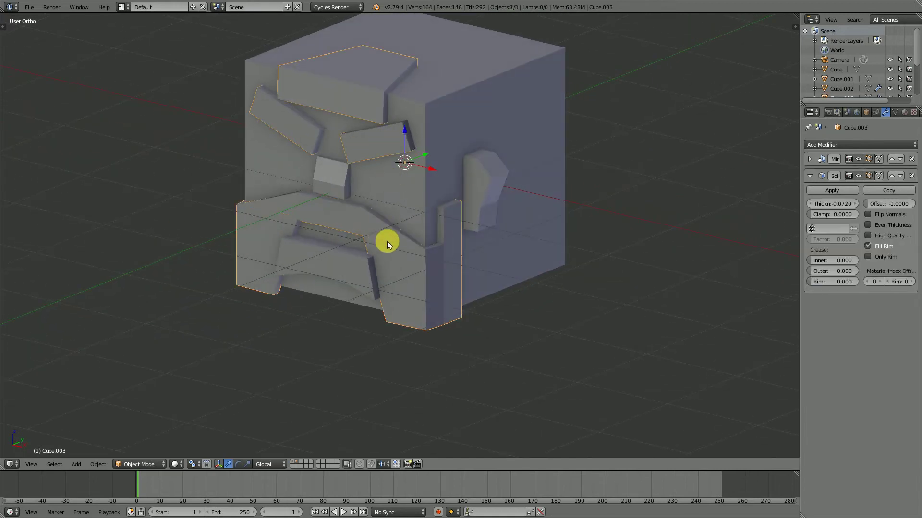
key("a")
Select the mouth block below the moustache
scroll(354, 243, "up", 3)
middle_click_drag(375, 288, 401, 286)
right_click(370, 283)
scroll(379, 288, "up", 1)
middle_click_drag(449, 251, 407, 240)
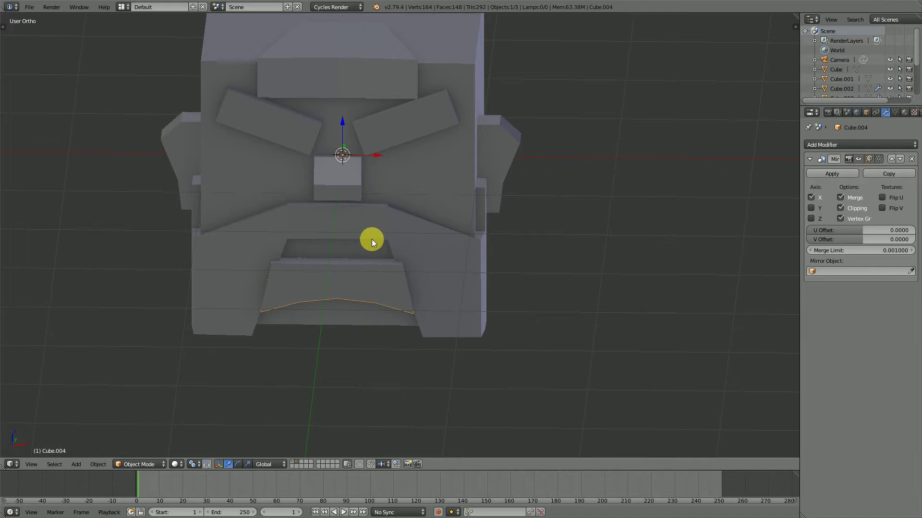
Try to set the mouth block's origin to its geometry
key("t")
left_click(36, 89)
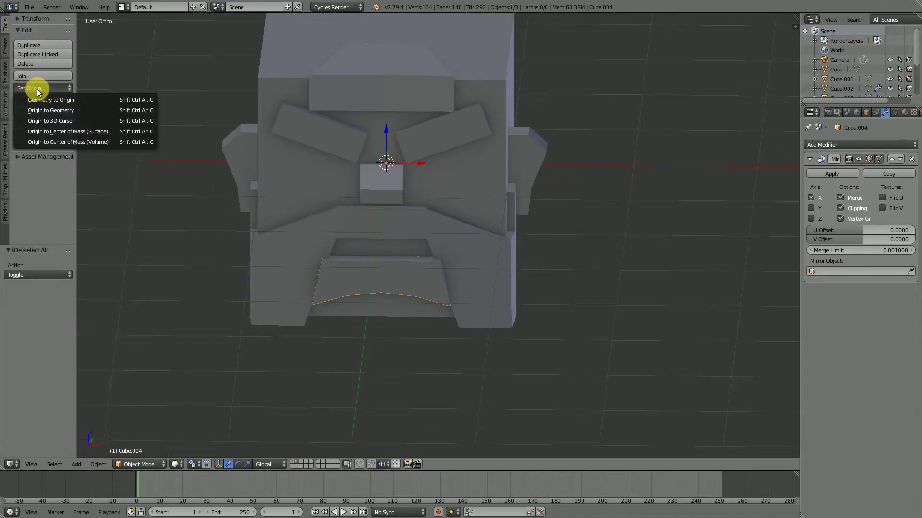
left_click(68, 111)
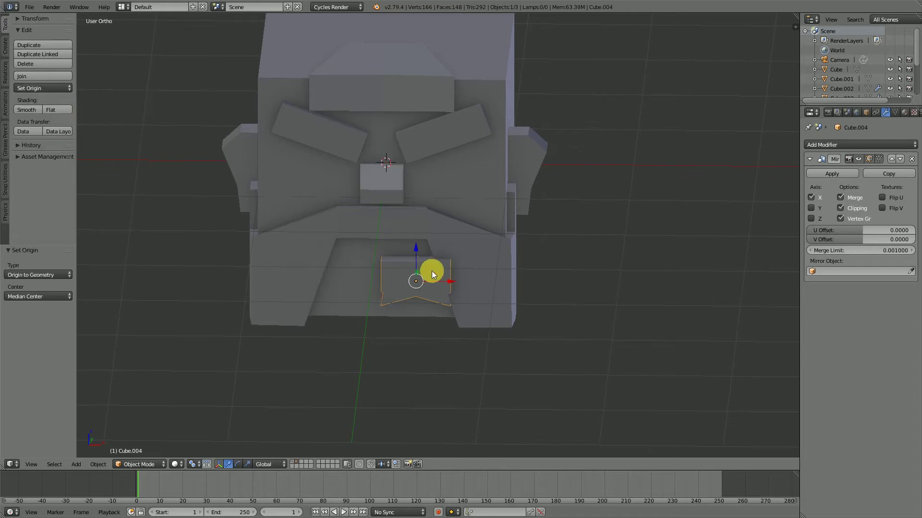
key("ctrl+z")
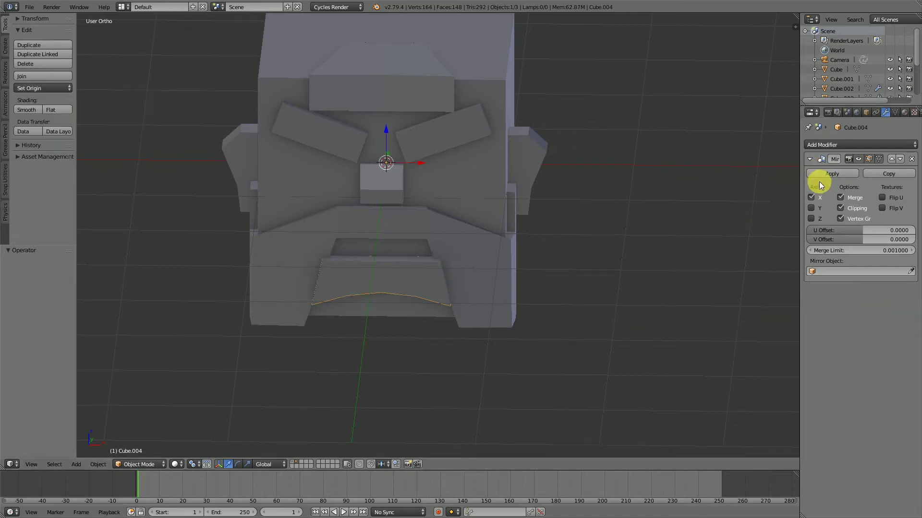
Turn off the viewport display of the mouth block's Mirror modifier
left_click(859, 159)
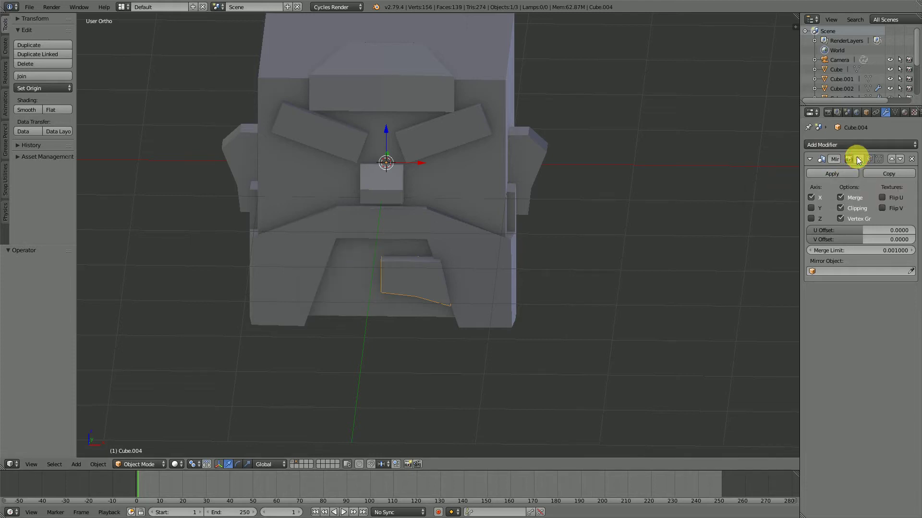
middle_click_drag(370, 216, 454, 235)
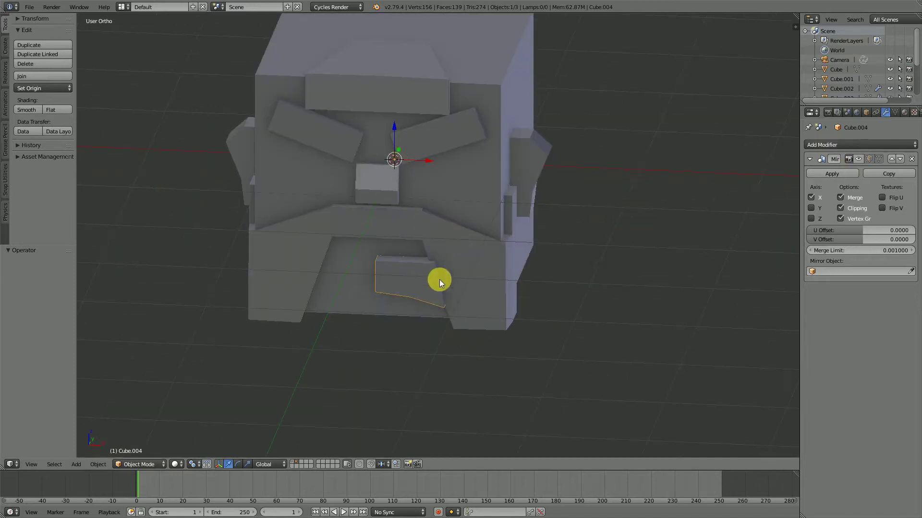
scroll(439, 279, "up", 1)
key("t")
scroll(419, 321, "up", 1)
middle_click_drag(404, 327, 373, 326)
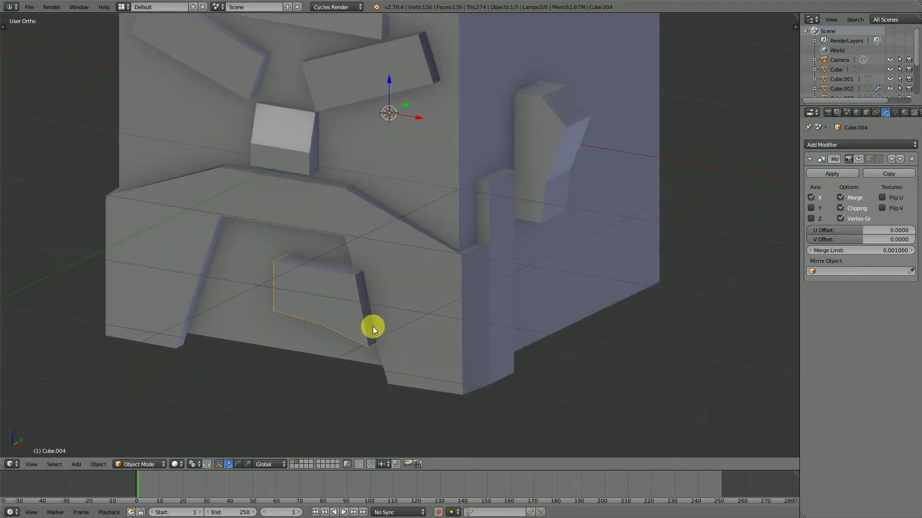
Set the mouth block's maximum draw type to Wire
left_click(866, 112)
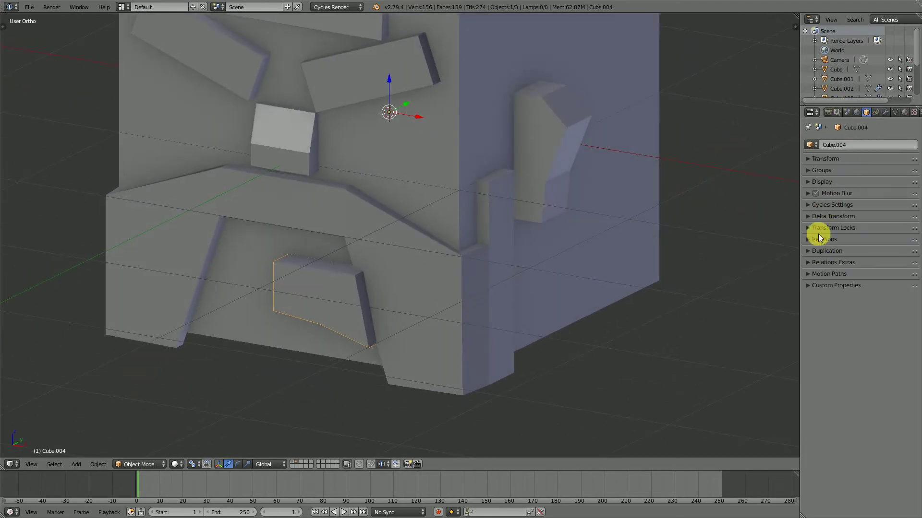
left_click(812, 181)
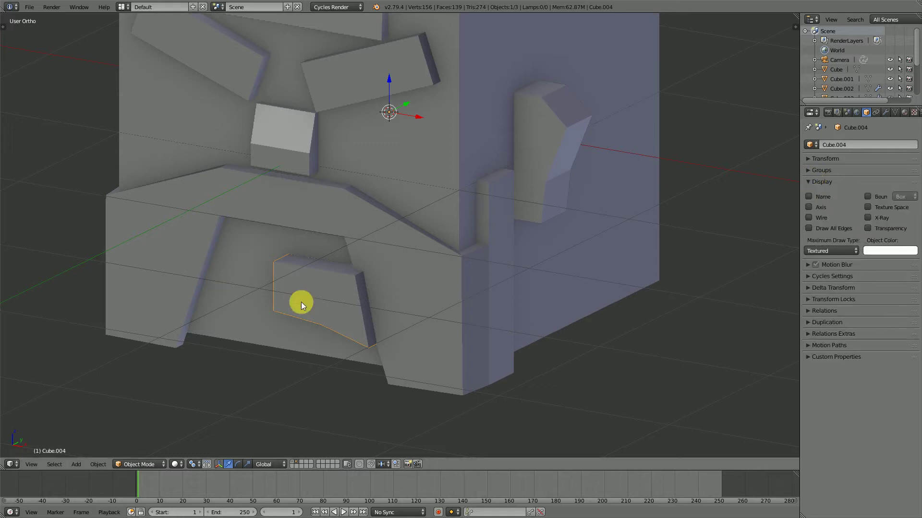
left_click(826, 250)
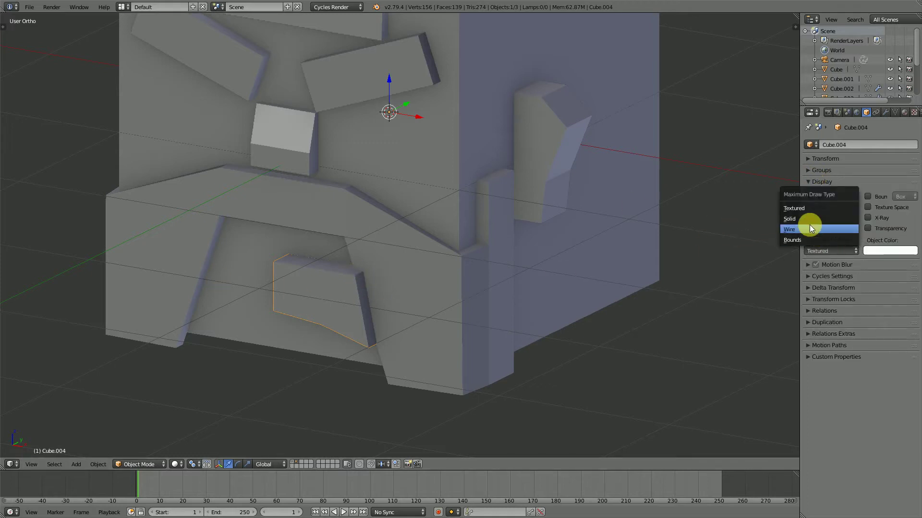
left_click(801, 230)
In Edit Mode, move the mouth block's outer side inward along X so its upper corner nears the moustache's inner edge
mouse_move(365, 279)
middle_mouse_down()
mouse_move(423, 275)
mouse_move(448, 298)
mouse_move(365, 365)
middle_mouse_up()
key("Tab")
scroll(442, 312, "up", 6)
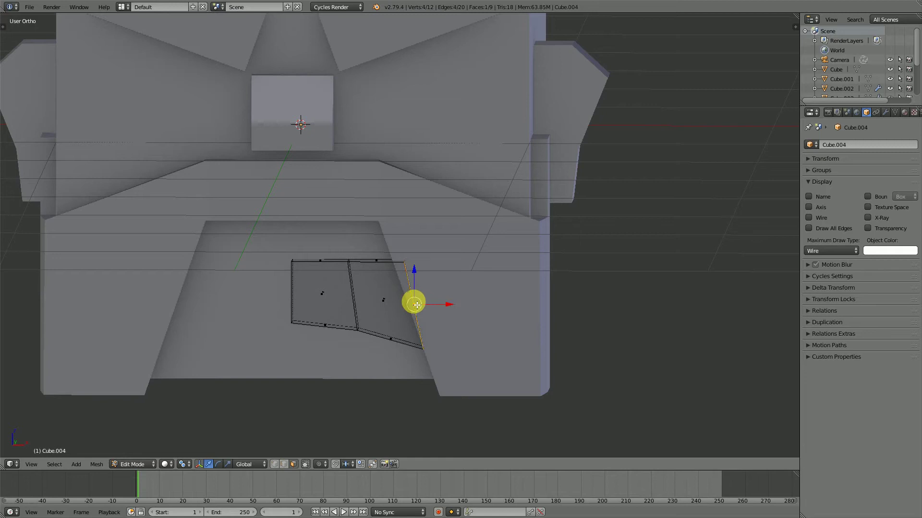
key("KP_1")
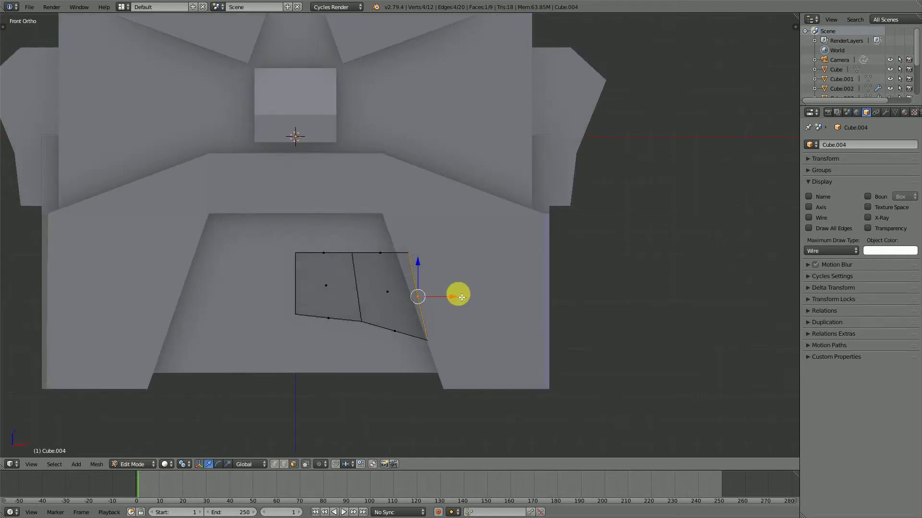
left_click_drag(458, 301, 439, 299)
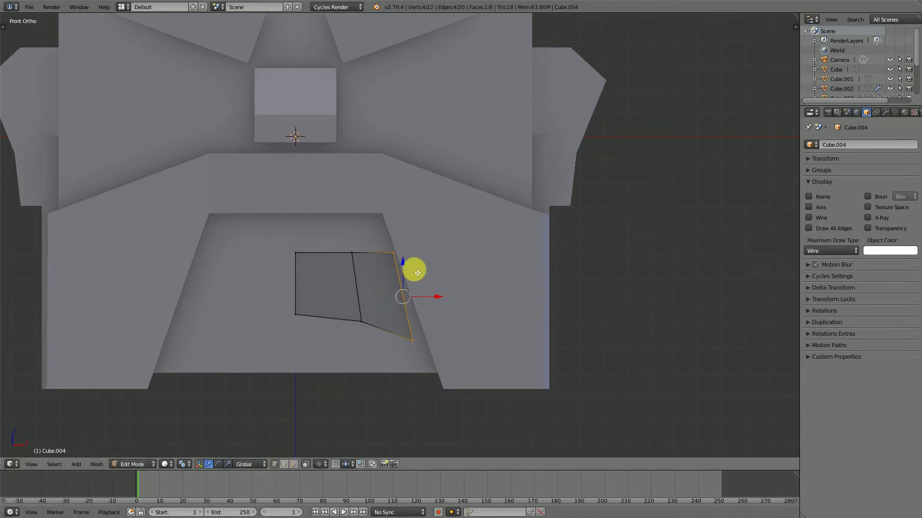
Move the mouth block's lower outer corner outward to follow the moustache's slope, and raise the whole mesh to the moustache's underside
key("z")
key("b")
middle_click_drag(407, 248, 389, 262)
key("z")
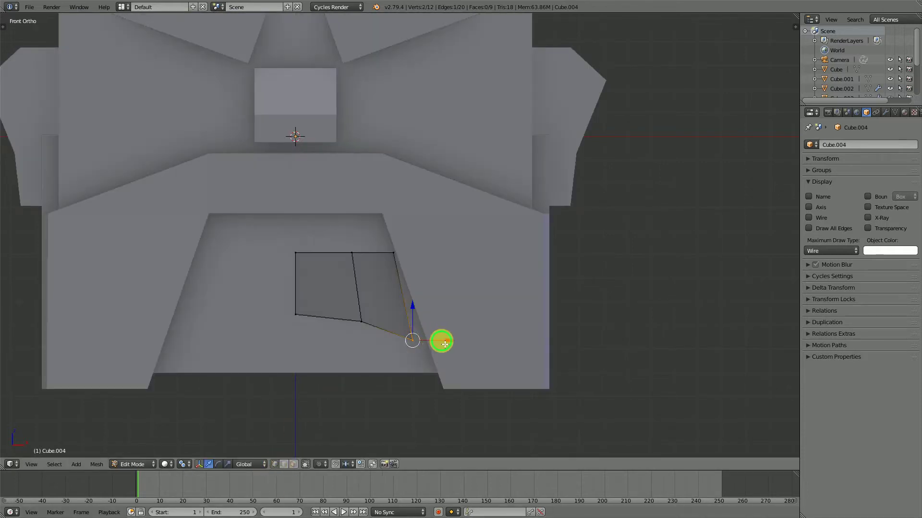
left_click_drag(439, 341, 455, 344)
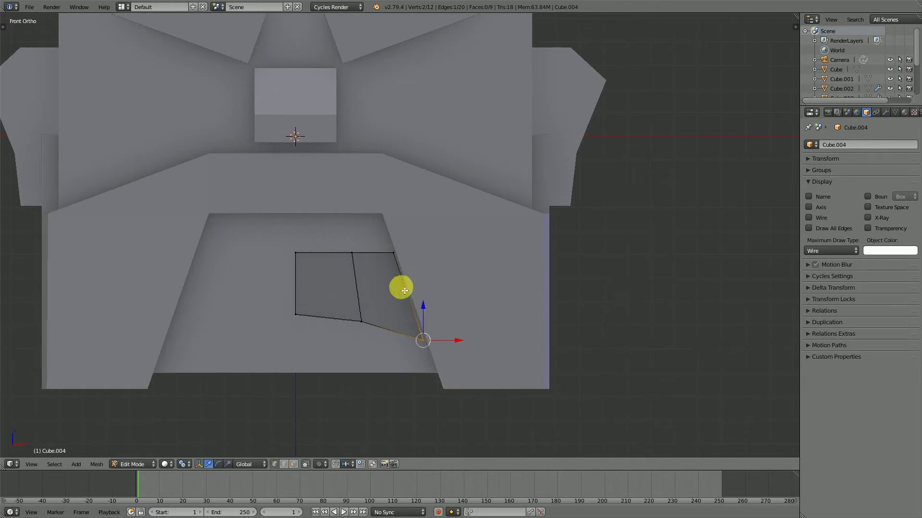
key("a")
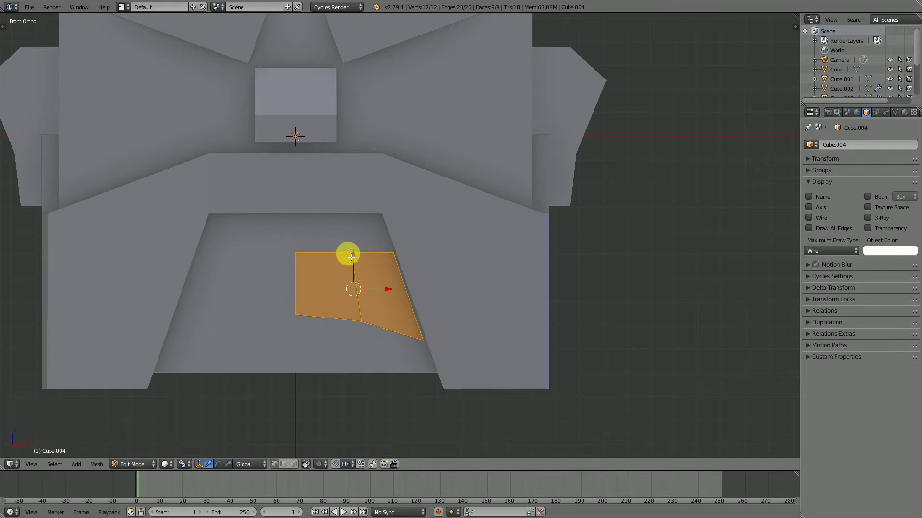
left_click_drag(347, 252, 352, 219)
Move all the mouth block's vertices except those on the centre line about 0.06 inward along X
key("c")
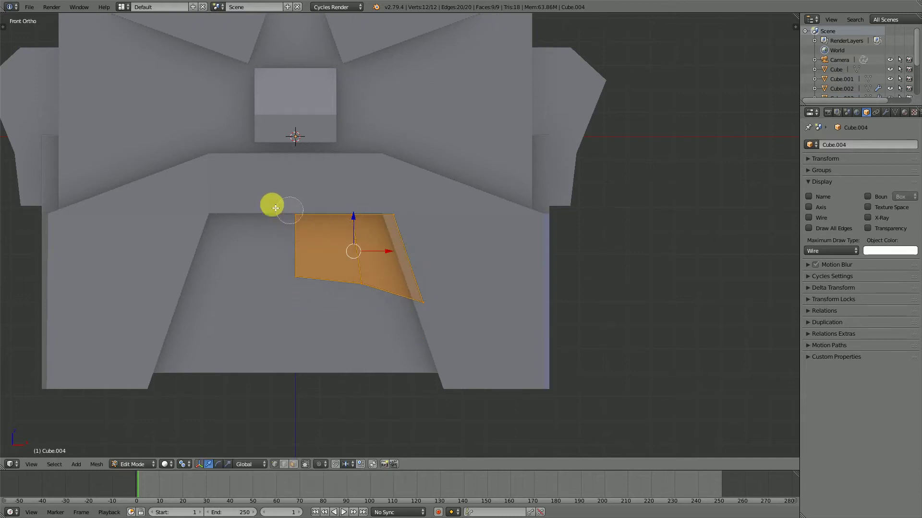
middle_click_drag(290, 224, 295, 286)
right_click(301, 222)
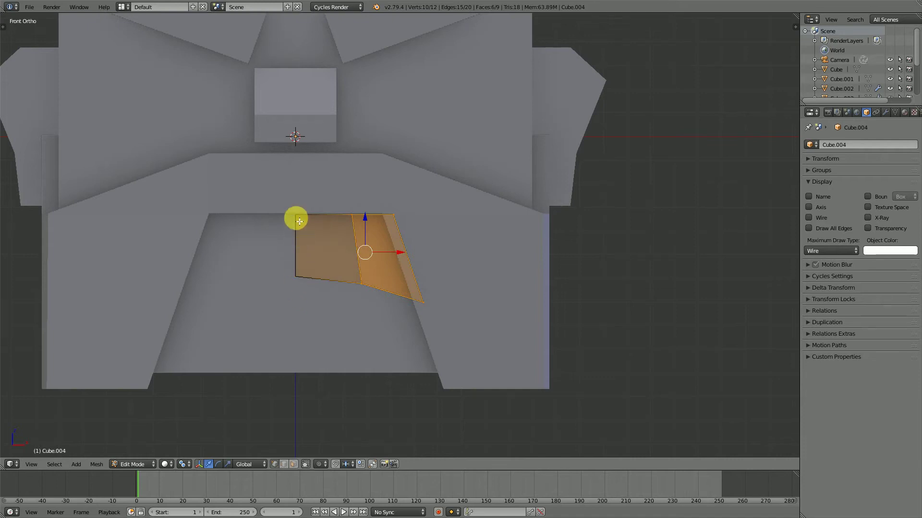
key("z")
scroll(296, 208, "up", 2)
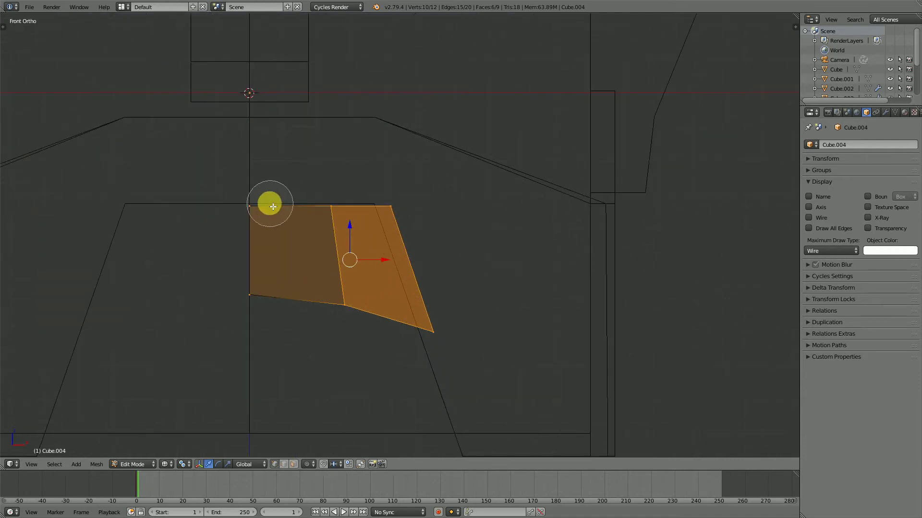
middle_click_drag(272, 207, 245, 304)
right_click(278, 275)
key("z")
key("g")
key("x")
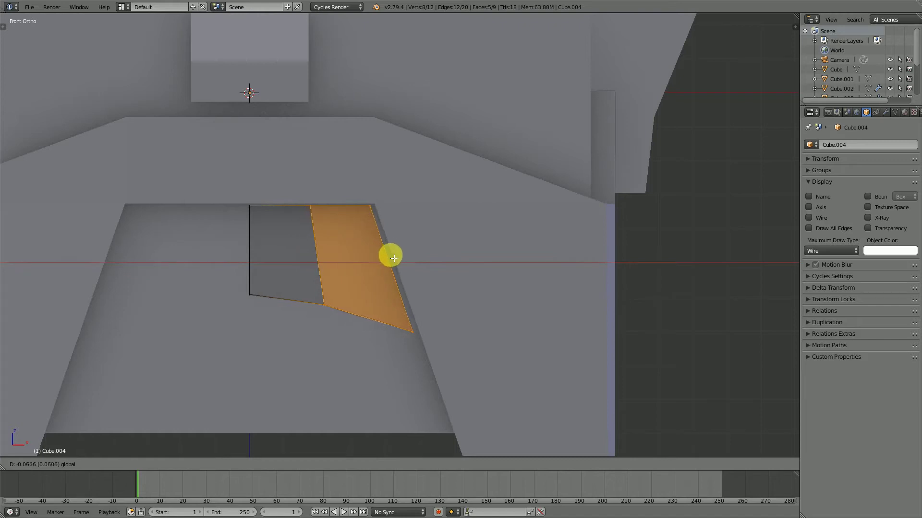
left_click(393, 259)
Return to Object Mode and shift the wireframe mouth block slightly back into the head along Y
key("Tab")
scroll(369, 244, "down", 4)
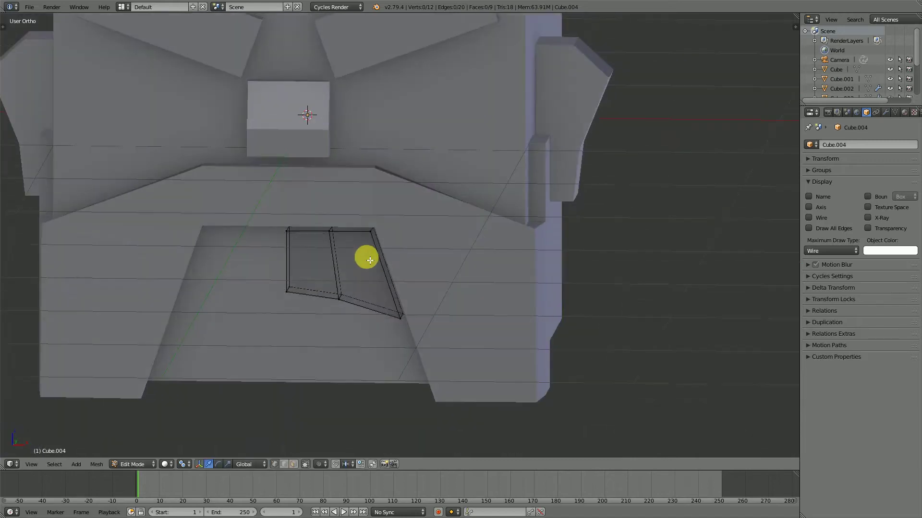
middle_click_drag(362, 255, 330, 191)
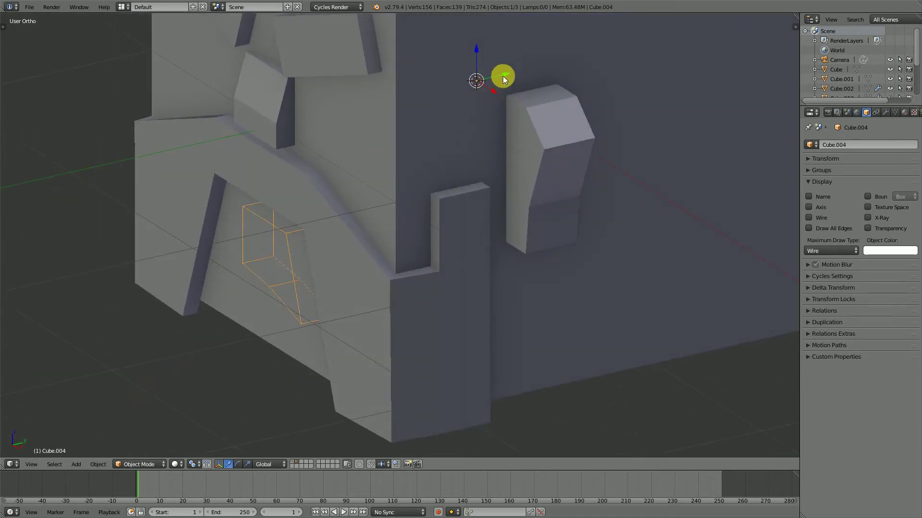
middle_click_drag(510, 76, 462, 198)
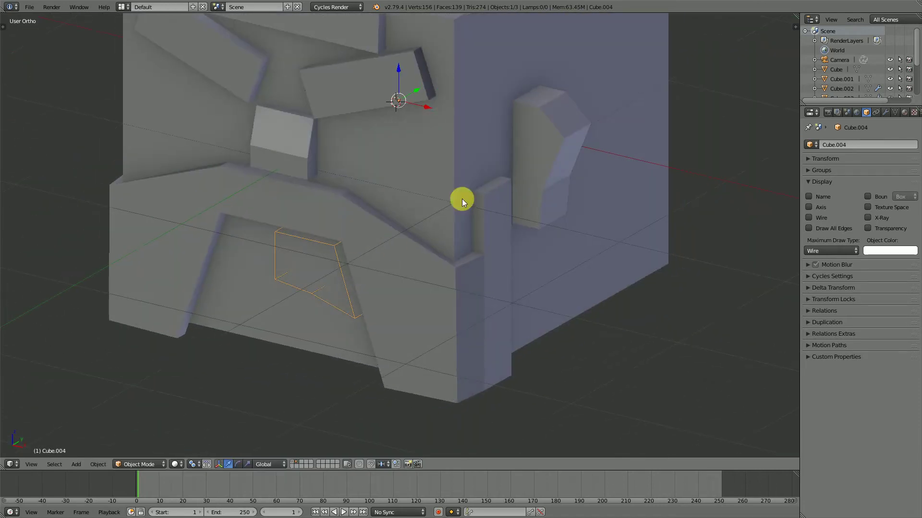
Add a Boolean modifier to the head with Cube.004 as its object and the operation set to Difference
right_click(636, 287)
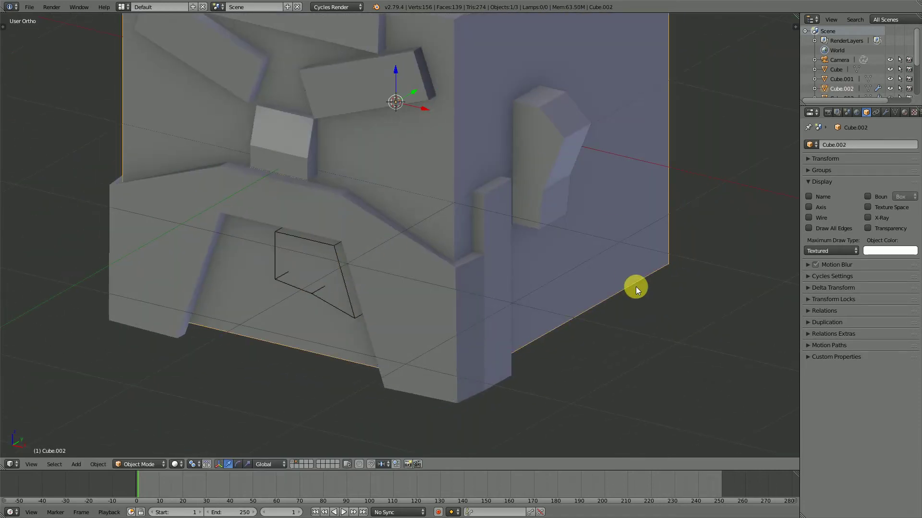
left_click(887, 113)
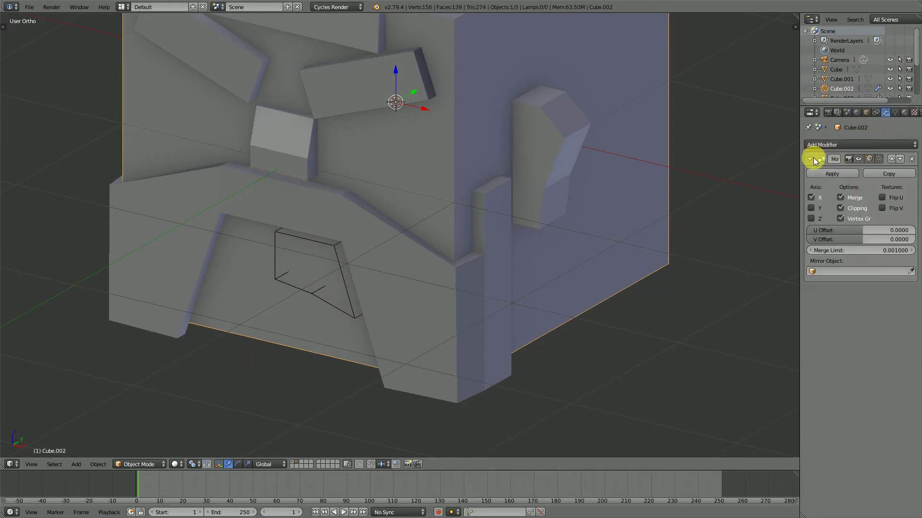
left_click(813, 157)
left_click(860, 146)
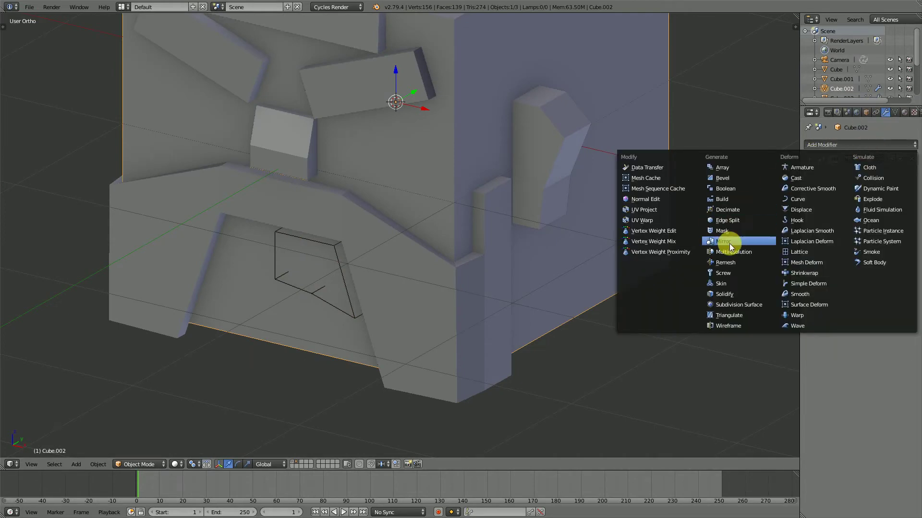
left_click(742, 188)
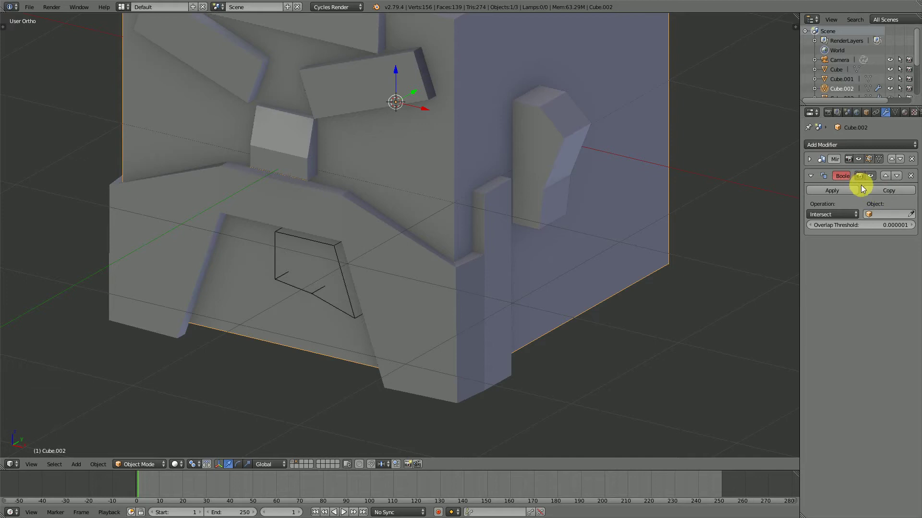
left_click(911, 215)
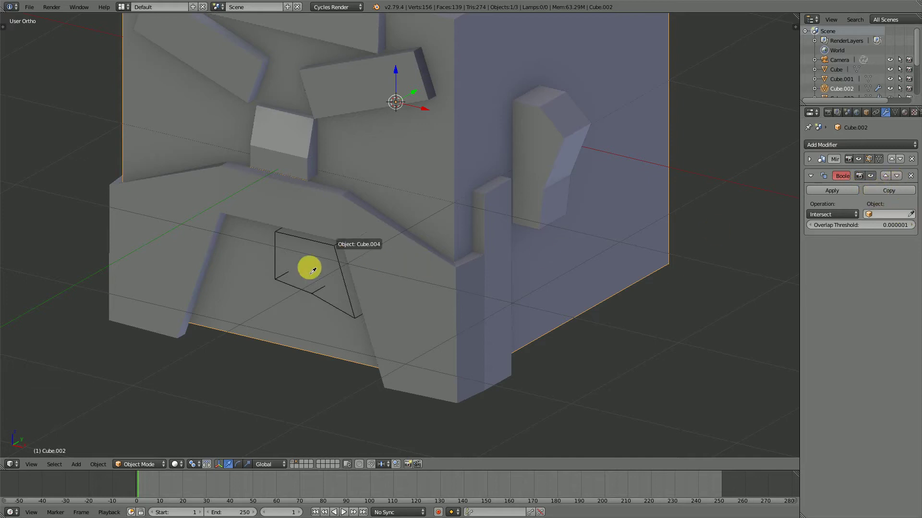
left_click(338, 249)
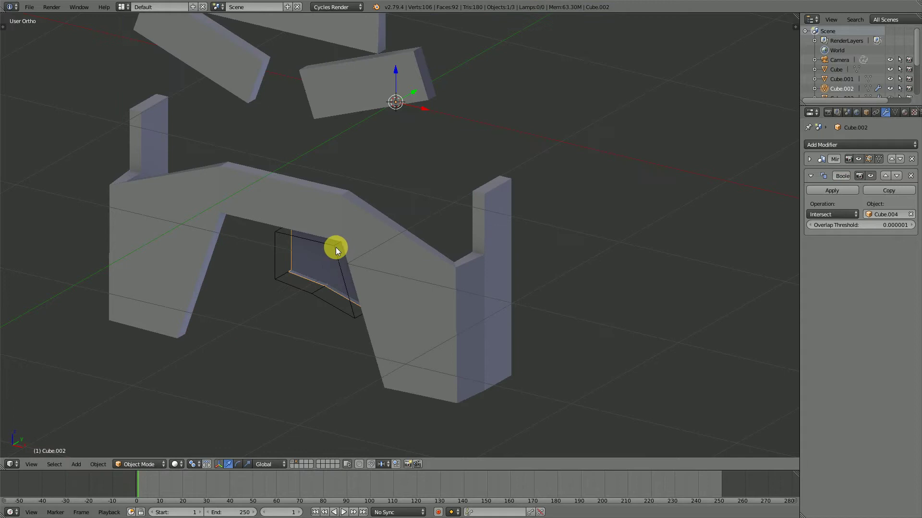
left_click(830, 215)
left_click(834, 183)
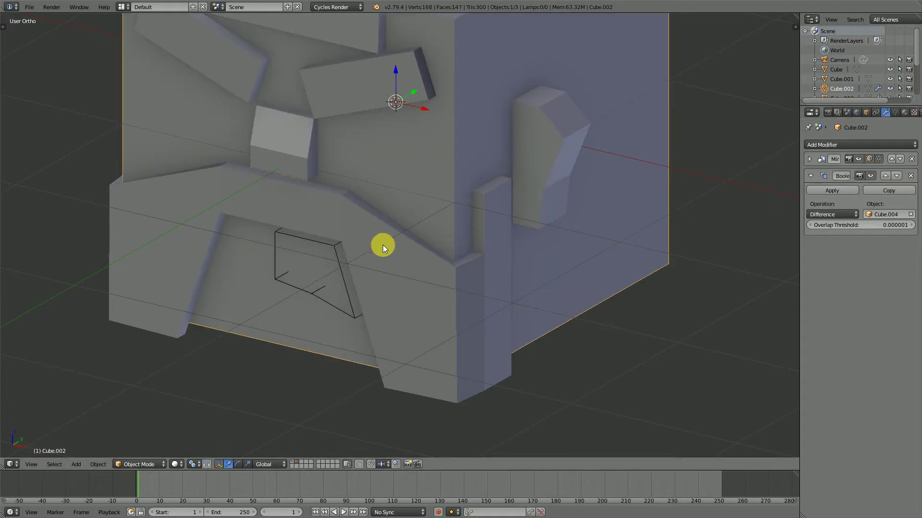
Place the head's Boolean modifier above its Mirror modifier in the stack
mouse_move(382, 245)
middle_mouse_down()
mouse_move(419, 239)
mouse_move(389, 240)
middle_mouse_up()
scroll(390, 238, "up", 1)
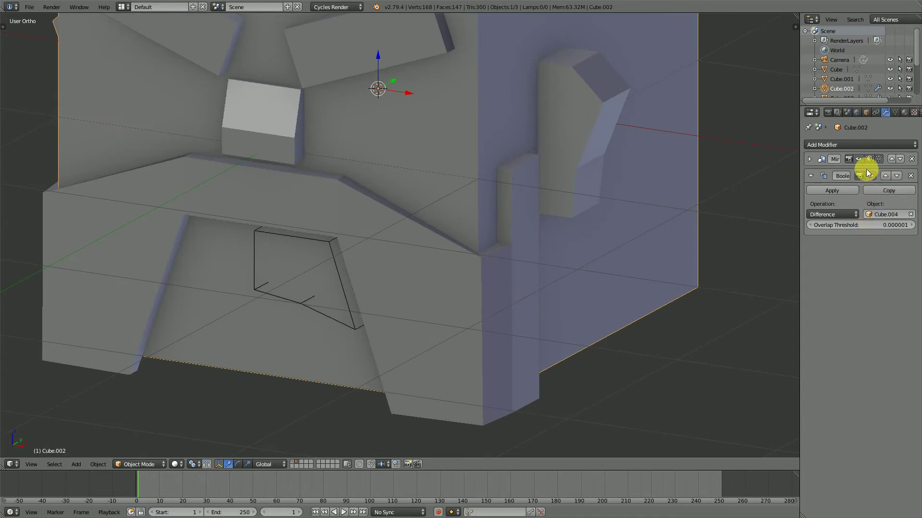
left_click(886, 176)
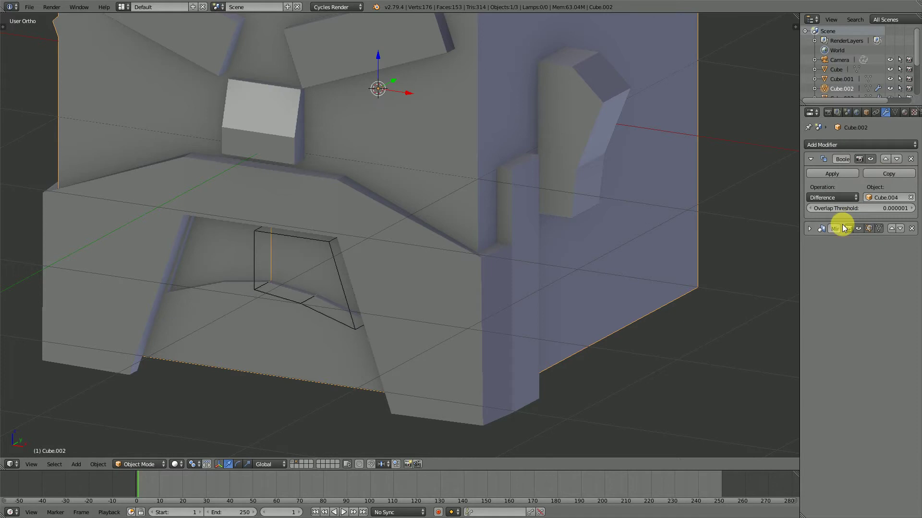
Select the mouth block and move it about 0.1 deeper into the head along Y
middle_click_drag(354, 298, 319, 277)
right_click(321, 252)
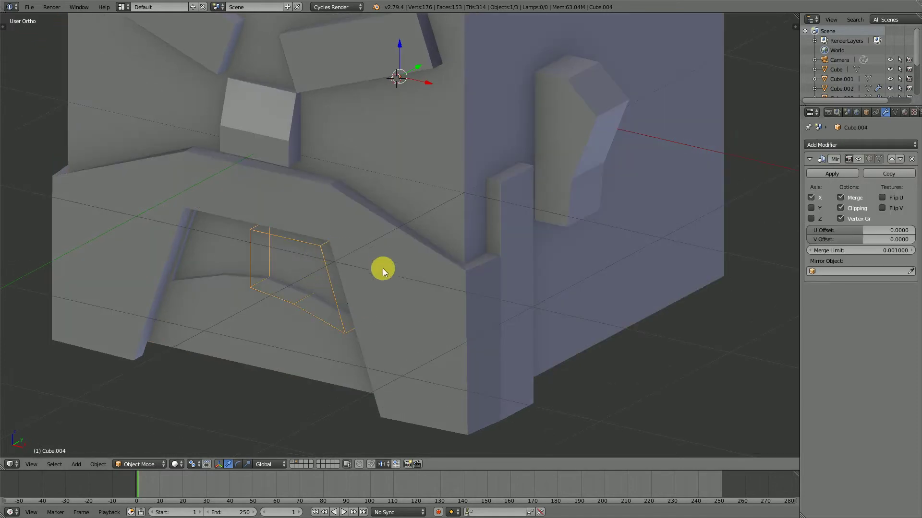
middle_click_drag(382, 268, 350, 278)
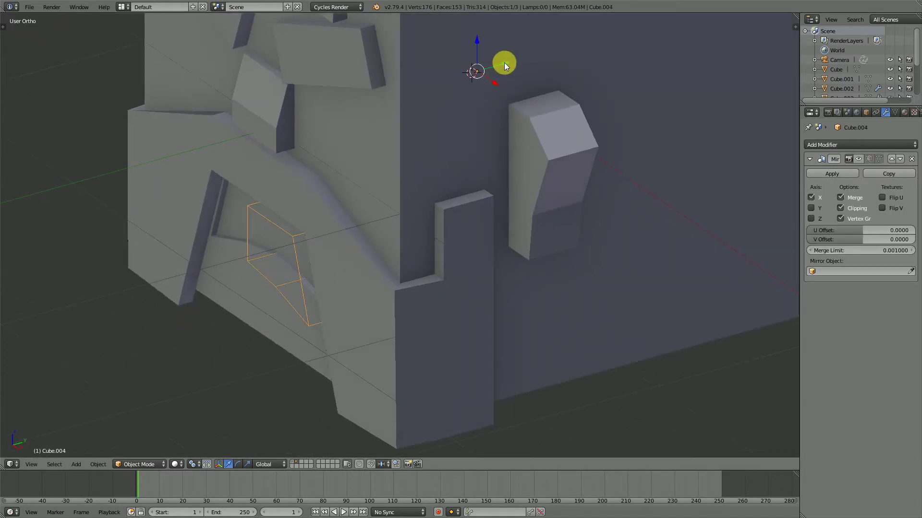
key("g")
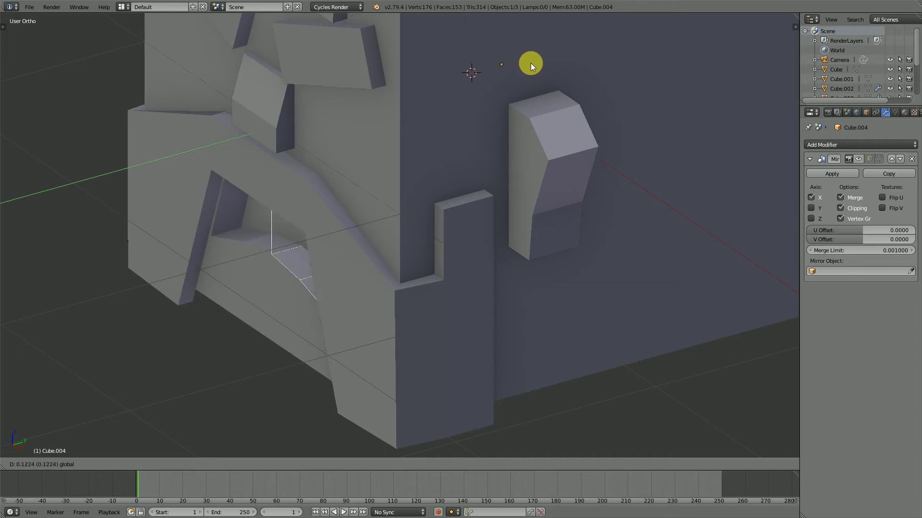
left_click(527, 65)
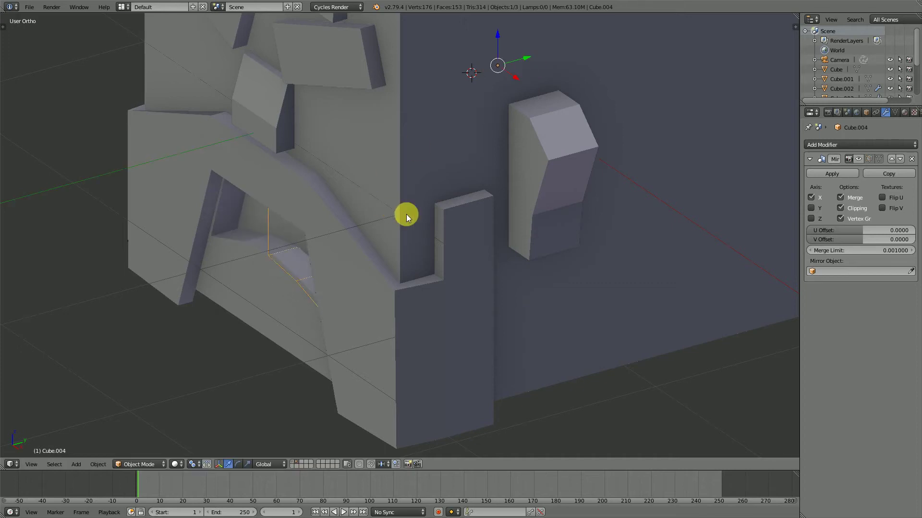
Scale the mouth block up along Y and move it further back into the head to deepen the mouth cavity
key("s")
key("y")
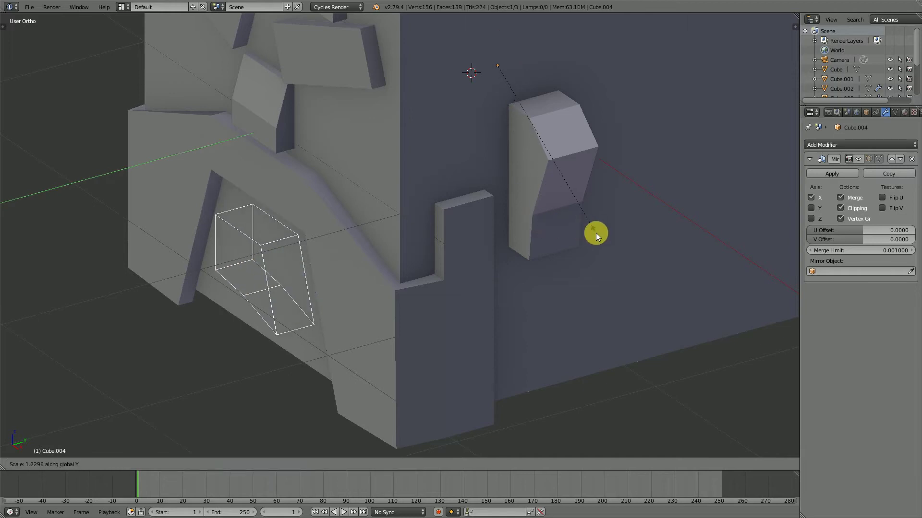
left_click(616, 241)
key("g")
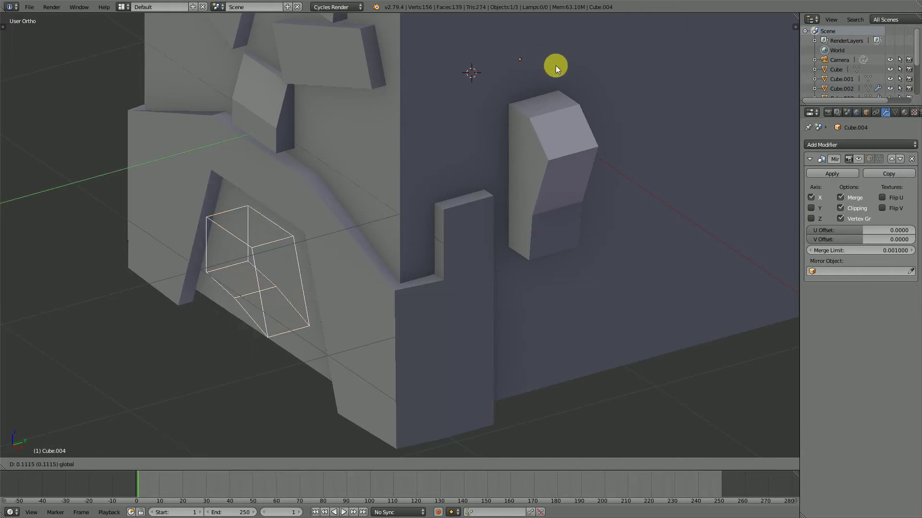
left_click(620, 70)
middle_click_drag(415, 227, 547, 243)
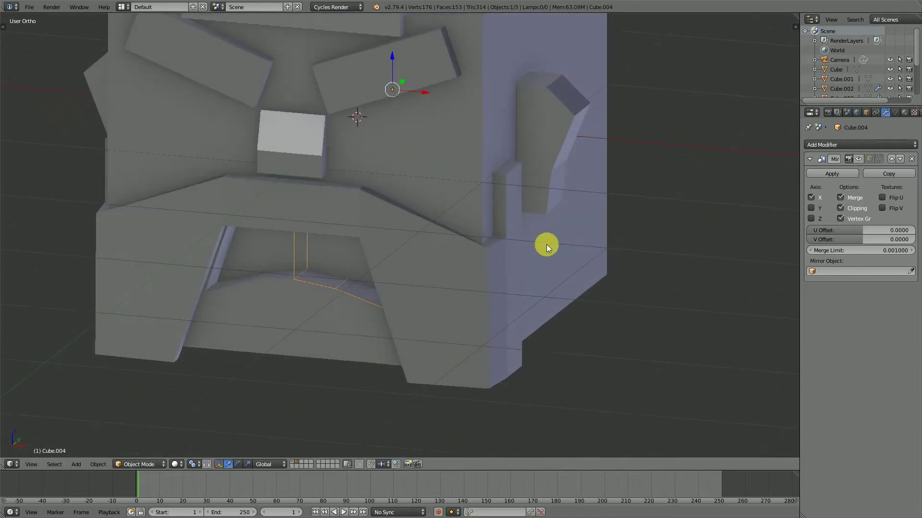
Apply the Boolean modifier on the head
right_click(592, 257)
left_click(841, 173)
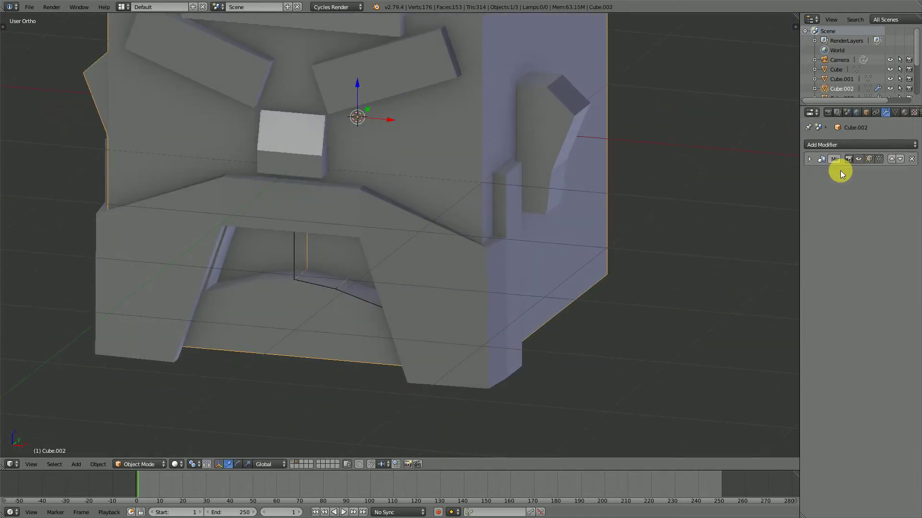
Select the wireframe mouth block and remove its Mirror modifier
middle_click_drag(654, 189, 624, 206)
right_click(386, 290)
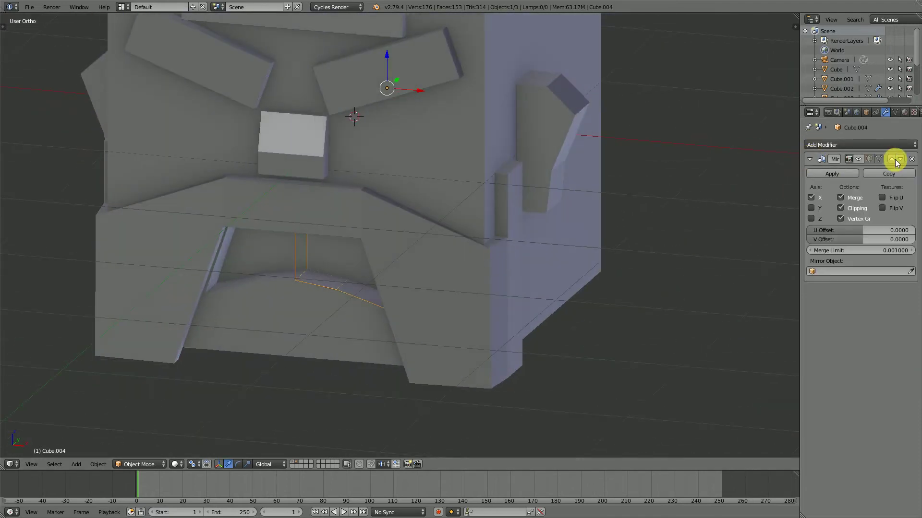
left_click(911, 159)
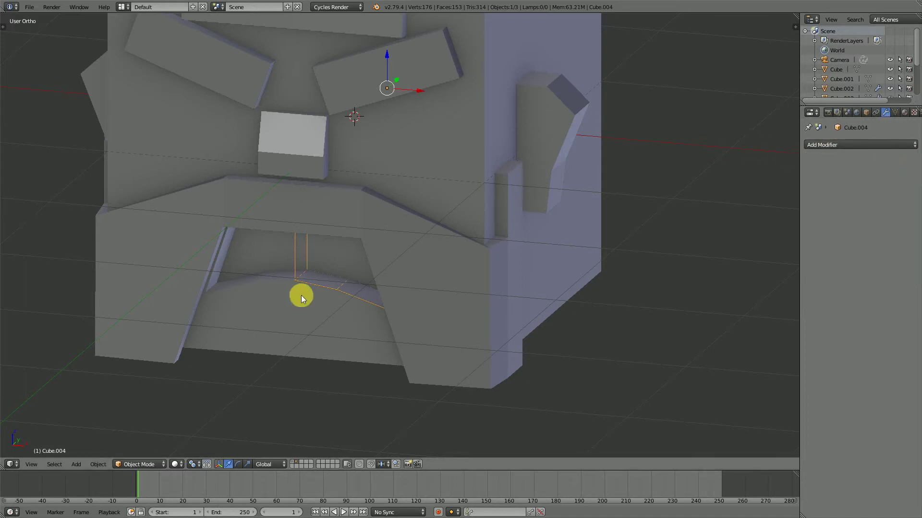
Set the mouth block's maximum draw type to Textured
left_click(865, 113)
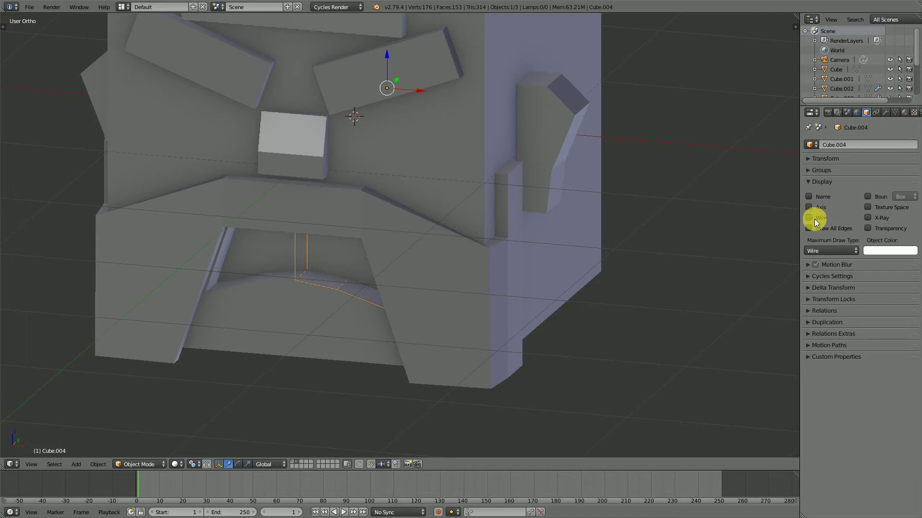
left_click(816, 250)
left_click(800, 206)
Add two horizontal loop cuts to the mouth block, one near its lower edge and one near its upper edge
mouse_move(572, 254)
middle_mouse_down()
mouse_move(429, 247)
mouse_move(462, 249)
mouse_move(436, 269)
mouse_move(392, 261)
mouse_move(428, 295)
mouse_move(382, 275)
mouse_move(432, 278)
middle_mouse_up()
key("Tab")
scroll(394, 266, "up", 2)
middle_click_drag(364, 267, 369, 273)
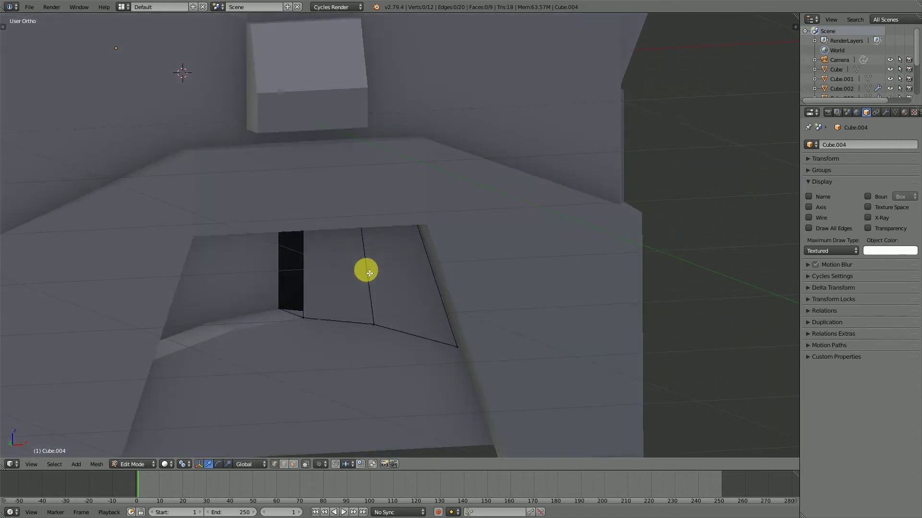
key("ctrl+r")
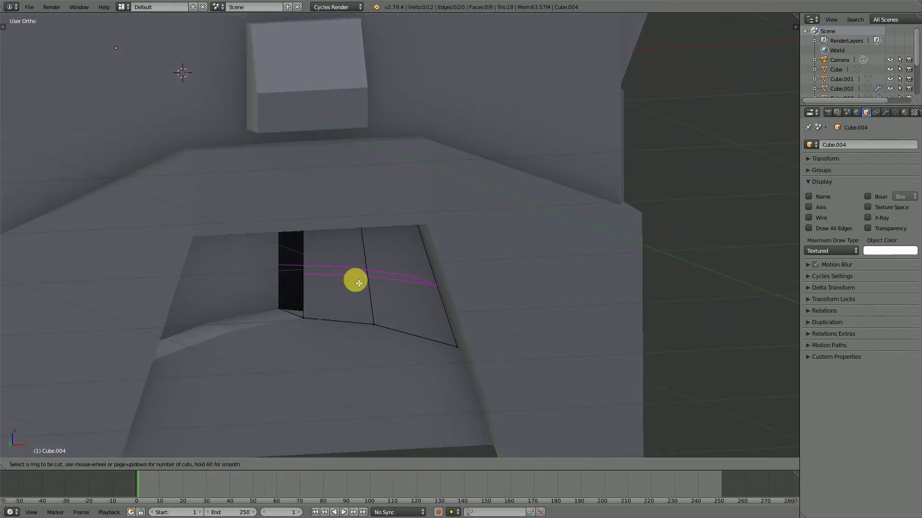
left_click(359, 283)
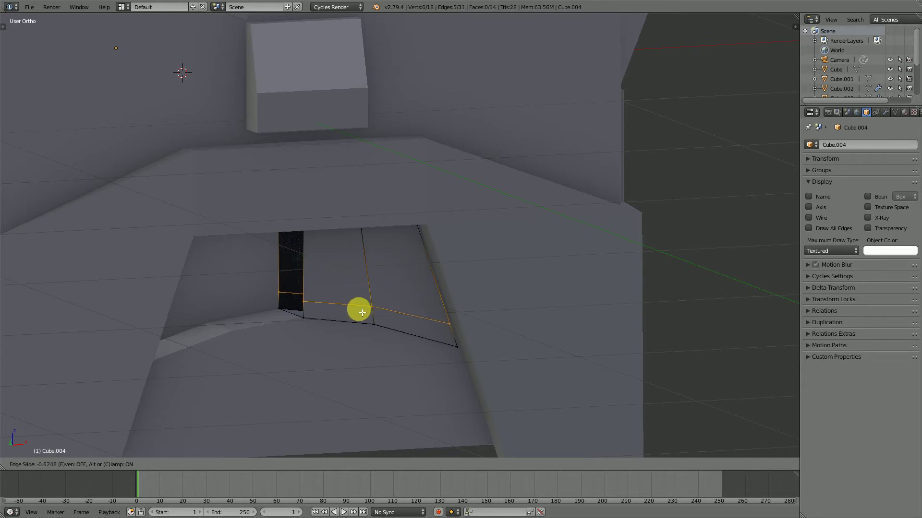
left_click(362, 313)
key("ctrl+r")
left_click(373, 265)
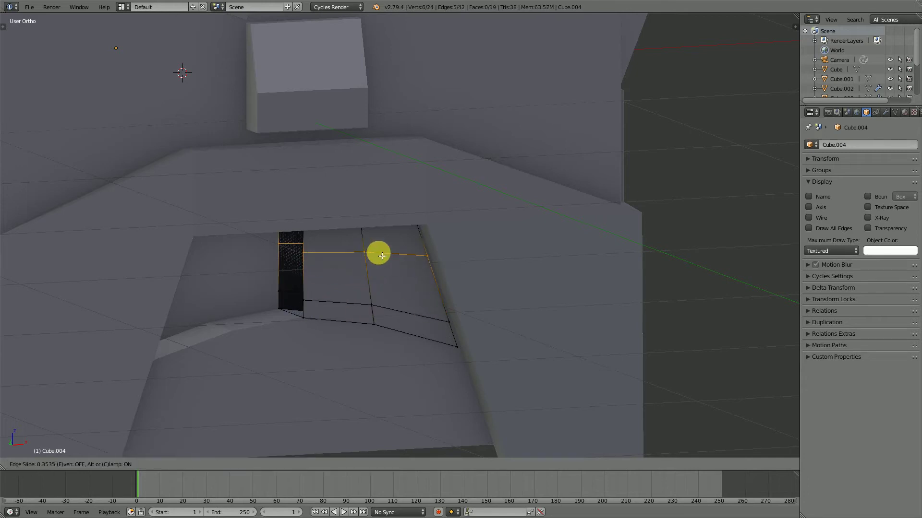
left_click(385, 247)
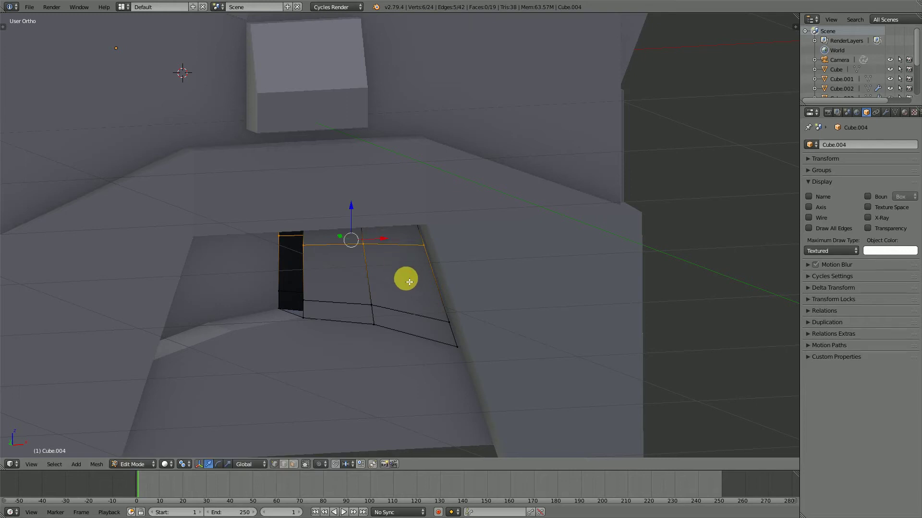
Cut a centred horizontal loop between the other two and delete its vertices, splitting the block into upper and lower teeth strips
middle_click_drag(405, 277, 381, 269)
key("ctrl+r")
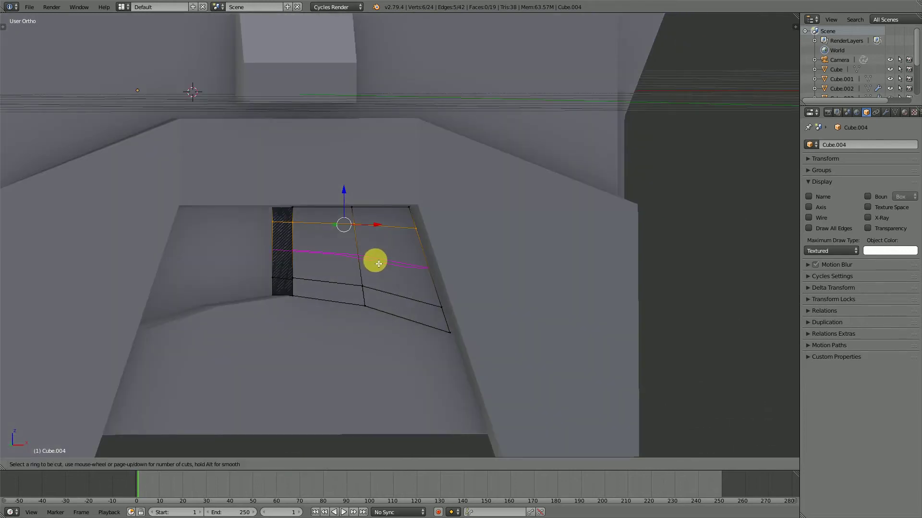
left_click(378, 264)
right_click(375, 262)
key("x")
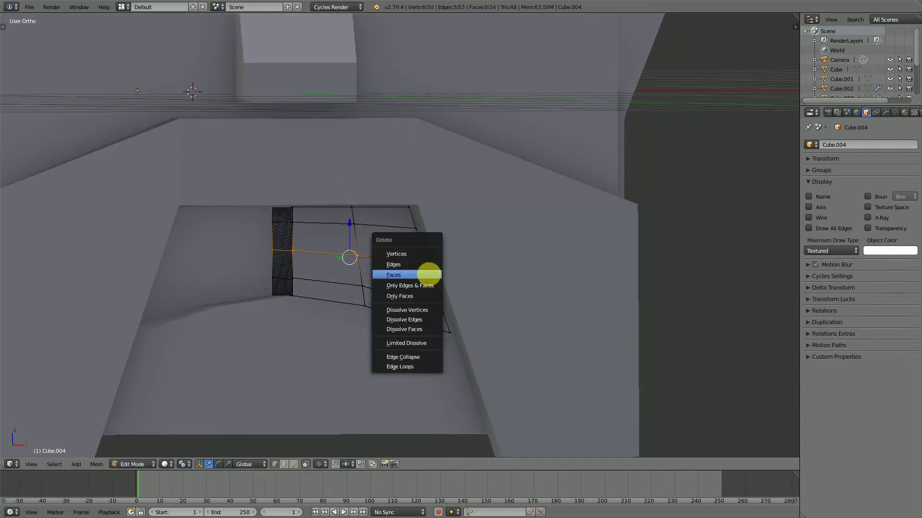
left_click(416, 253)
Fill the open upper side of the lower teeth strip with two faces
middle_click_drag(416, 252, 374, 294)
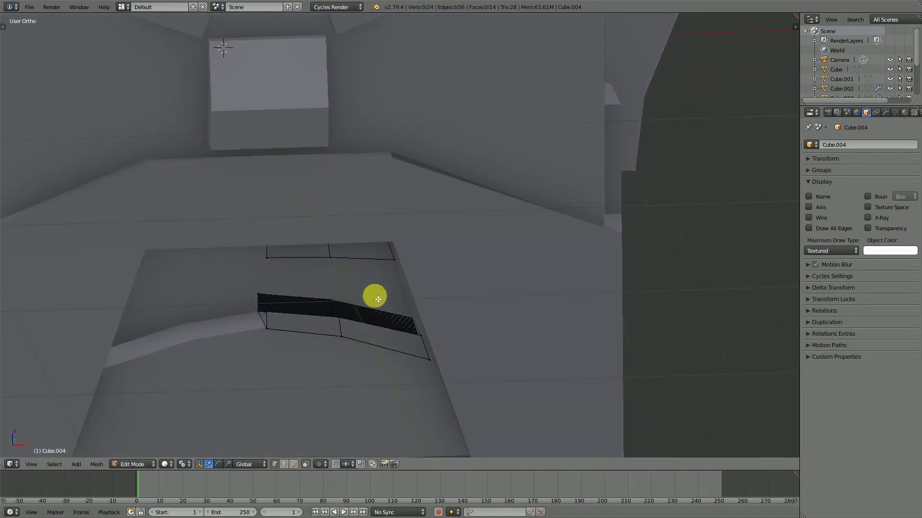
right_click(315, 304)
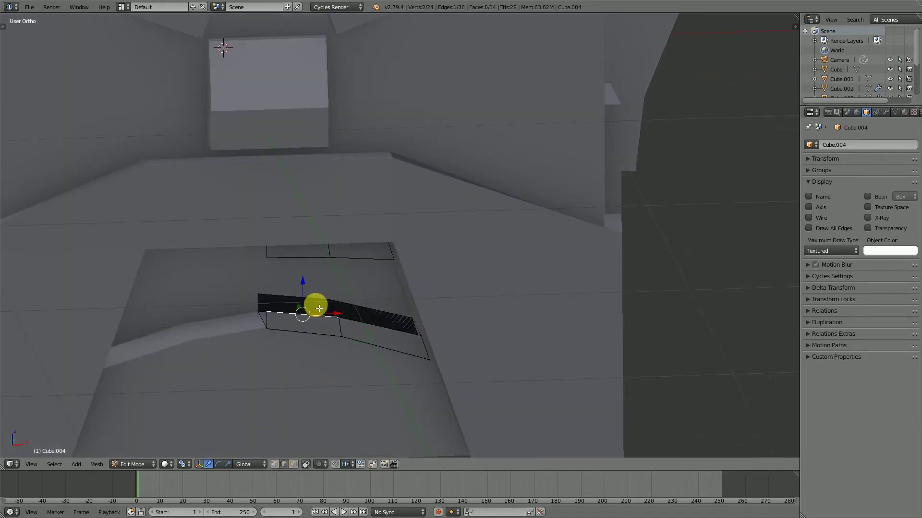
right_click(349, 328, "shift")
key("f")
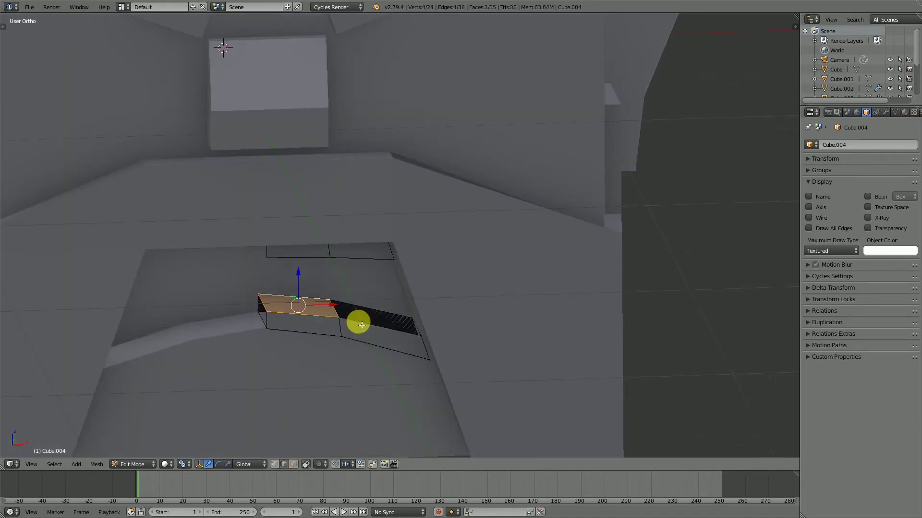
right_click(362, 307)
right_click(373, 319, "shift")
key("f")
Fill the open underside of the upper teeth strip with two faces and return to Object Mode
middle_click_drag(370, 318, 342, 263)
right_click(315, 197)
right_click(323, 181, "shift")
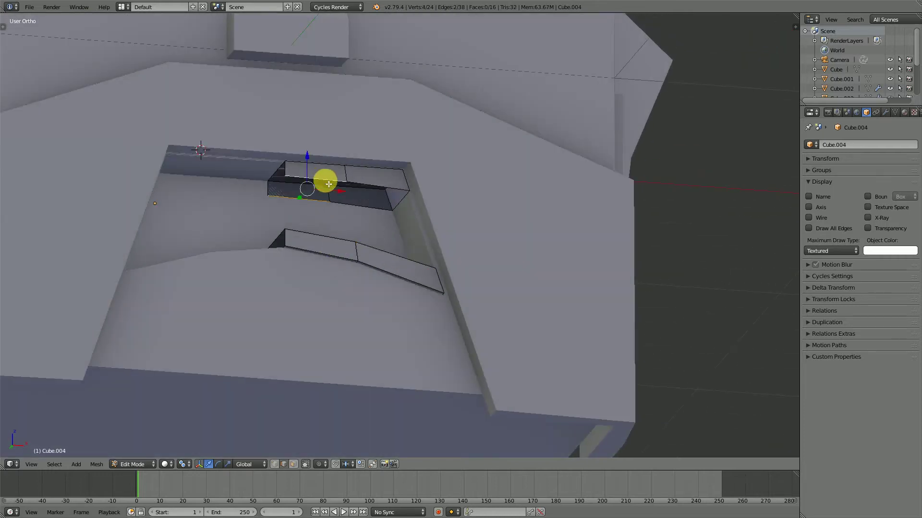
key("f")
right_click(366, 183)
right_click(366, 213, "shift")
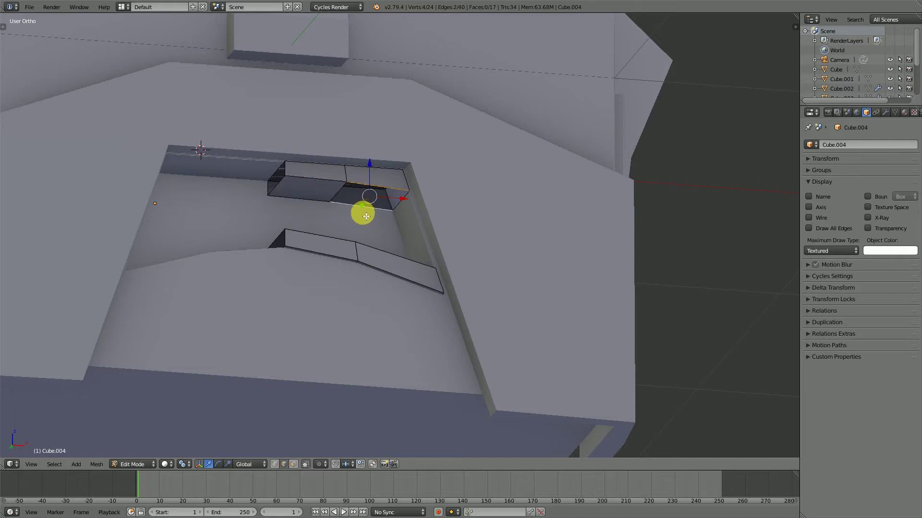
key("f")
middle_click_drag(361, 231, 336, 254)
key("a")
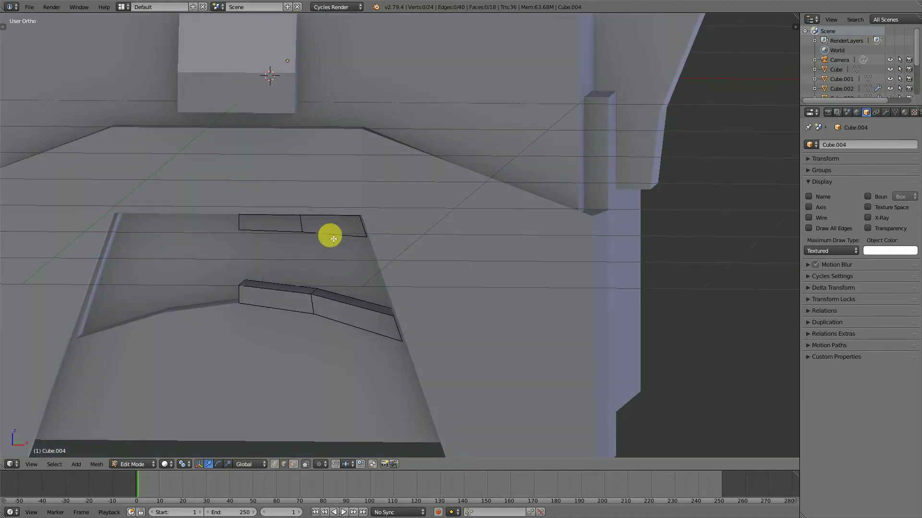
scroll(334, 239, "down", 2)
key("Tab")
scroll(327, 245, "down", 2)
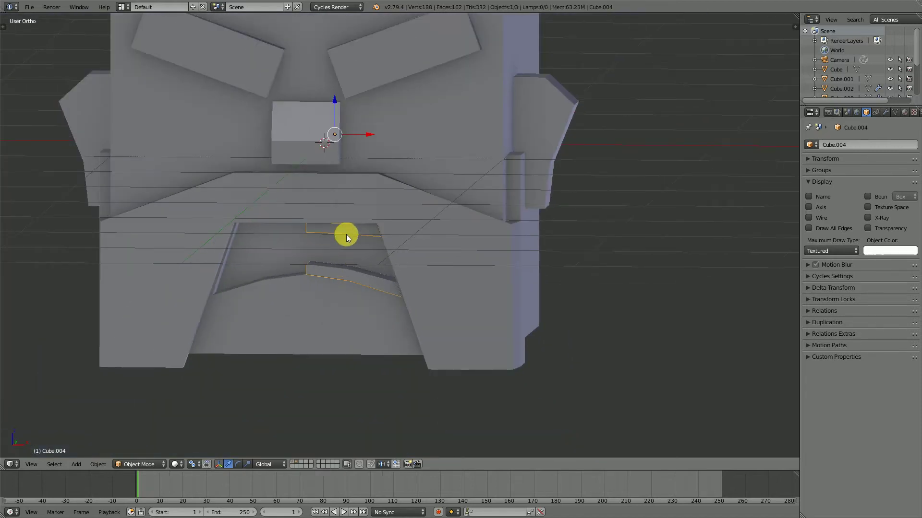
Move the teeth about 0.05 deeper into the mouth along Y
middle_click_drag(346, 235, 417, 134)
left_click_drag(468, 63, 471, 65)
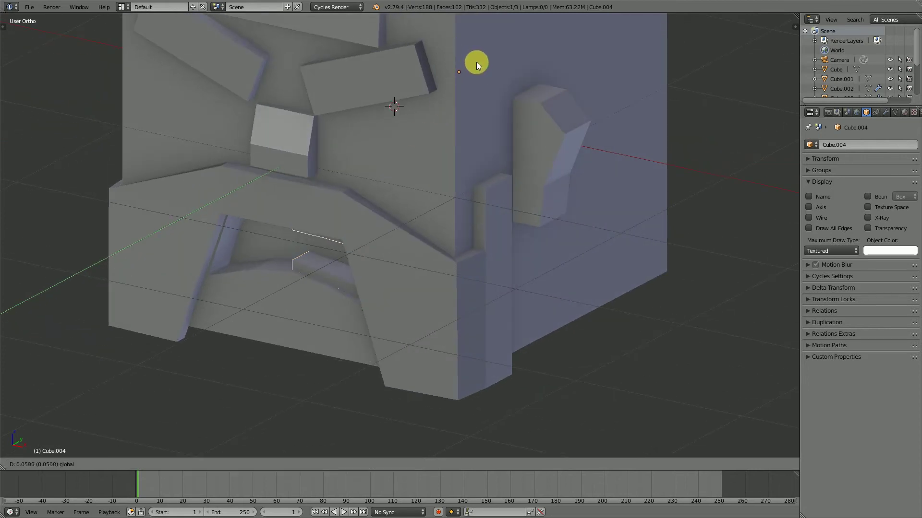
left_click(477, 62)
scroll(389, 212, "down", 4)
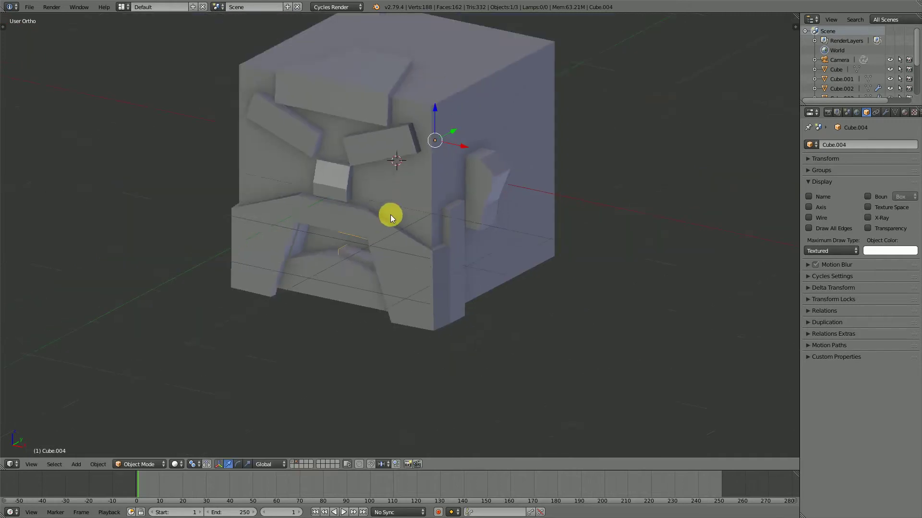
Join the teeth into the head object so that they share its Mirror modifier
middle_click_drag(389, 212, 435, 225)
scroll(435, 224, "up", 2)
middle_click_drag(448, 172, 388, 308)
right_click(483, 86, "shift")
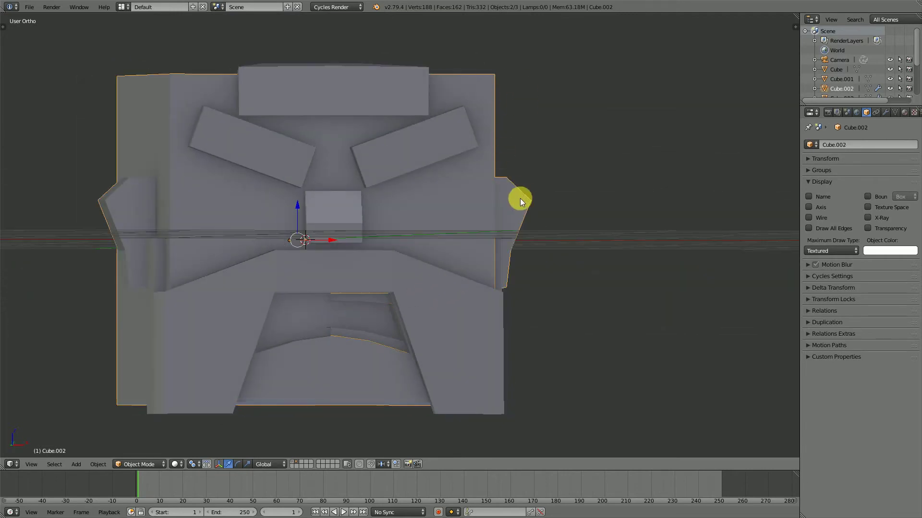
key("ctrl+j")
middle_click_drag(497, 191, 395, 318)
middle_click_drag(391, 207, 476, 238)
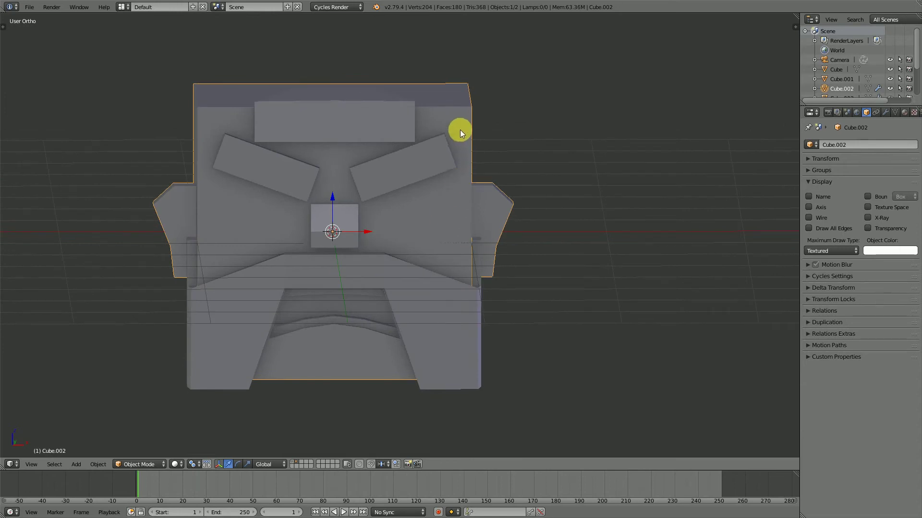
Add a UV sphere for the eye to the head mesh in Edit Mode, beside the nose in front view
middle_click_drag(460, 130, 417, 234)
key("Tab")
key("KP_1")
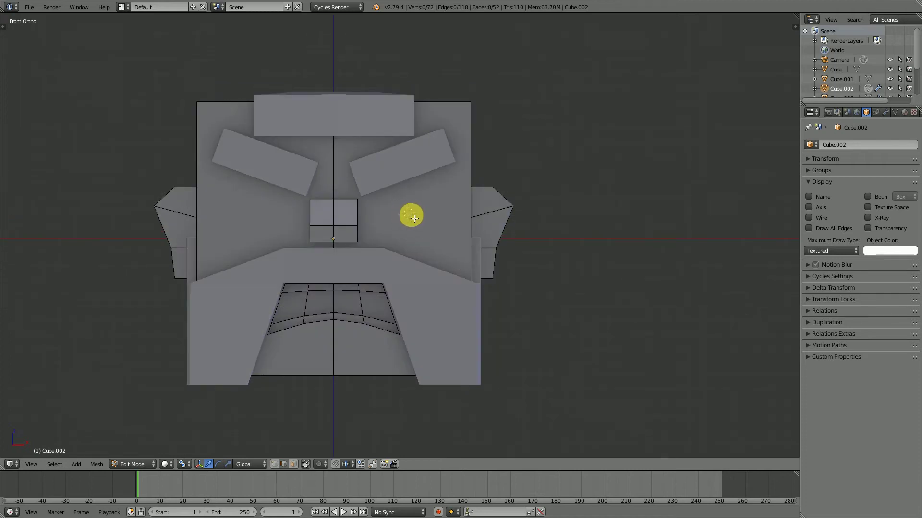
key("shift+a")
left_click(429, 244)
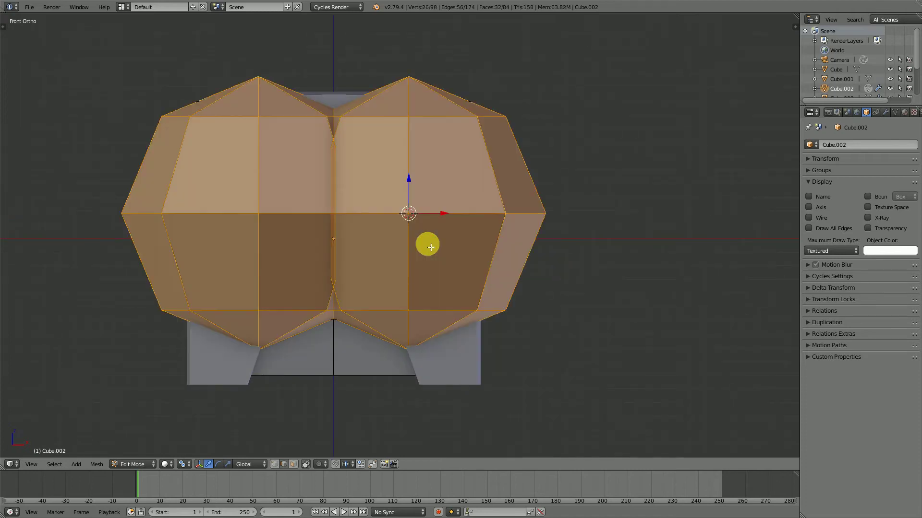
key("g")
key("x")
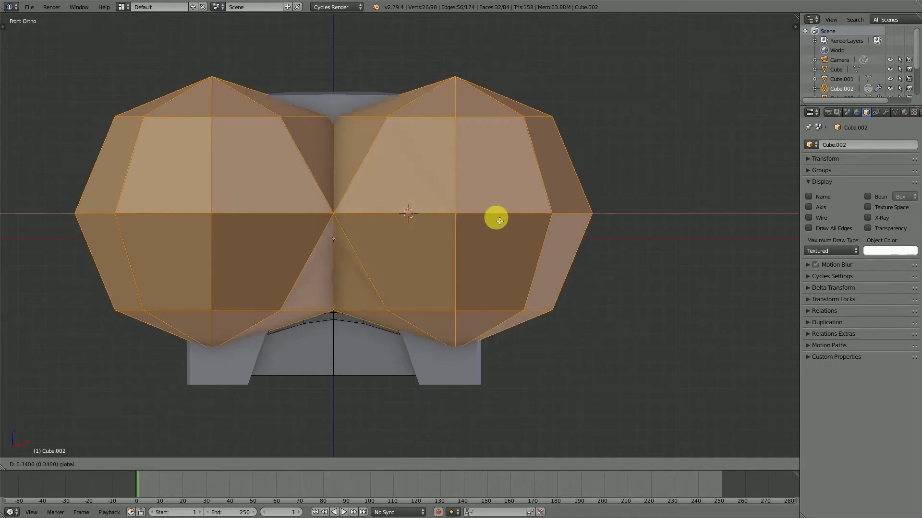
right_click(504, 216)
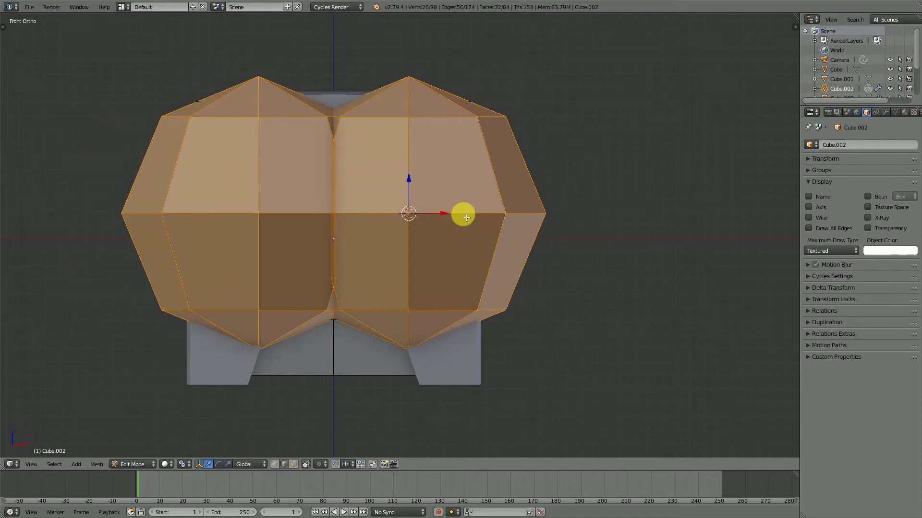
Turn off Clipping in the head's Mirror modifier
left_click(886, 114)
left_click(809, 159)
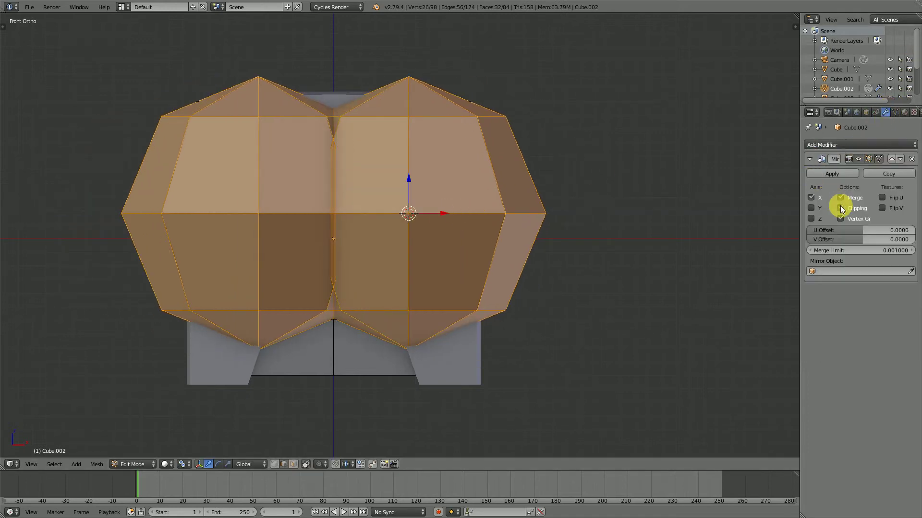
key("g")
key("x")
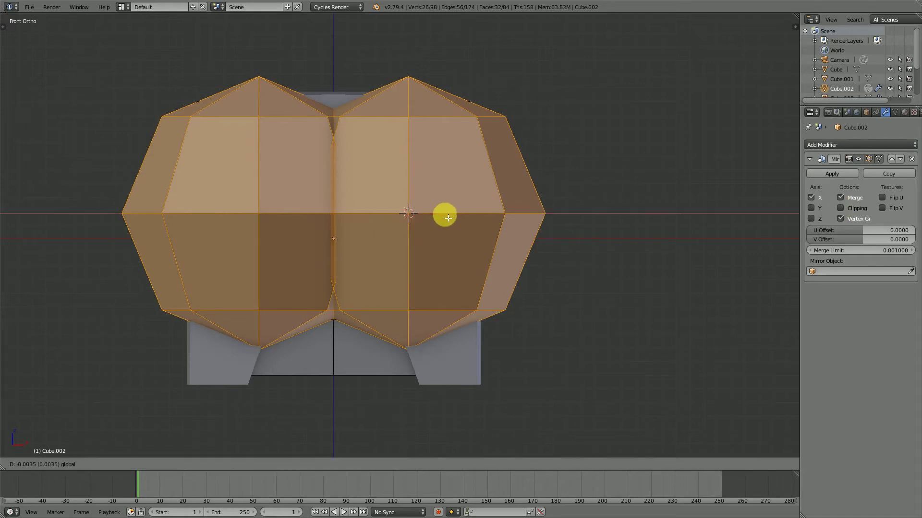
right_click(480, 213)
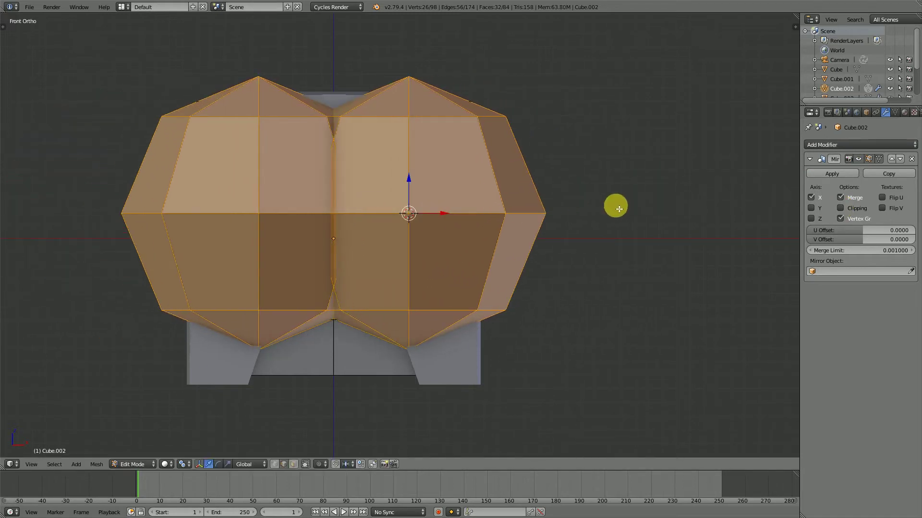
Set the new UV sphere to 16 segments and 8 rings
key("t")
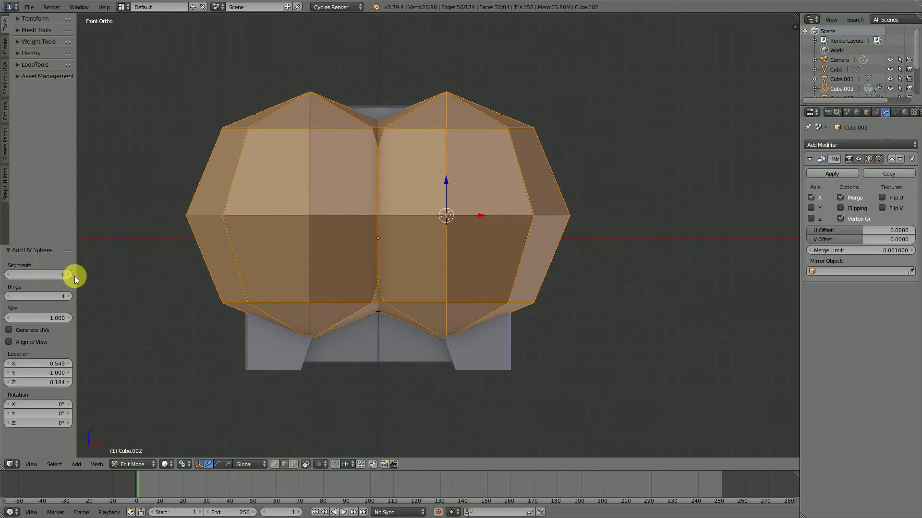
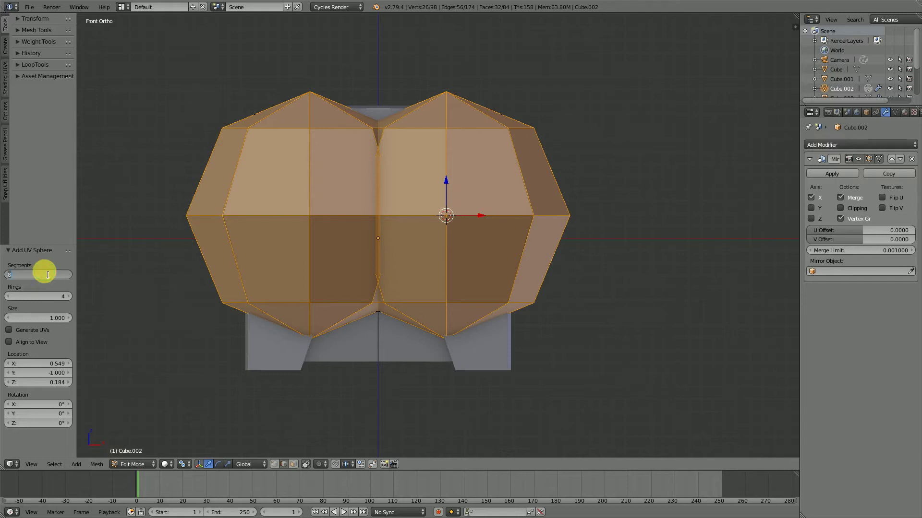
key("Return")
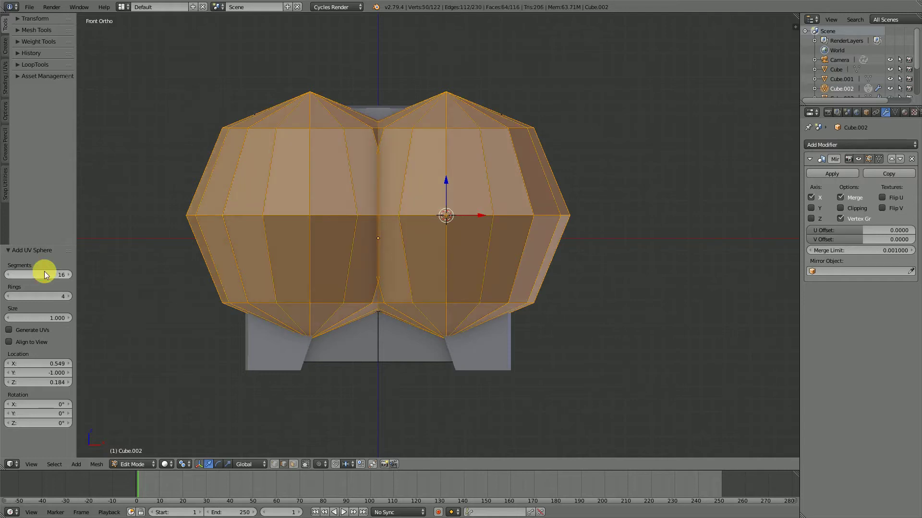
left_click(53, 296)
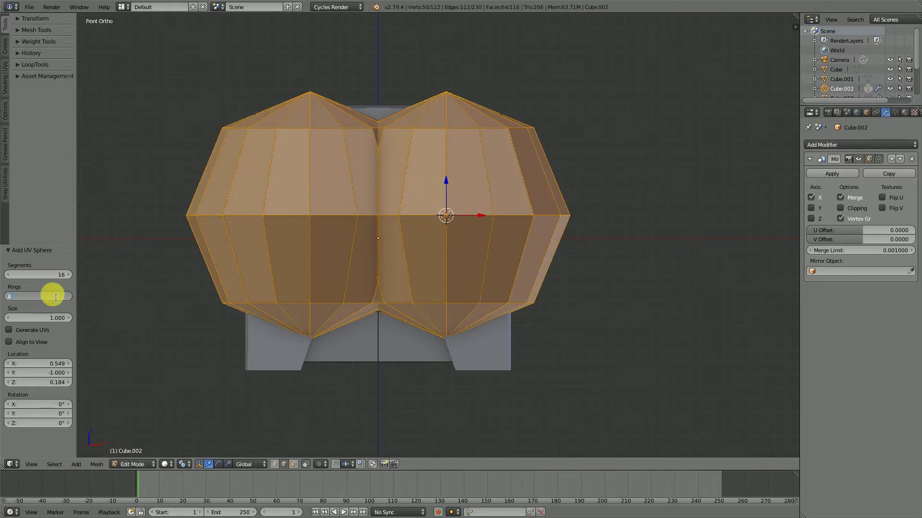
type("8")
key("Return")
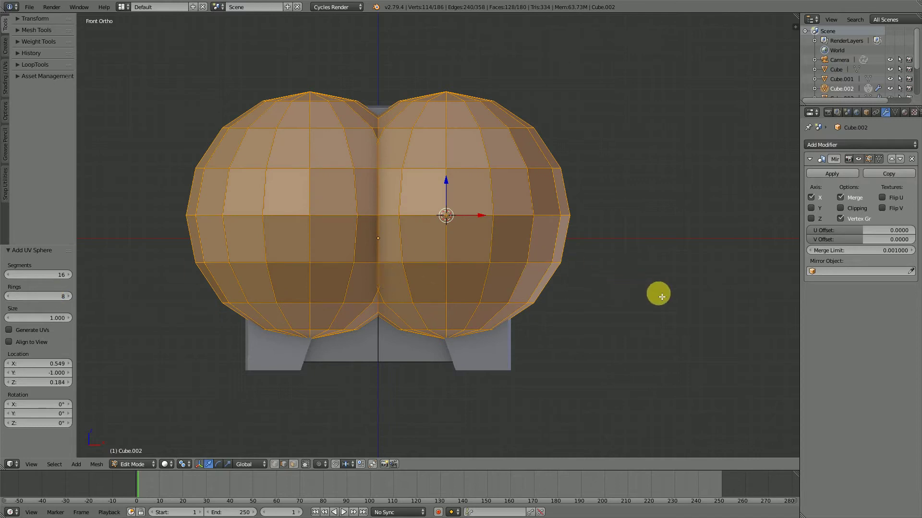
Scale the eye sphere down to about 0.22 and rotate it 90° about the X axis
key("s")
left_click(526, 240)
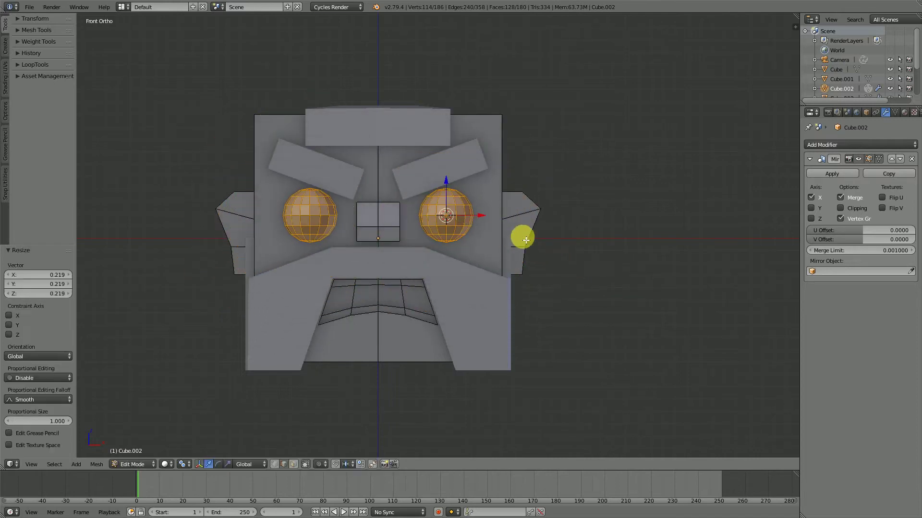
scroll(528, 245, "up", 4)
type("r")
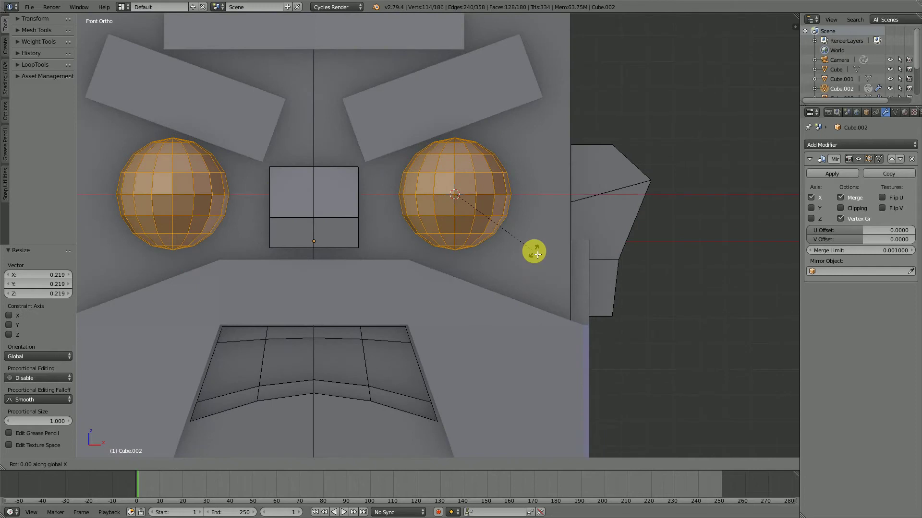
type("90")
key("Return")
scroll(533, 256, "down", 3)
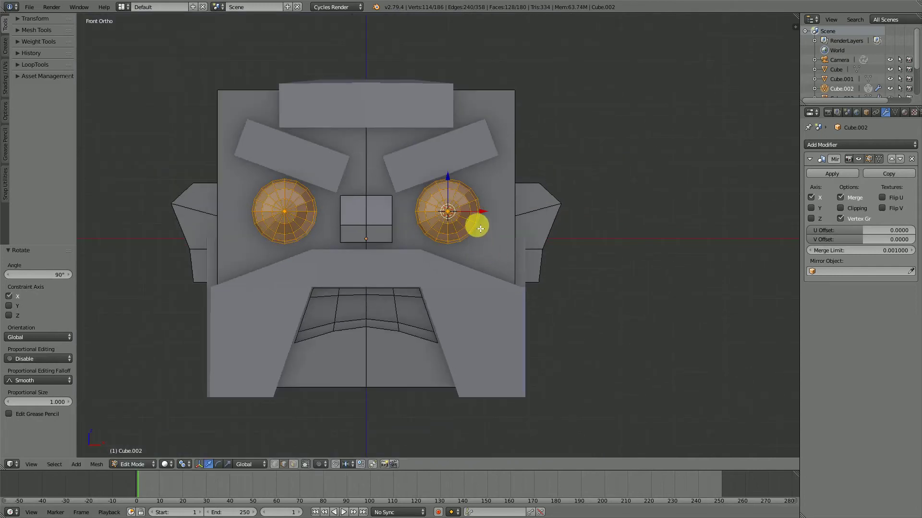
scroll(465, 232, "up", 2)
middle_click_drag(465, 232, 408, 240)
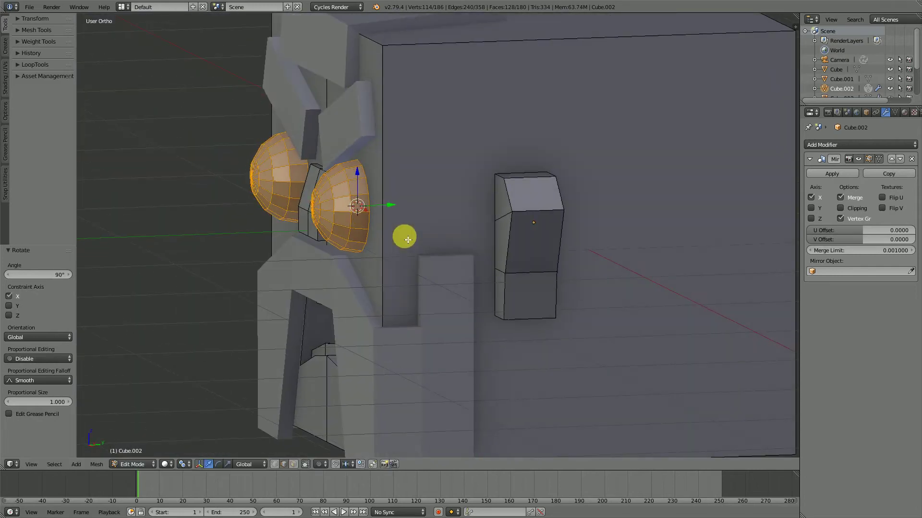
Flatten the mirrored eye spheres along the Y axis by scaling them twice, each time by about 0.7
key("s")
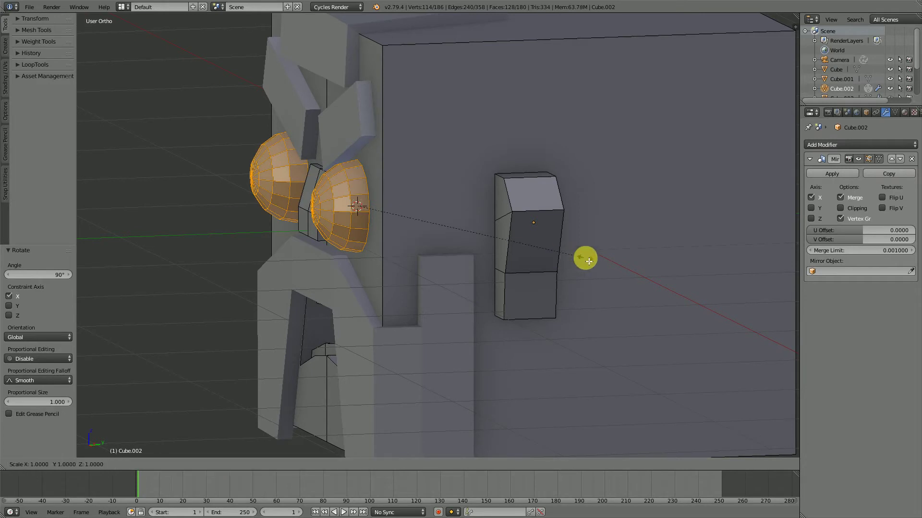
key("y")
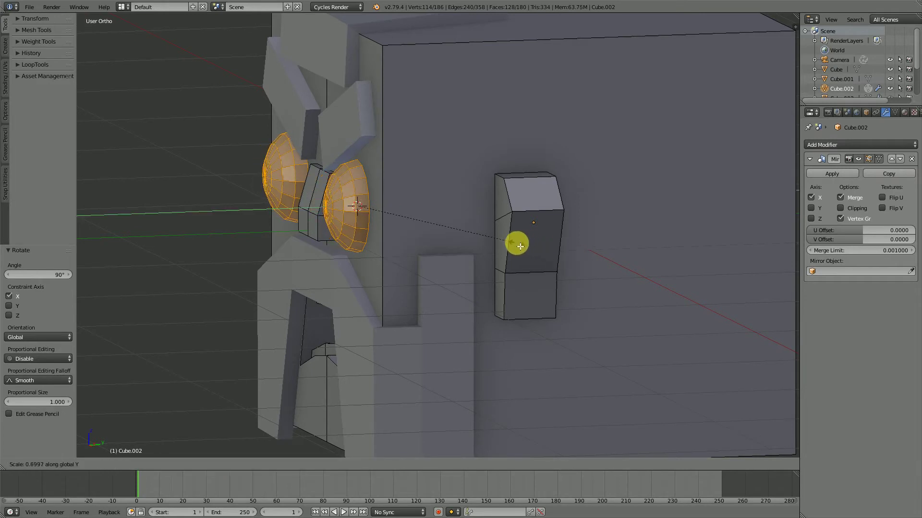
left_click(519, 246)
middle_click_drag(457, 241, 394, 227)
left_click_drag(388, 207, 395, 208)
right_click(396, 208)
key("s")
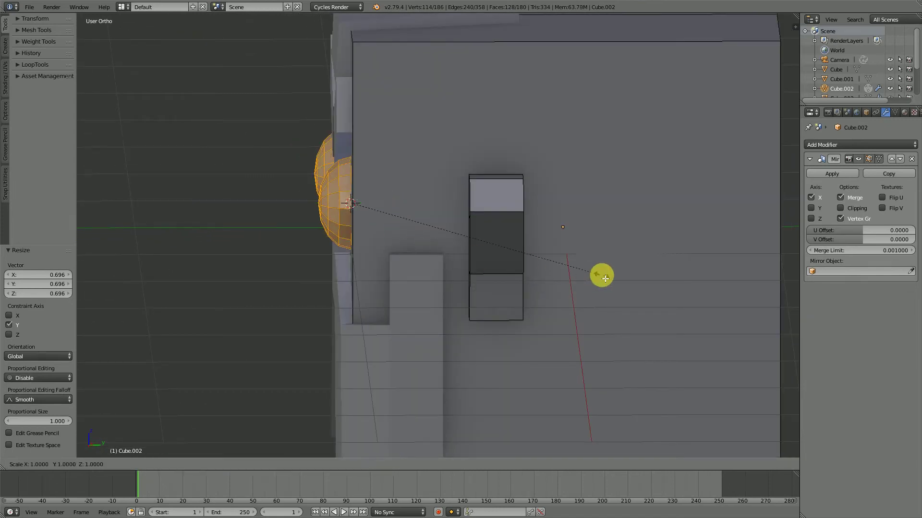
key("y")
left_click(527, 258)
scroll(352, 270, "down", 4)
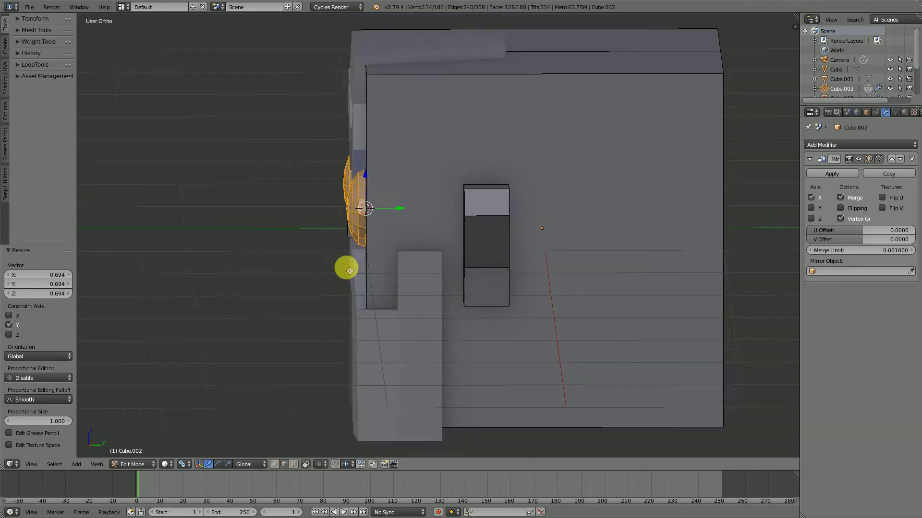
middle_click_drag(353, 270, 415, 273)
key("t")
scroll(471, 281, "up", 3)
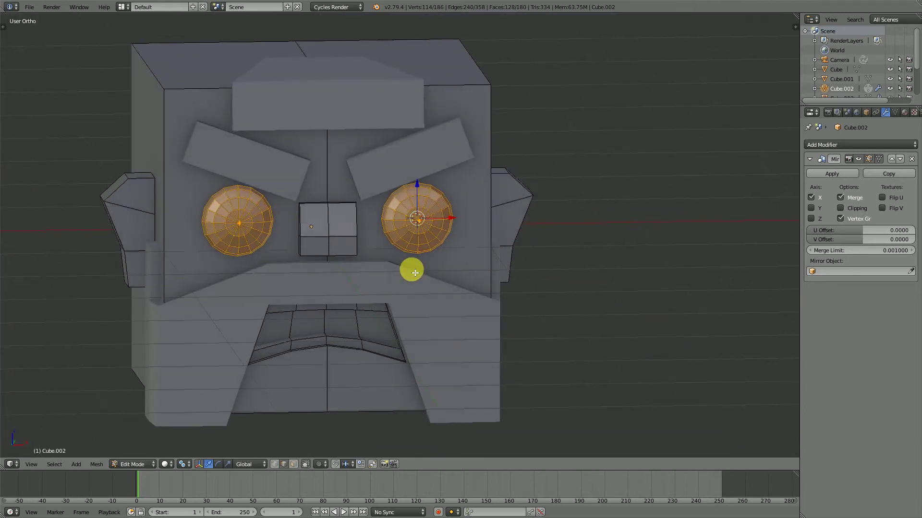
Deselect the eyes and turn Clipping back on in the head's Mirror modifier
key("a")
middle_click_drag(374, 246, 349, 234)
left_click(840, 208)
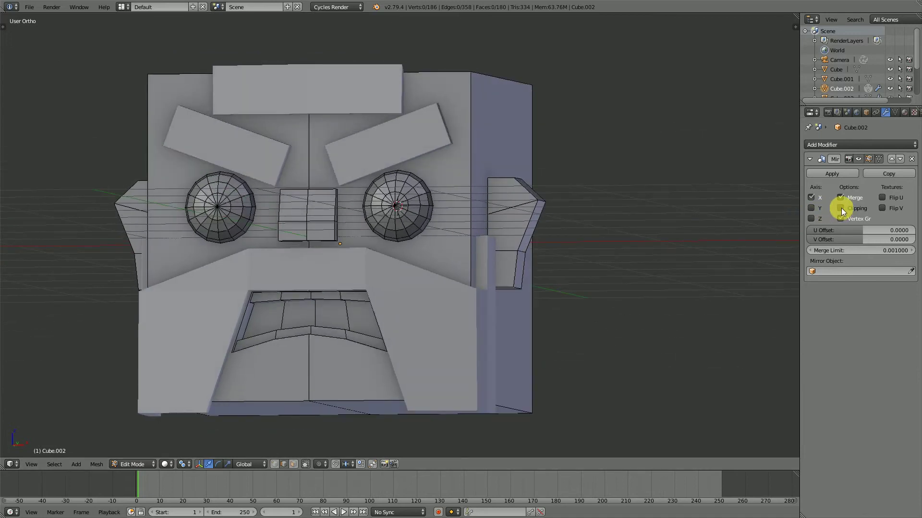
Narrow the nose block by moving its linked geometry along X toward the mirror centre
key("KP_1")
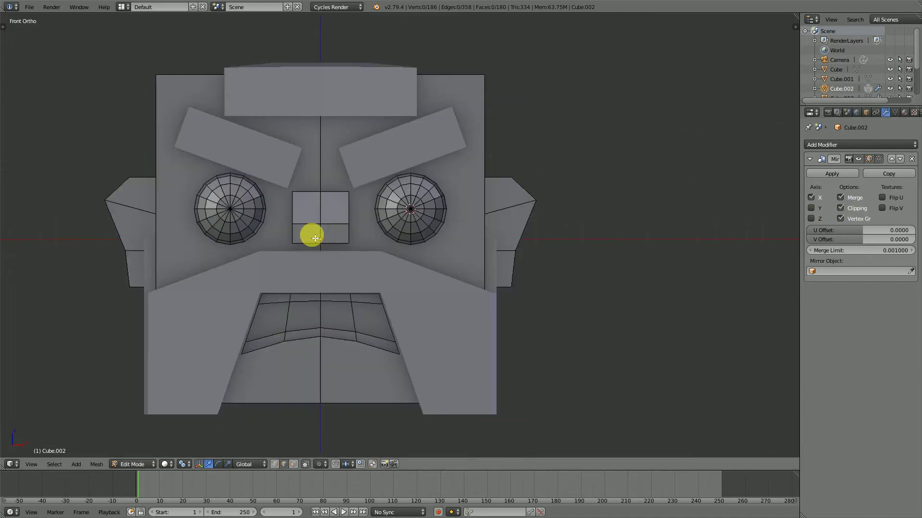
key("l")
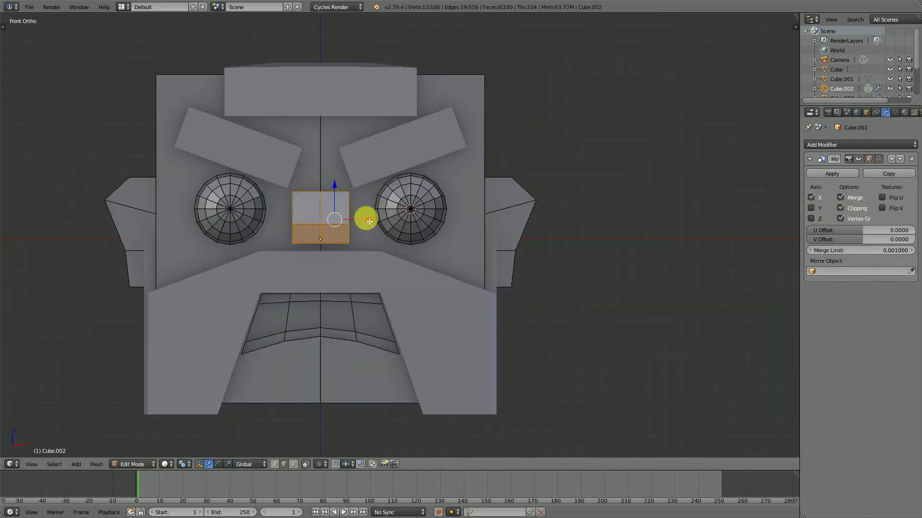
left_click_drag(369, 221, 364, 222)
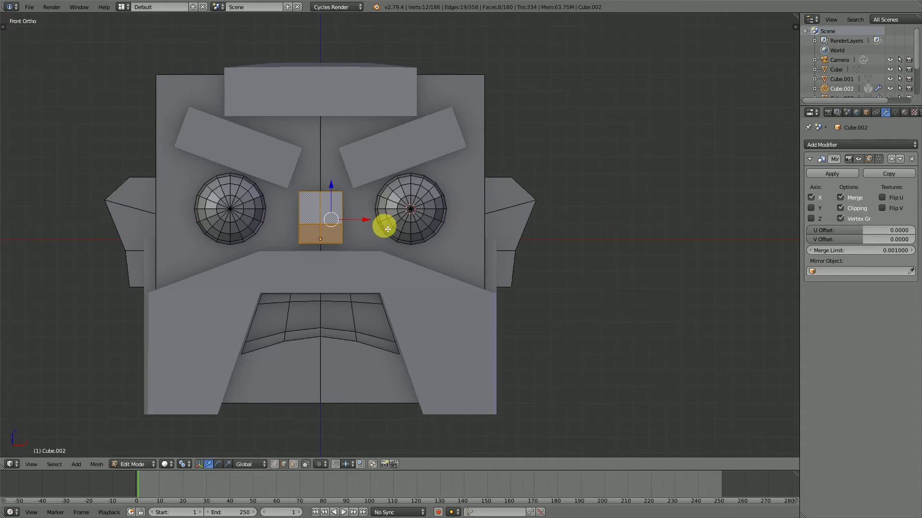
key("a")
middle_click_drag(313, 261, 325, 239)
key("Tab")
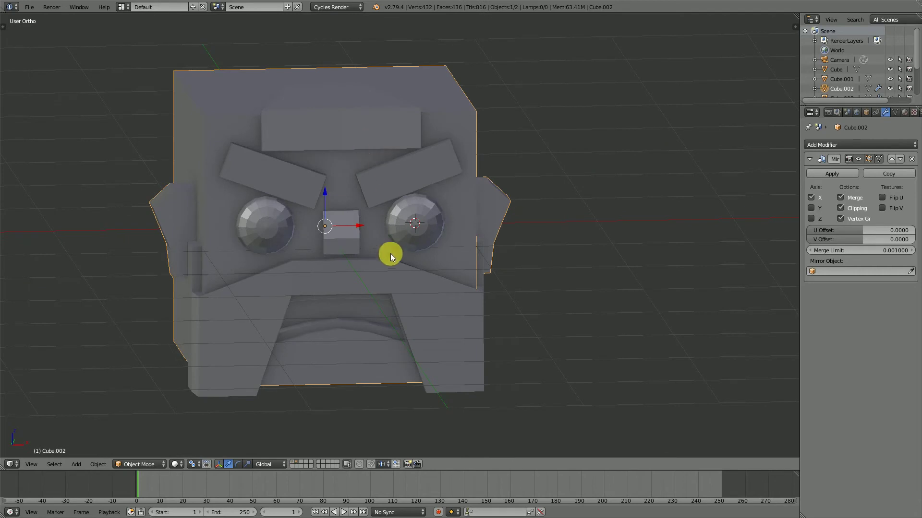
Narrow the forehead hair piece by moving its outer front edge inward along the X axis in Edit Mode
middle_click_drag(390, 253, 343, 113)
right_click(353, 128)
middle_click_drag(362, 144, 397, 164)
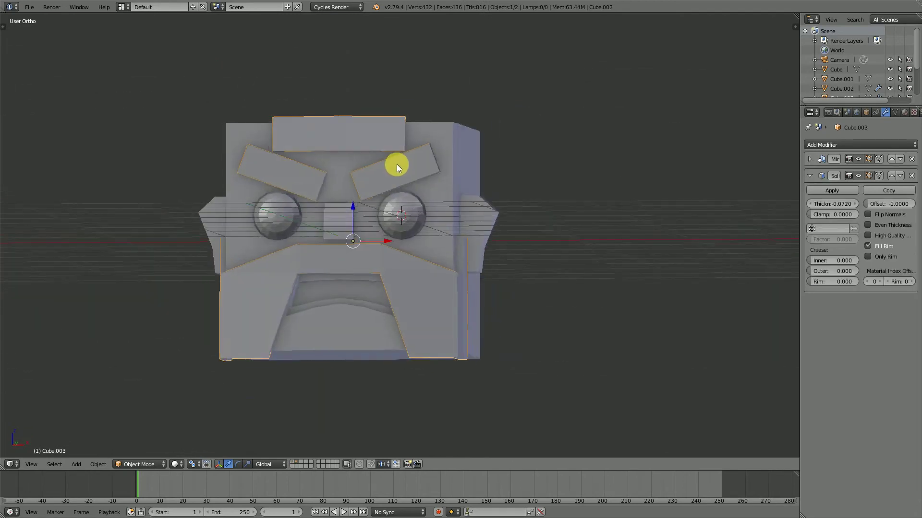
key("Tab")
middle_click_drag(346, 148, 322, 163)
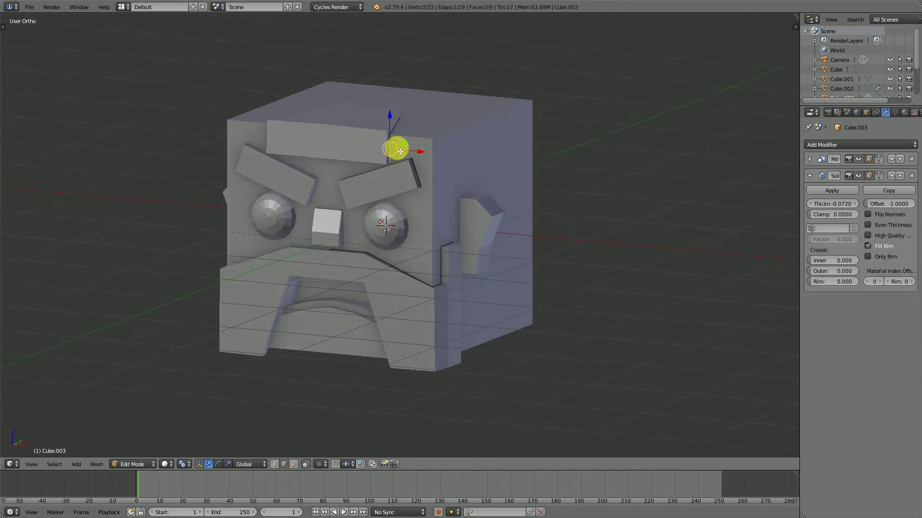
key("g")
key("x")
left_click(403, 141)
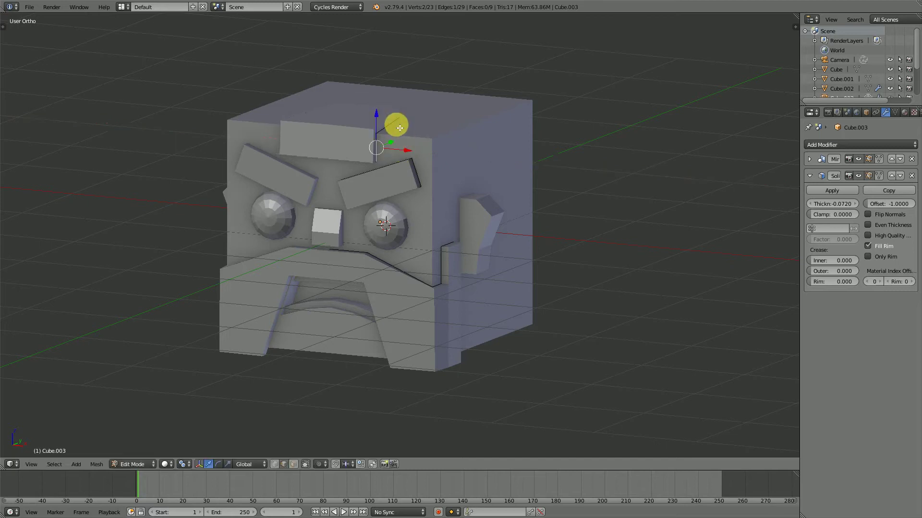
middle_click_drag(405, 121, 442, 132)
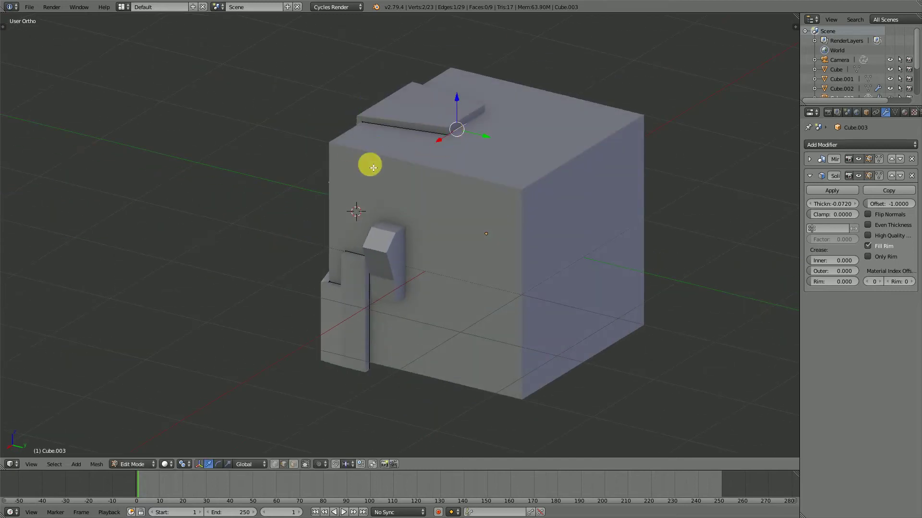
middle_click_drag(370, 163, 333, 235)
key("Tab")
Remove the Mirror modifier from the hair, eyebrow and moustache object and apply its Solidify modifier
right_click(494, 270)
middle_click_drag(418, 283, 437, 315)
right_click(437, 315)
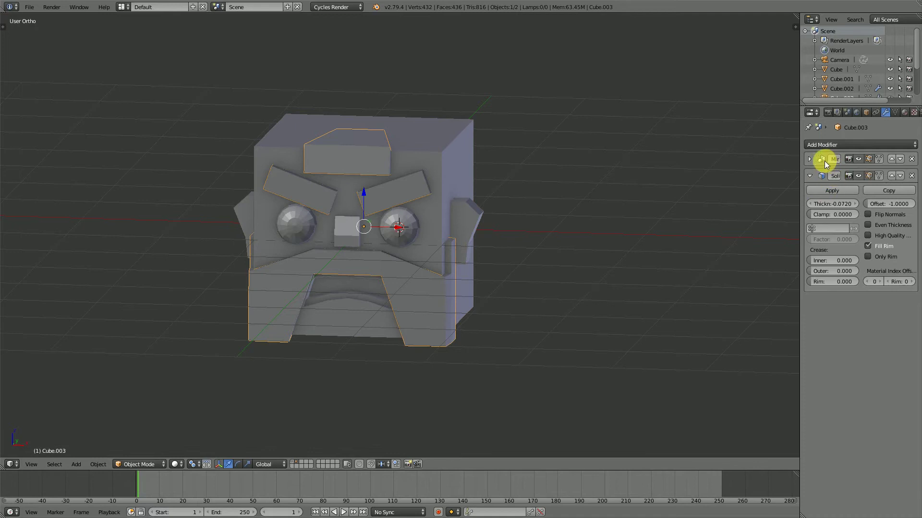
left_click(911, 159)
left_click(840, 178)
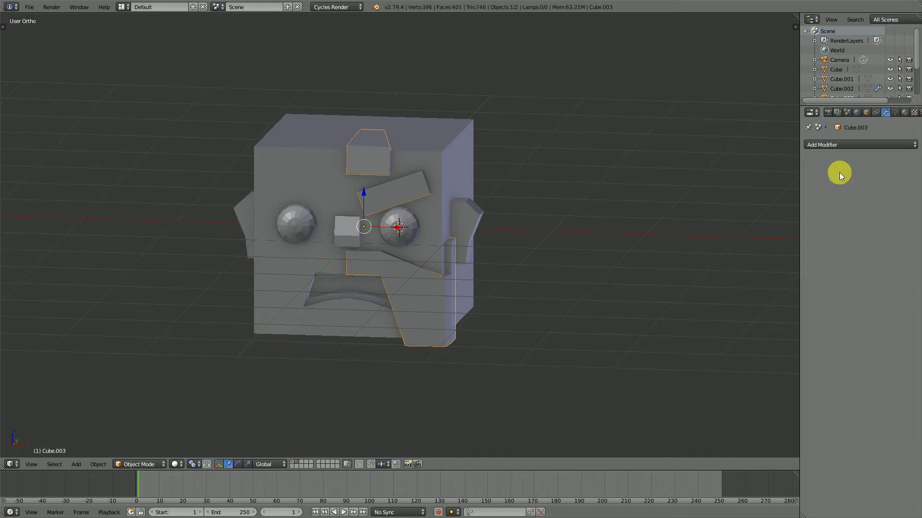
Delete the centre-line faces of the moustache and the forehead hair piece, including the one on top of the head
middle_click_drag(269, 247, 312, 250)
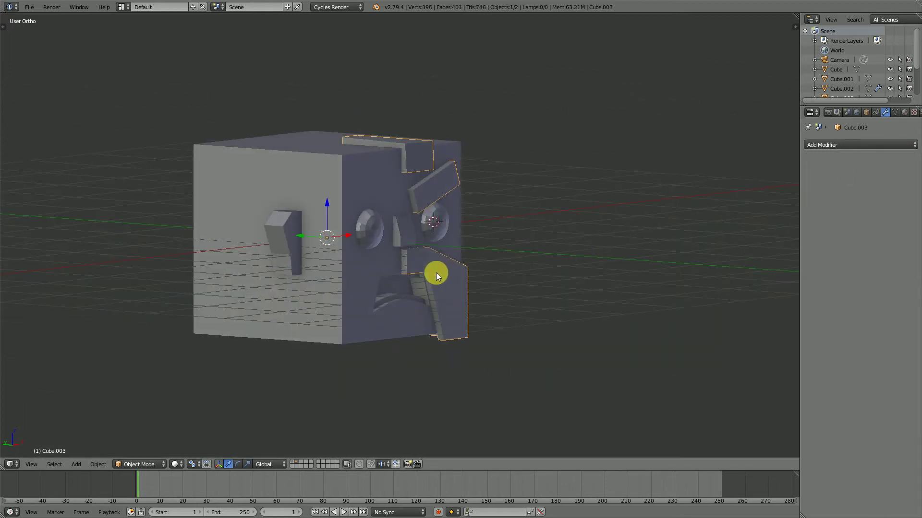
scroll(429, 272, "up", 3)
key("Tab")
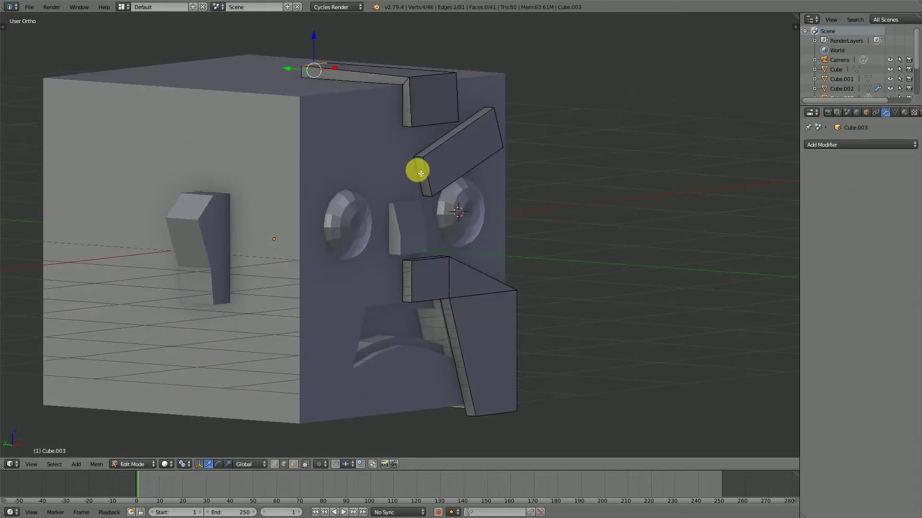
left_click(294, 465)
right_click(405, 281)
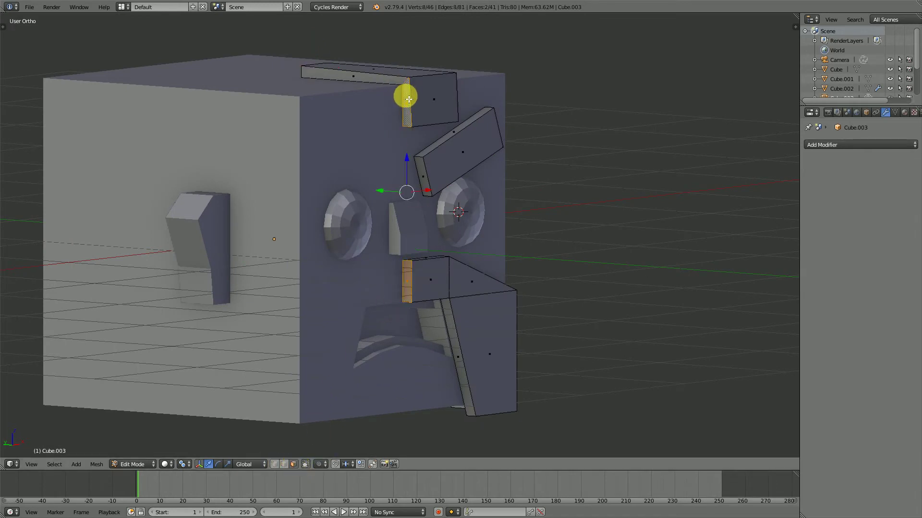
right_click(404, 84, "shift")
key("x")
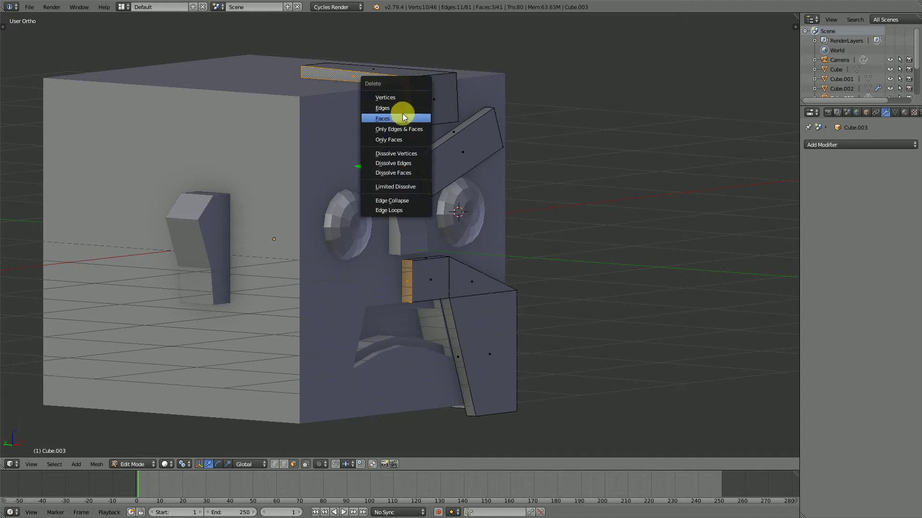
left_click(405, 114)
Join the hair, eyebrow and moustache object to the head so the head's Mirror modifier covers it
key("KP_1")
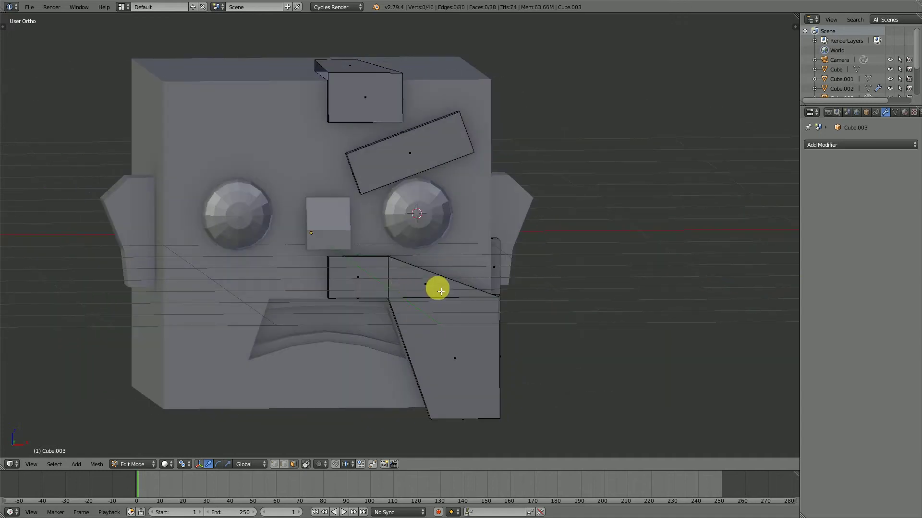
key("Tab")
middle_click_drag(456, 302, 574, 111)
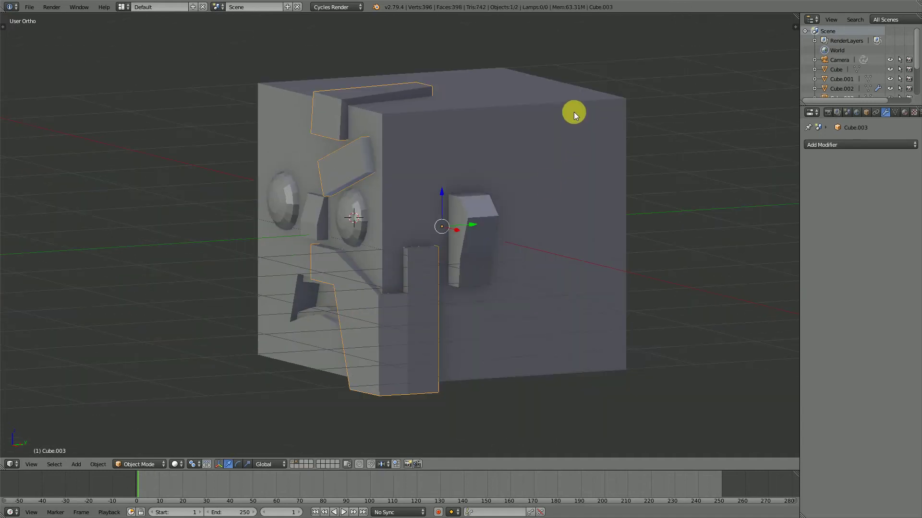
right_click(575, 111, "shift")
key("ctrl+j")
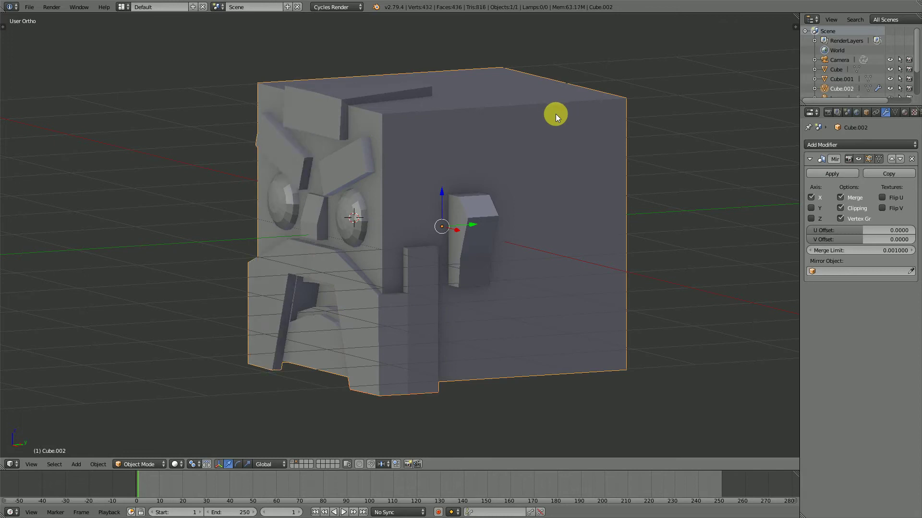
middle_click_drag(328, 301, 419, 339)
scroll(398, 313, "down", 2)
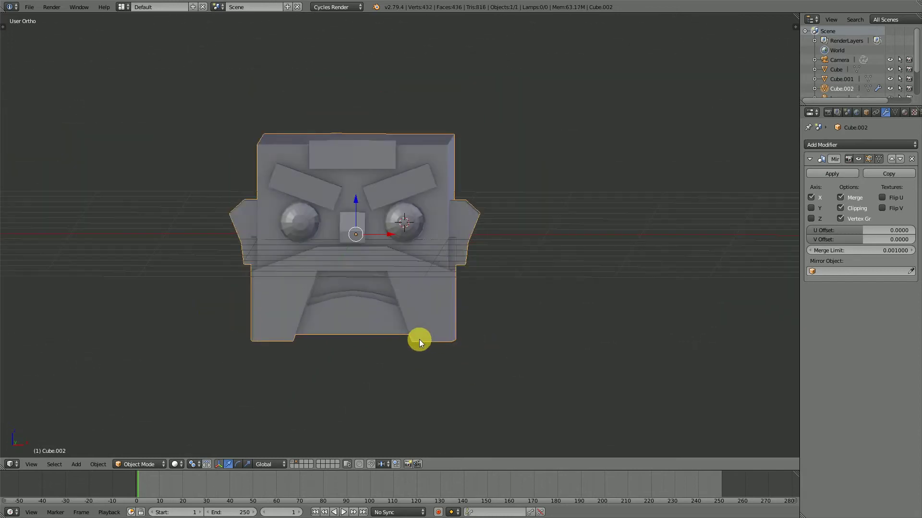
Select the linked head block in Edit Mode and examine the joined head from the front and at an angle
key("Tab")
key("l")
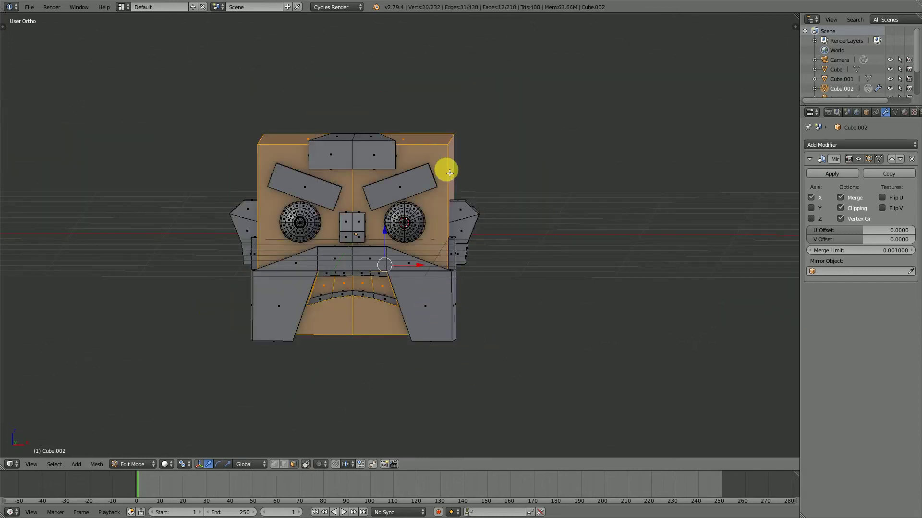
middle_click_drag(447, 169, 466, 260)
key("KP_1")
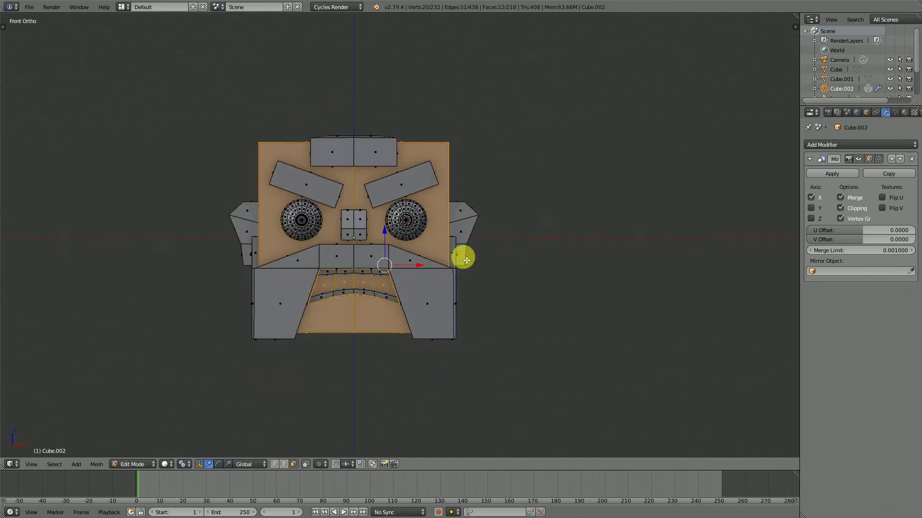
scroll(382, 240, "up", 2)
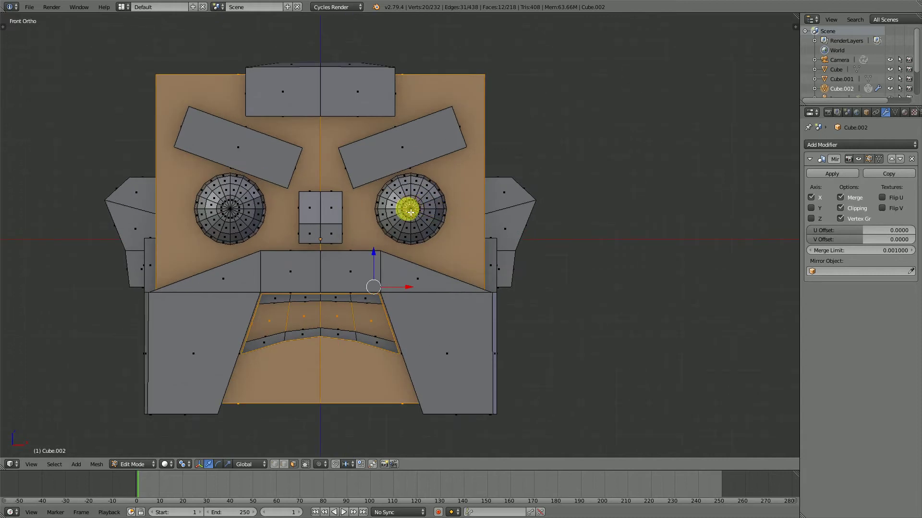
middle_click_drag(410, 217, 381, 212)
scroll(382, 269, "down", 4)
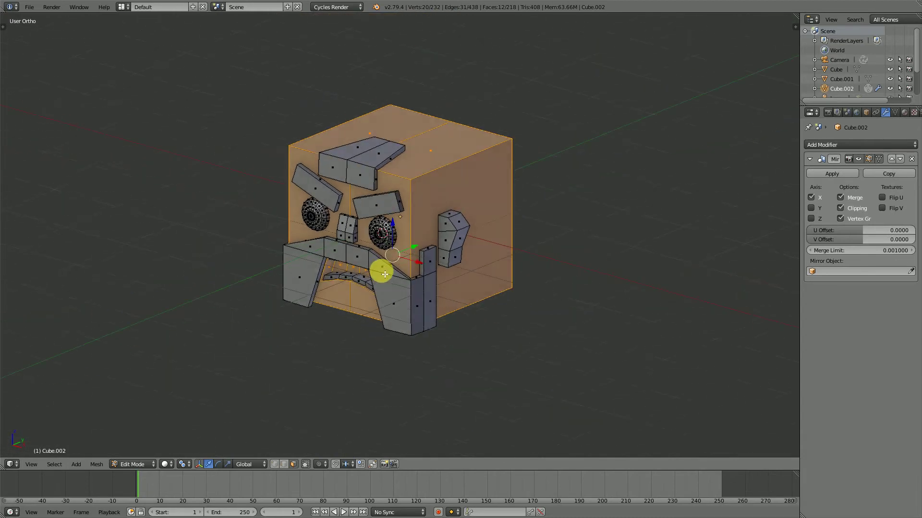
key("Tab")
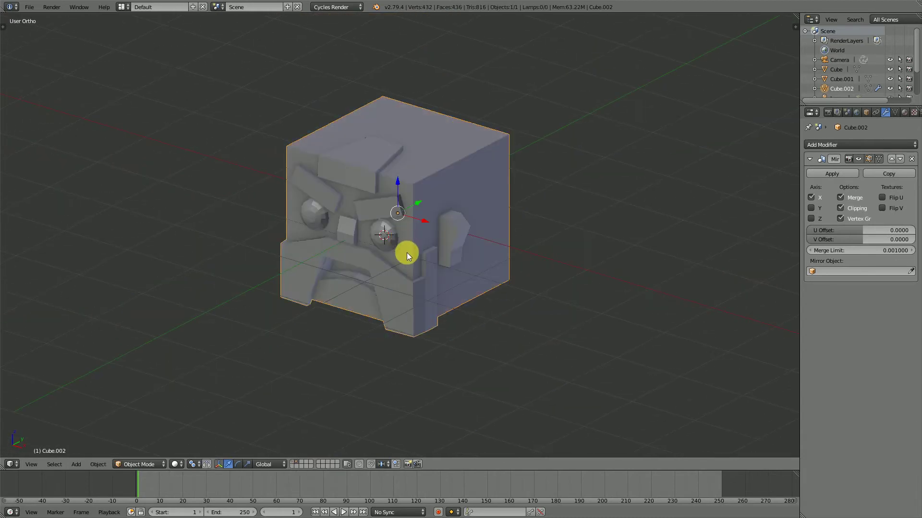
Reset the 3D cursor to the world origin and add a cube to the head mesh in Edit Mode
key("shift+c")
scroll(400, 295, "down", 3)
middle_click_drag(381, 301, 411, 287)
key("Tab")
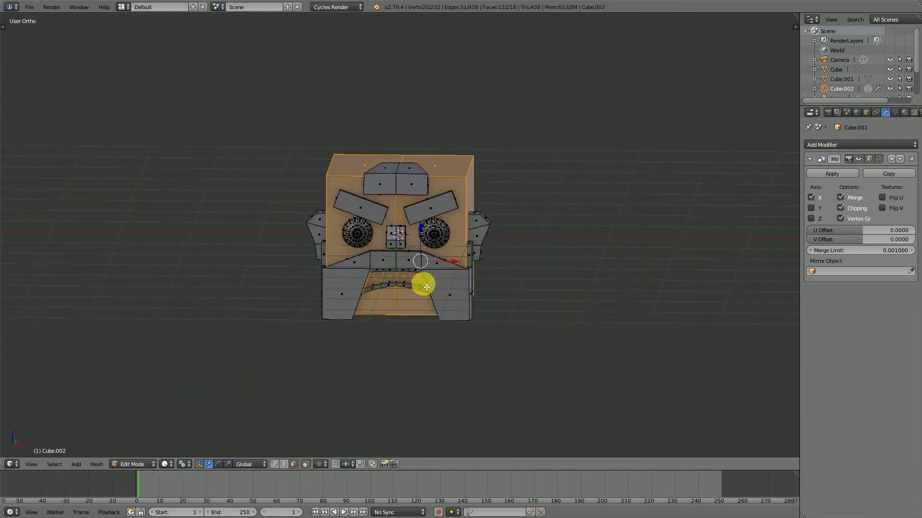
key("a")
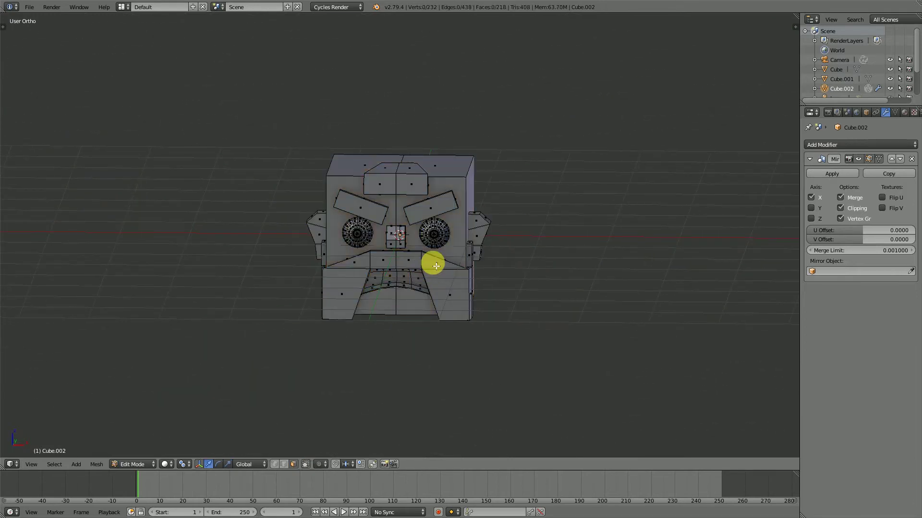
key("shift+a")
left_click(425, 244)
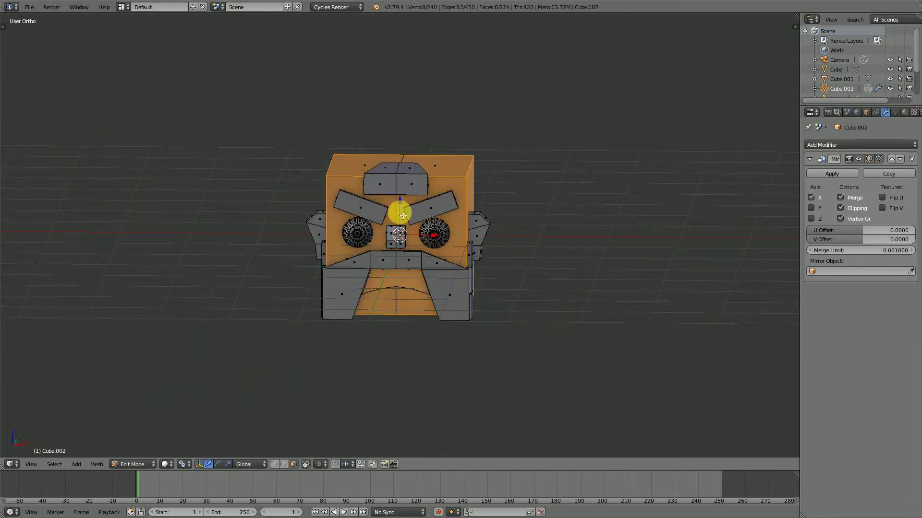
Move the new cube straight down below the head and scale it to 0.8
left_click_drag(403, 216, 406, 355)
key("KP_1")
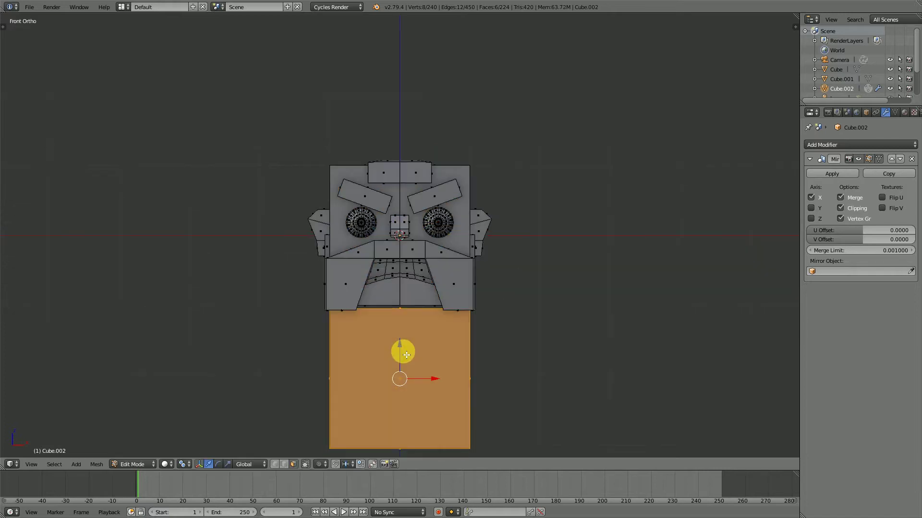
type("s.8")
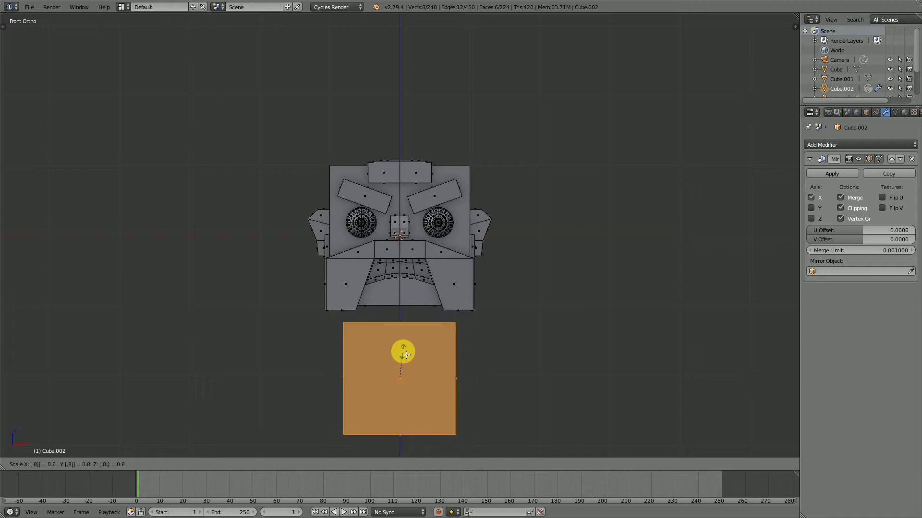
key("Return")
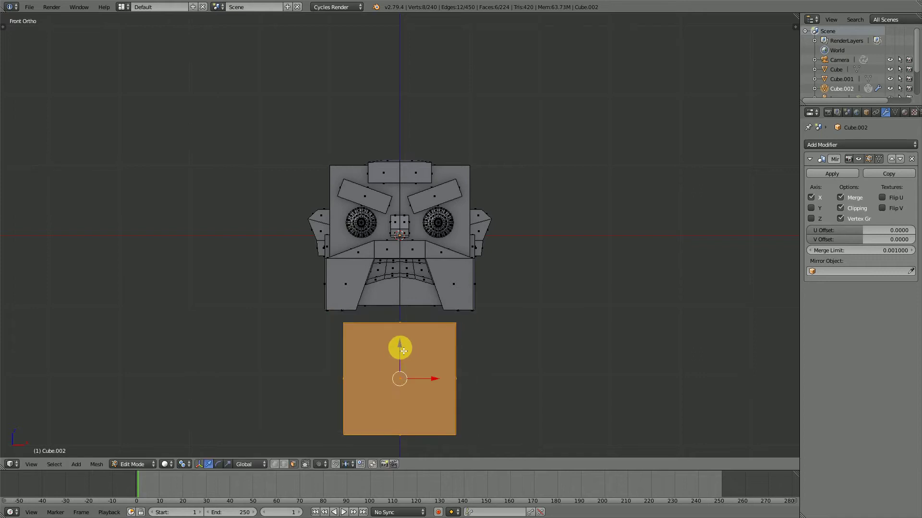
Raise the body cube against the underside of the head and add a centred vertical loop cut through it
left_click_drag(403, 351, 431, 327)
scroll(423, 346, "down", 2)
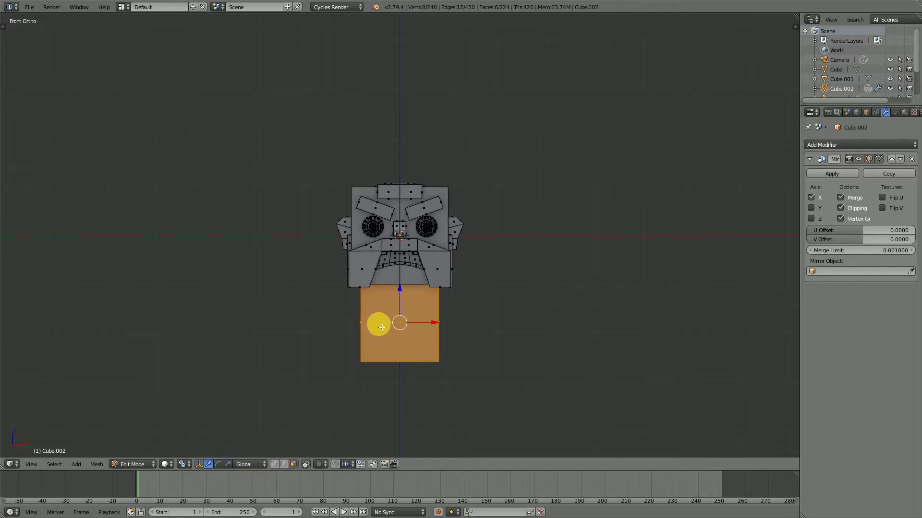
scroll(382, 328, "up", 7)
middle_click_drag(430, 370, 451, 368)
scroll(441, 336, "down", 3)
scroll(427, 330, "up", 1)
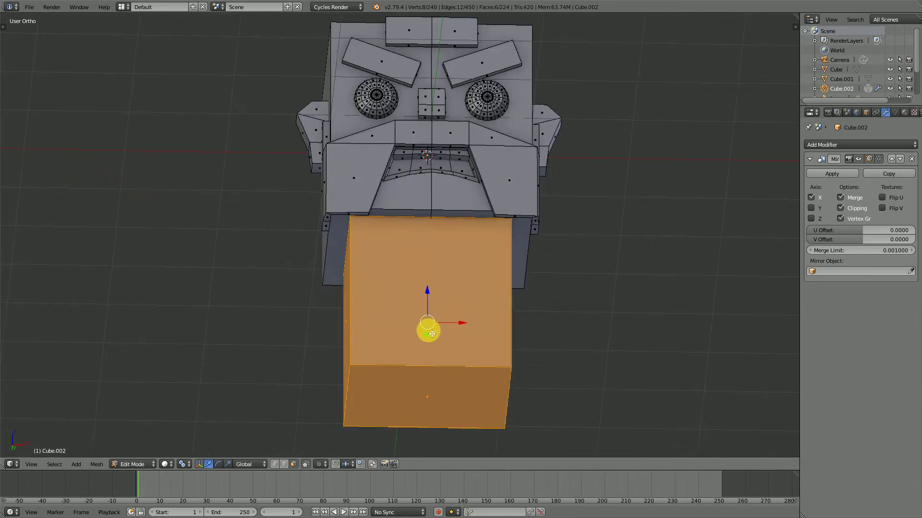
key("ctrl+r")
left_click(437, 372)
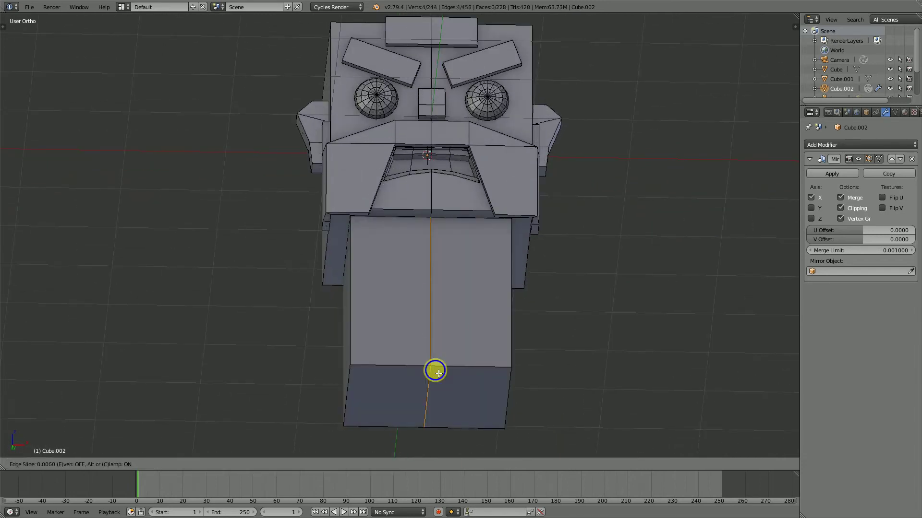
right_click(438, 372)
Switch to face selection and delete the outer side face on the body cube's half at negative X
mouse_move(365, 412)
middle_mouse_down()
mouse_move(415, 334)
mouse_move(374, 403)
middle_mouse_up()
left_click(335, 465)
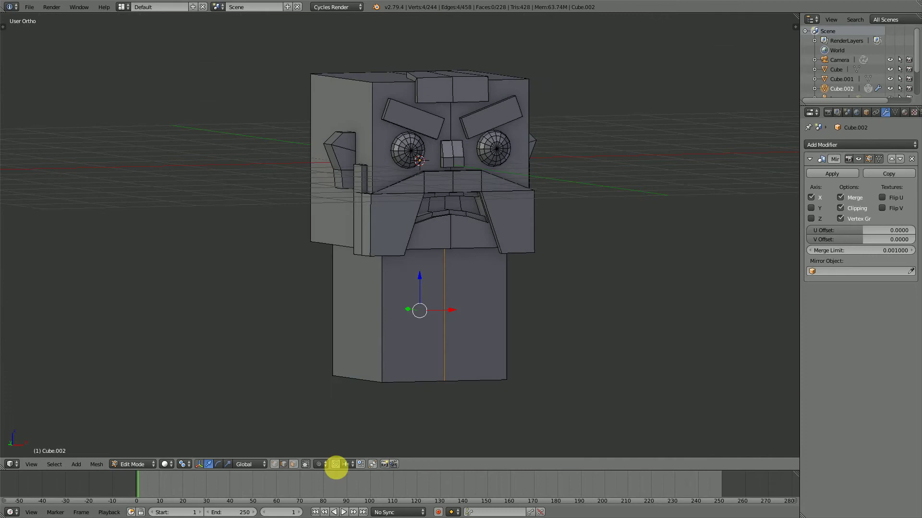
left_click(294, 464)
right_click(365, 313)
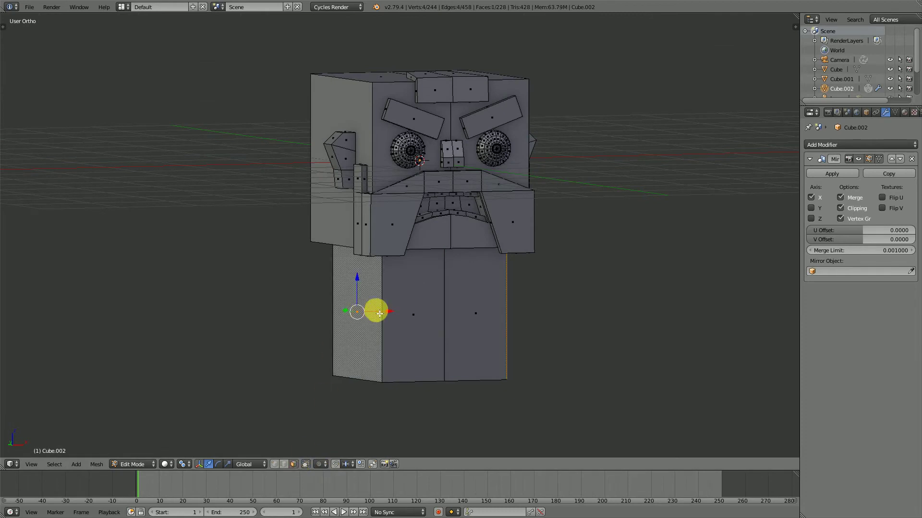
key("x")
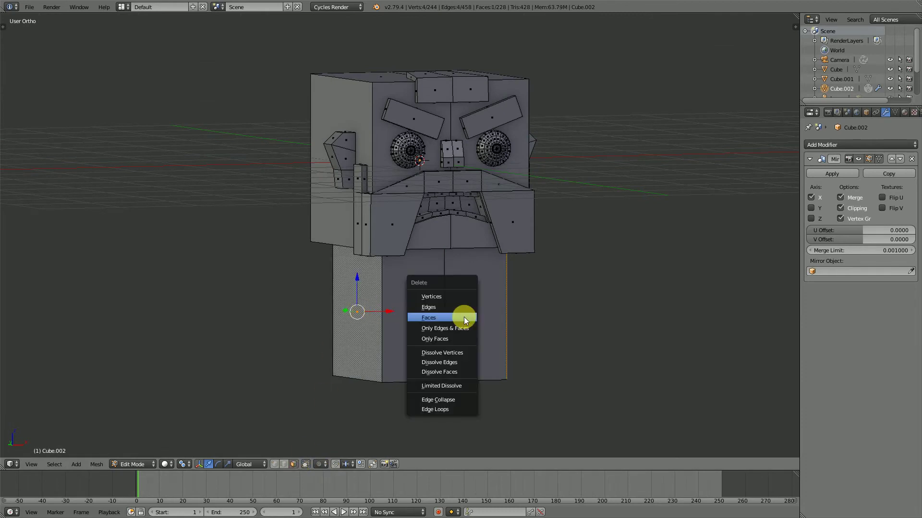
left_click(462, 319)
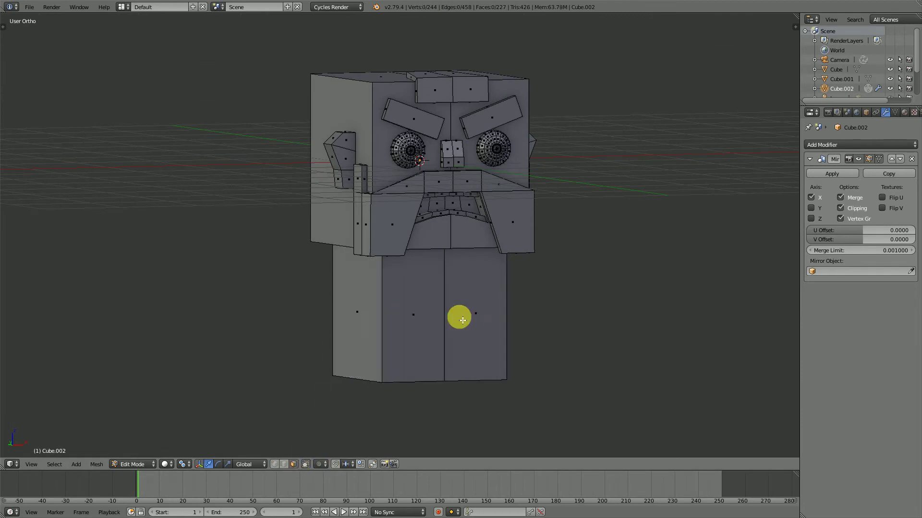
Hide the Mirror modifier's result, delete the rest of the body's half at negative X, and show the mirrored result again
left_click(859, 159)
middle_click_drag(417, 288, 402, 258)
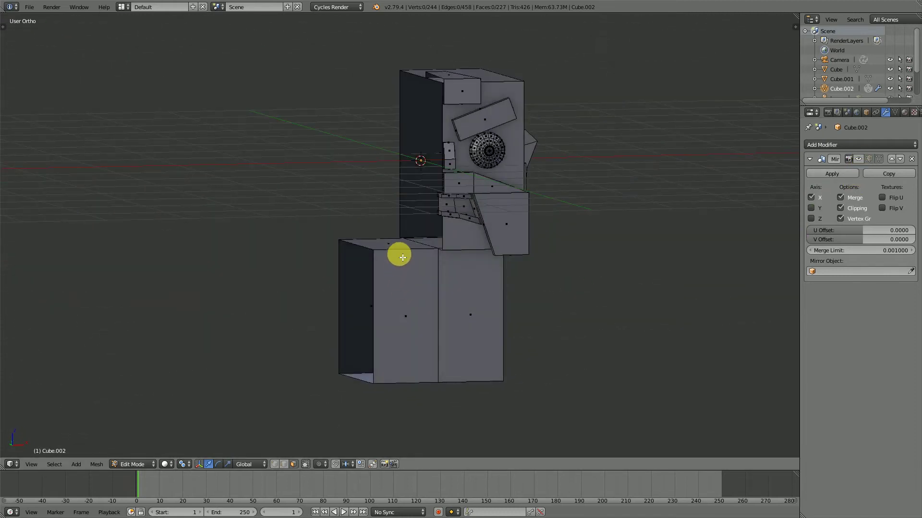
key("l")
key("x")
left_click(413, 288)
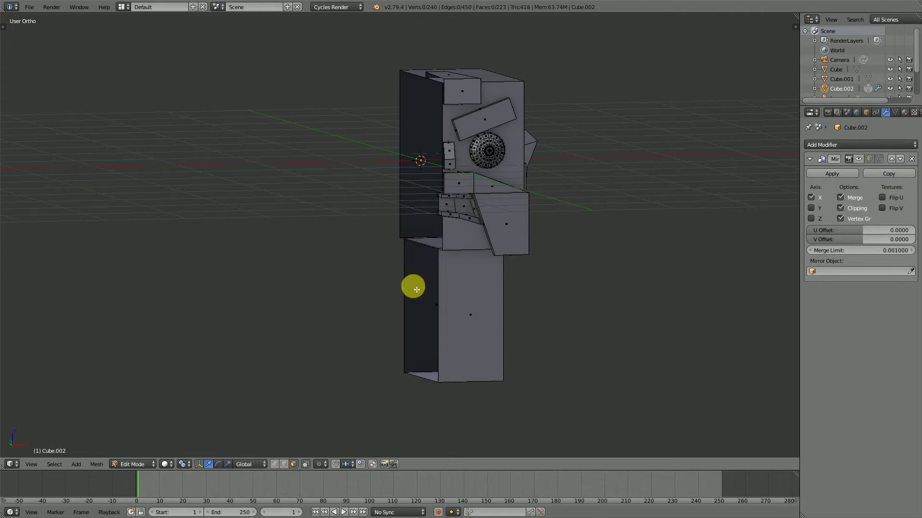
left_click(859, 160)
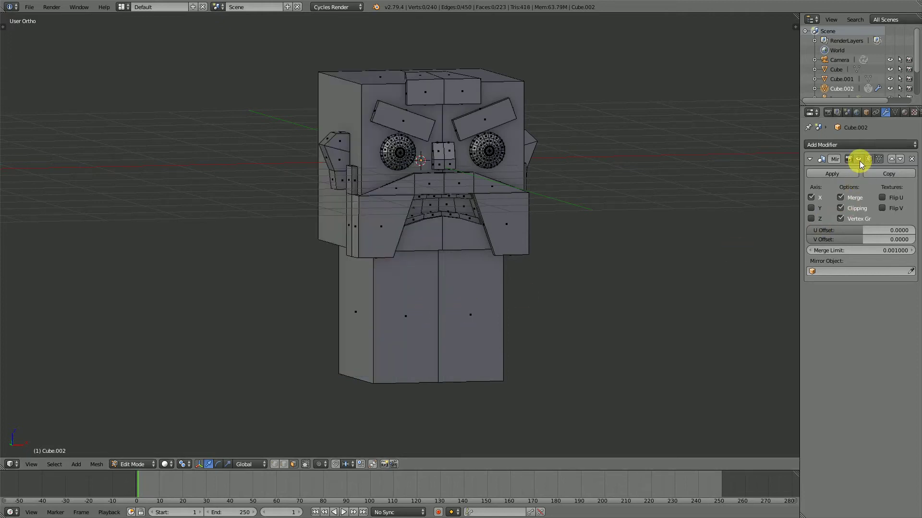
Inset the underside face of the body with a thickness of about 0.11 and open the Inset Faces options
middle_click_drag(422, 298, 494, 317)
right_click(472, 359)
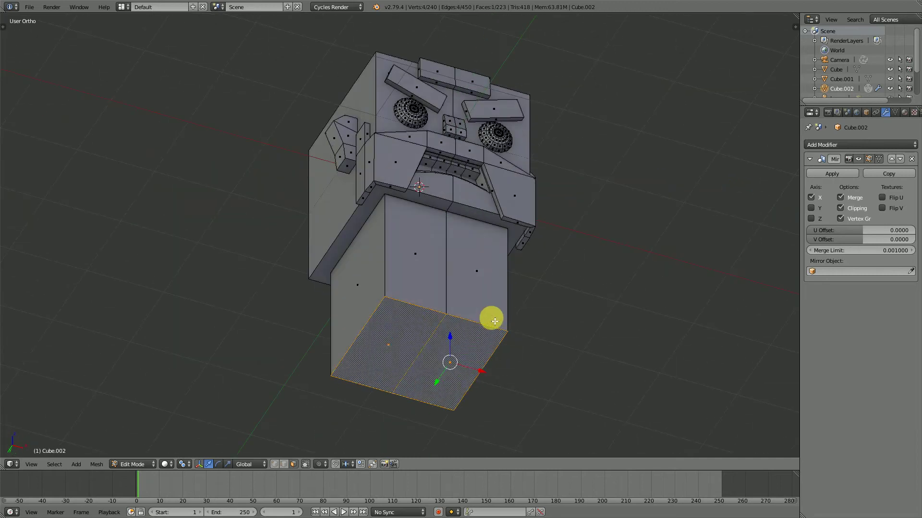
key("KP_Decimal")
scroll(494, 320, "down", 2)
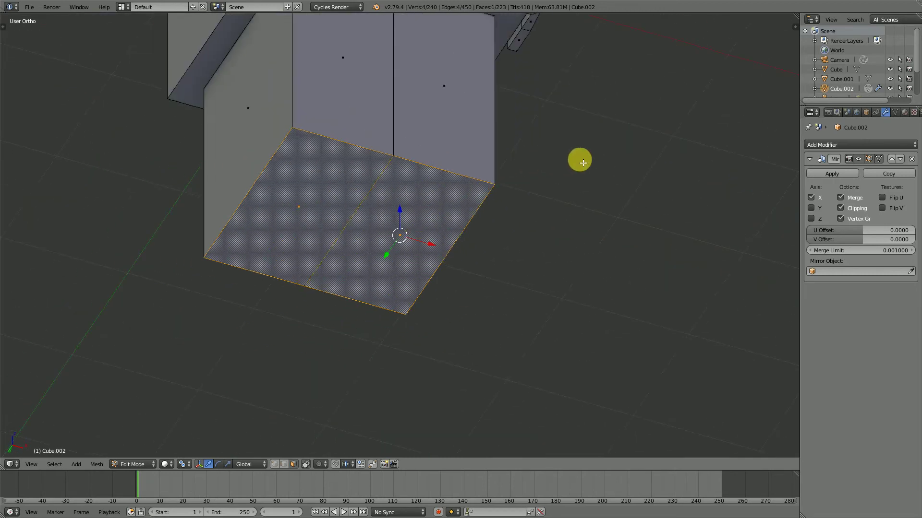
key("i")
left_click(610, 164)
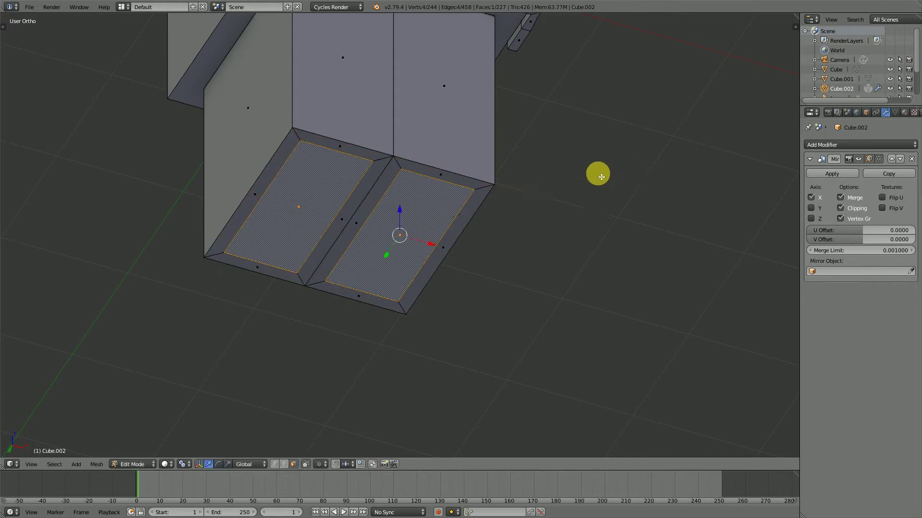
key("t")
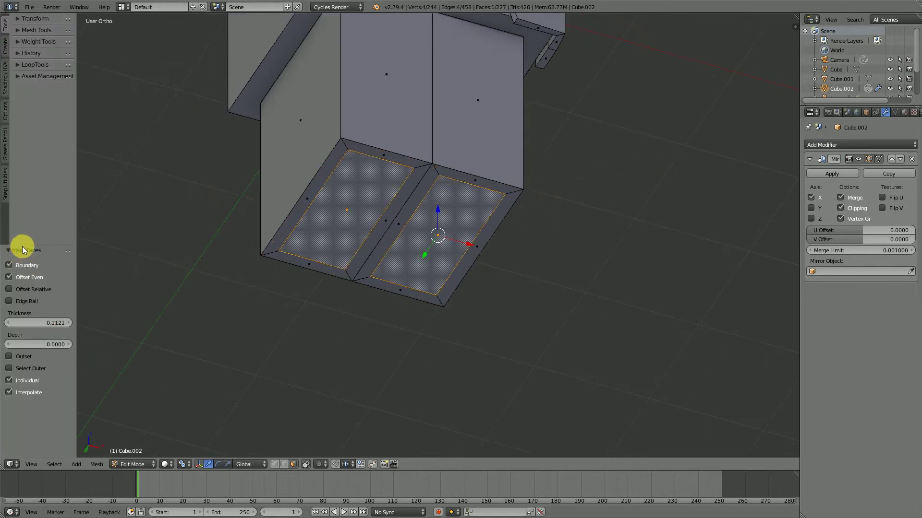
left_click_drag(26, 250, 27, 231)
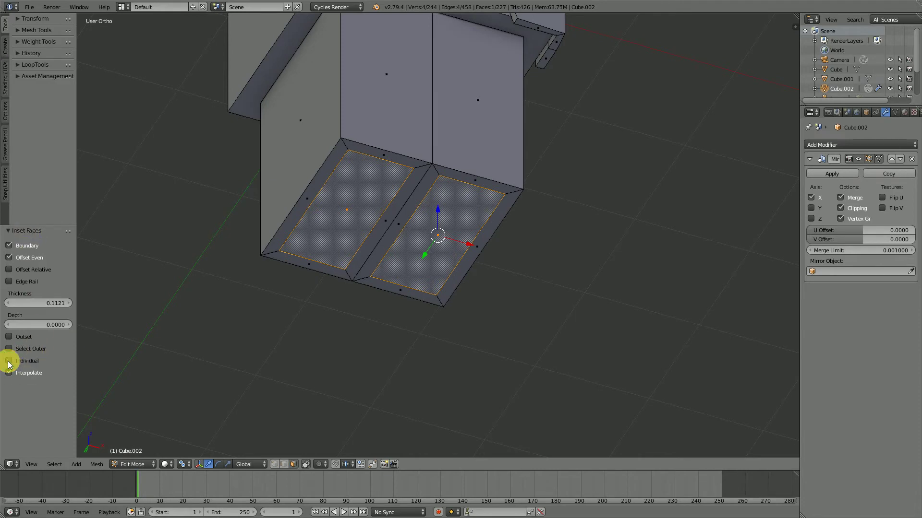
key("t")
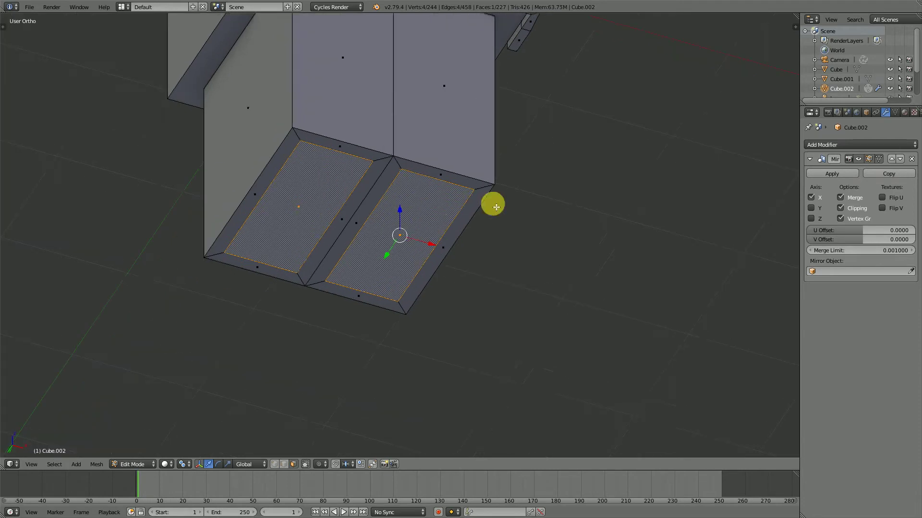
Scale the inset underside face along the Y axis to less than half its depth
key("s")
key("y")
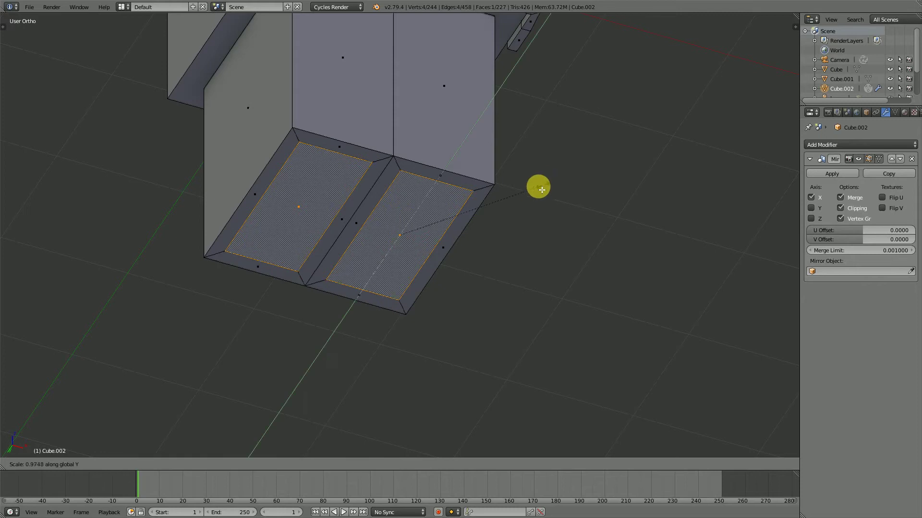
left_click(473, 225)
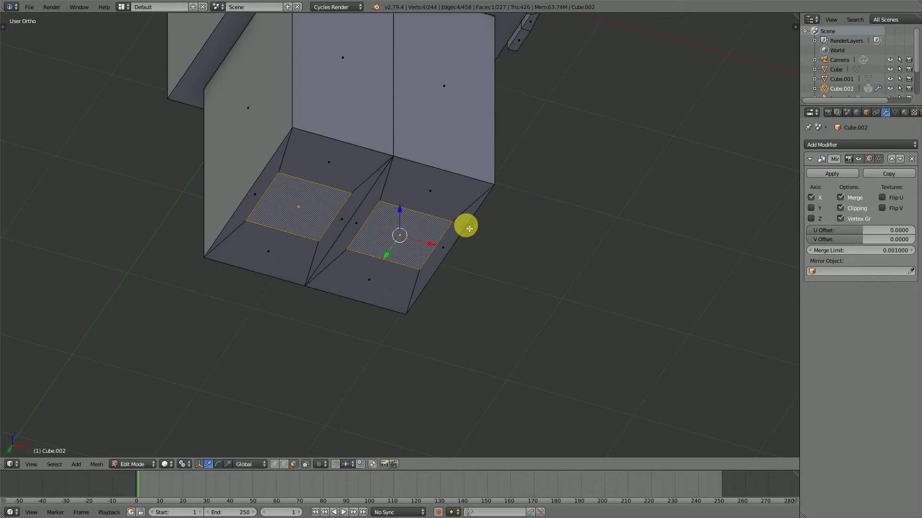
Extrude the inset face a short way straight down in front view to form the mirrored pair of legs
middle_click_drag(467, 225, 442, 292)
key("KP_1")
scroll(432, 278, "down", 3)
scroll(451, 292, "up", 3)
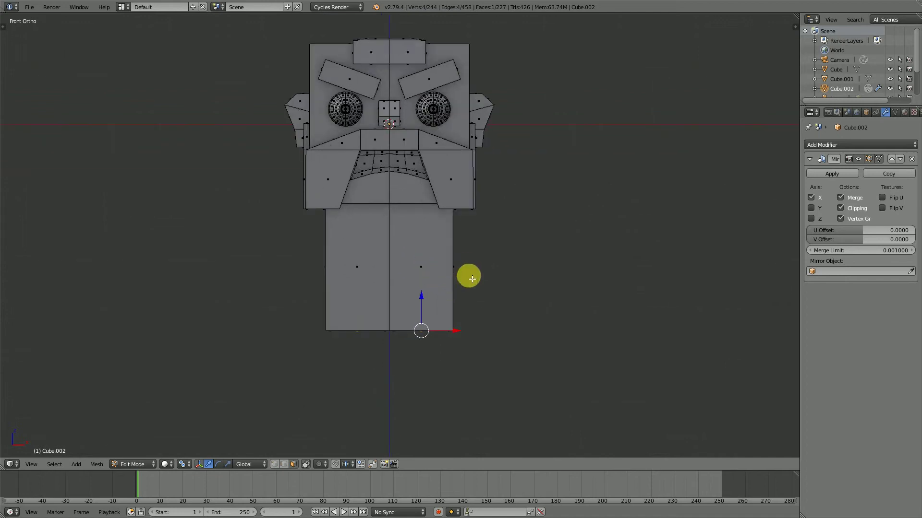
key("e")
left_click(469, 316)
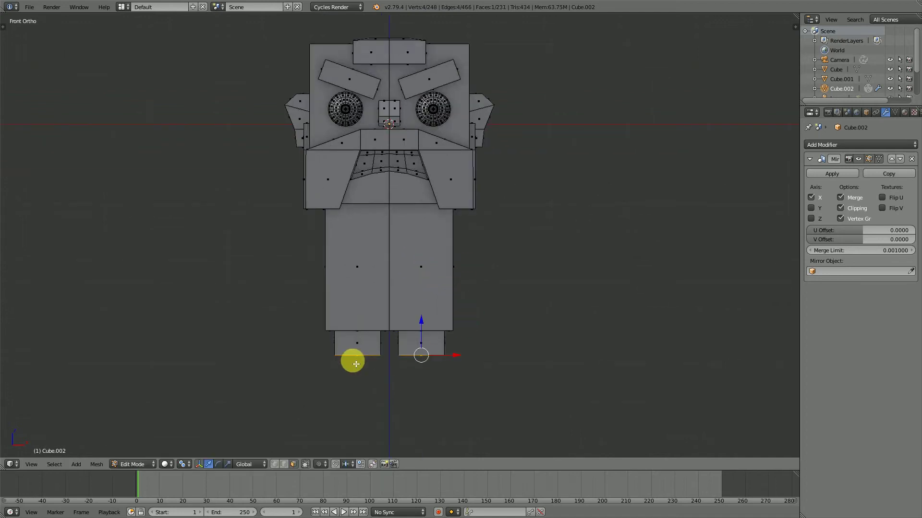
Leave Edit Mode and compare the model's proportions with the finished reference character on the other layer
scroll(358, 360, "down", 3)
key("Tab")
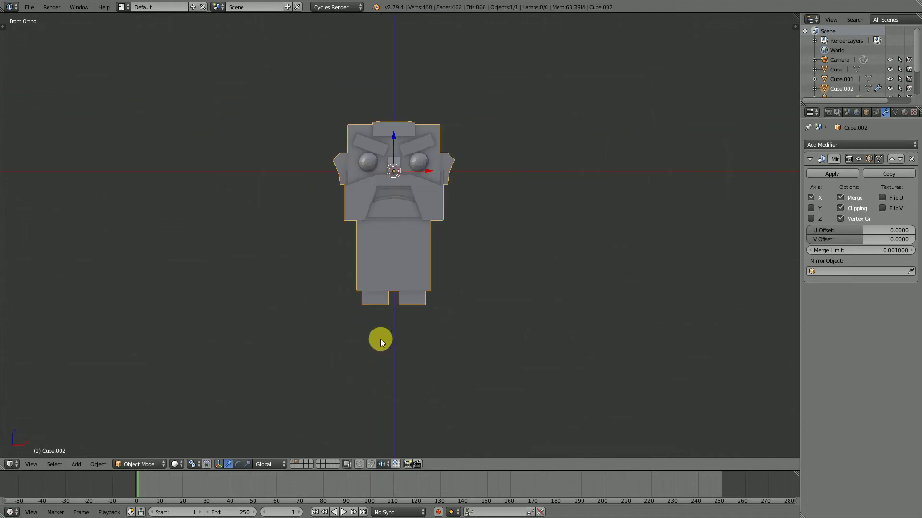
left_click(294, 462)
middle_click_drag(372, 215, 358, 318, "shift")
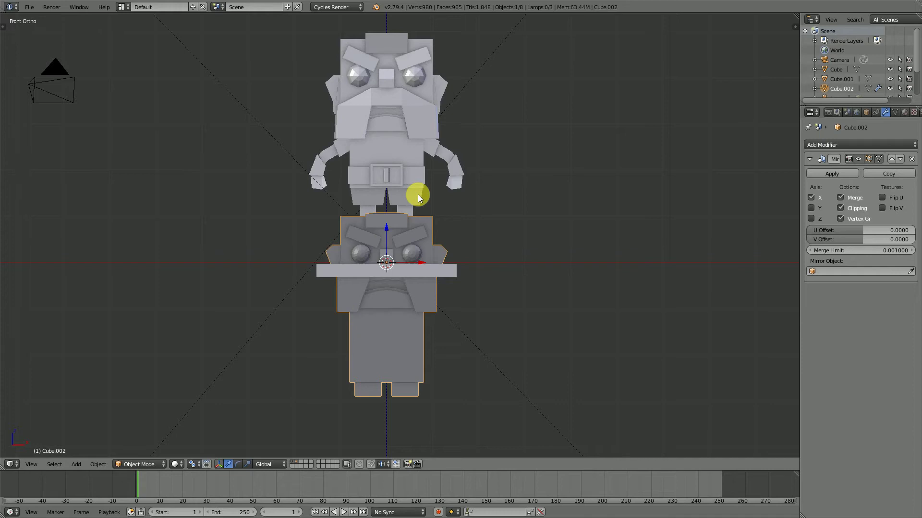
middle_click_drag(424, 353, 424, 317)
left_click(297, 460)
Return to Edit Mode and select the extruded leg's bottom and side faces
scroll(403, 344, "up", 3)
key("Tab")
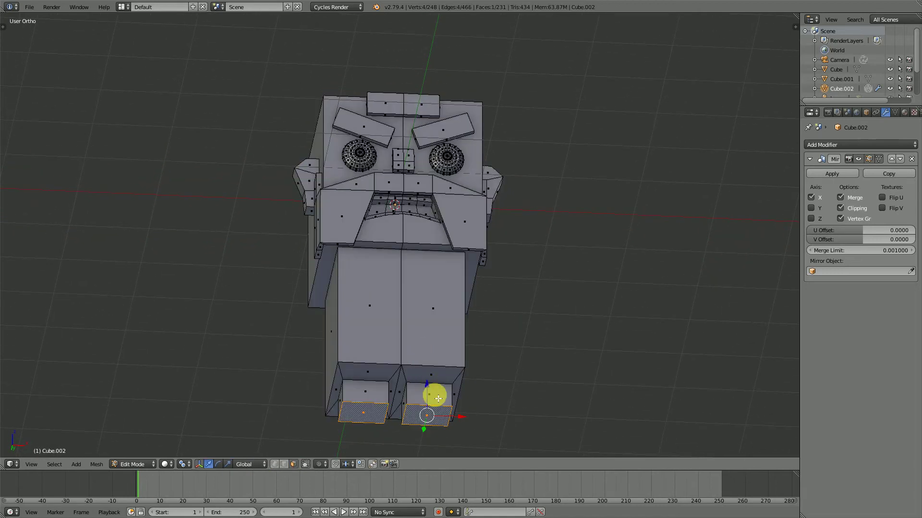
right_click(436, 395)
middle_click_drag(436, 395, 438, 283, "shift")
scroll(520, 351, "up", 2)
key("ctrl+KP_Add")
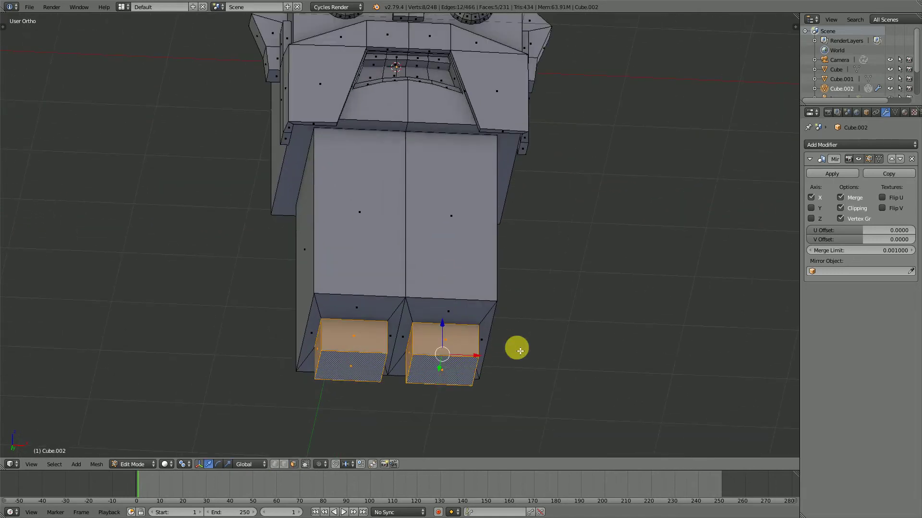
scroll(488, 359, "up", 2)
key("KP_1")
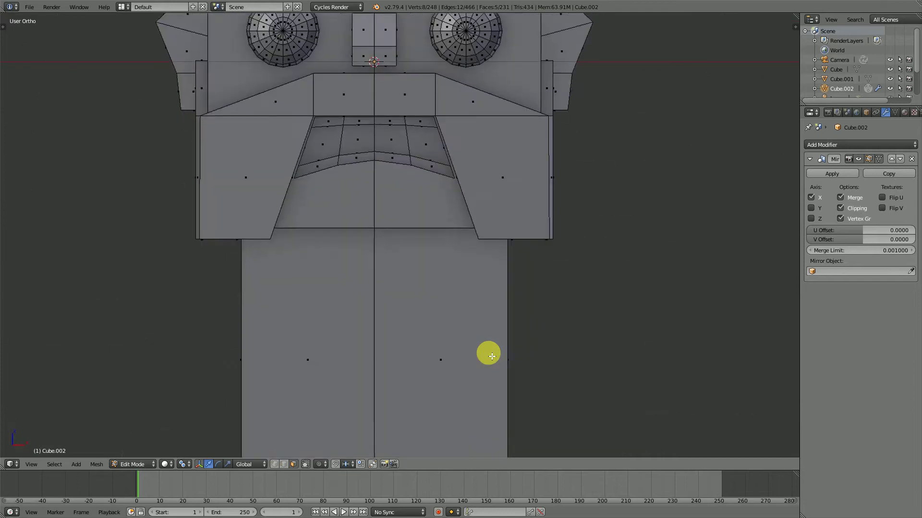
key("KP_Decimal")
scroll(341, 217, "down", 3)
middle_click_drag(331, 240, 344, 195)
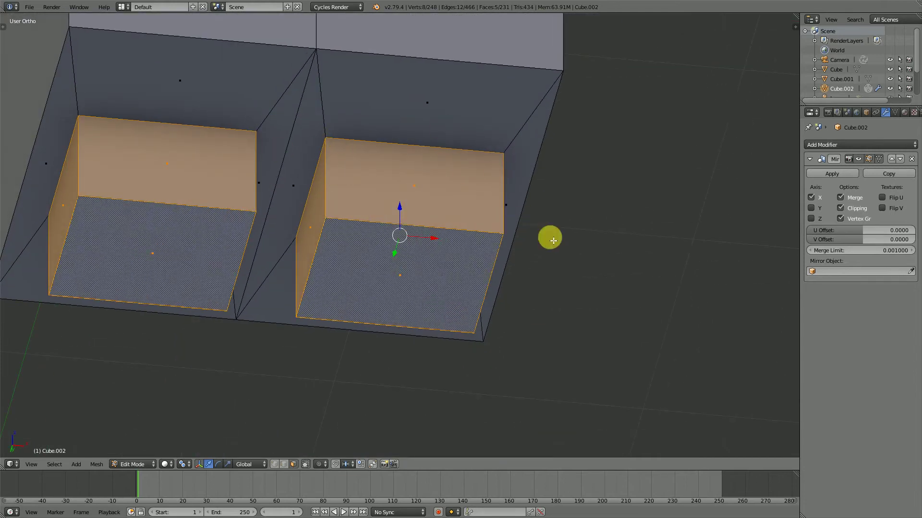
Scale the selected extruded block faces beneath the torso outward by about 1.3, locking the Z axis
key("shift+s")
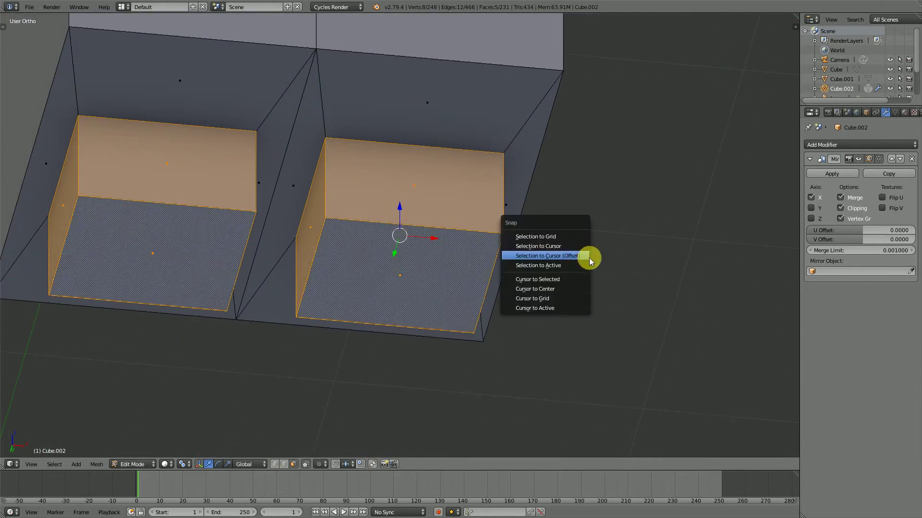
left_click(589, 257)
key("s")
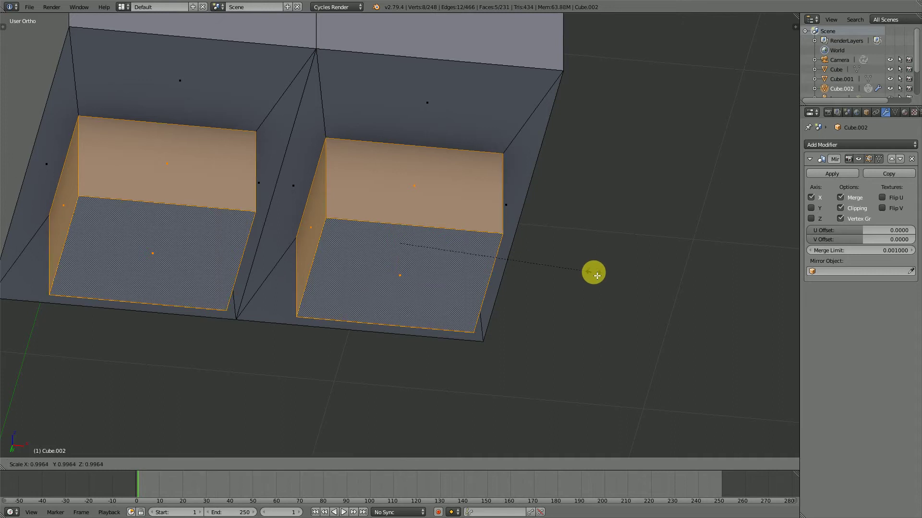
key("shift+z")
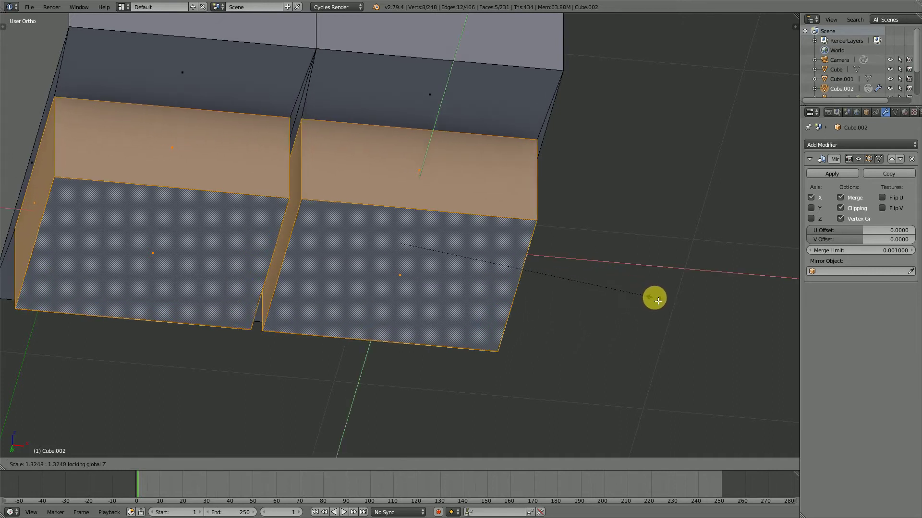
left_click(659, 302)
Select only the bottom face of the extruded block and scale it down to taper the upper leg
scroll(414, 268, "down", 3)
mouse_move(414, 267)
middle_mouse_down()
mouse_move(371, 301)
mouse_move(430, 264)
middle_mouse_up()
right_click(431, 265)
key("s")
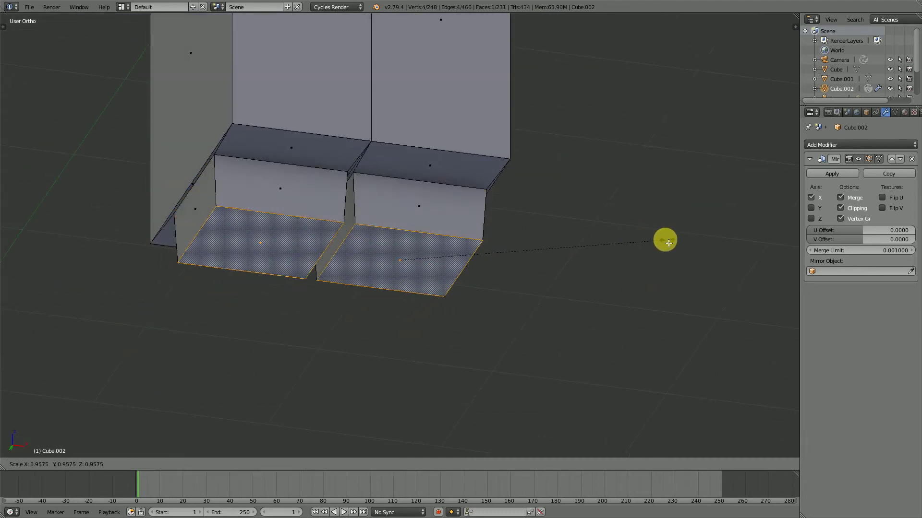
left_click(628, 246)
Inset the bottom face of the tapered upper leg to outline a narrower leg
middle_click_drag(432, 276, 394, 270)
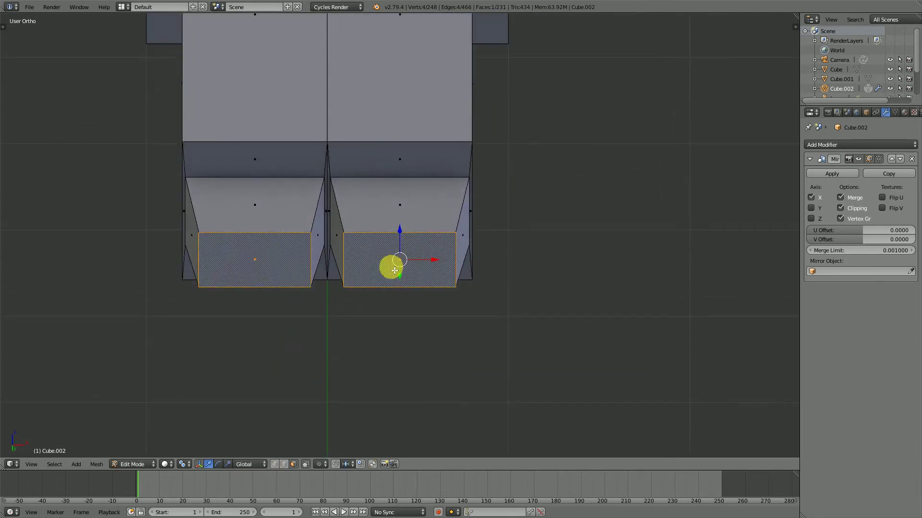
key("KP_1")
scroll(391, 263, "down", 7)
scroll(379, 284, "up", 5)
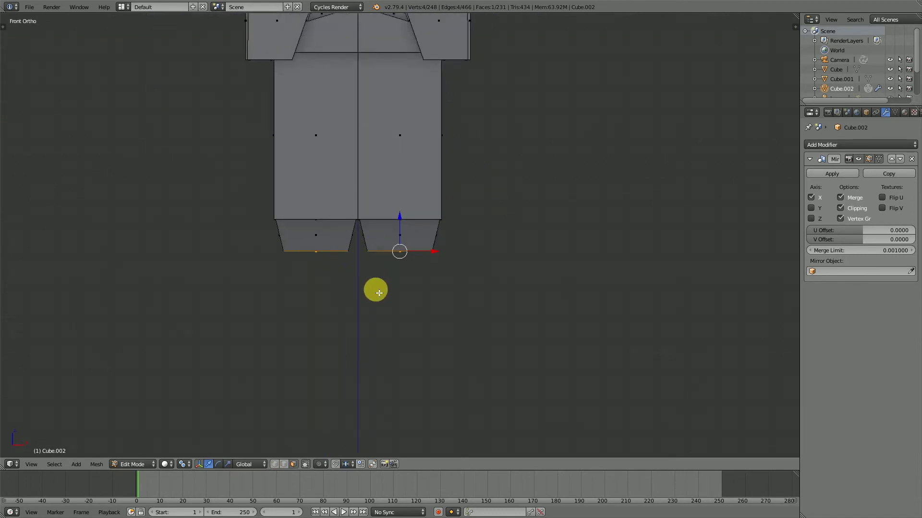
scroll(399, 283, "up", 3)
middle_click_drag(428, 274, 456, 208)
key("i")
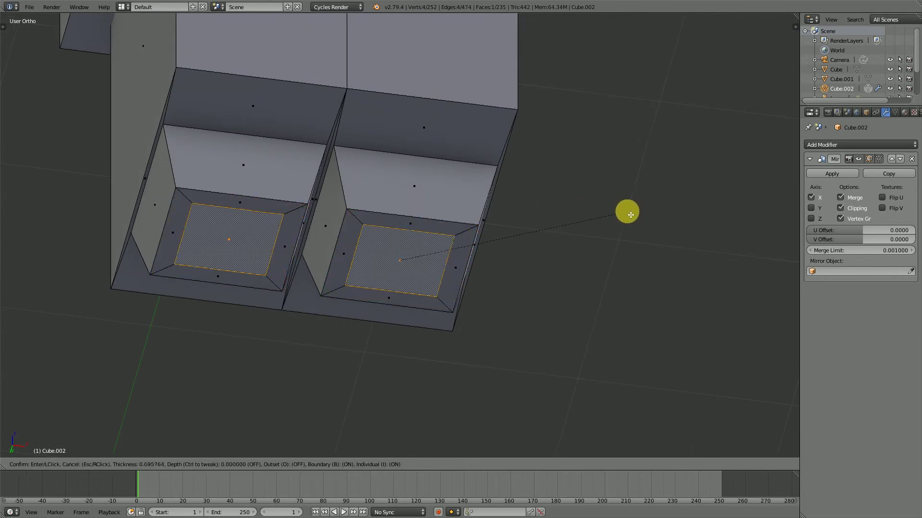
left_click(621, 215)
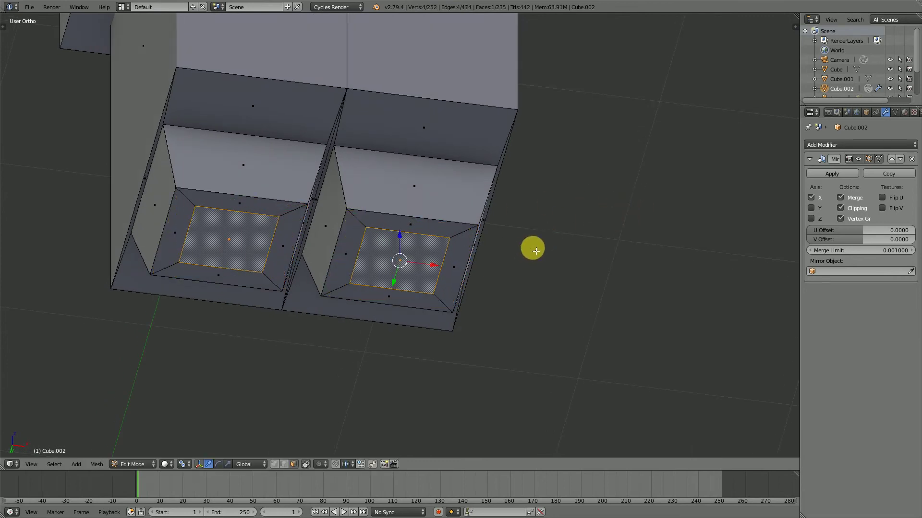
Extrude the inset face downward to form a narrow leg beneath the tapered block
key("e")
left_click(545, 335)
scroll(490, 315, "down", 2)
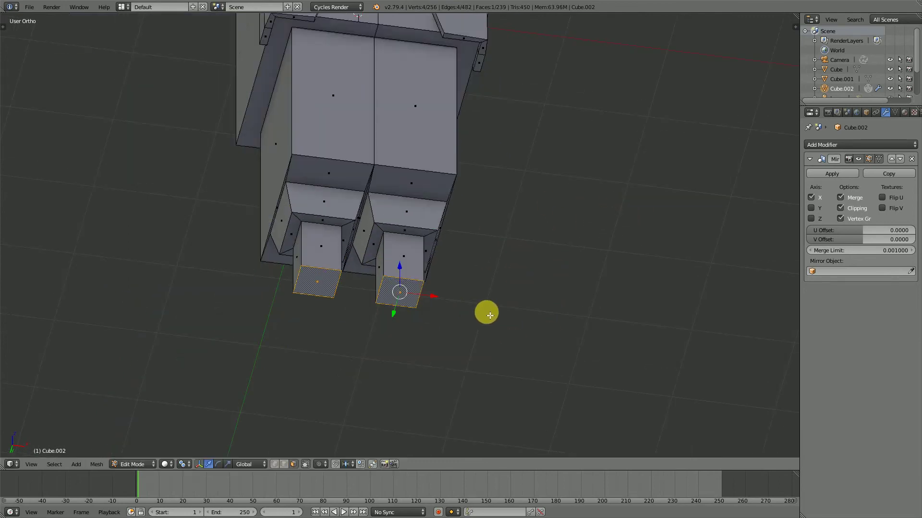
key("KP_1")
scroll(448, 325, "down", 3)
scroll(450, 333, "up", 5)
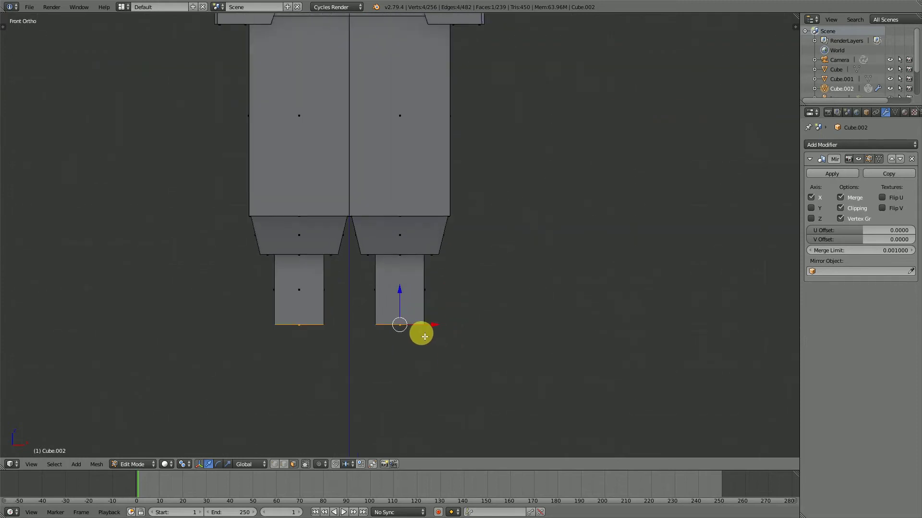
scroll(408, 333, "up", 1)
left_click_drag(403, 315, 438, 309)
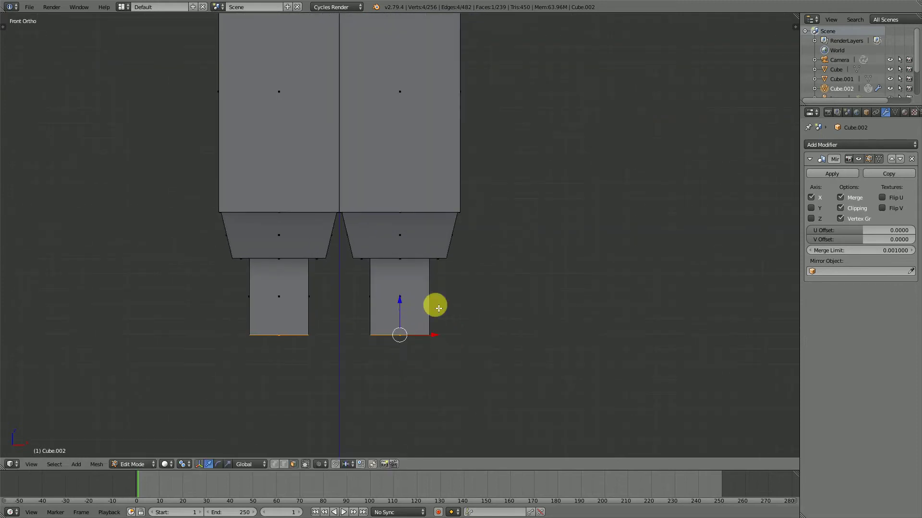
scroll(467, 319, "down", 3)
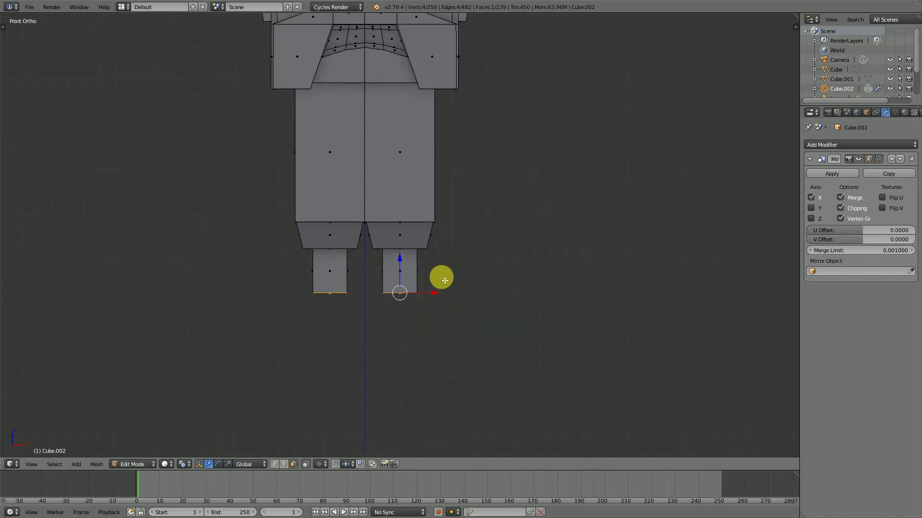
Extrude the leg's end face down about 0.3 for the lower leg, and again about 0.06 for the foot's thickness
key("e")
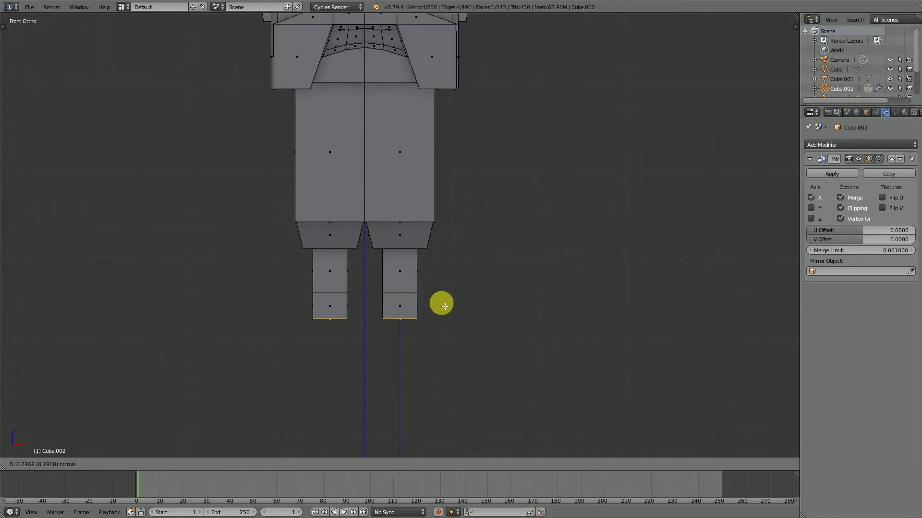
left_click(445, 304)
middle_click_drag(442, 305, 469, 309)
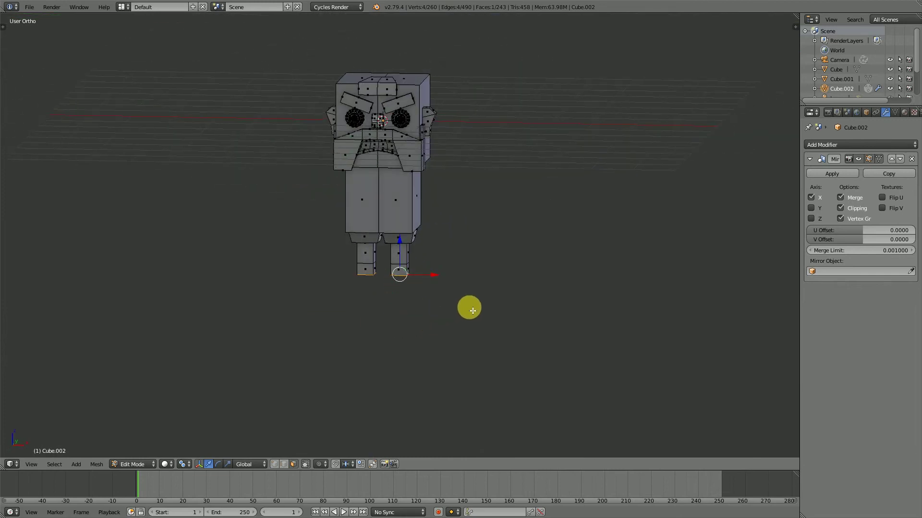
key("KP_1")
scroll(439, 311, "up", 1)
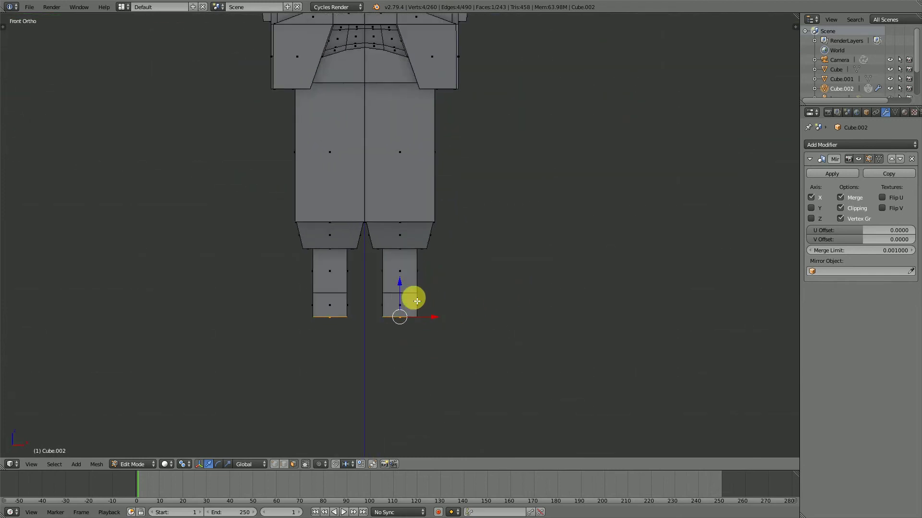
scroll(416, 313, "up", 1)
key("e")
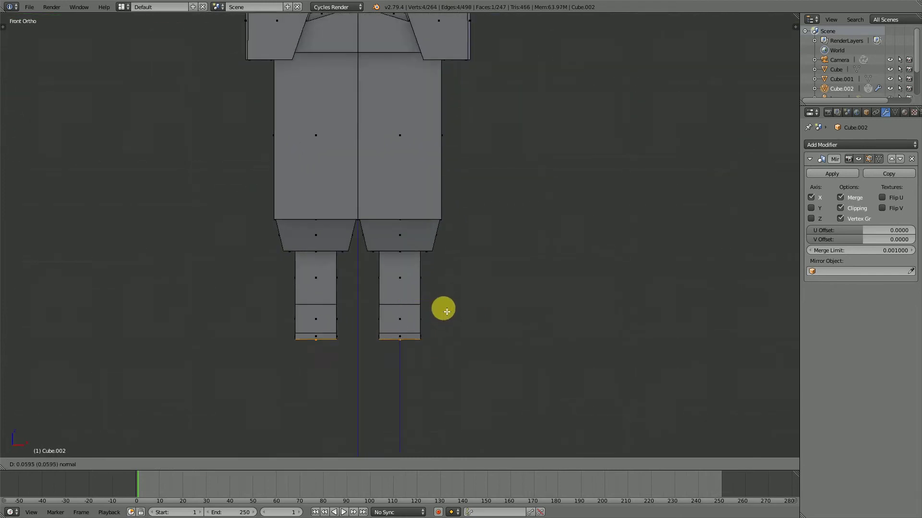
left_click(446, 314)
Extrude the front face of the thin bottom leg section forward about 0.24 to form the foot
middle_click_drag(451, 331, 381, 370)
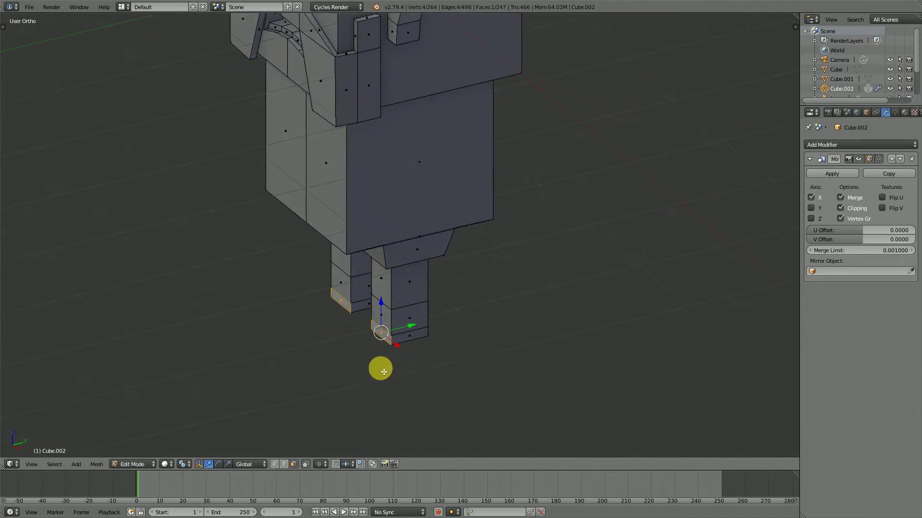
key("e")
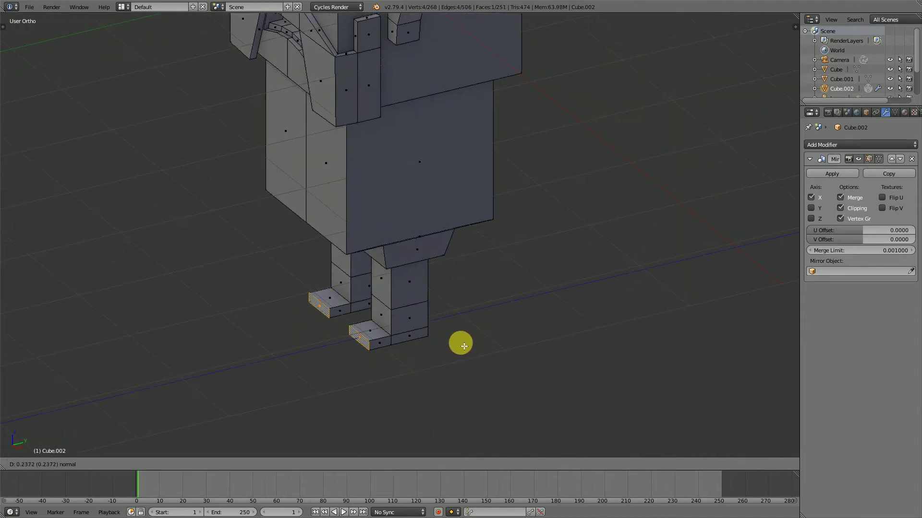
left_click(461, 344)
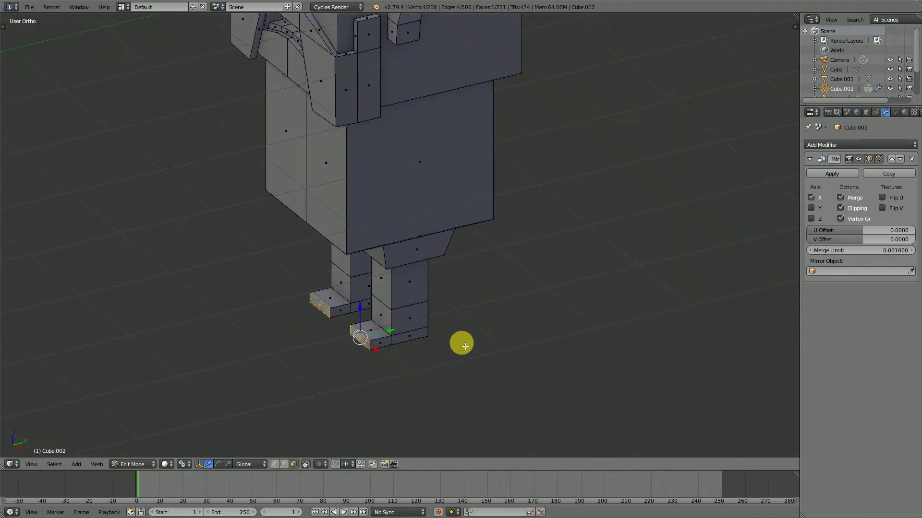
In edge selection mode, lower the foot's upper front edge about 0.03 along Z to slope the toe
left_click(284, 464)
right_click(362, 333)
key("g")
key("z")
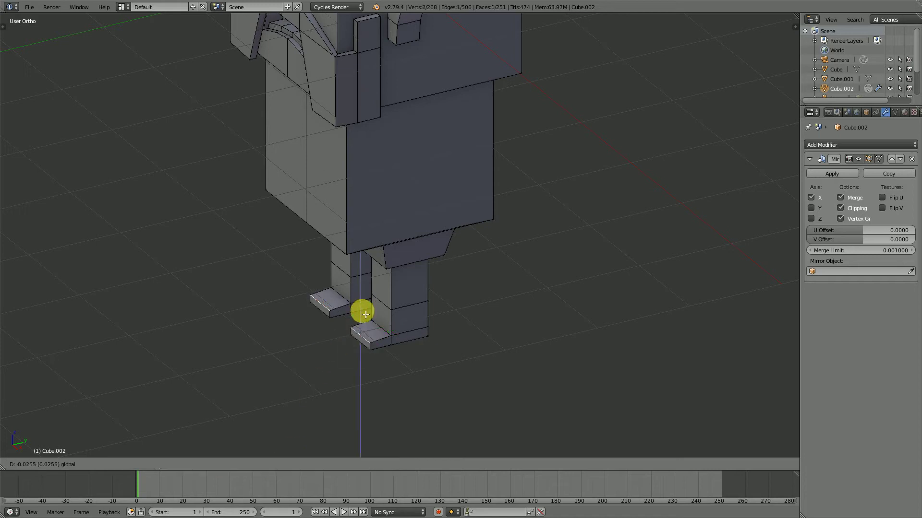
left_click(366, 316)
middle_click_drag(366, 316, 417, 230)
Add a horizontal edge loop at the torso's mid-height and two evenly spaced loops in its lower half
key("KP_1")
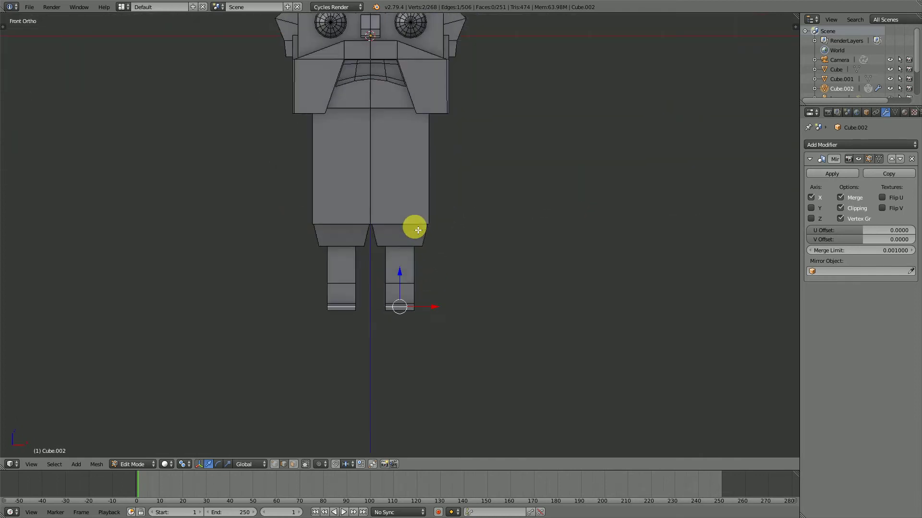
middle_click_drag(404, 184, 446, 241, "shift")
scroll(480, 233, "up", 2)
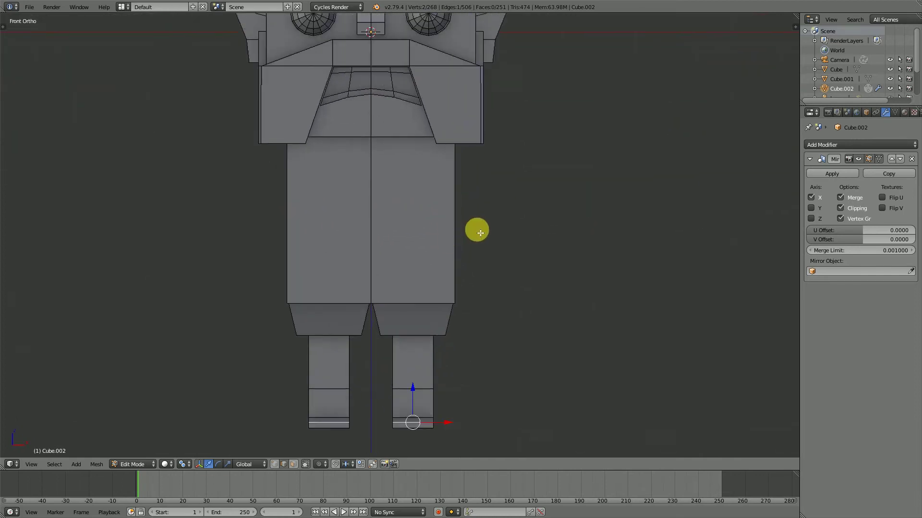
key("ctrl+r")
left_click(465, 234)
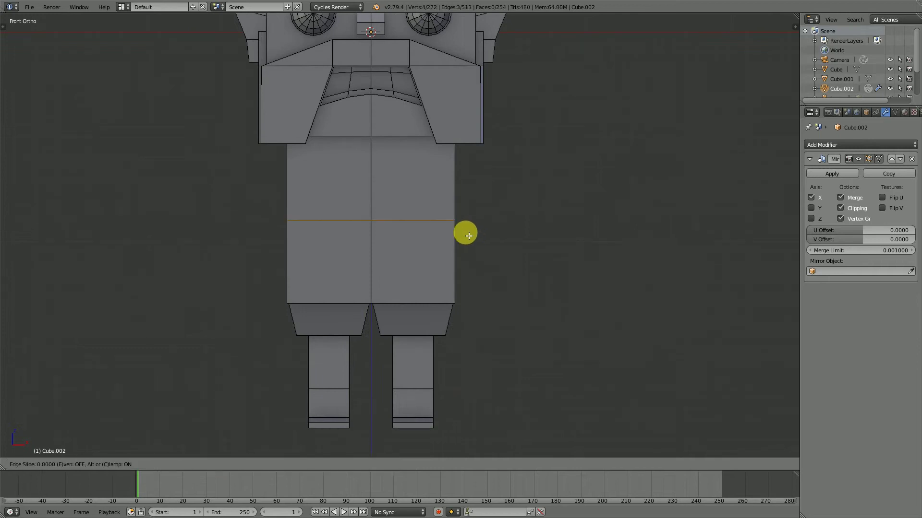
left_click(468, 236)
scroll(480, 280, "up", 1)
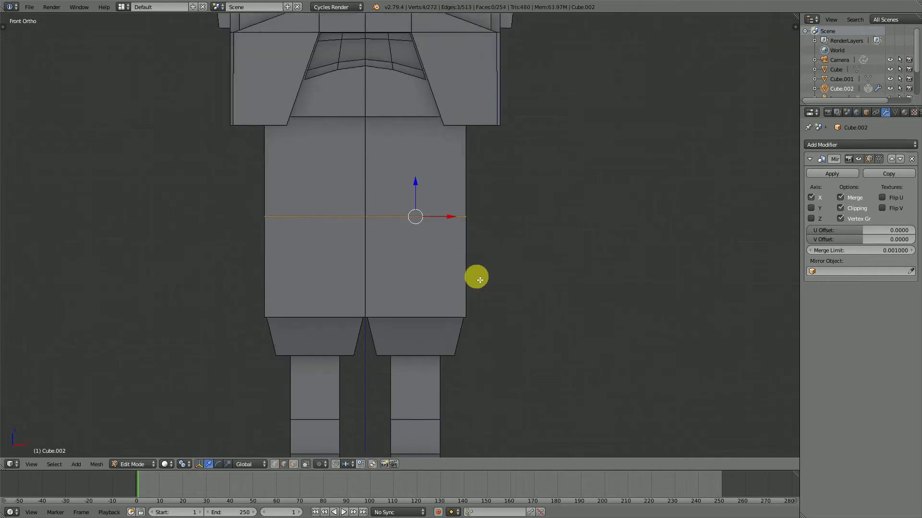
key("ctrl+r")
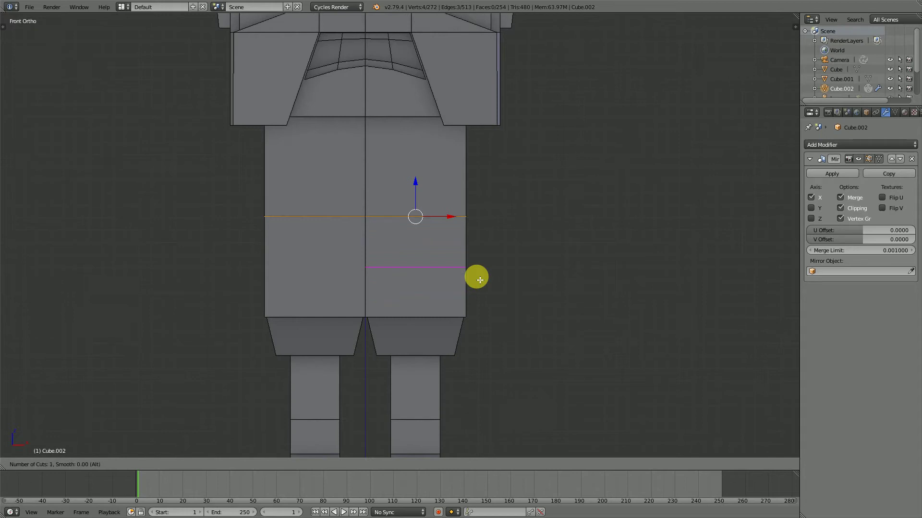
left_click(479, 280)
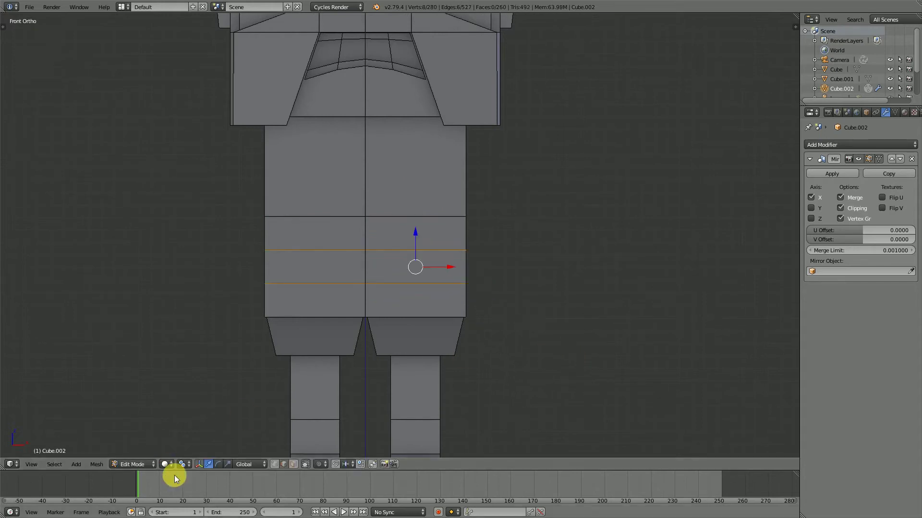
Change the pivot point and spread the two new edge loops apart around their shared centre, scaling about 1.75 along Z
left_click(183, 465)
left_click(213, 421)
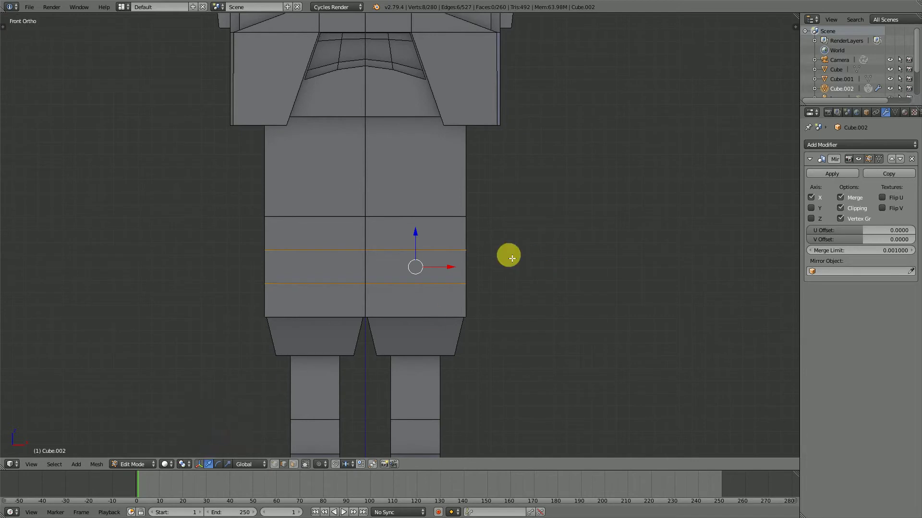
key("s")
key("z")
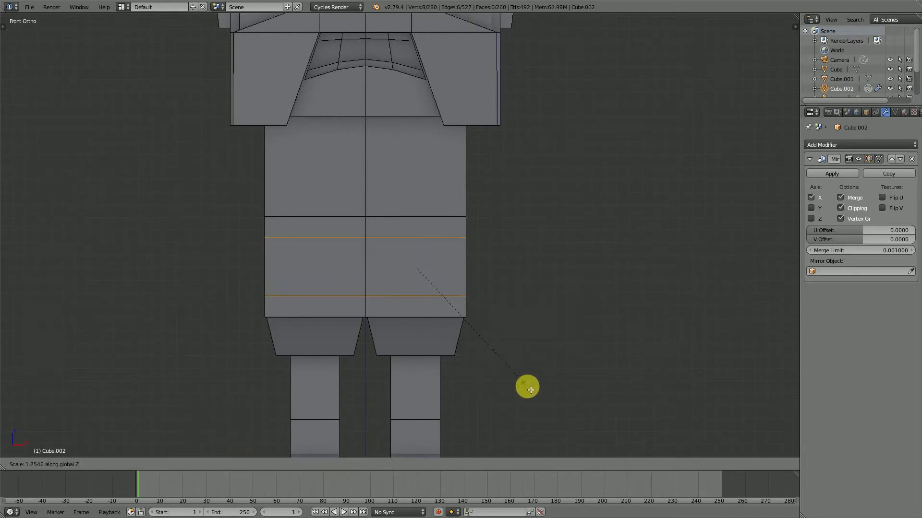
left_click(531, 389)
In face selection mode, select the wide band of faces around the lower torso and extrude it in place
middle_click_drag(498, 304, 432, 325)
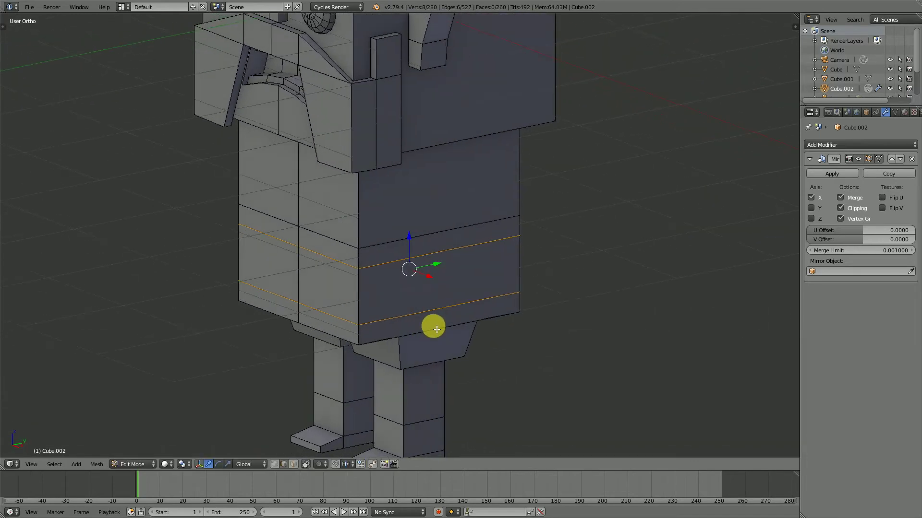
left_click(294, 464)
left_click(353, 293)
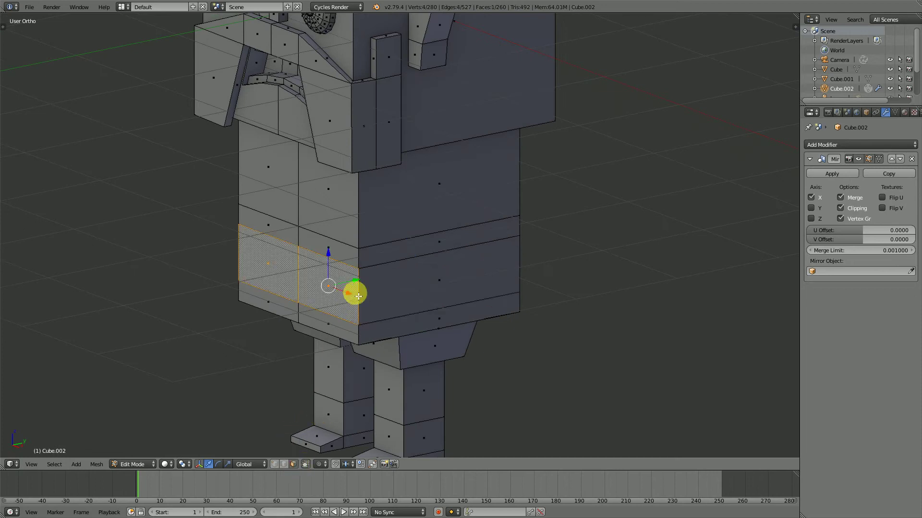
middle_click_drag(584, 253, 402, 298)
left_click(469, 273, "shift")
key("e")
right_click(523, 305)
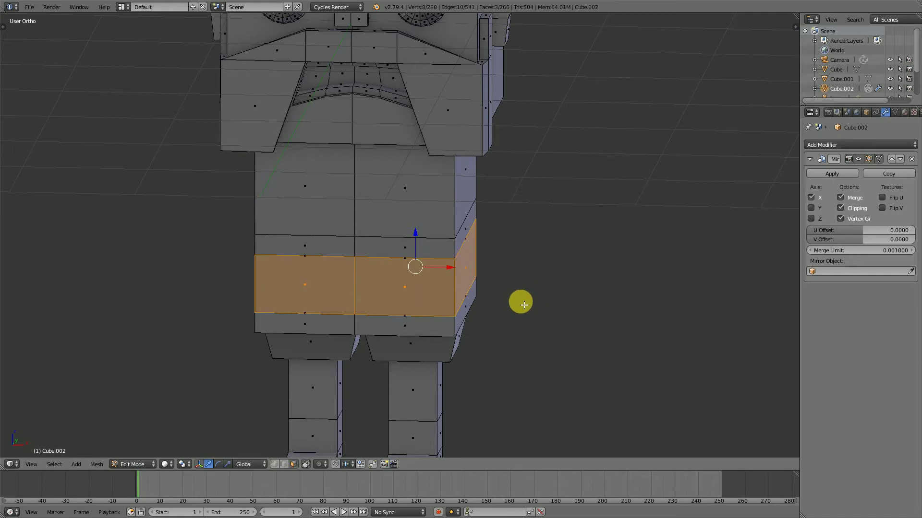
Scale the extruded band outward by about 1.05 with the Z axis locked to form a raised belt
middle_click_drag(490, 308, 492, 324)
key("s")
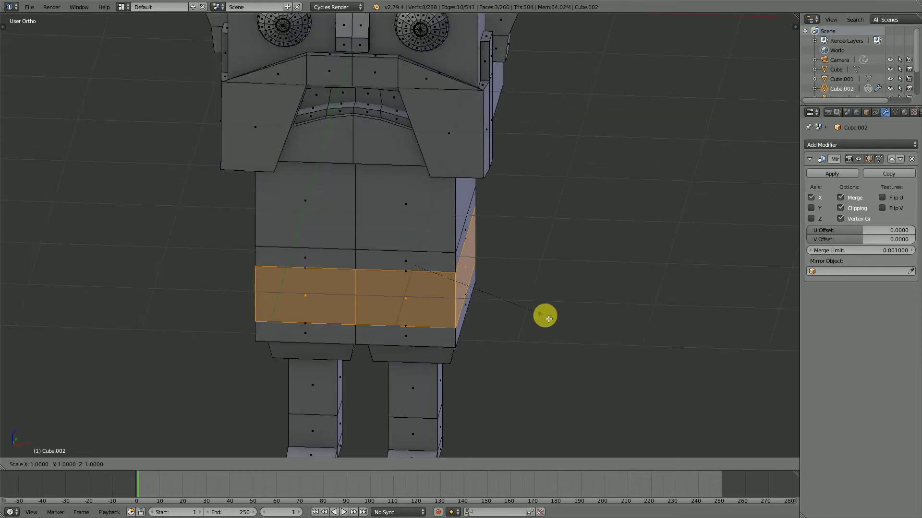
key("shift+z")
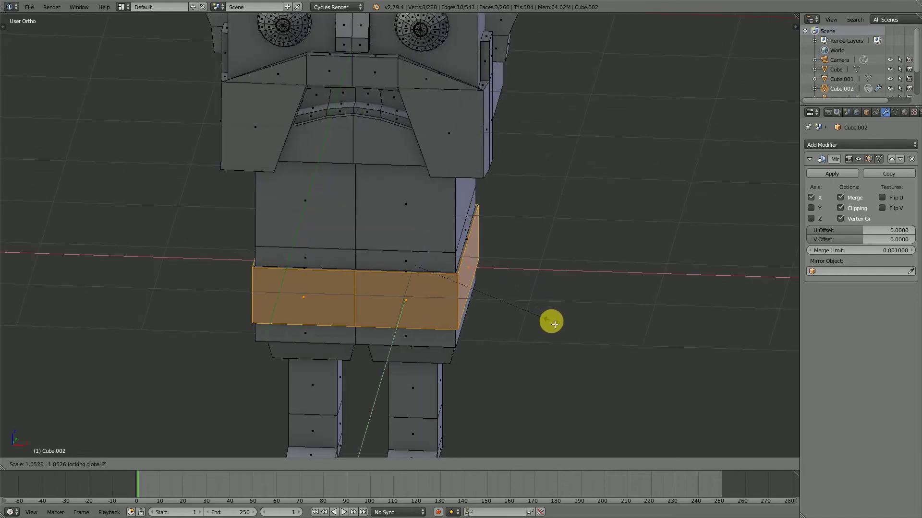
left_click(552, 326)
Scale the belt band by about 0.998 along Y and deselect all faces
middle_click_drag(552, 323, 397, 302)
middle_click_drag(352, 281, 377, 344)
key("s")
key("y")
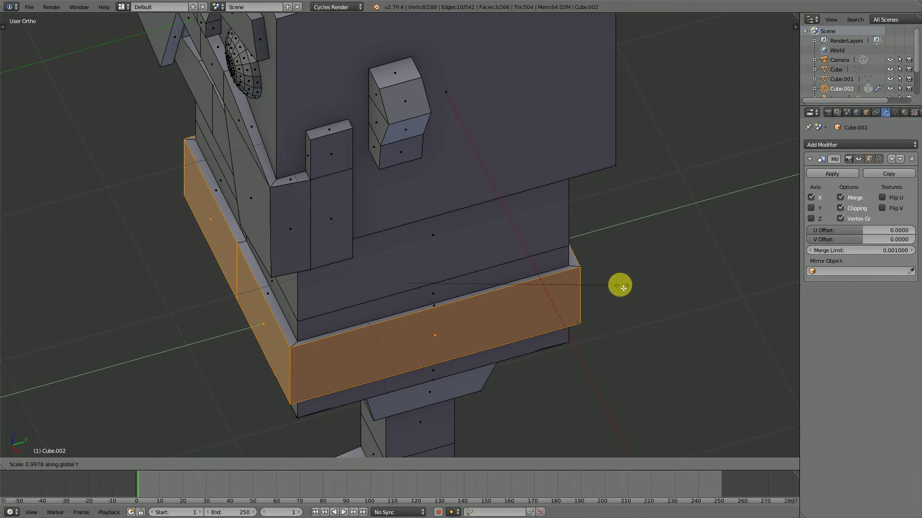
left_click(622, 288)
middle_click_drag(321, 290, 430, 258)
key("a")
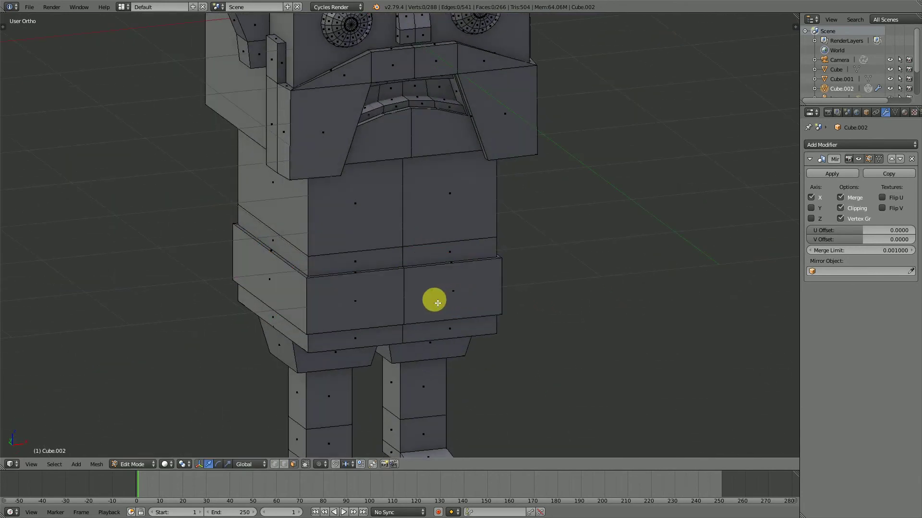
Duplicate the belt's front face in place and move the copy along X toward the body's centre
middle_click_drag(434, 300, 345, 358)
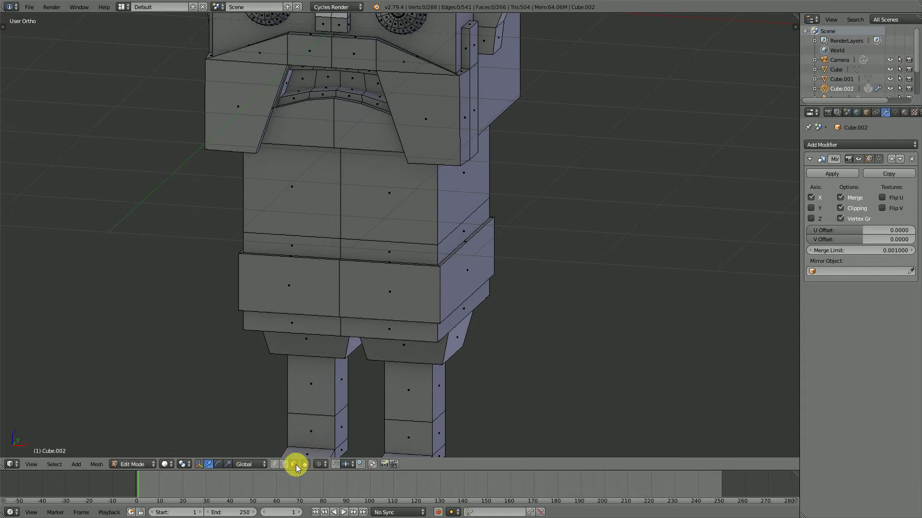
right_click(392, 293)
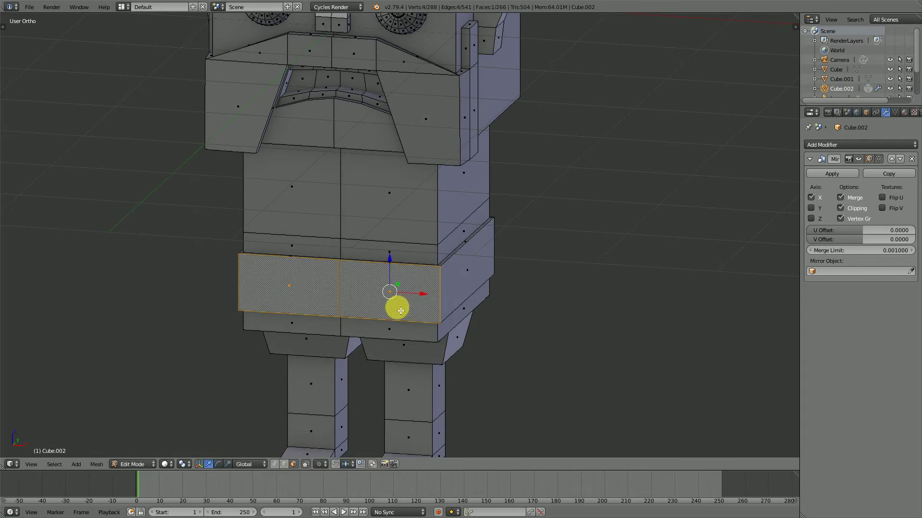
key("KP_1")
scroll(438, 289, "up", 2)
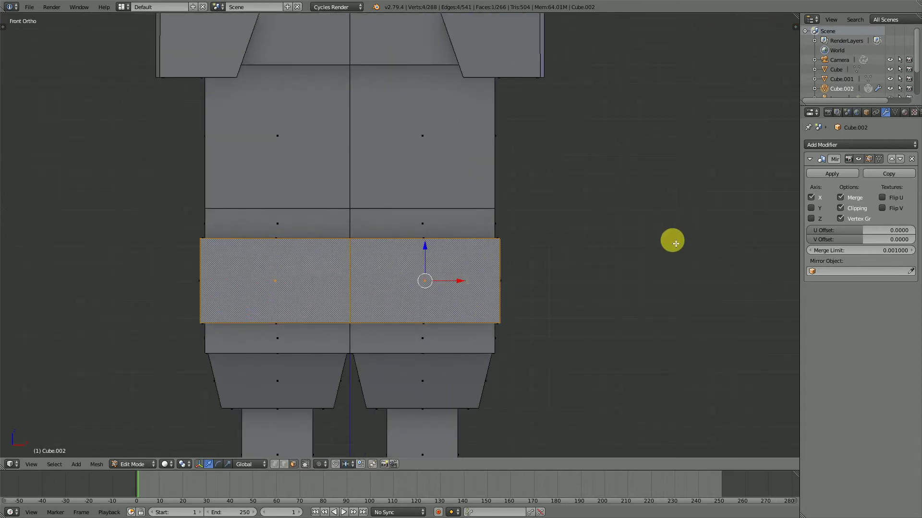
key("shift+d")
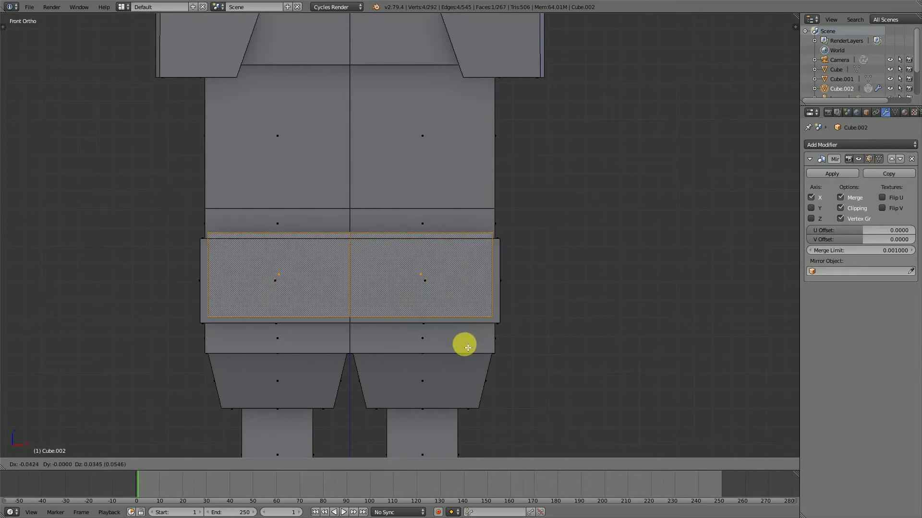
right_click(467, 351)
left_click_drag(466, 286, 378, 285)
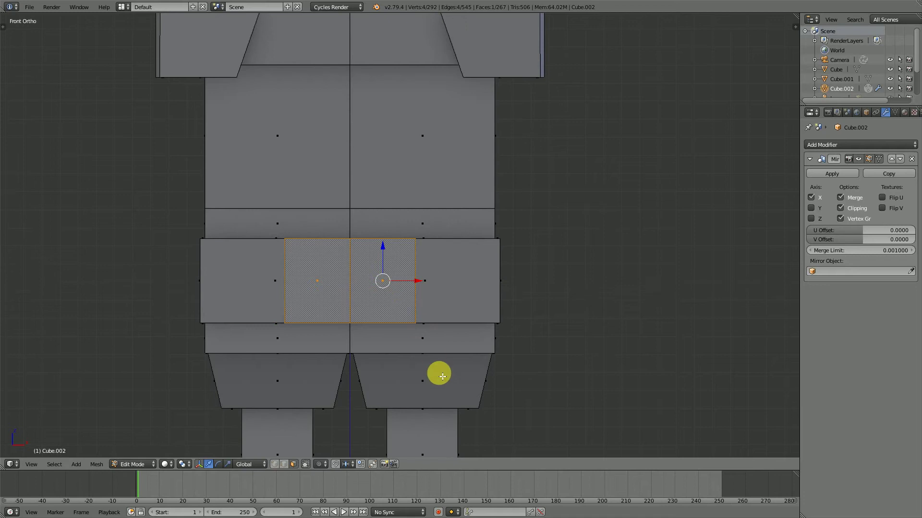
Scale the duplicated face by about 1.25 along Z and about 1.2 along X to shape the buckle
key("s")
key("z")
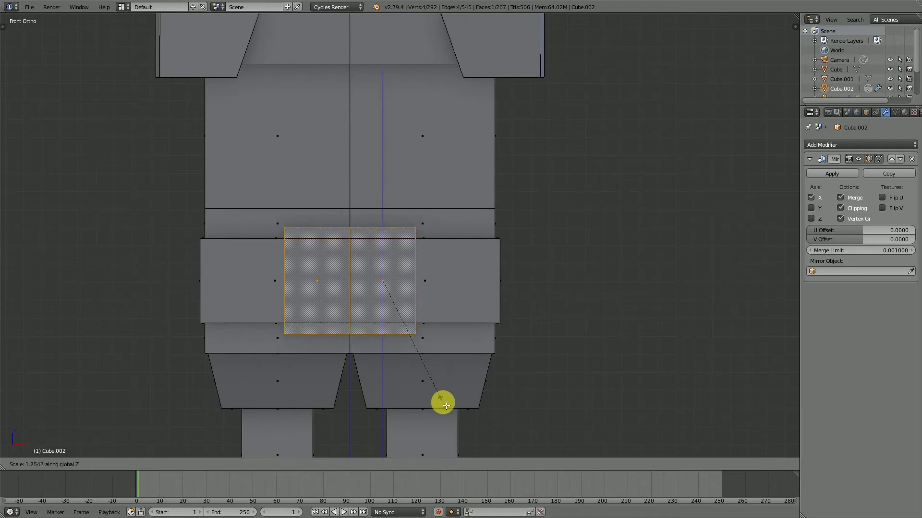
left_click(446, 405)
key("s")
key("x")
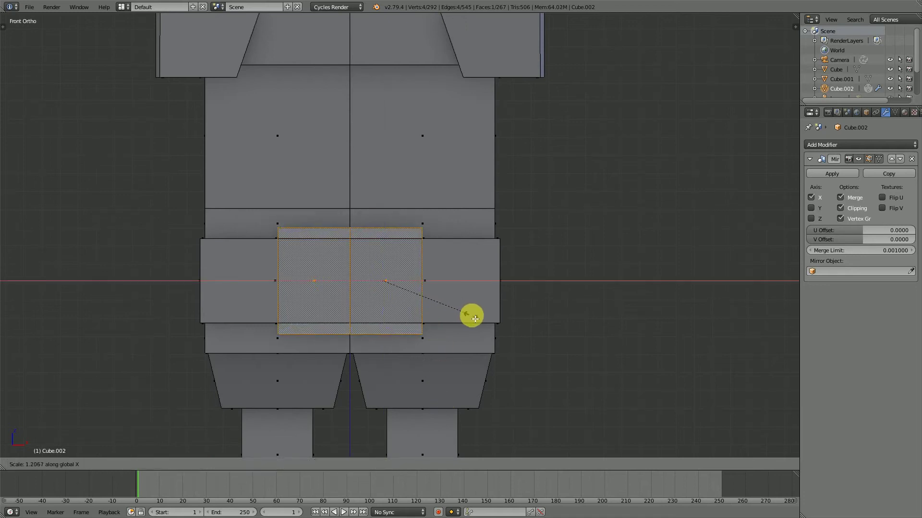
left_click(473, 318)
Extrude the buckle face outward to give it thickness in front of the belt
middle_click_drag(427, 305, 396, 319)
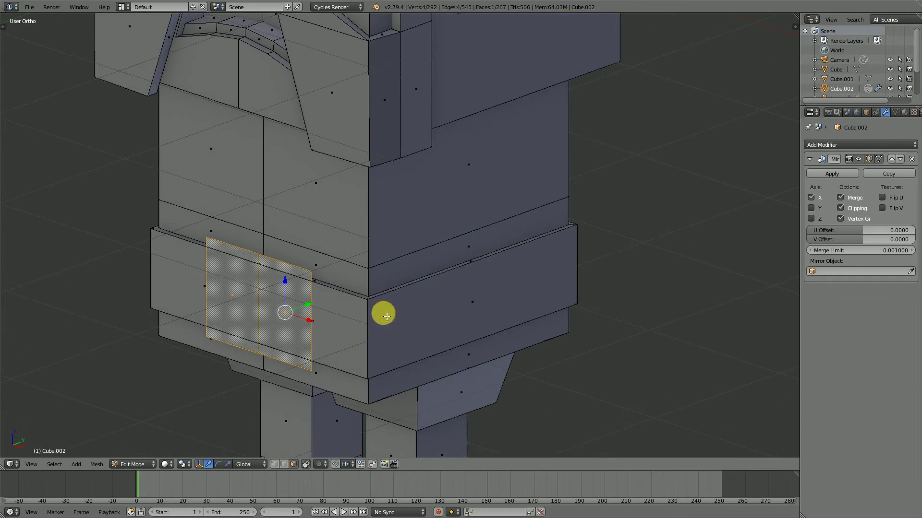
key("e")
left_click(381, 321)
Try insetting the buckle's front face by about 0.039 and undo it
mouse_move(319, 331)
middle_mouse_down()
mouse_move(382, 317)
mouse_move(531, 336)
mouse_move(541, 358)
mouse_move(461, 316)
mouse_move(477, 330)
mouse_move(469, 329)
middle_mouse_up()
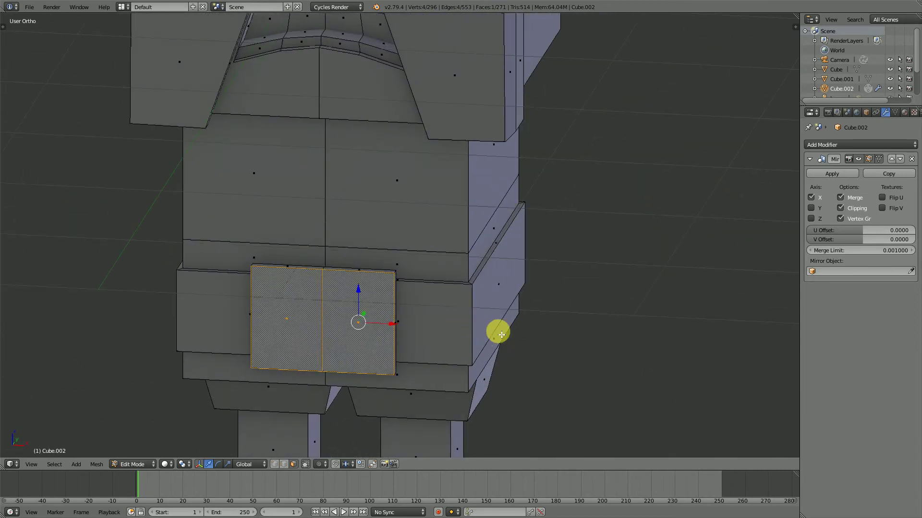
key("i")
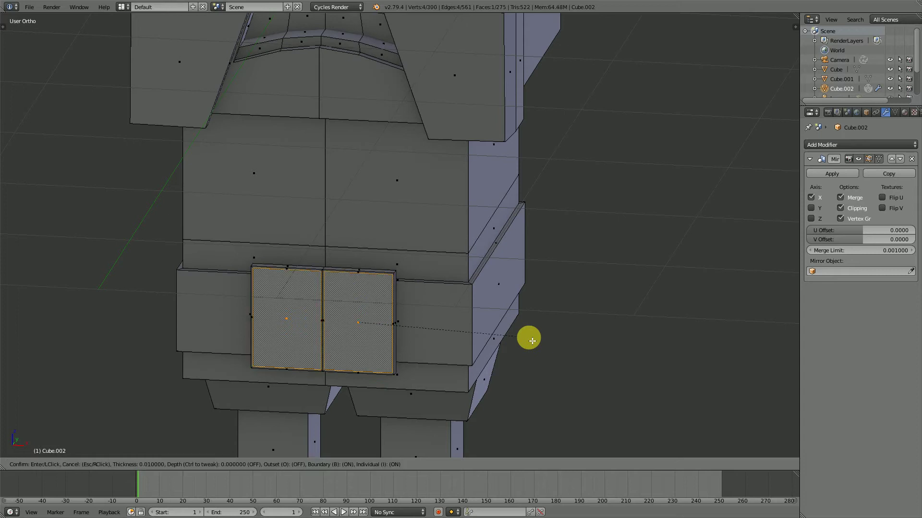
key("i")
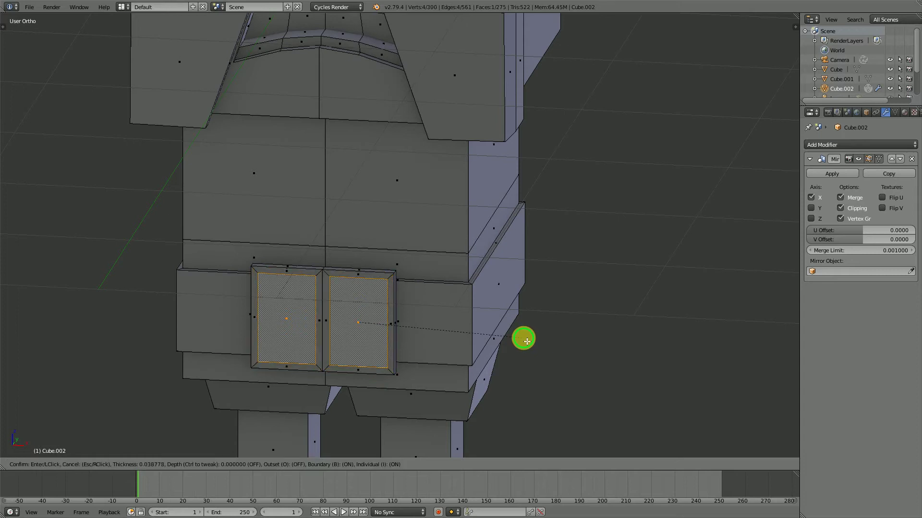
left_click(527, 341)
key("t")
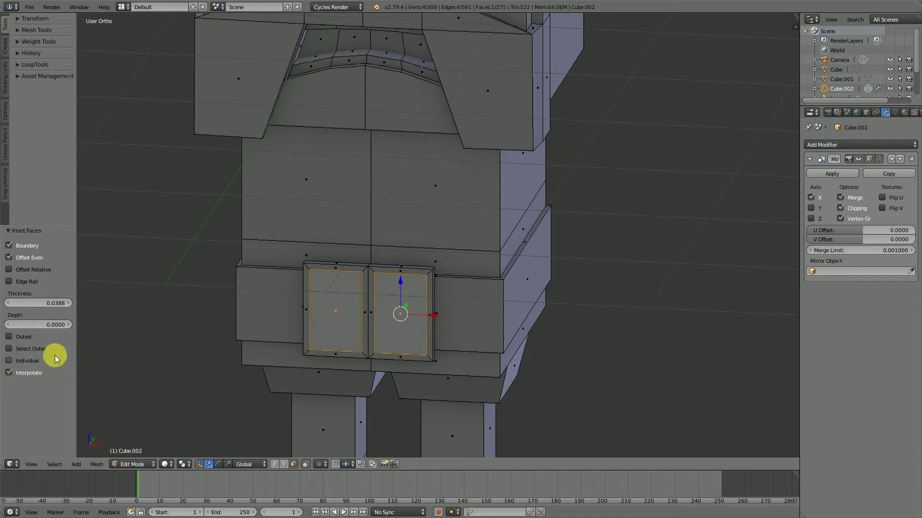
key("t")
key("ctrl+z")
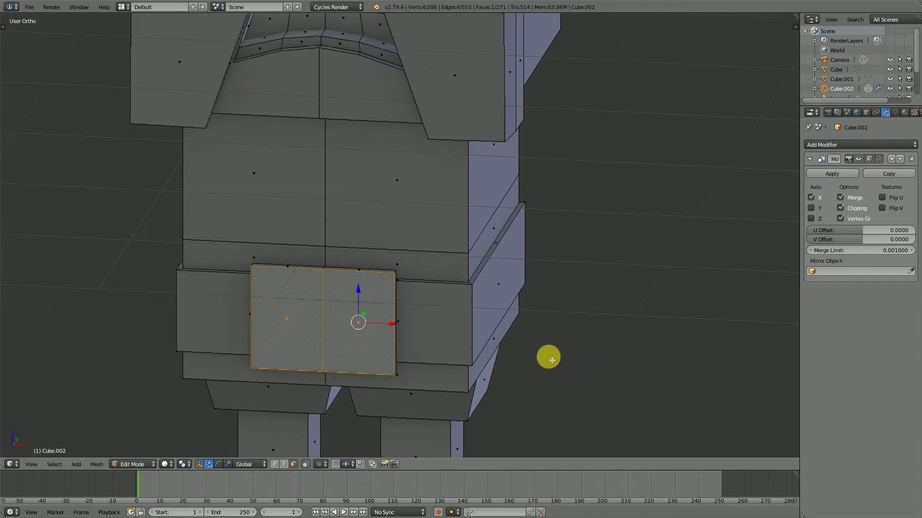
key("i")
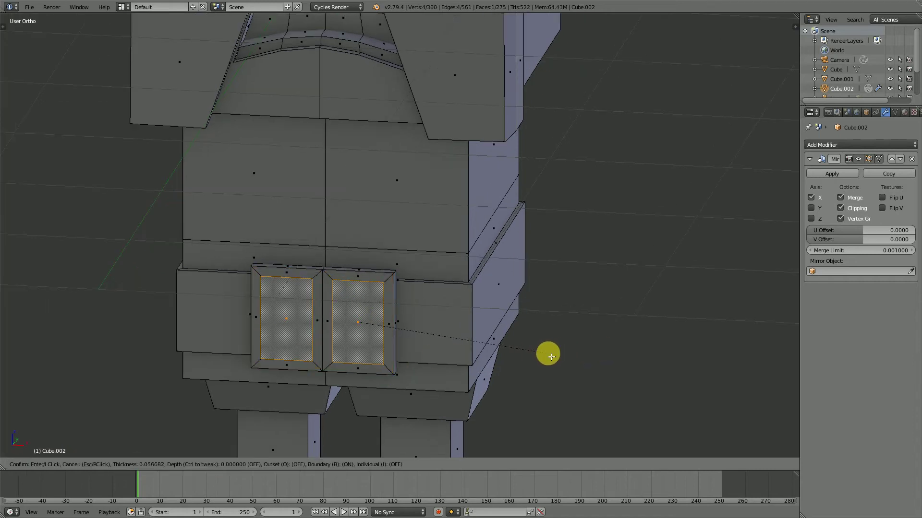
key("Escape")
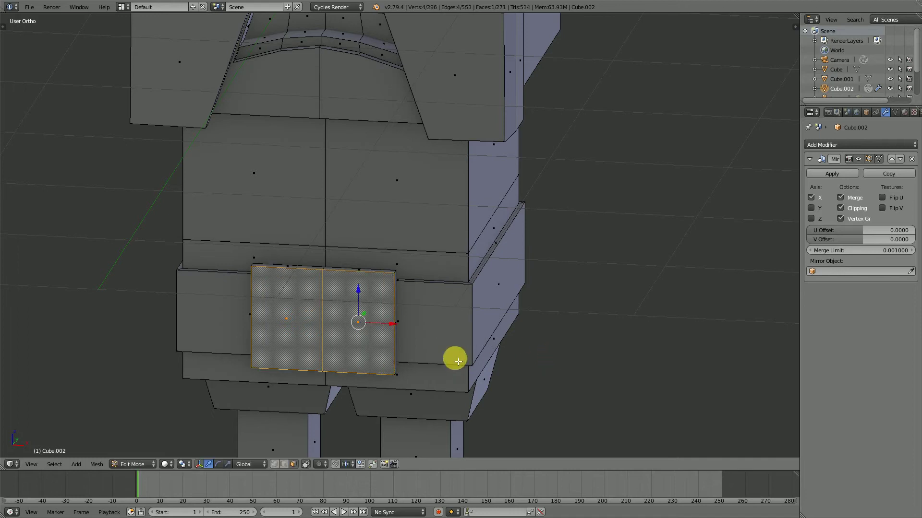
Inset the buckle's front face with a thickness of about 0.039 and enable Outset for the operation
key("t")
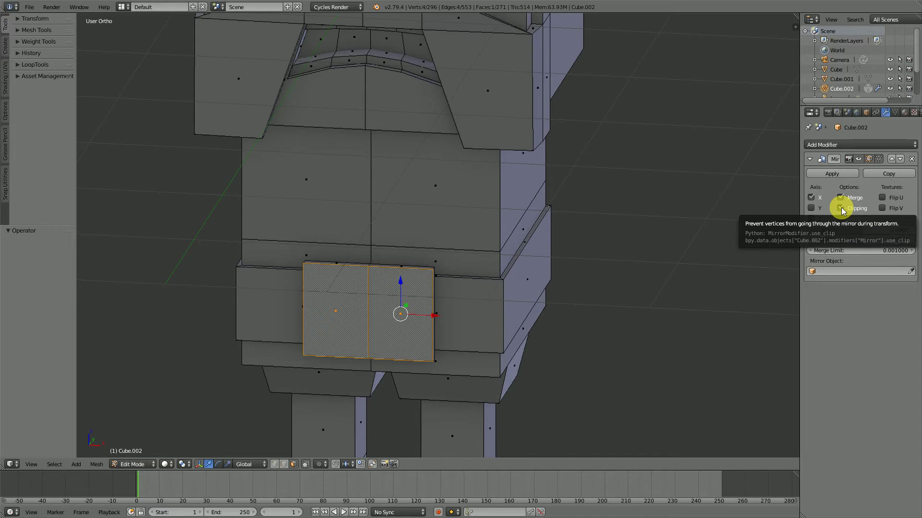
key("i")
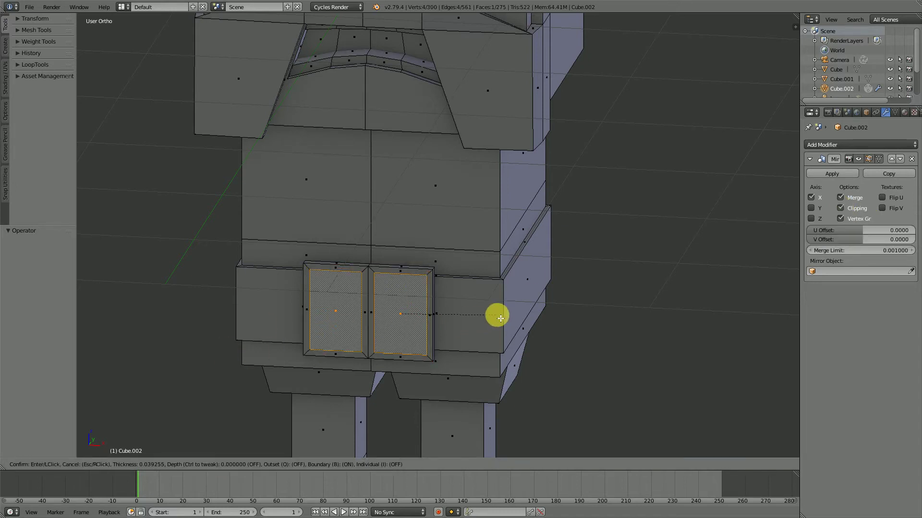
left_click(500, 319)
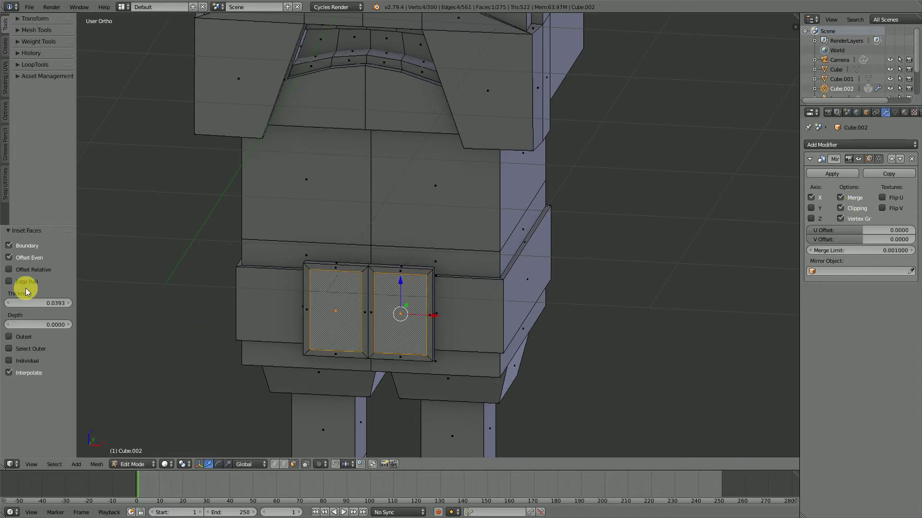
left_click(9, 349)
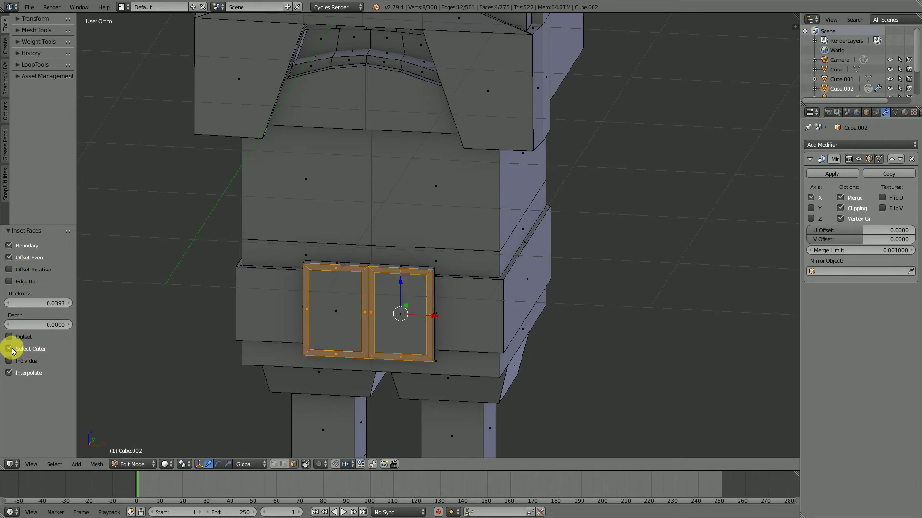
left_click(9, 349)
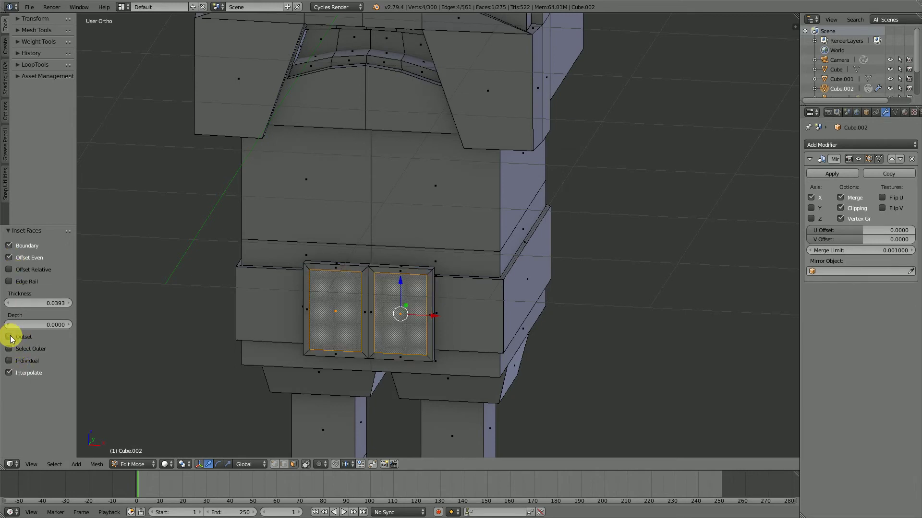
left_click(9, 337)
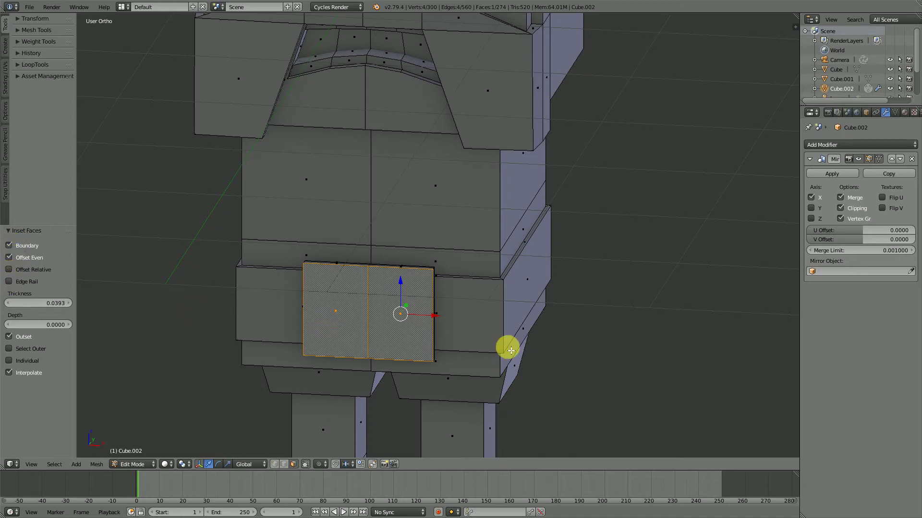
scroll(480, 352, "up", 3)
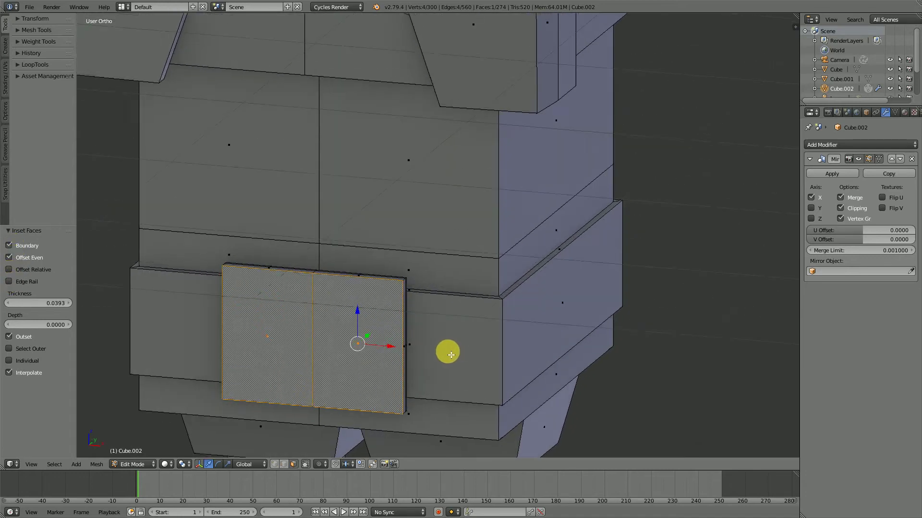
middle_click_drag(451, 355, 413, 366)
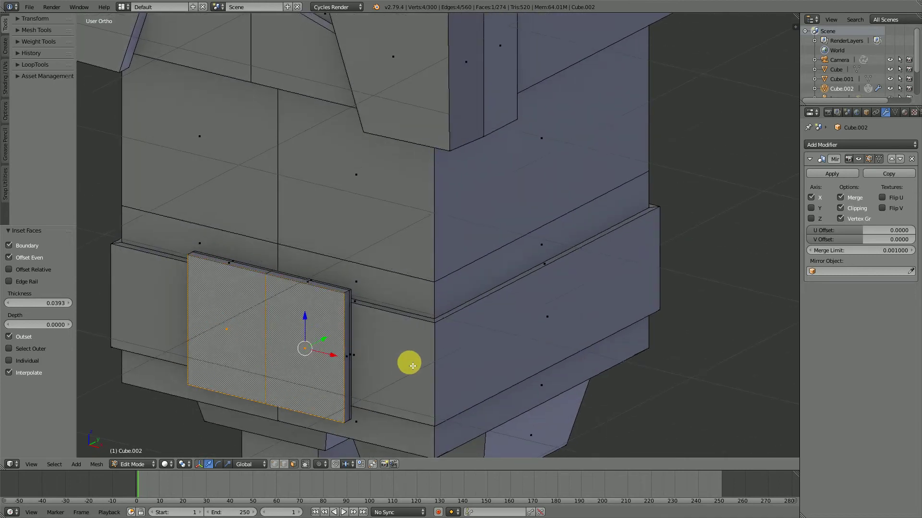
key("KP_Decimal")
scroll(474, 273, "down", 2)
middle_click_drag(474, 273, 576, 245)
key("i")
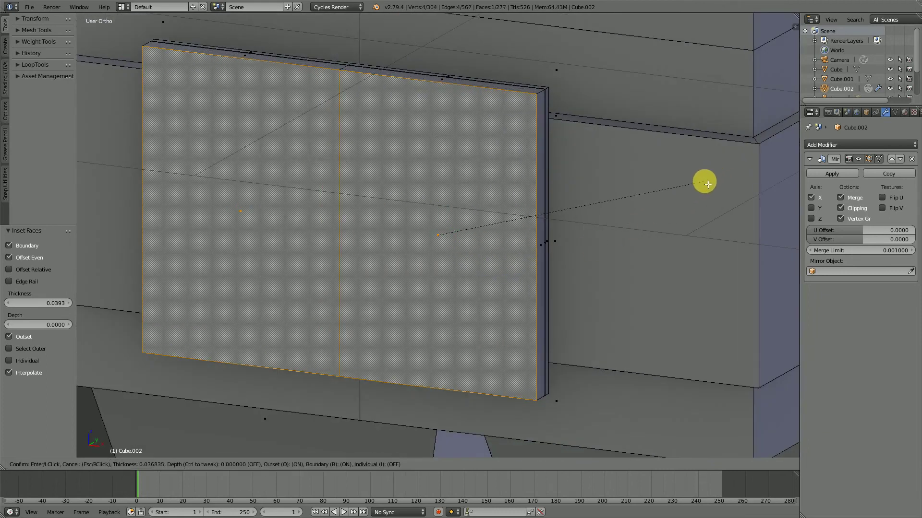
key("Escape")
Extrude the buckle's front face in place and scale it to about 0.85 to form a border
middle_click_drag(522, 217, 456, 267)
scroll(457, 268, "down", 2)
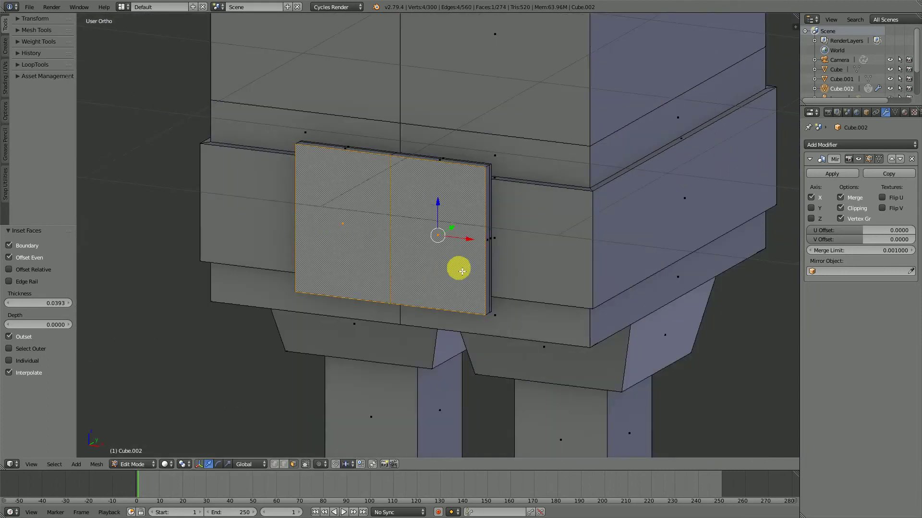
scroll(528, 268, "up", 3)
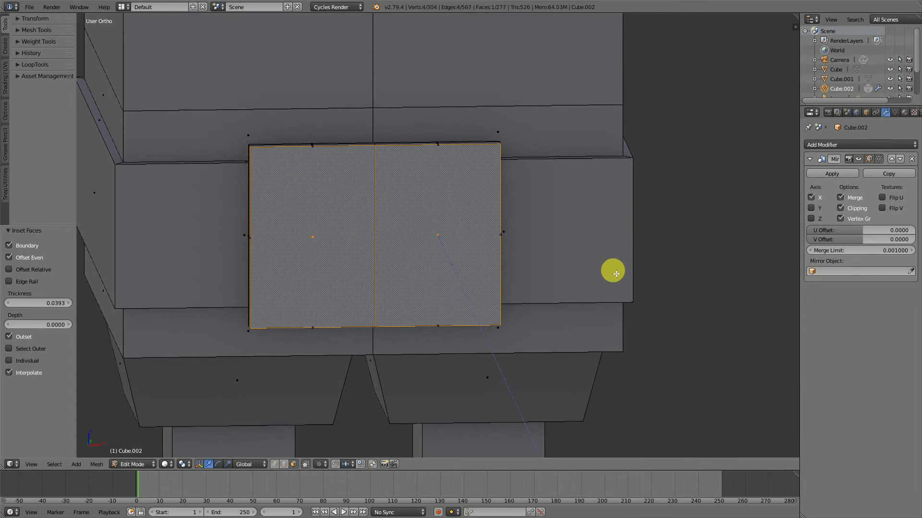
key("e")
right_click(608, 274)
middle_click_drag(607, 276, 633, 295)
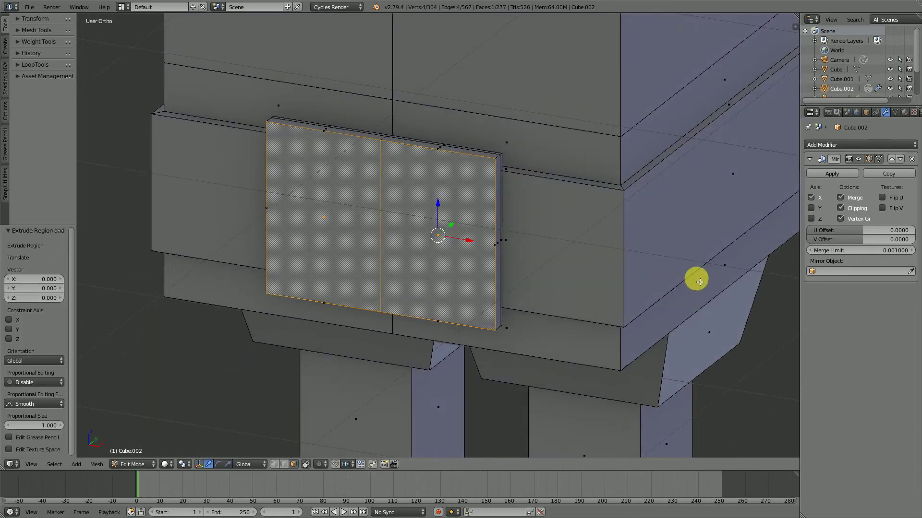
key("s")
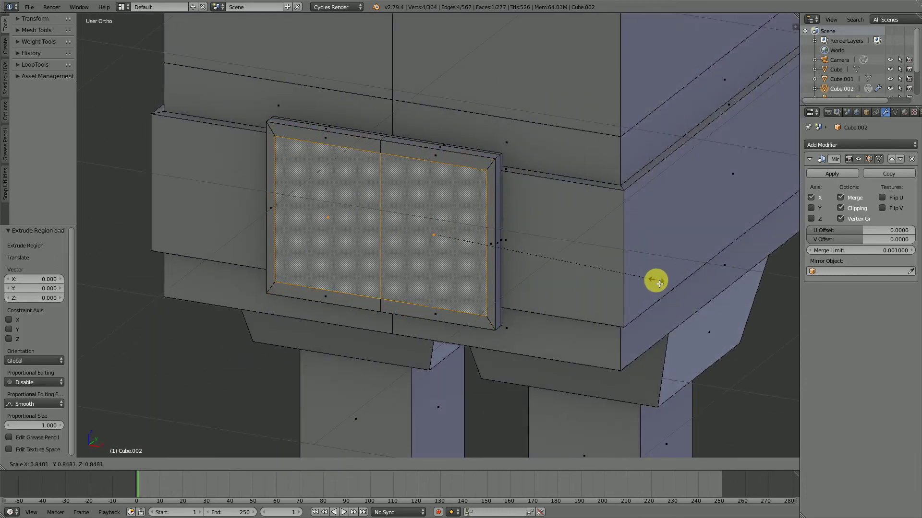
left_click(659, 284)
Shift the inner buckle face by about -0.013 along X and extrude it inward by about 0.015
middle_click_drag(659, 283, 465, 241)
left_click_drag(465, 241, 466, 246)
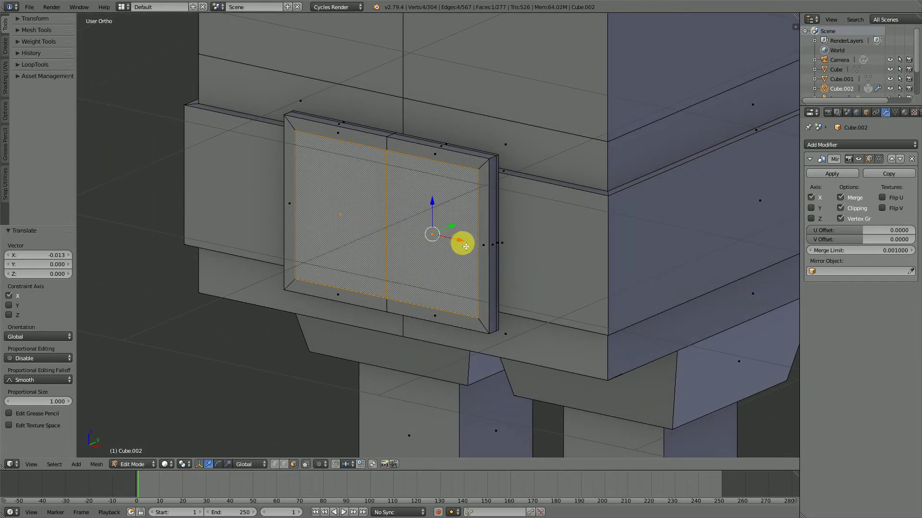
middle_click_drag(465, 247, 502, 293)
key("e")
left_click(514, 274)
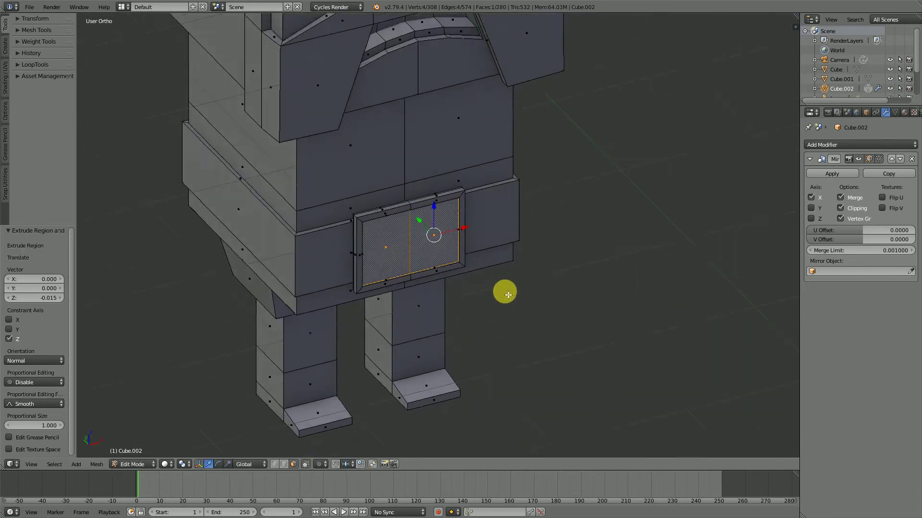
Move the recessed buckle face by about 0.008 along Y
scroll(480, 283, "up", 2)
scroll(461, 271, "up", 2)
middle_click_drag(410, 274, 480, 234)
scroll(458, 265, "up", 2)
scroll(471, 267, "down", 2)
left_click_drag(471, 234, 469, 234)
scroll(469, 233, "down", 3)
middle_click_drag(469, 234, 575, 348)
scroll(574, 348, "down", 3)
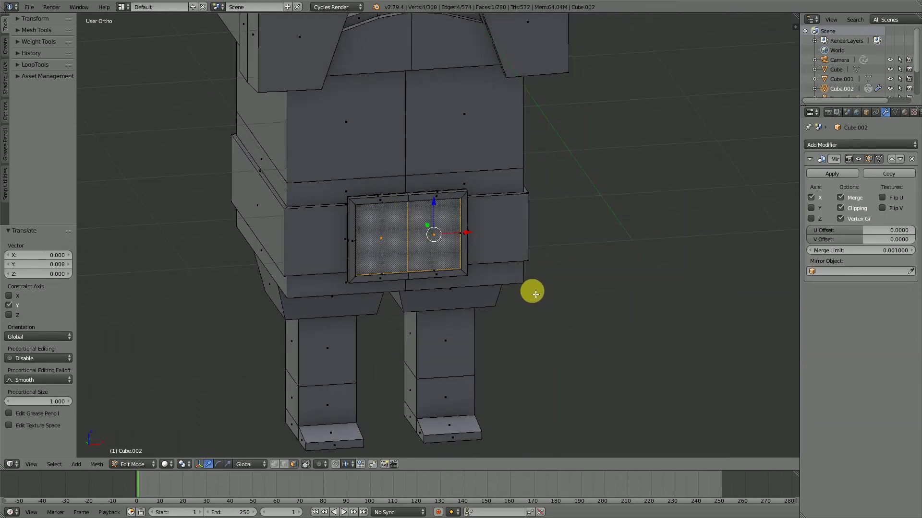
Check the whole character in Object Mode, and inset the torso's side face by about 0.159 with Outset disabled
key("Tab")
middle_click_drag(531, 290, 510, 199)
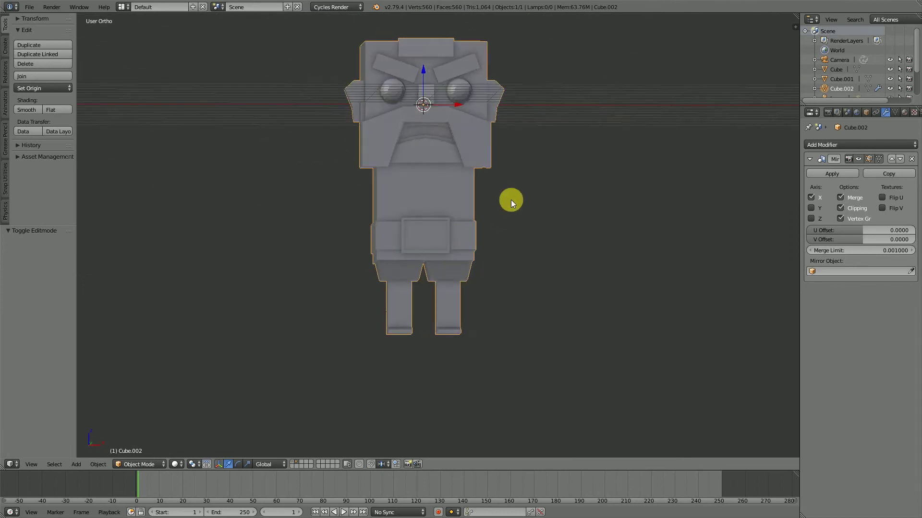
scroll(453, 220, "up", 3)
middle_click_drag(453, 220, 638, 247)
key("Tab")
right_click(551, 178)
key("i")
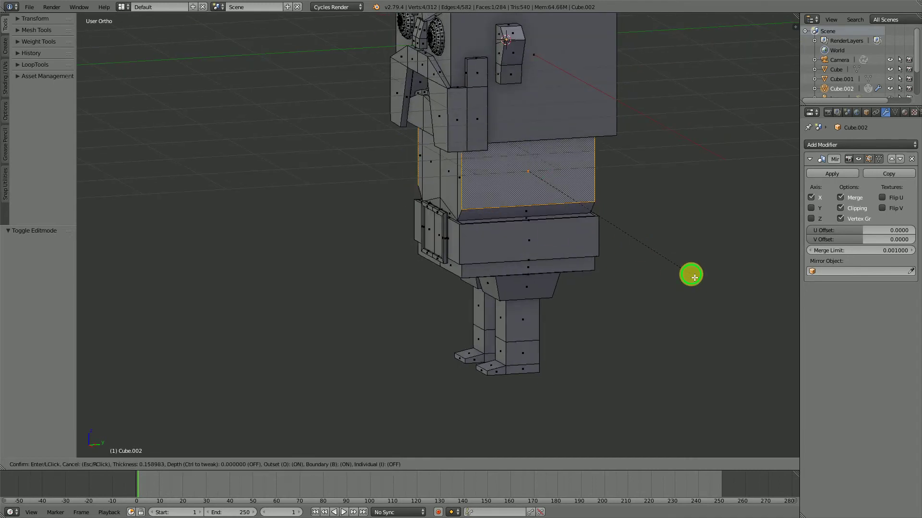
left_click(694, 277)
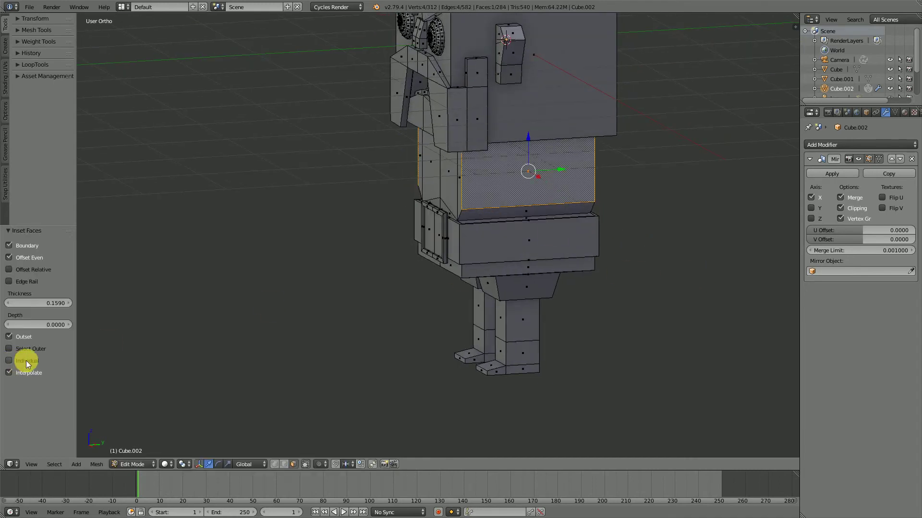
left_click(11, 338)
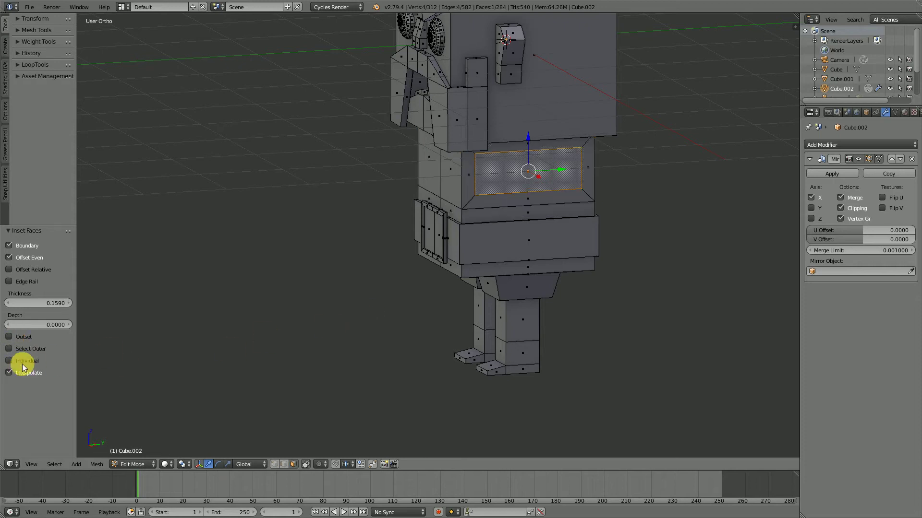
Narrow the inset face on the torso's side along Y, scaling it by 0.480 and again by 0.772
middle_click_drag(484, 218, 532, 198)
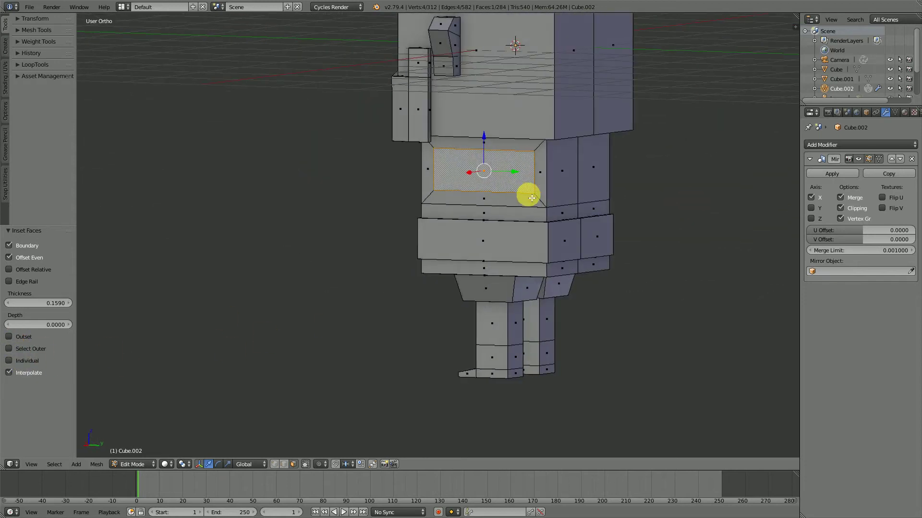
key("s")
key("y")
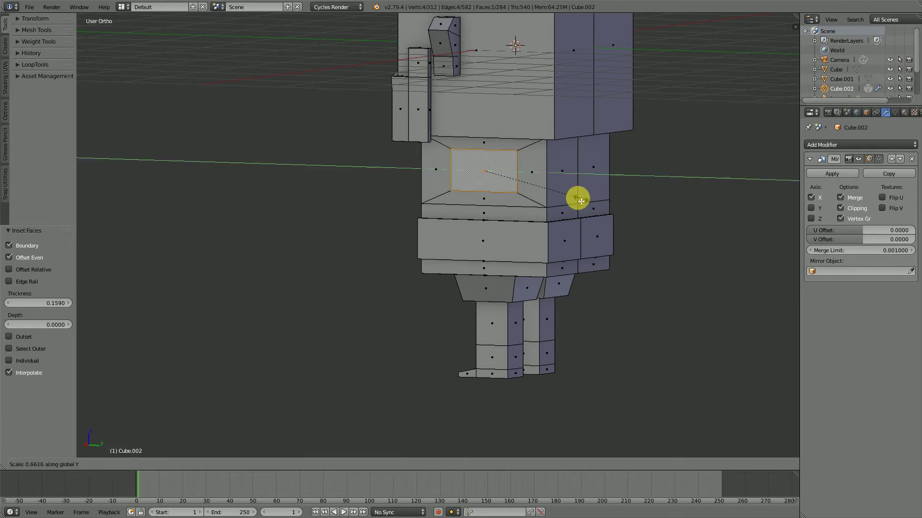
left_click(549, 202)
middle_click_drag(551, 200, 574, 202)
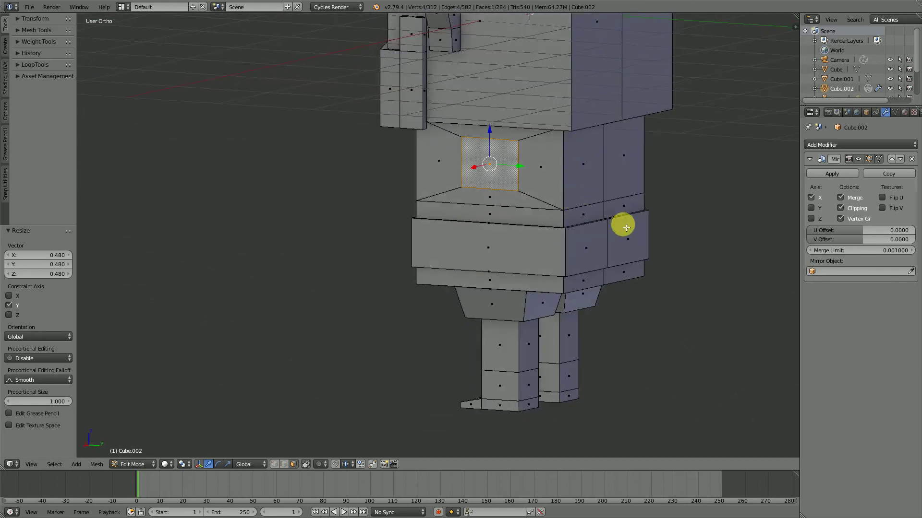
key("s")
key("y")
left_click(594, 216)
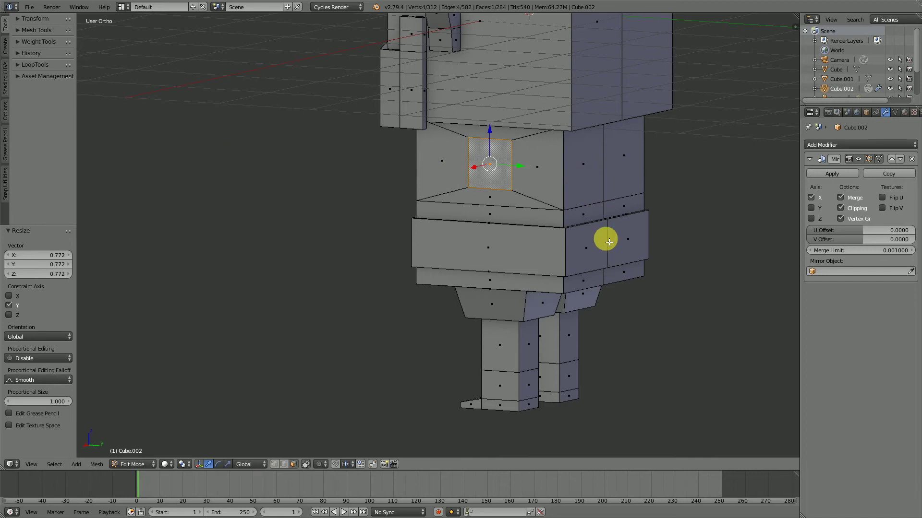
Scale the inset side face along Z and raise it by about 0.097 along Z
key("s")
key("z")
left_click(588, 228)
middle_click_drag(589, 227, 529, 136)
key("g")
left_click(535, 125)
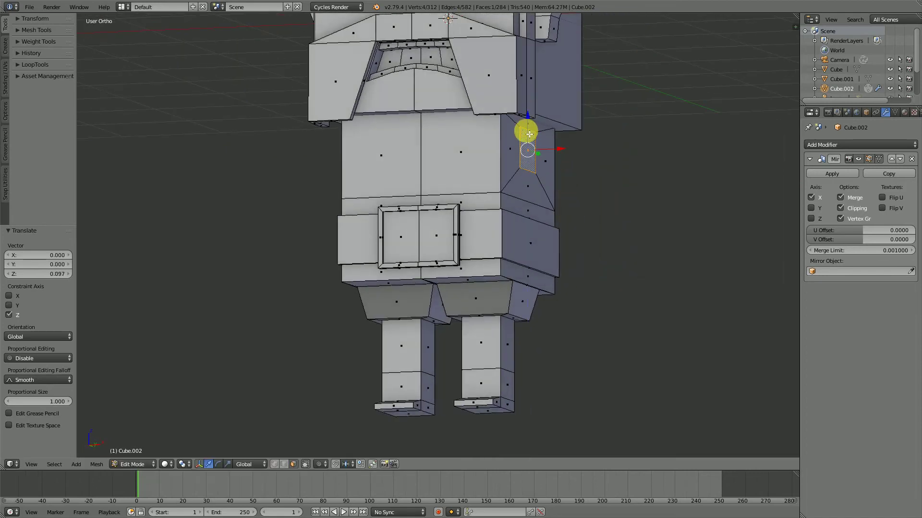
Extrude the inset side face outward from the torso by about 0.412 to form the shoulder
key("KP_1")
scroll(496, 184, "down", 2)
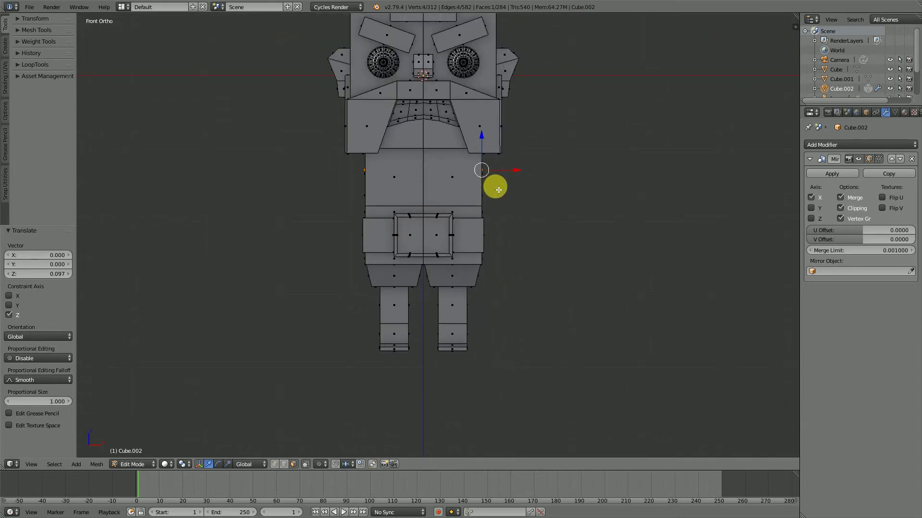
scroll(498, 190, "up", 1)
key("e")
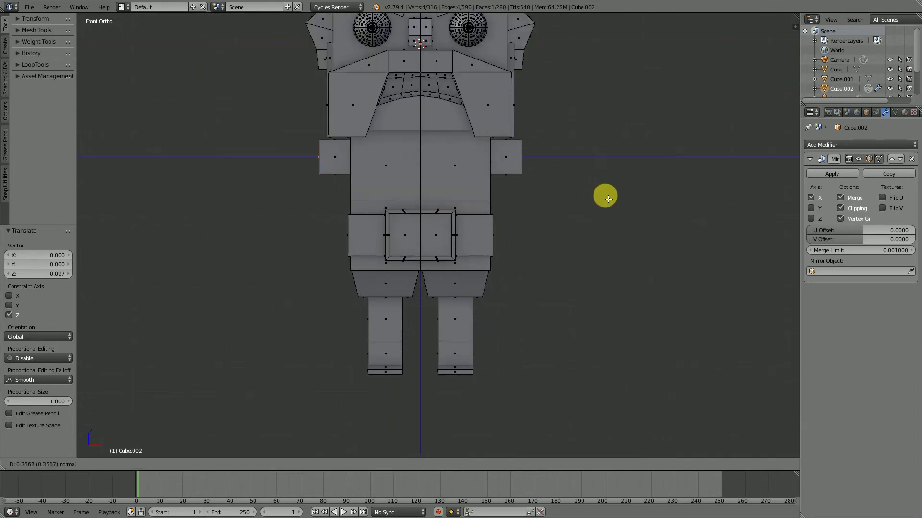
left_click(612, 199)
Shift the shoulder's end face by about -0.071 in X and -0.137 in Z, and rotate it about 20.6° in front view
key("g")
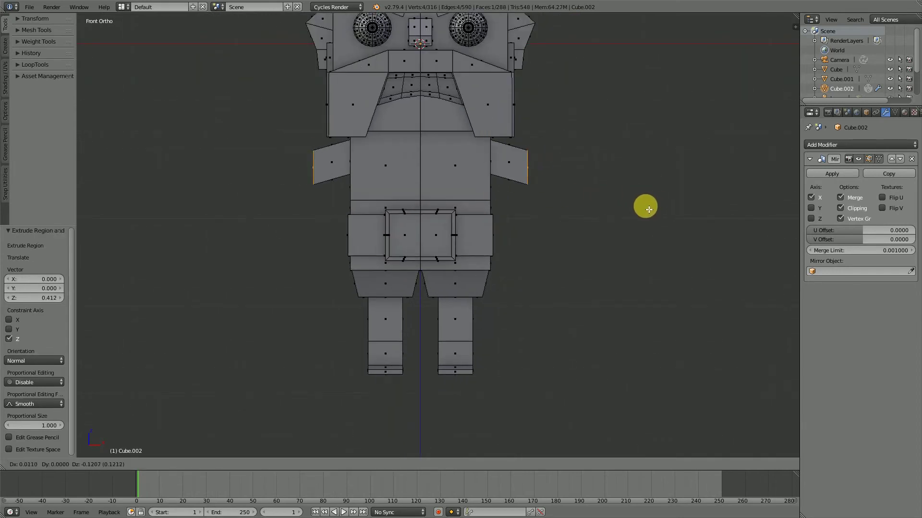
left_click(645, 206)
key("r")
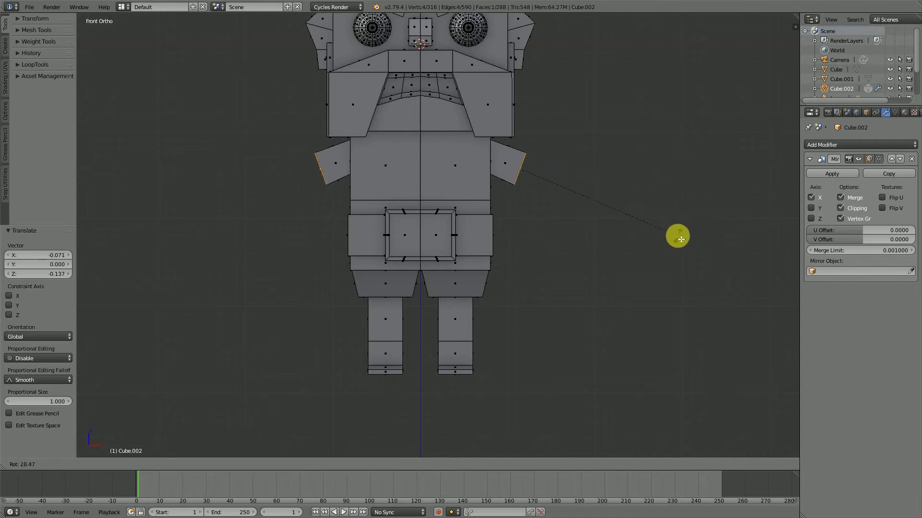
left_click(680, 238)
Inset the shoulder's end face by about 0.082 and extrude the inner face by about 0.520 as the upper arm
middle_click_drag(661, 238, 569, 237)
key("i")
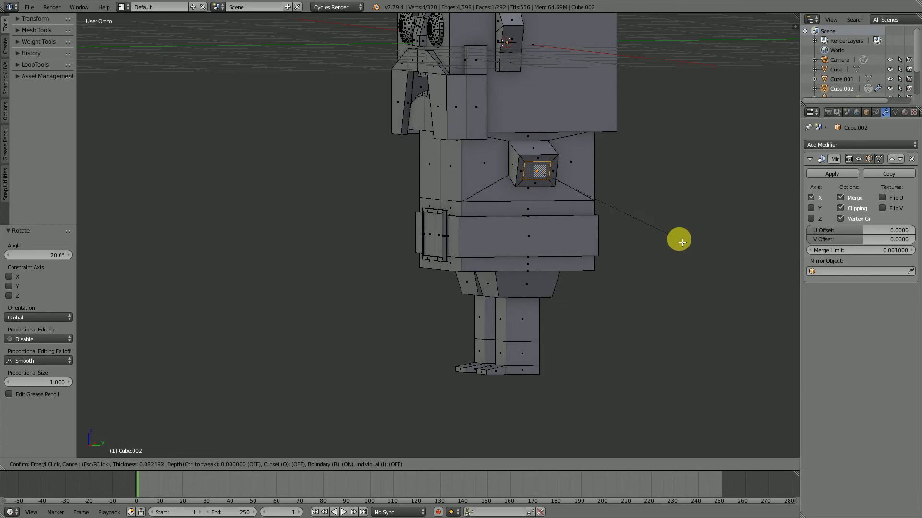
left_click(682, 242)
key("KP_1")
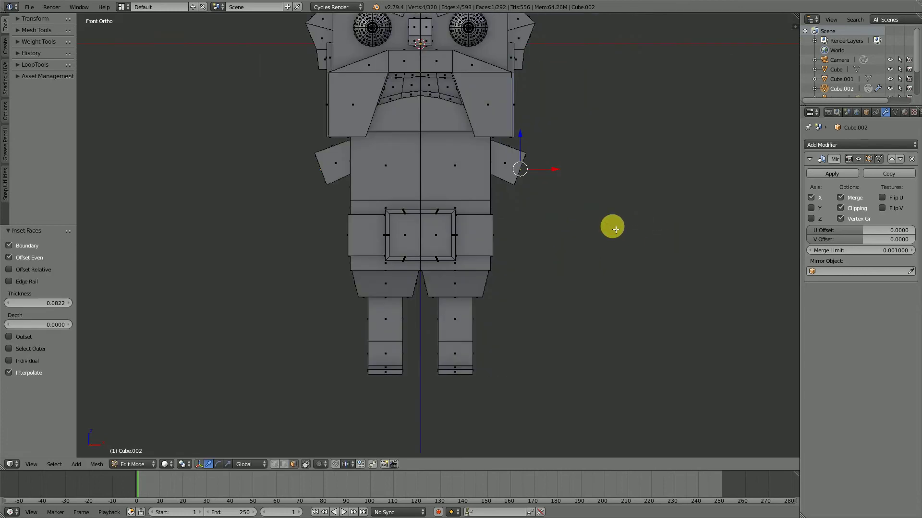
key("e")
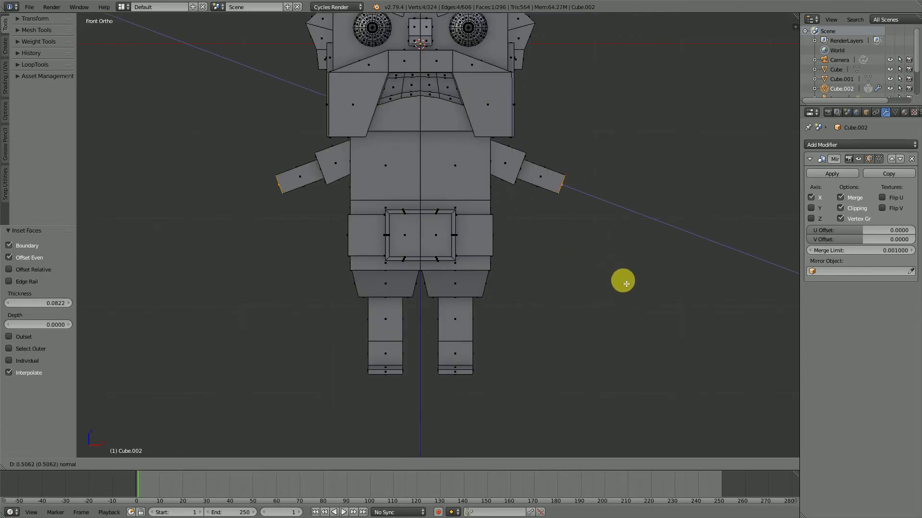
left_click(626, 283)
Move the upper arm's end face by about -0.132 in X and -0.055 in Z, and rotate it about 24.2°
key("g")
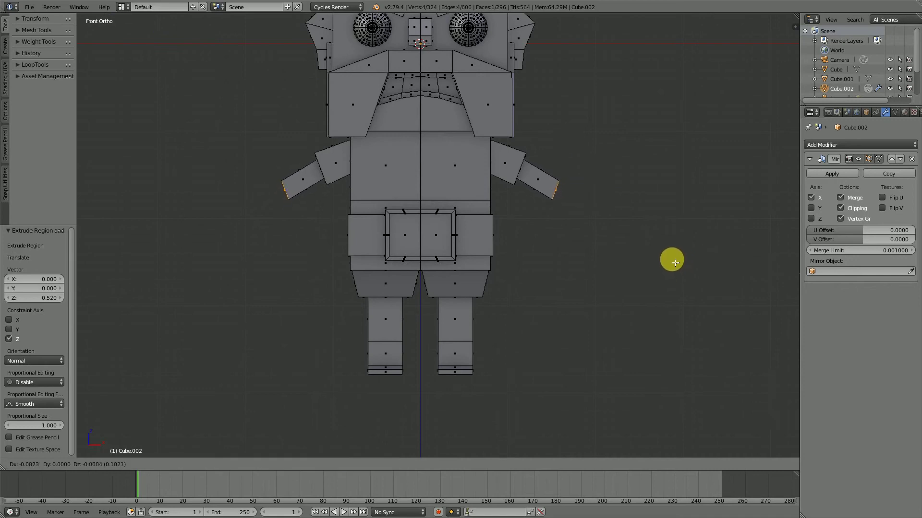
left_click(671, 261)
key("r")
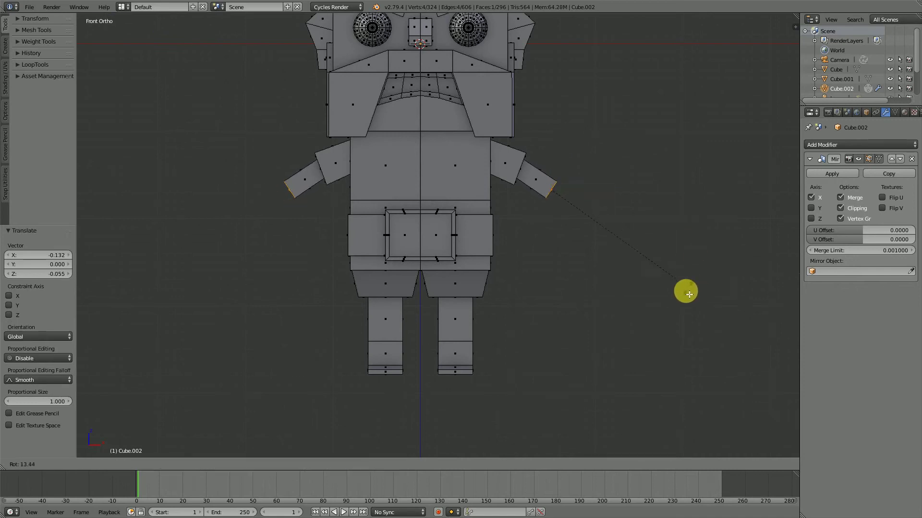
left_click(660, 305)
Extrude the forearm by about 0.3 and move its end face by about -0.209 in X and -0.203 in Z
key("e")
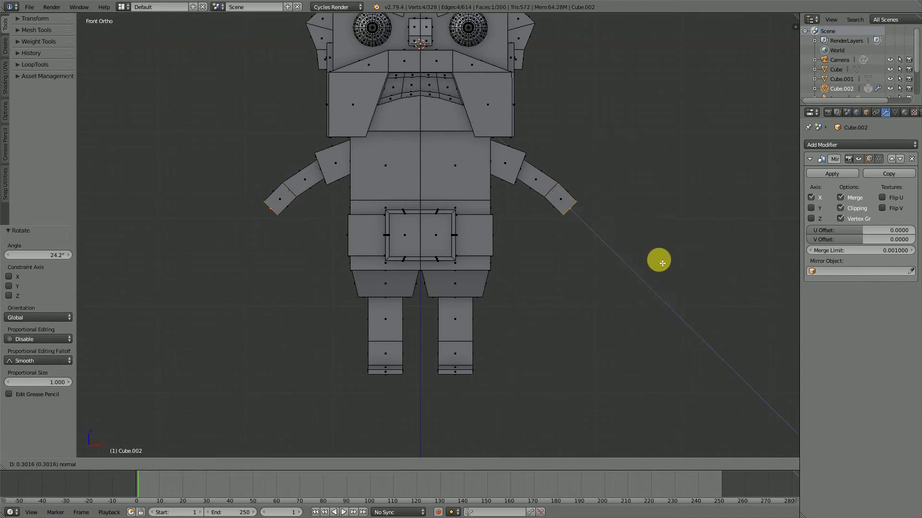
left_click(659, 262)
key("g")
left_click(652, 296)
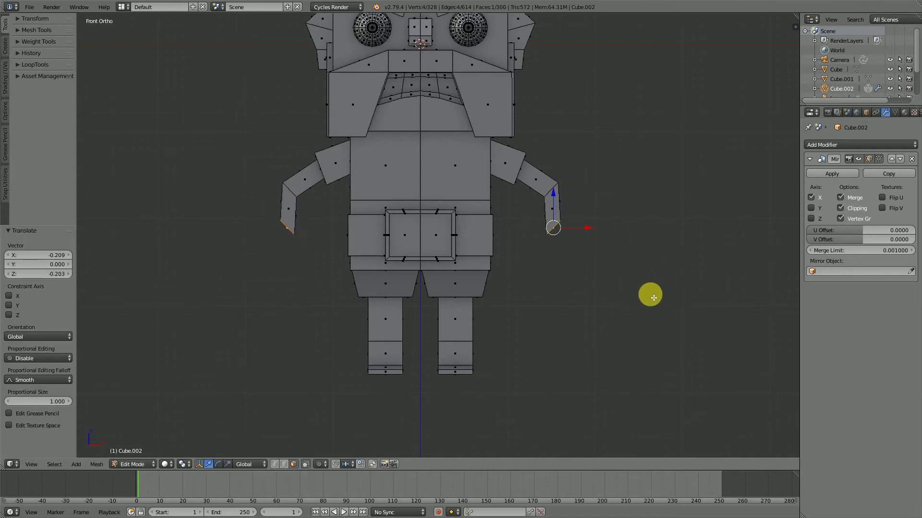
Flatten the forearm's end face with a Z scale of 0 and lower it by about 0.115
key("s")
key("z")
left_click(653, 298)
key("g")
key("z")
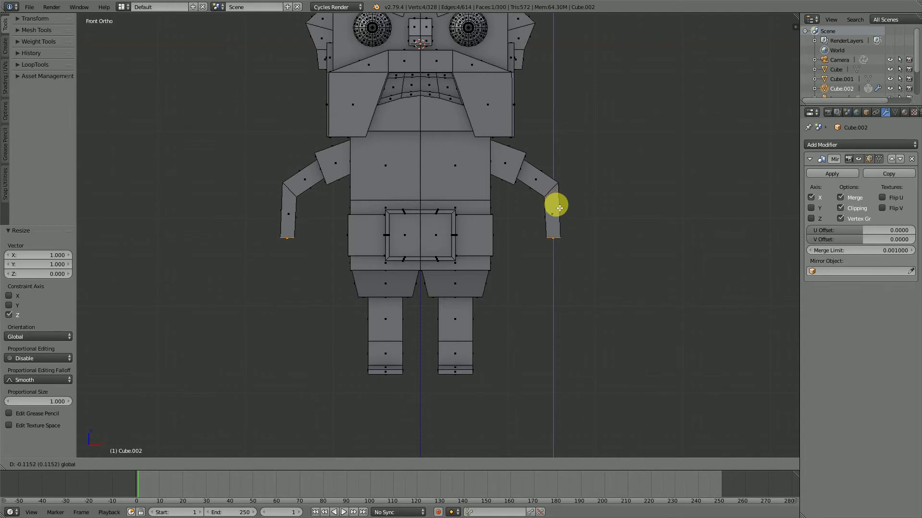
left_click(560, 208)
Extrude the forearm's end face downward by about 0.232 and scale it up by about 1.26 to flare the wrist
scroll(581, 226, "up", 2)
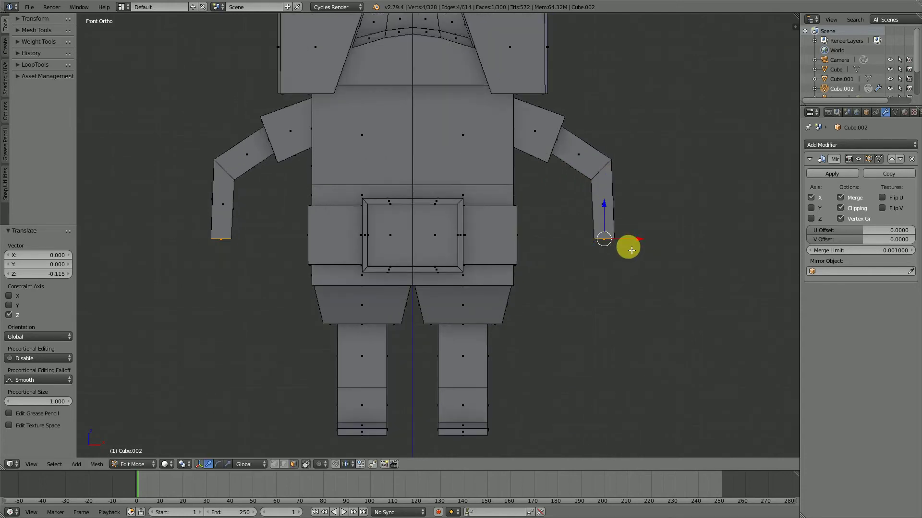
key("e")
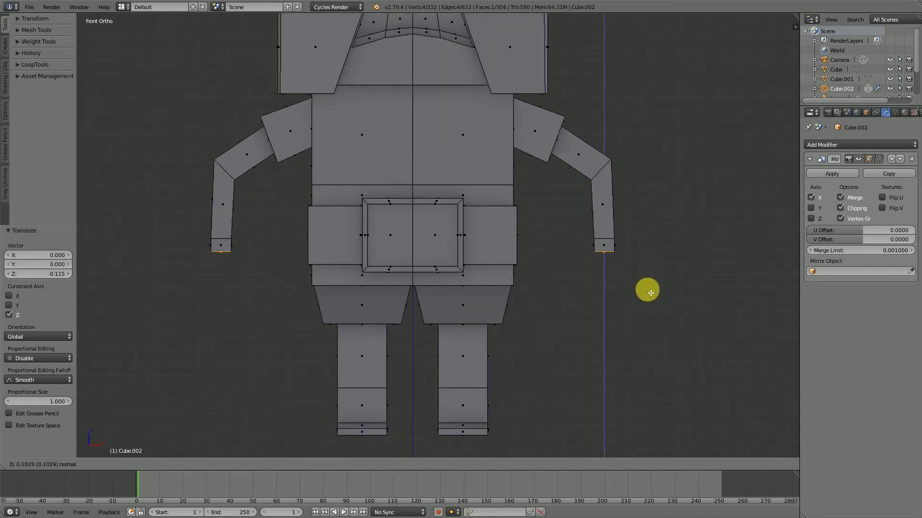
left_click(645, 307)
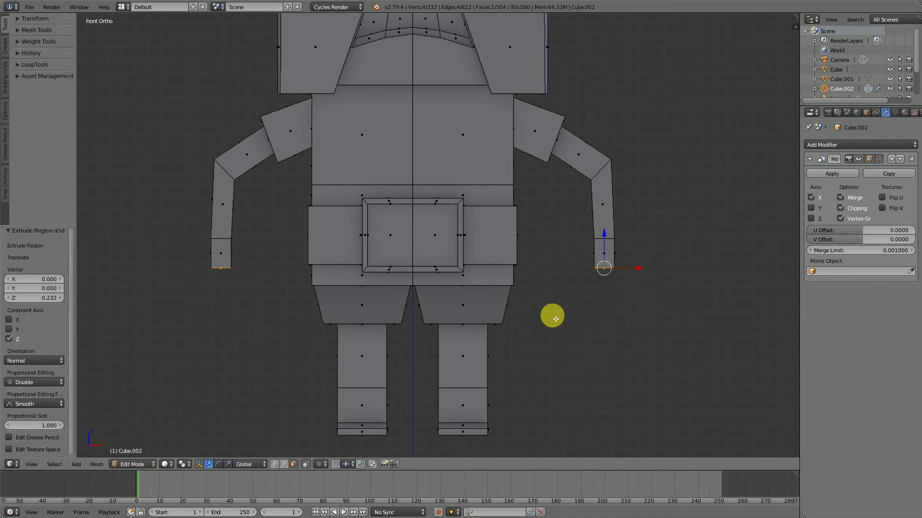
middle_click_drag(551, 315, 610, 322)
key("s")
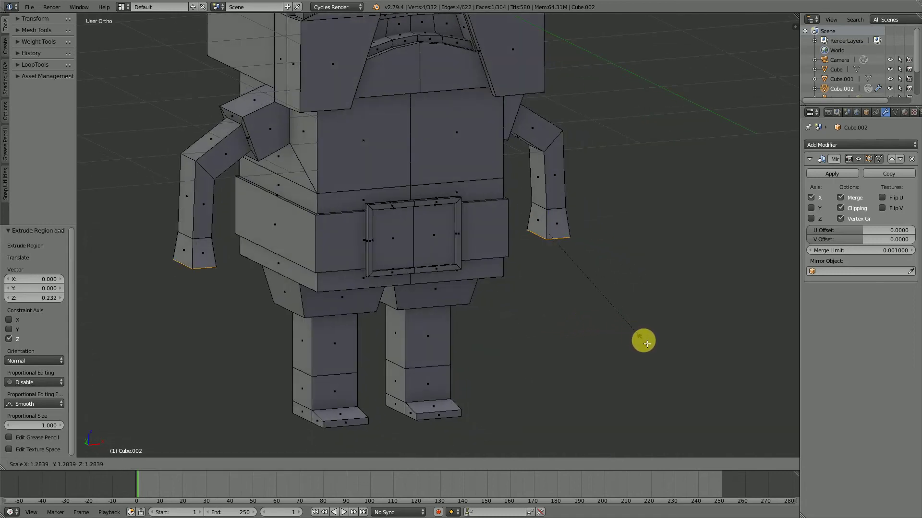
left_click(644, 342)
Extrude the hand downward by about 0.144, and extrude its inner side face toward the body by about 0.124 as a thumb
key("e")
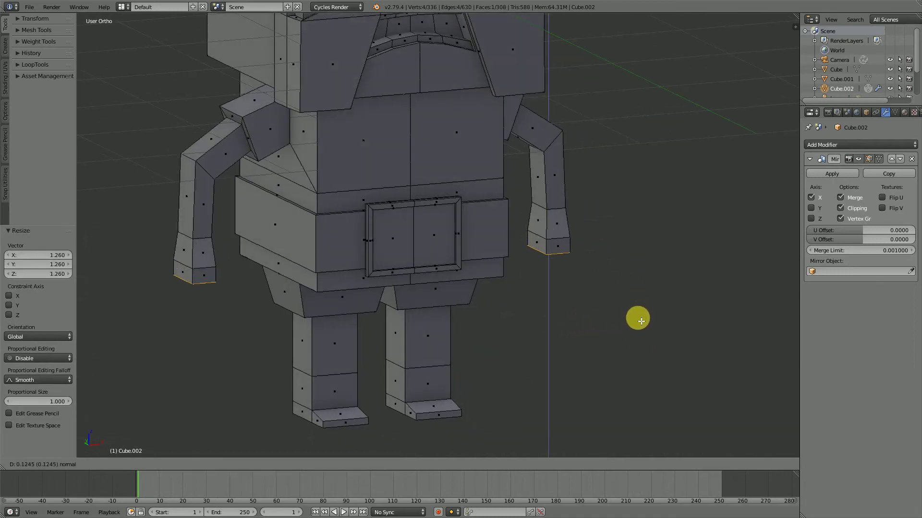
left_click(640, 323)
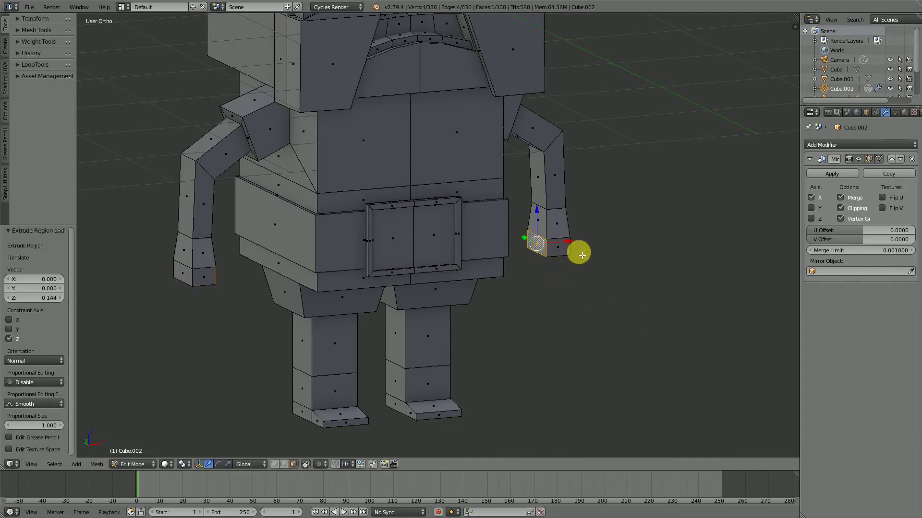
key("e")
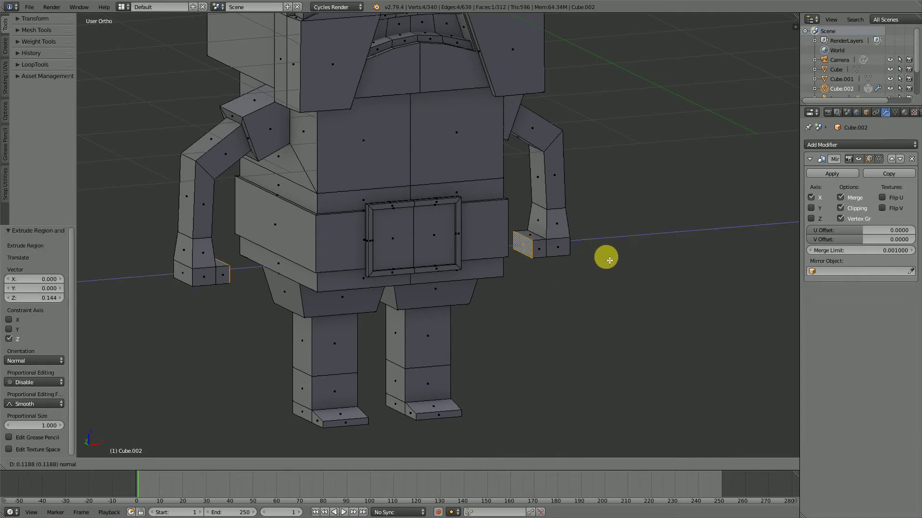
left_click(608, 260)
In edge select mode, move the hand's outer lower edge inward by about 0.04 along X in front view
middle_click_drag(586, 252, 439, 384)
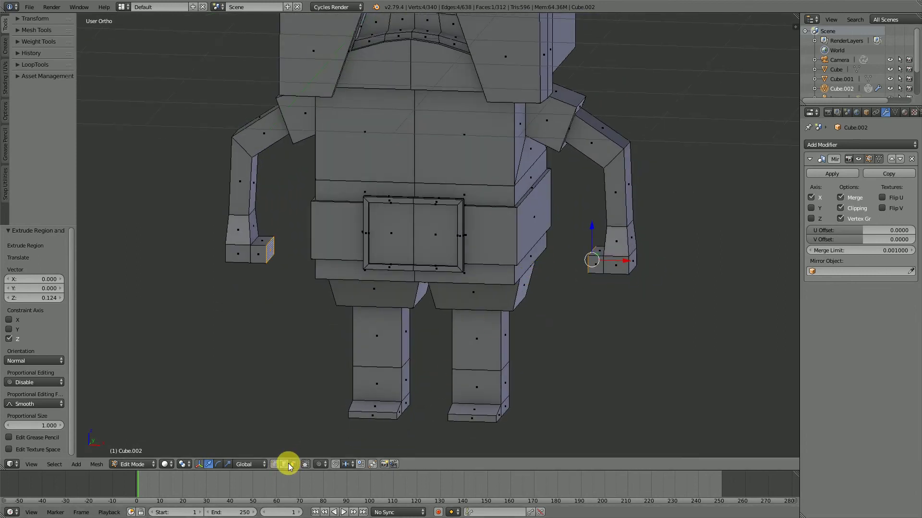
middle_click_drag(603, 311, 621, 284)
right_click(654, 286)
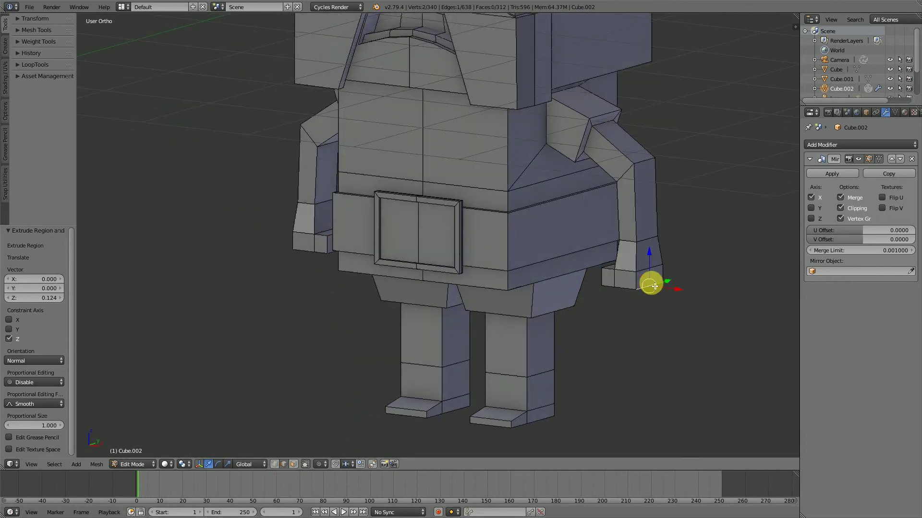
key("KP_1")
key("KP_Decimal")
scroll(504, 268, "down", 3)
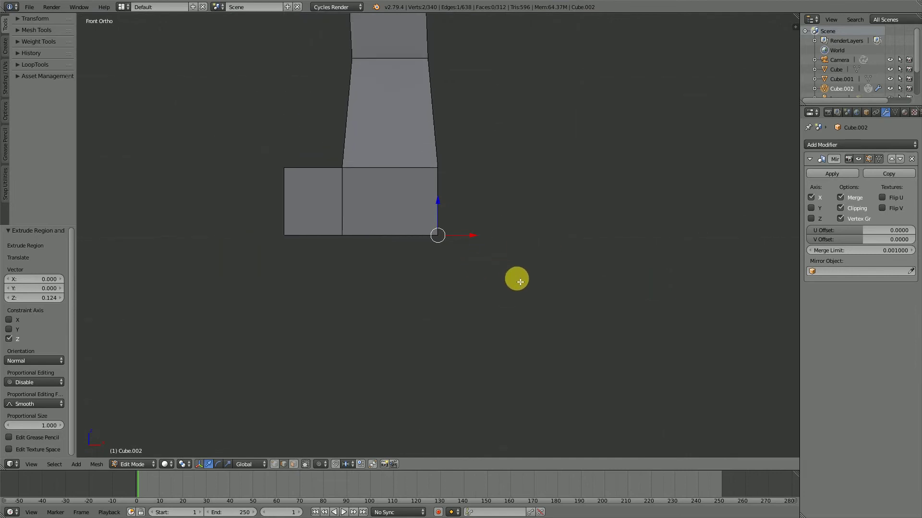
key("g")
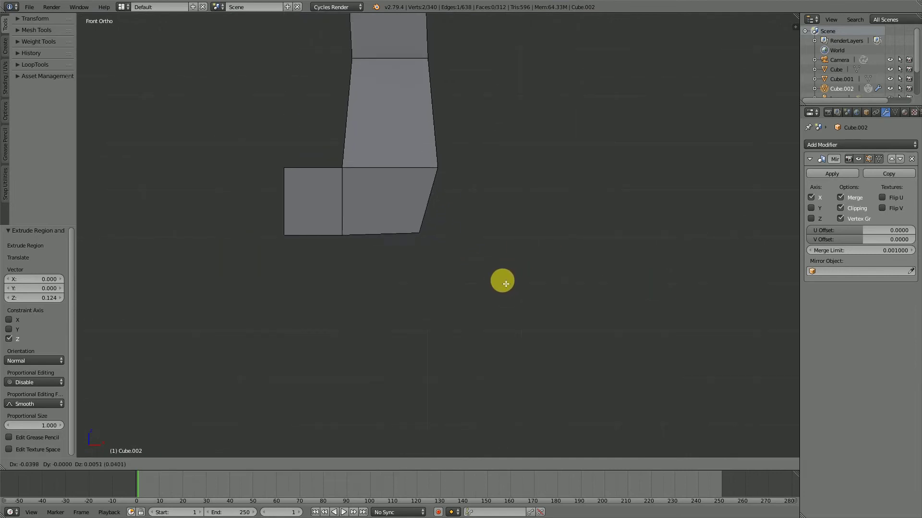
left_click(505, 284)
Raise the thumb tip's lower edge by about 0.051 along Z and shift its upper edge about 0.039 along X
middle_click_drag(298, 177, 334, 205)
key("g")
key("z")
left_click(293, 186)
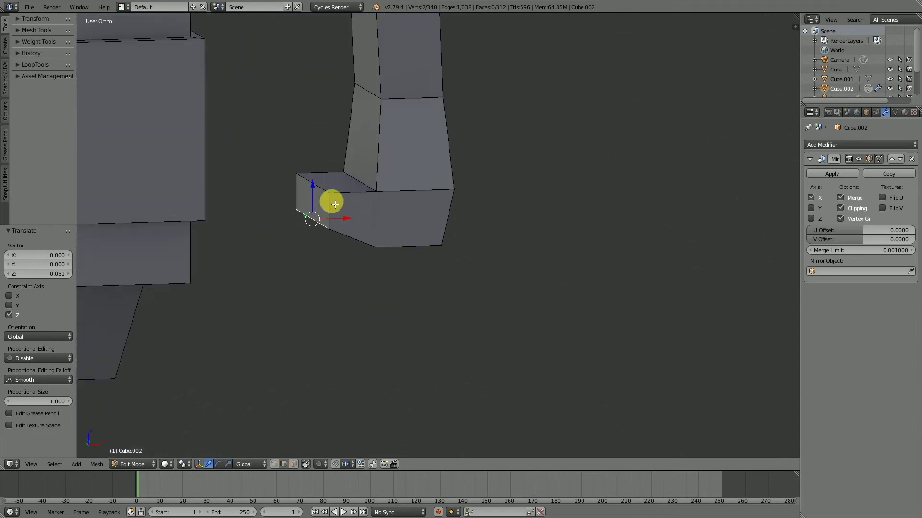
key("g")
key("x")
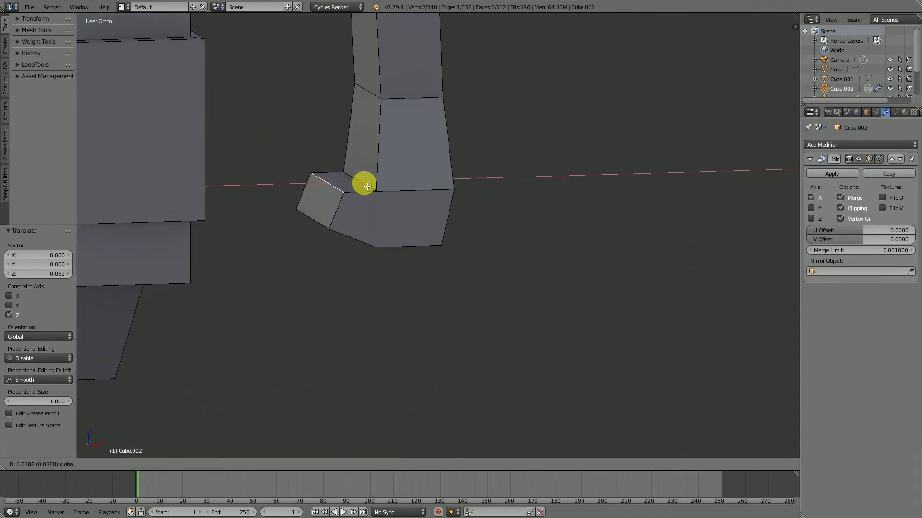
left_click_drag(367, 186, 318, 183)
Raise the thumb tip's lower edge by a further 0.036 and shift it about 0.006 along X
right_click(323, 219)
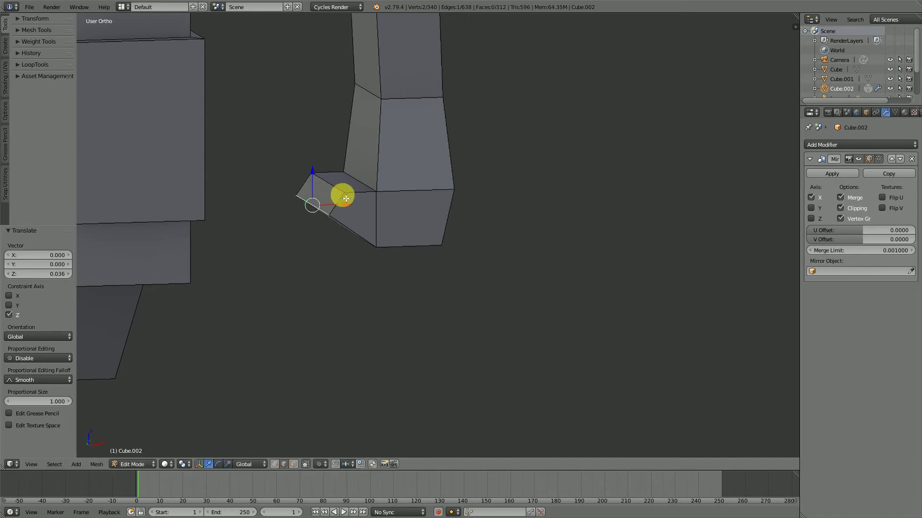
key("g")
key("x")
left_click(352, 210)
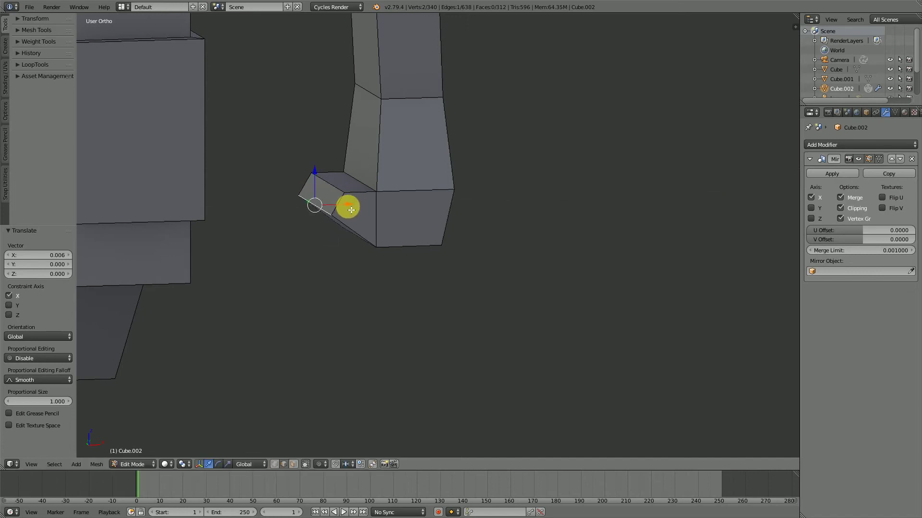
Bevel the elbow's edge loop by about 0.107 with 2 segments, and clear the selection
key("KP_1")
scroll(349, 207, "down", 4)
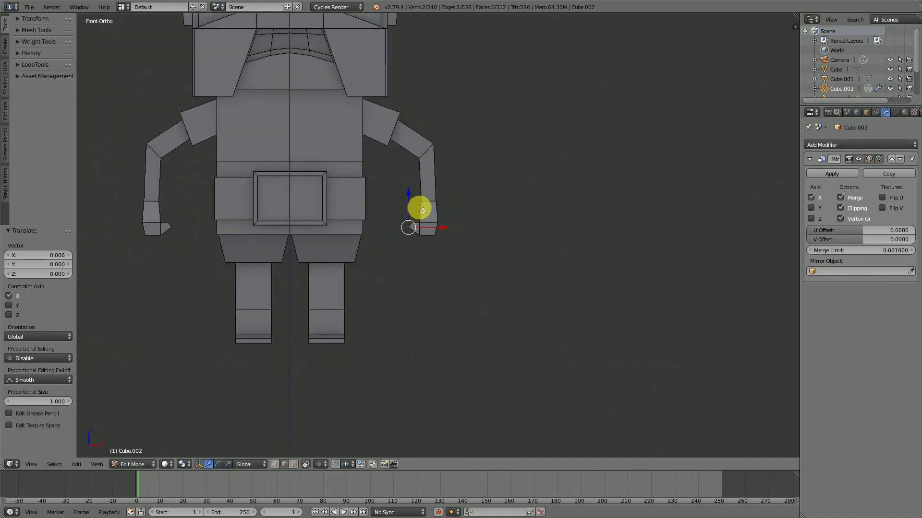
scroll(420, 208, "up", 2)
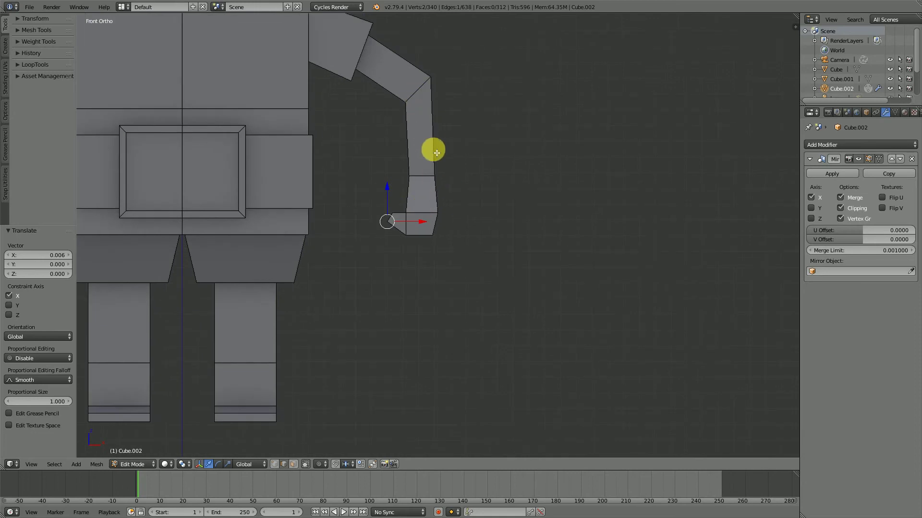
right_click(416, 91, "alt")
middle_click_drag(434, 139, 467, 186)
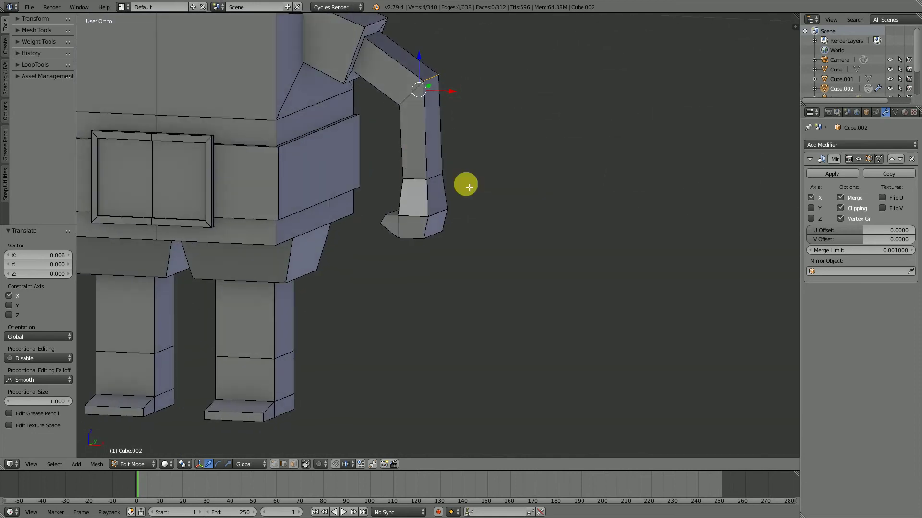
key("ctrl+b")
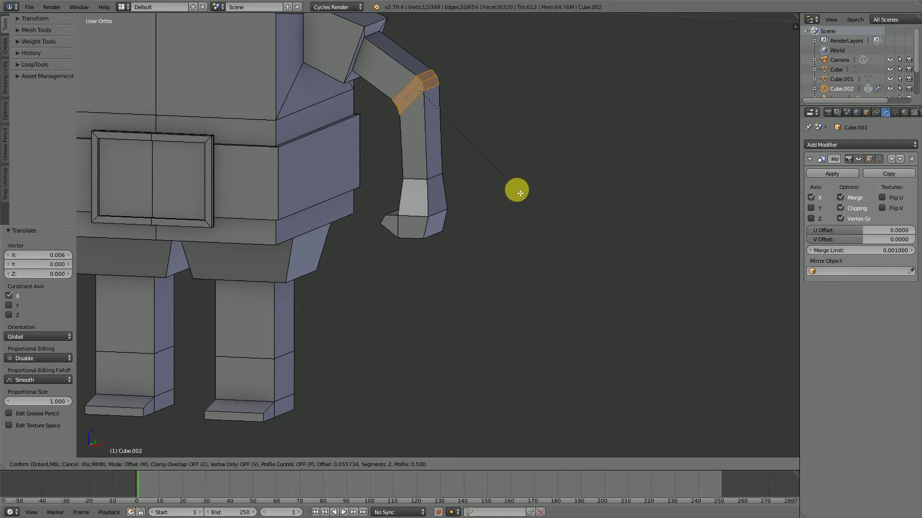
left_click(516, 206)
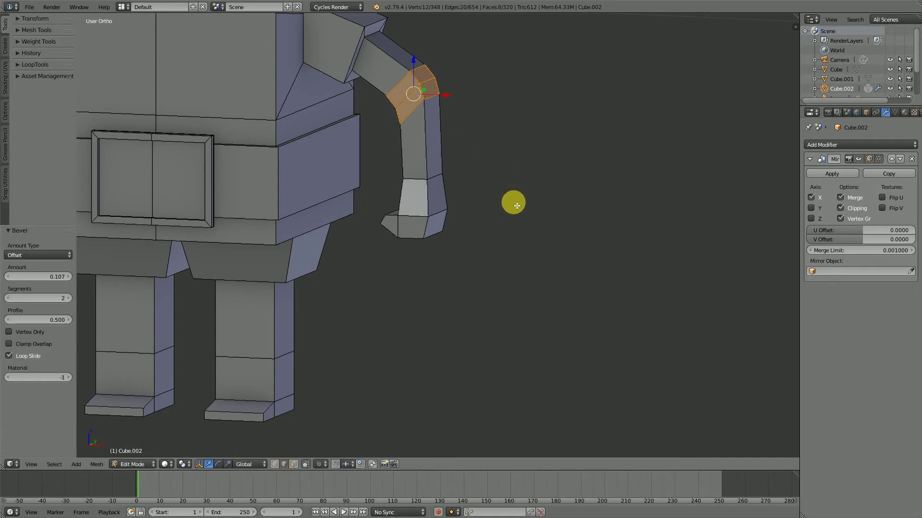
scroll(382, 295, "down", 3)
middle_click_drag(402, 269, 469, 323, "shift")
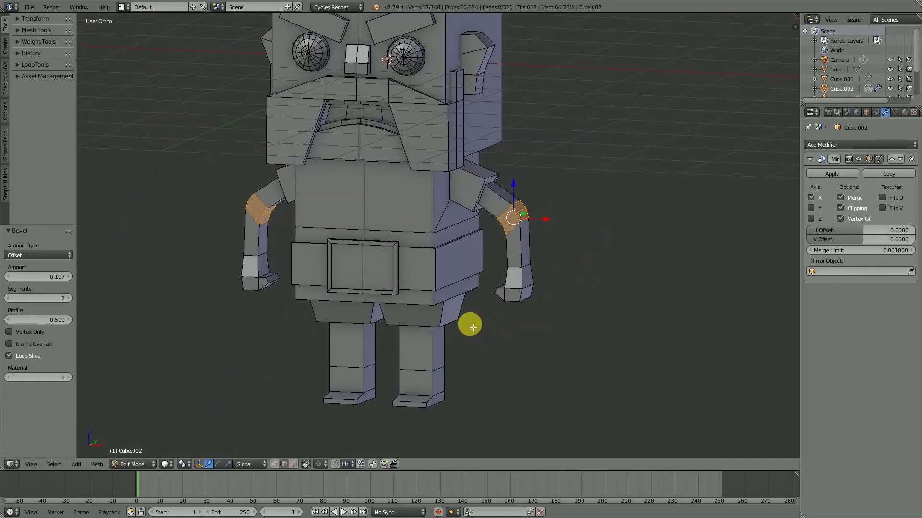
key("t")
key("a")
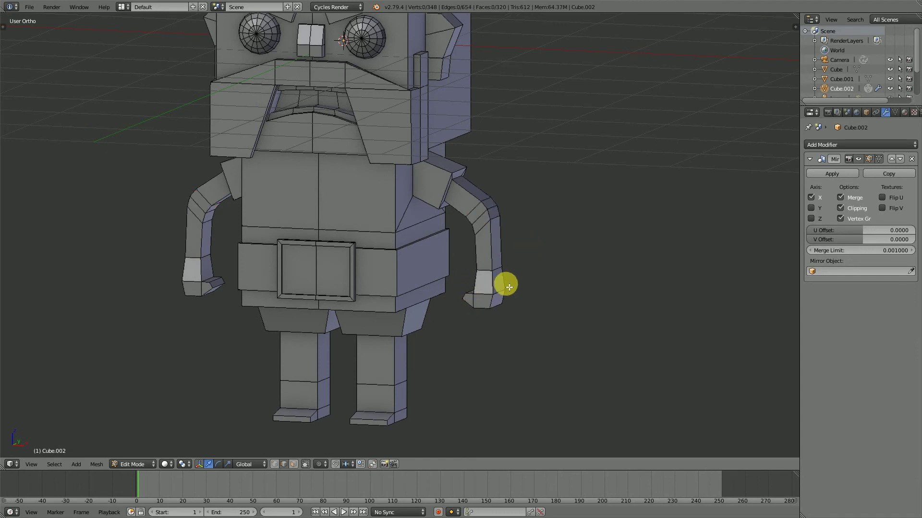
In face select mode, duplicate the ring of forearm faces in place and separate the copy into its own object
scroll(504, 288, "up", 4)
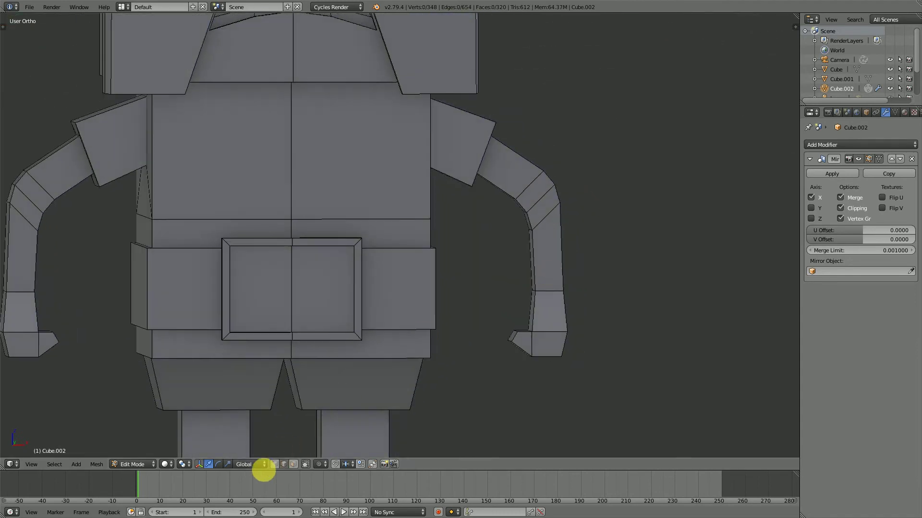
right_click(567, 259, "alt")
middle_click_drag(529, 274, 535, 288)
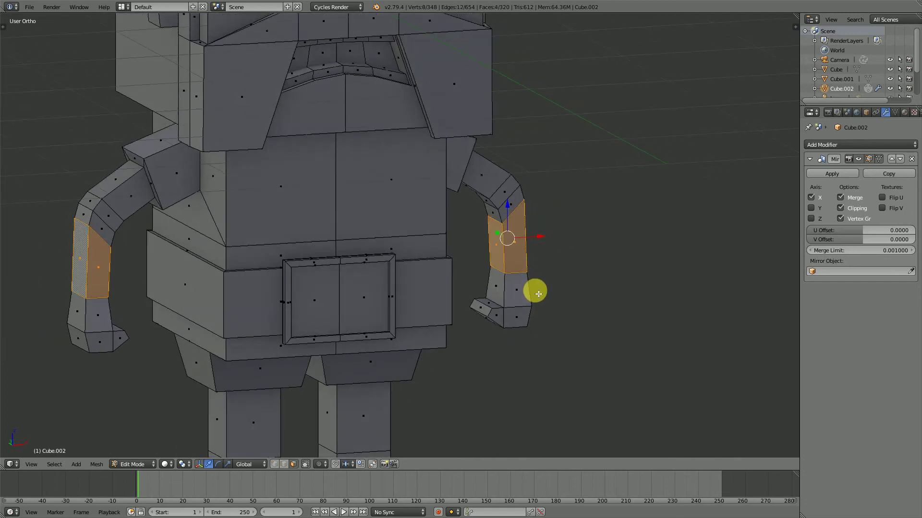
key("shift+d")
key("Escape")
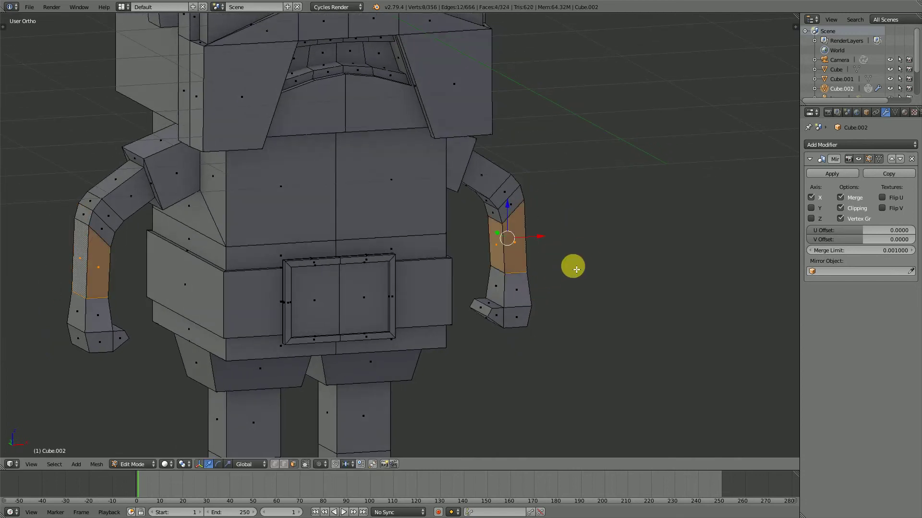
key("p")
left_click(554, 246)
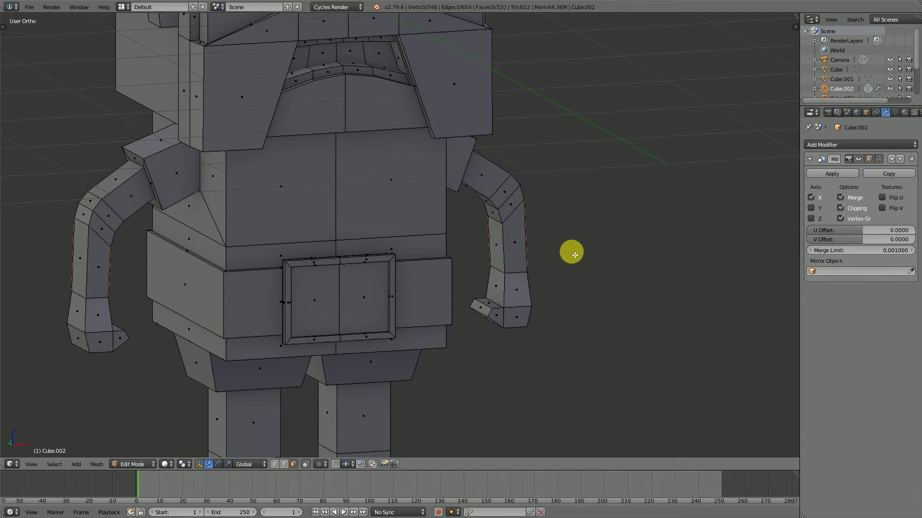
In object mode, remove the Mirror modifier from the separated forearm piece
key("Tab")
right_click(518, 246)
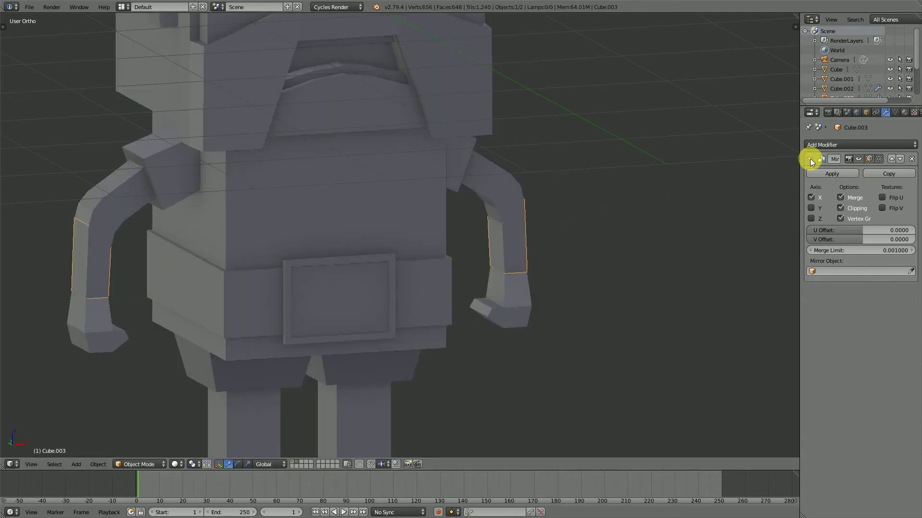
left_click(911, 159)
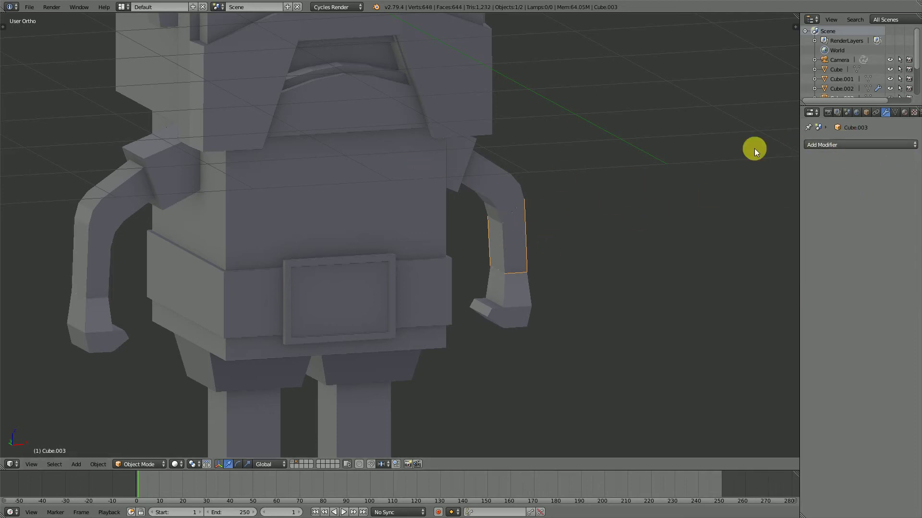
Add a Solidify modifier with a thickness of -0.04 to the forearm piece and apply it
left_click(830, 144)
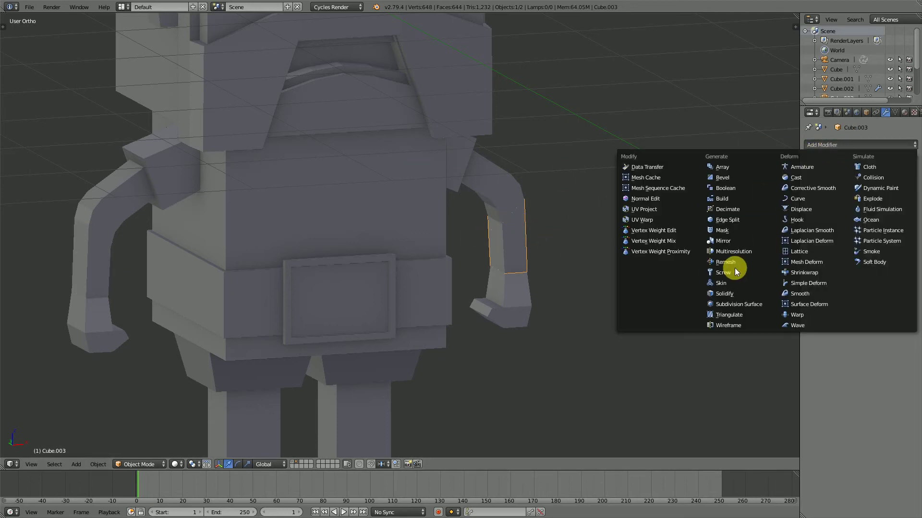
left_click(734, 293)
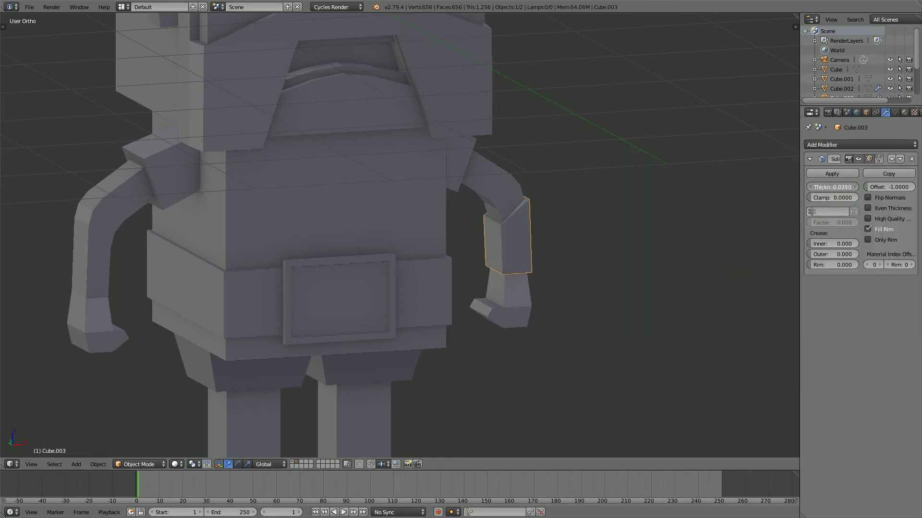
left_click_drag(832, 186, 830, 187)
mouse_move(557, 201)
middle_mouse_down()
mouse_move(525, 257)
mouse_move(426, 232)
mouse_move(544, 210)
middle_mouse_up()
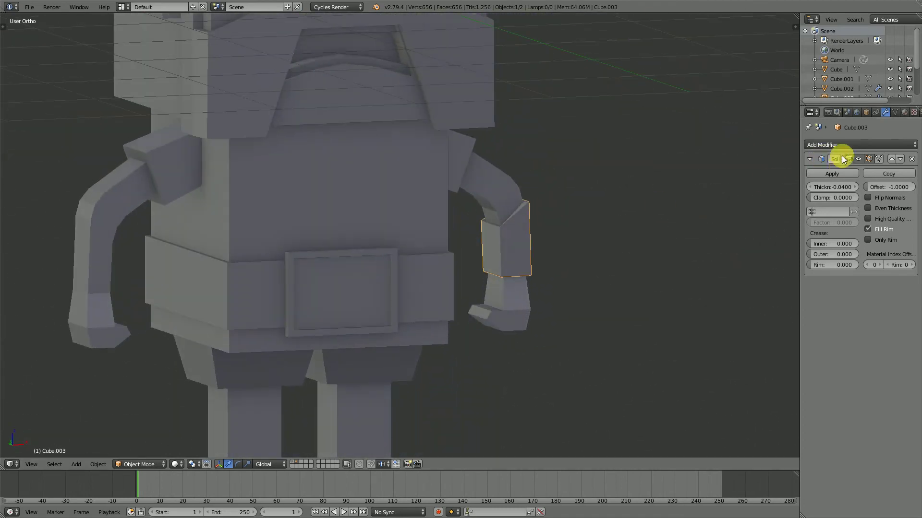
left_click(839, 174)
Join the solidified forearm piece into the mirrored character mesh
right_click(504, 181)
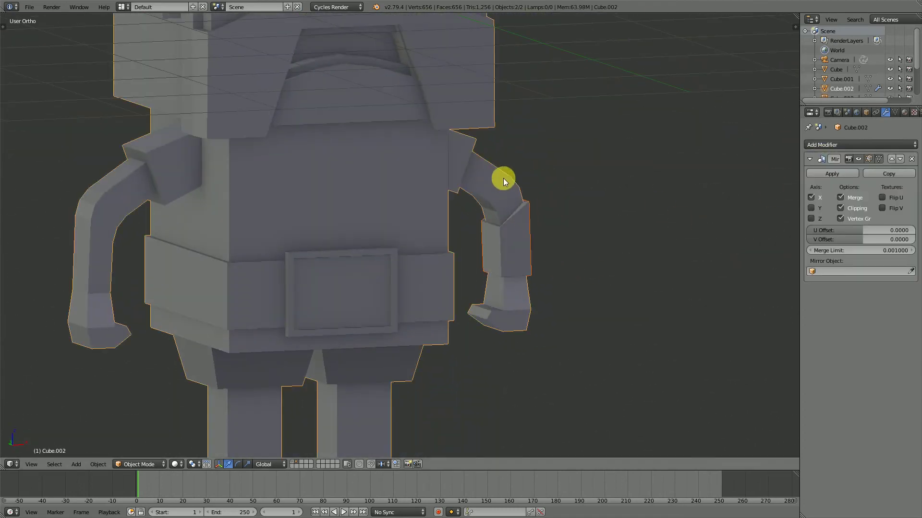
key("ctrl+j")
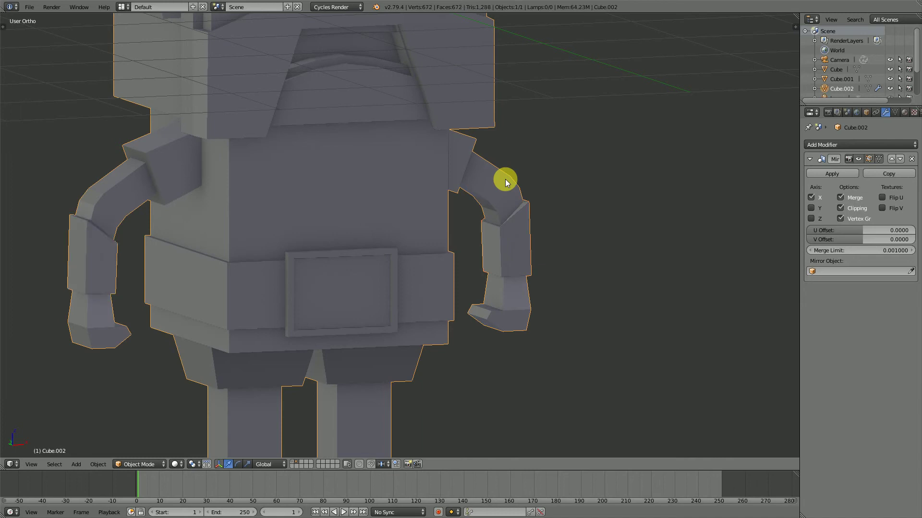
scroll(505, 179, "down", 3)
middle_click_drag(432, 222, 367, 238)
middle_click_drag(367, 279, 393, 352)
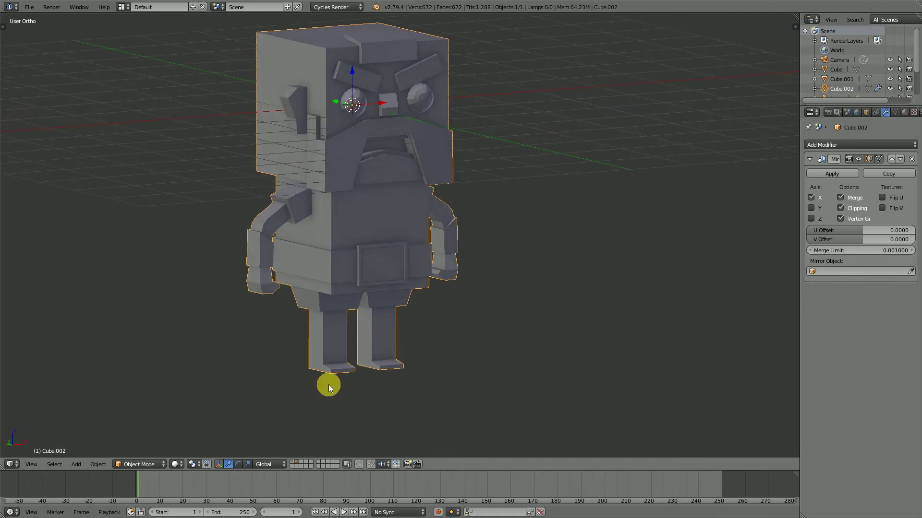
Display the finished reference character's layer together with the layer of the new character
left_click(293, 462)
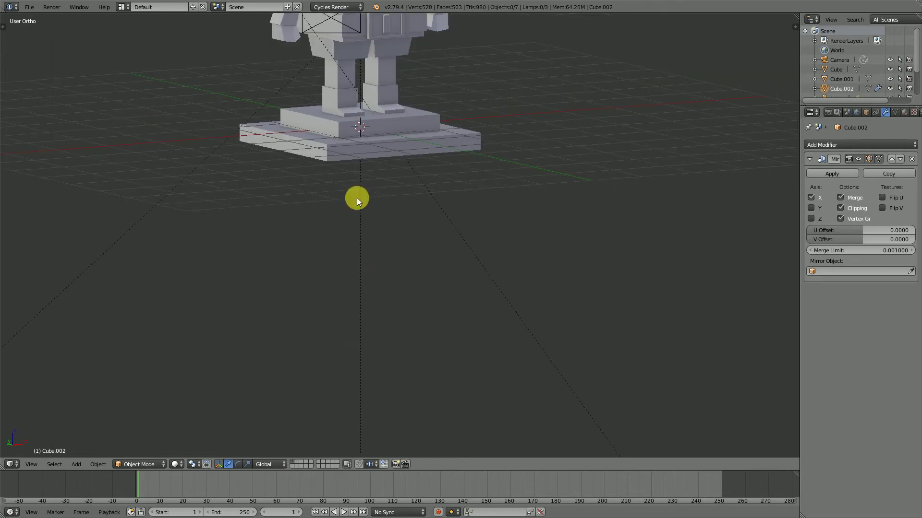
left_click(296, 462)
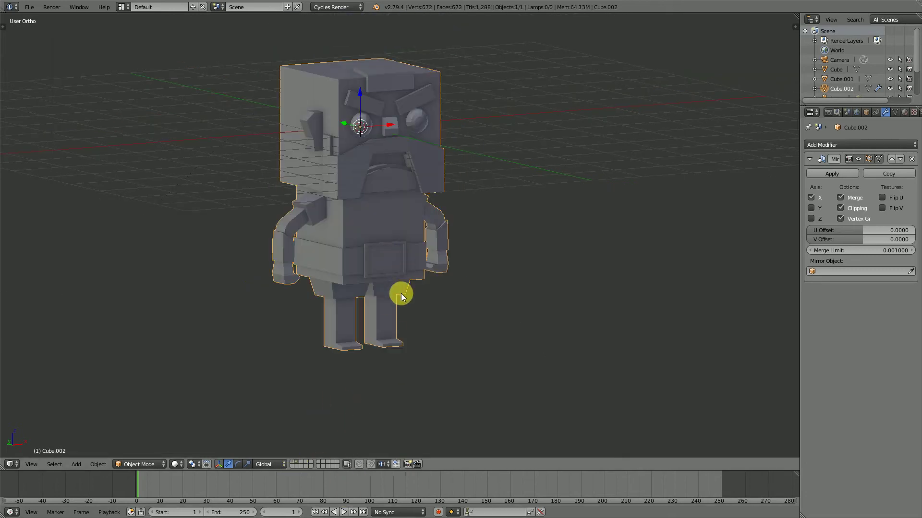
left_click(290, 462, "shift")
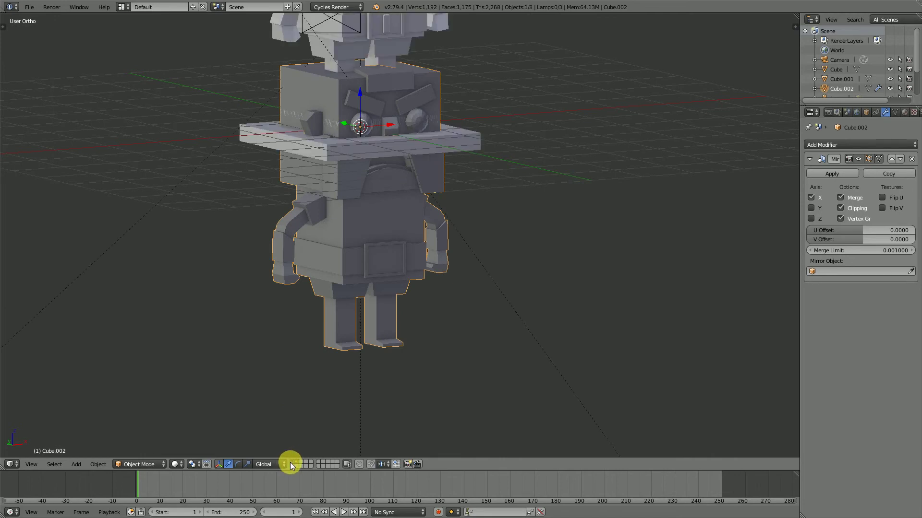
In front view, move the new character beside the finished reference character, with its feet near ground level
key("KP_1")
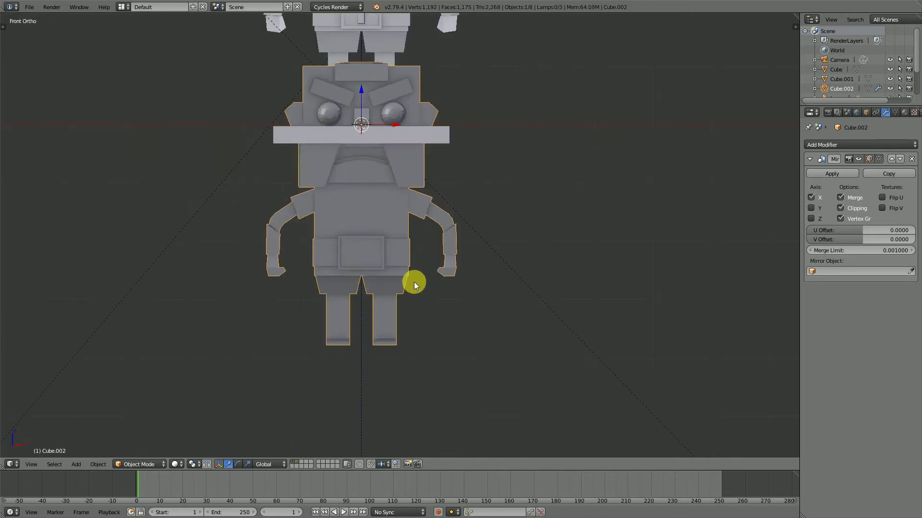
scroll(414, 281, "down", 3)
middle_click_drag(325, 267, 298, 350, "shift")
key("g")
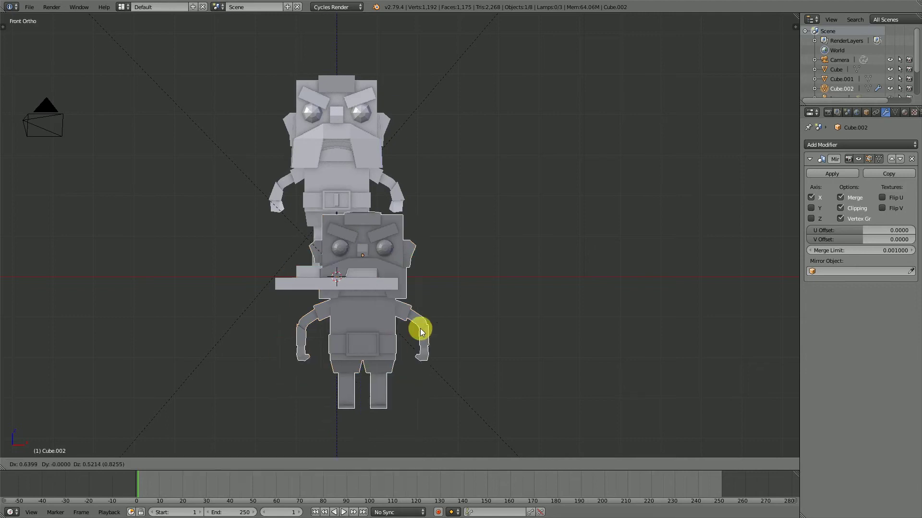
left_click(512, 215)
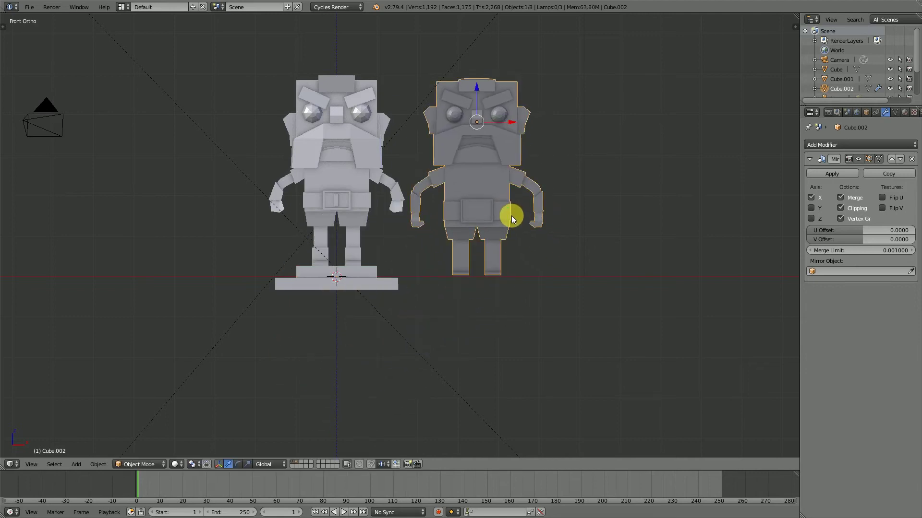
scroll(492, 257, "up", 1)
scroll(487, 256, "up", 1)
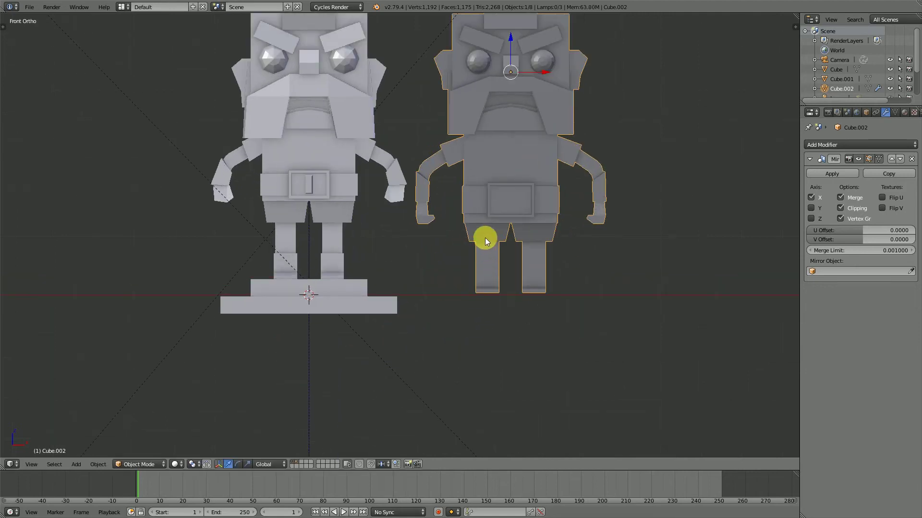
middle_click_drag(466, 228, 443, 304, "shift")
scroll(421, 261, "up", 1)
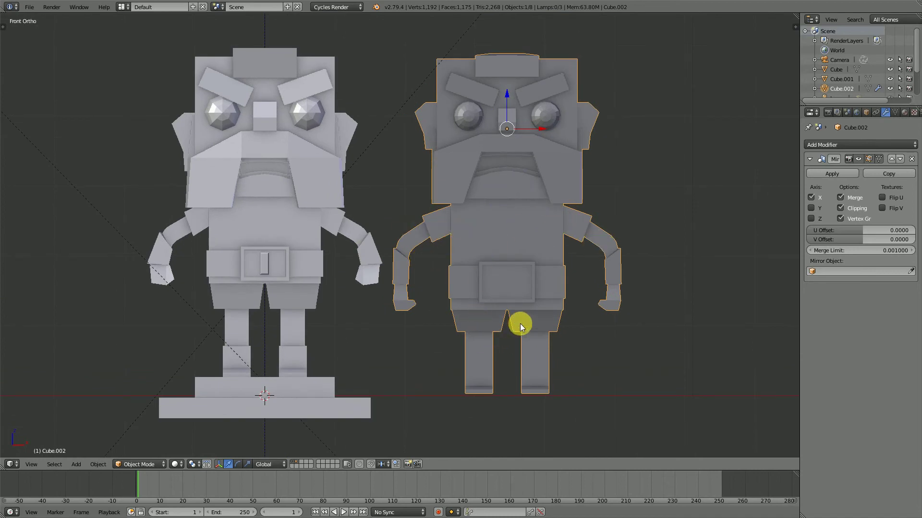
Move the character about -3.456 in X and 0.302 in Z onto the reference, and slide it back beside it along X
key("g")
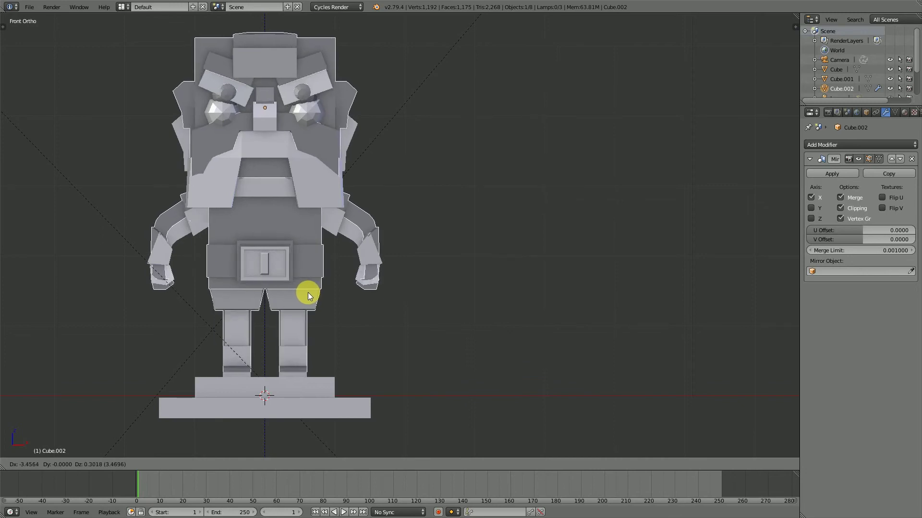
left_click(308, 292)
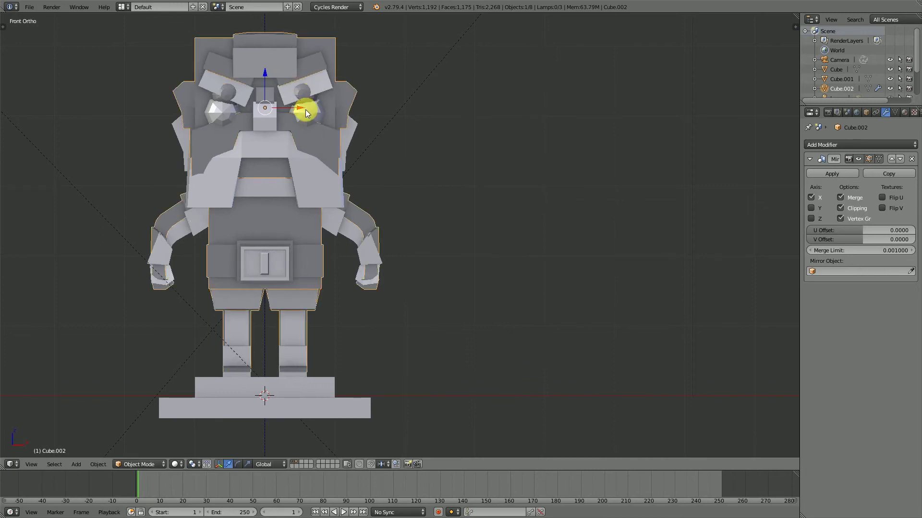
left_click_drag(305, 109, 542, 160)
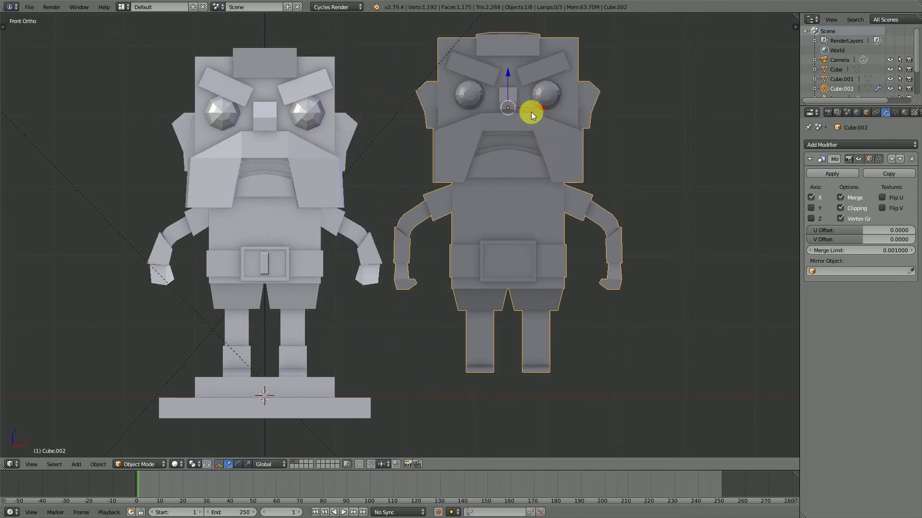
Lower all the head pieces of the new character together by about 0.2 along Z, closer to the reference's head height
key("Tab")
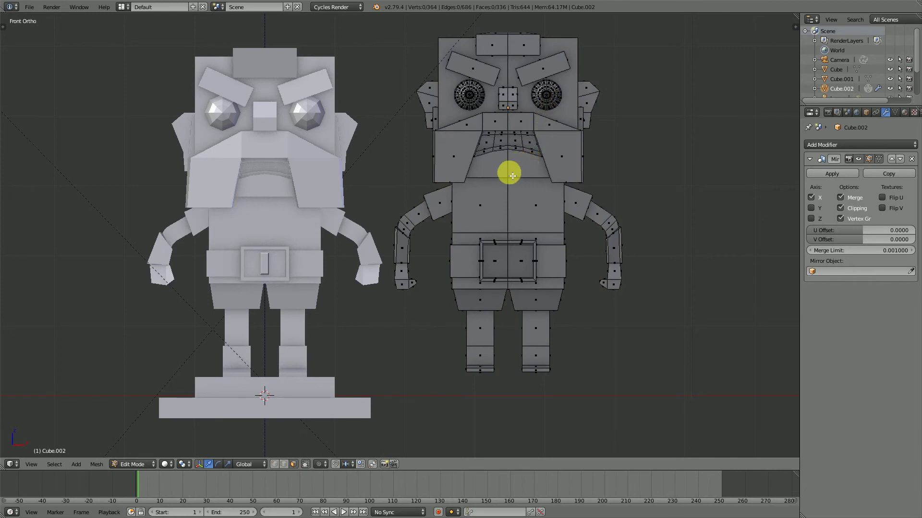
middle_click_drag(507, 171, 512, 192, "shift")
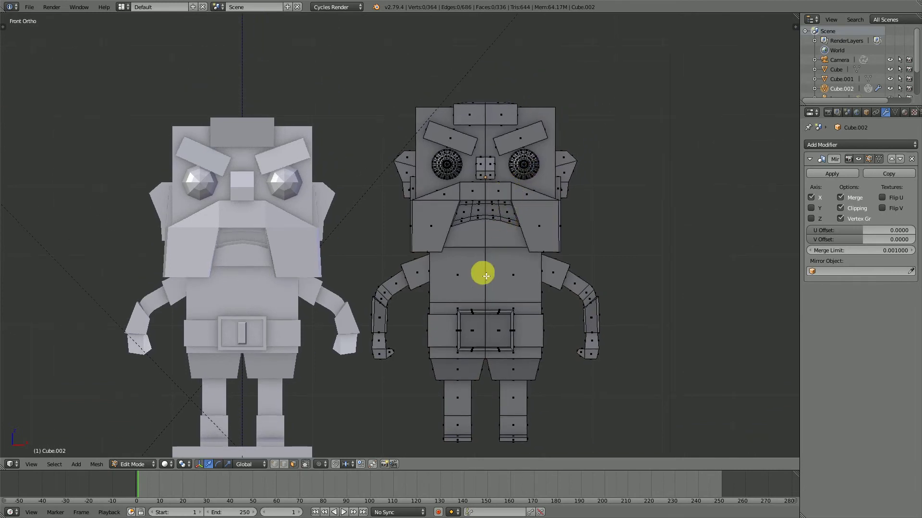
key("l")
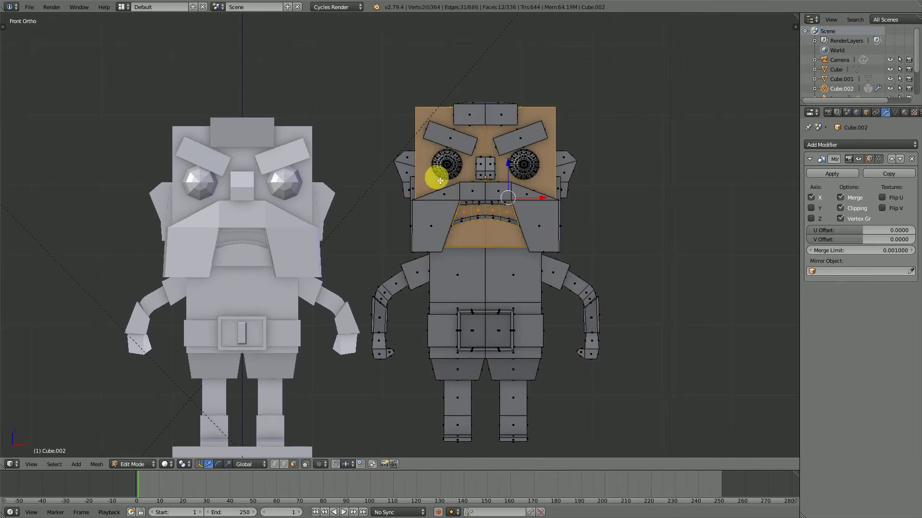
key("l")
key("l")
key("l")
key("l")
key("l")
key("l")
key("l")
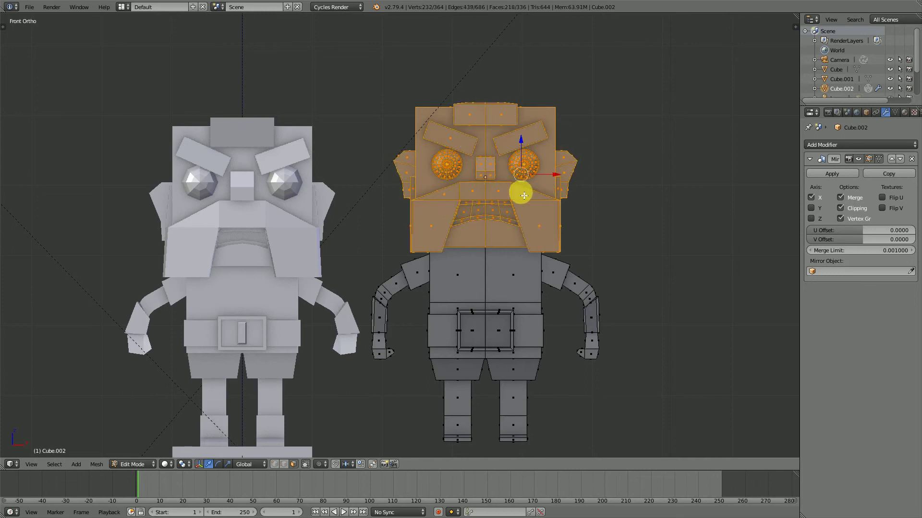
middle_click_drag(518, 191, 484, 197)
key("KP_1")
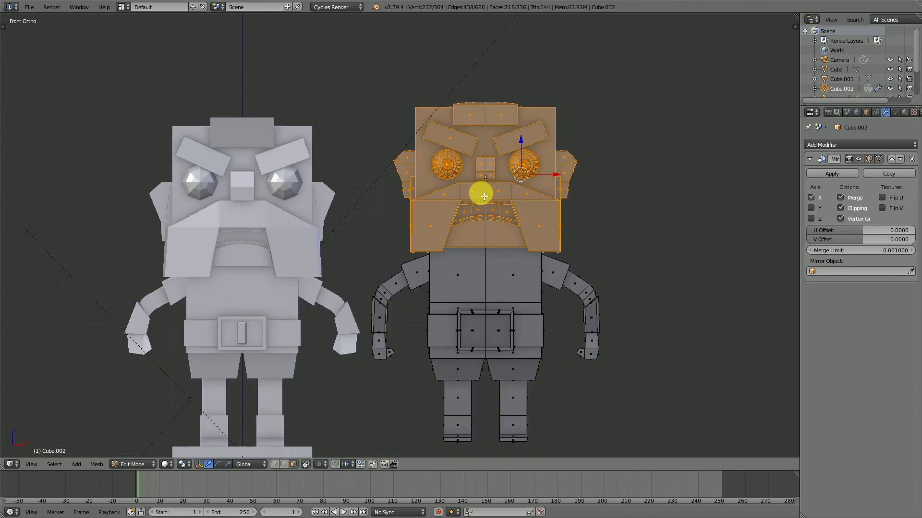
key("g")
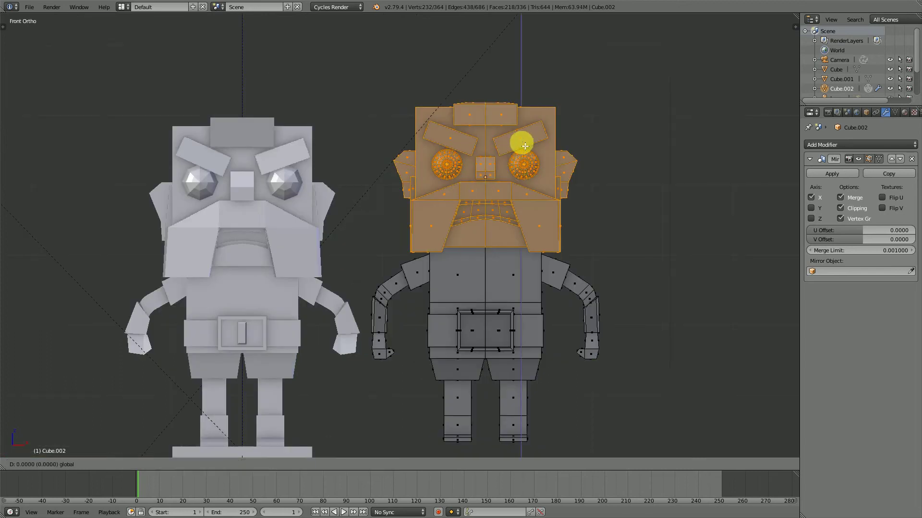
key("z")
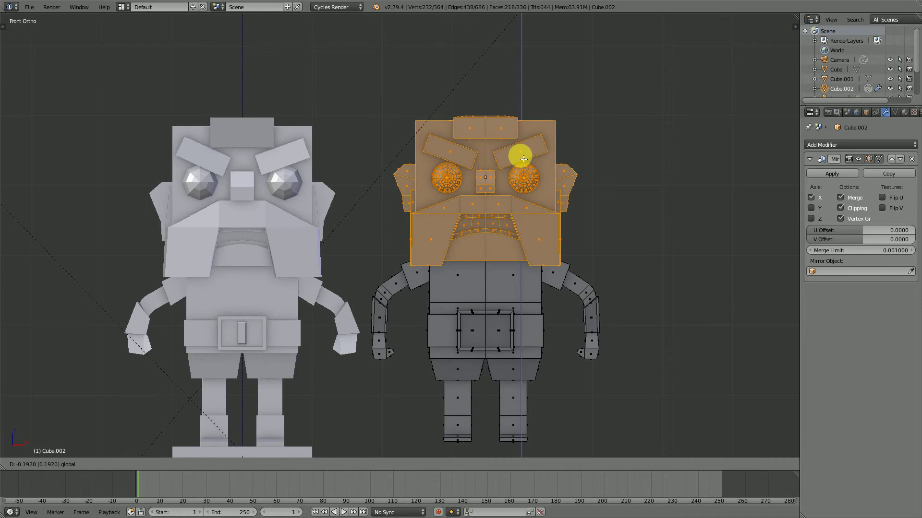
left_click(523, 158)
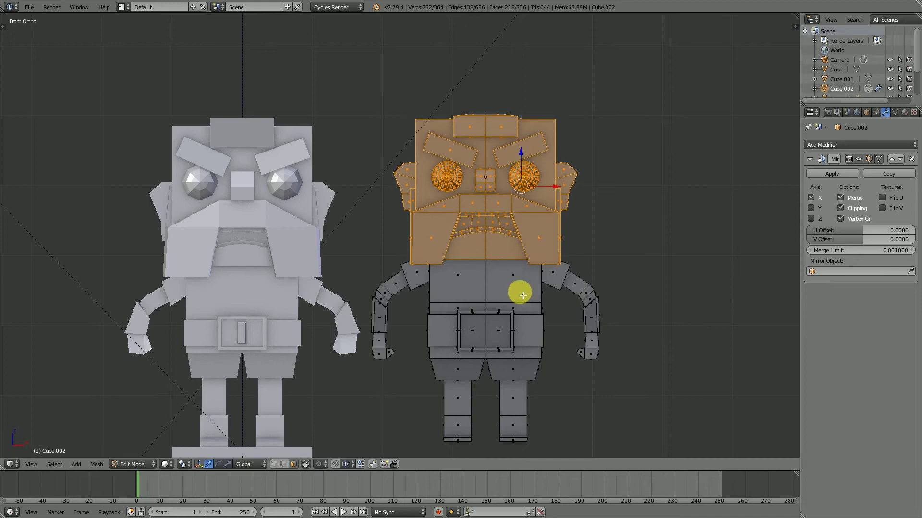
Select the forearms with their hands and cuffs and move them about 0.123 inward in X and 0.048 up in Z
right_click(593, 306)
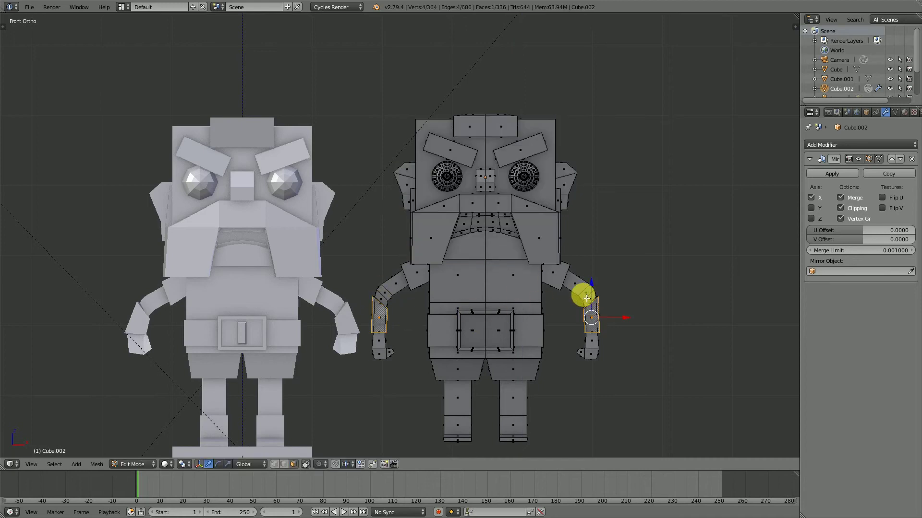
right_click(601, 356, "alt")
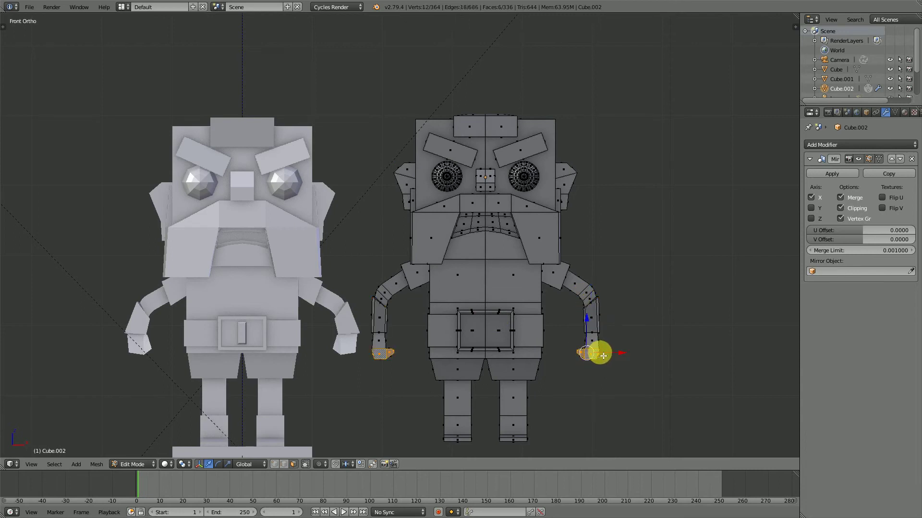
key("ctrl+KP_Add")
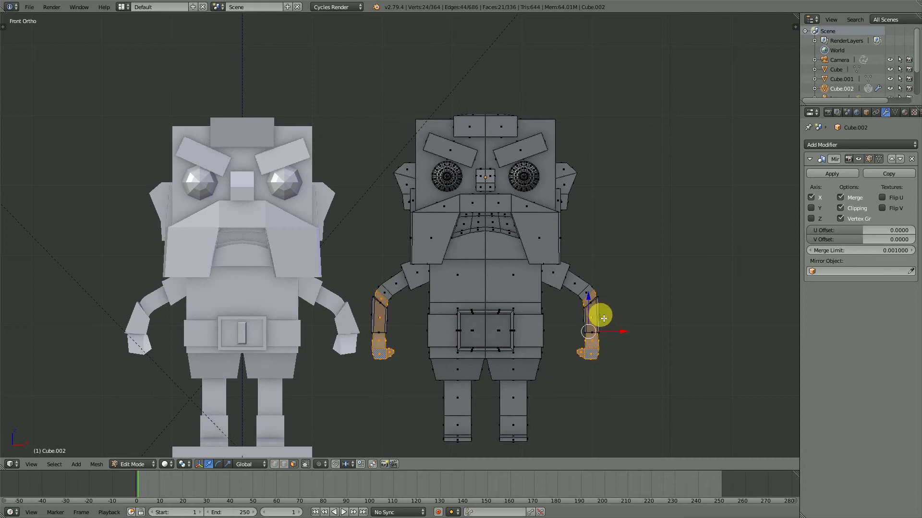
key("l")
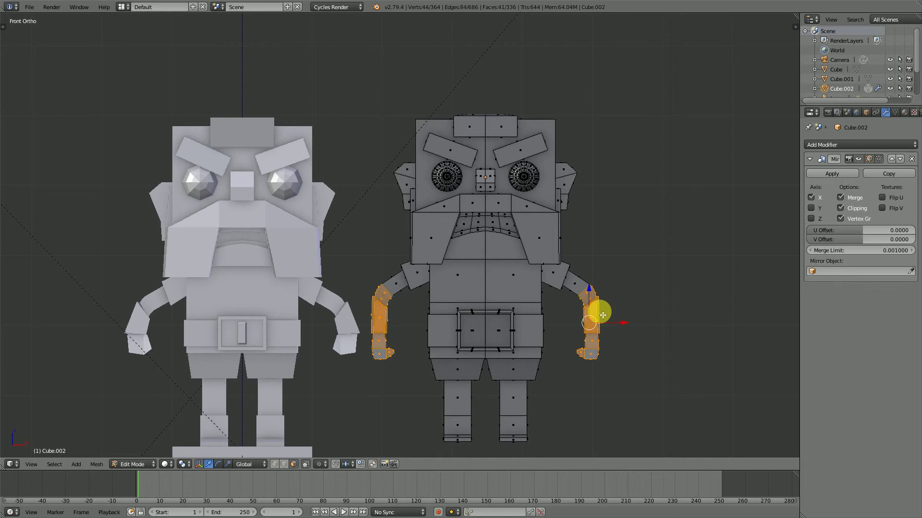
key("g")
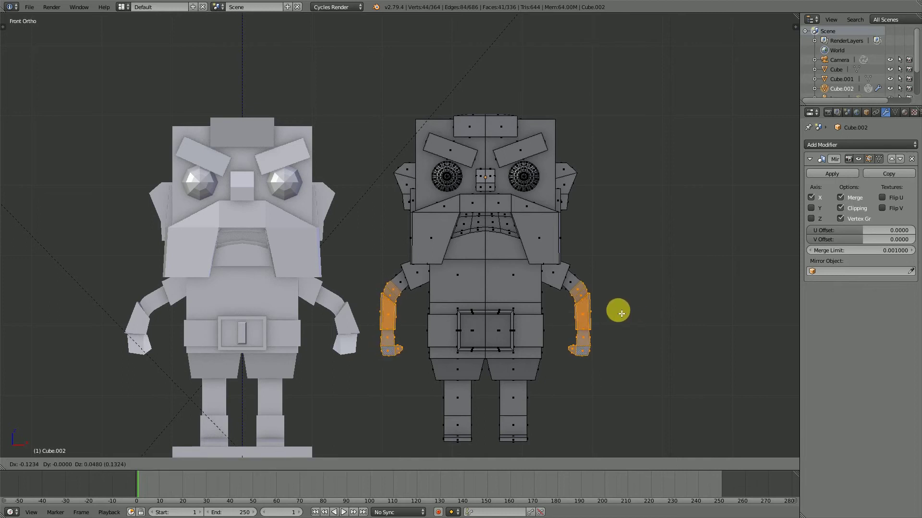
Scale the forearms and hands to about 0.914 along Z, then clear the selection
key("s")
key("z")
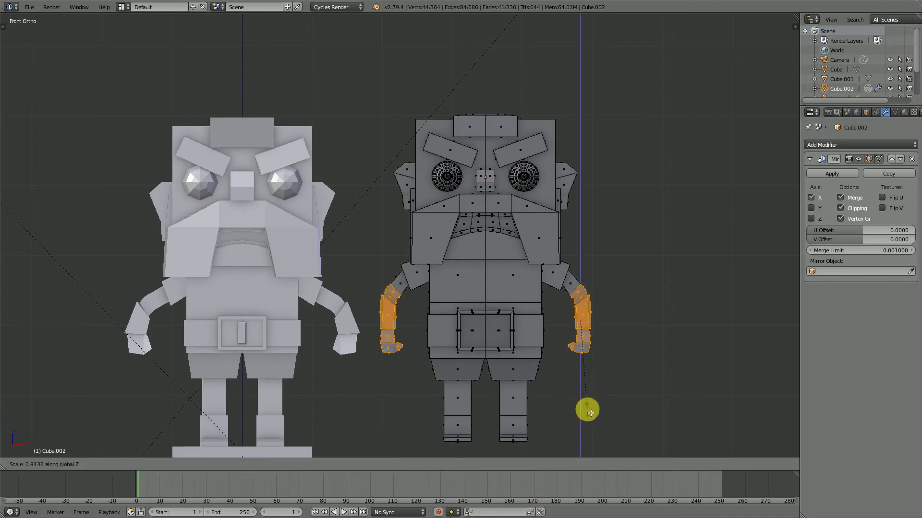
left_click(587, 409)
left_click_drag(582, 289, 583, 294)
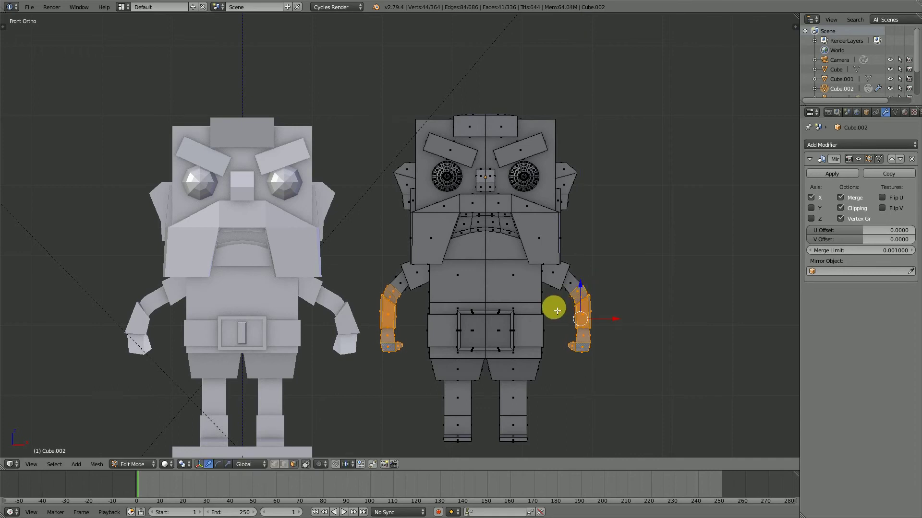
key("a")
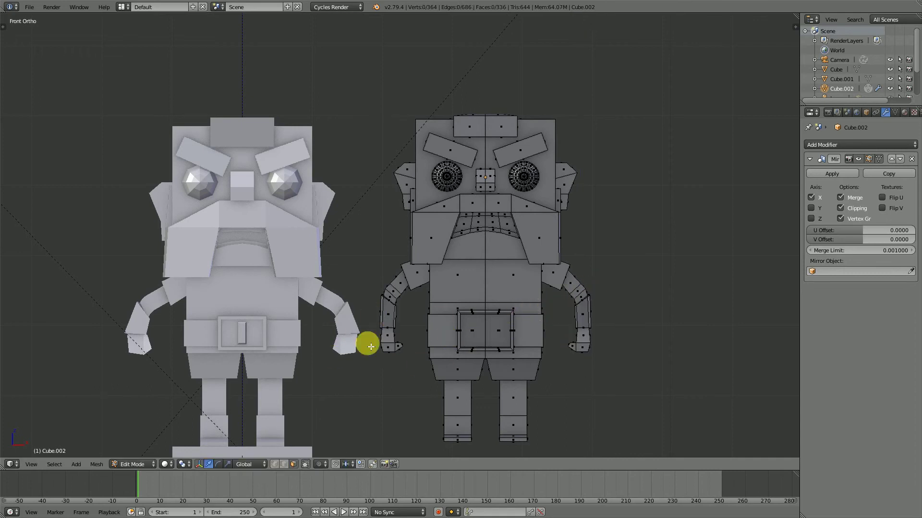
Add an edge loop around the lower legs at the top of the boots and try scaling it up to about 1.10
middle_click_drag(475, 378, 453, 280, "shift")
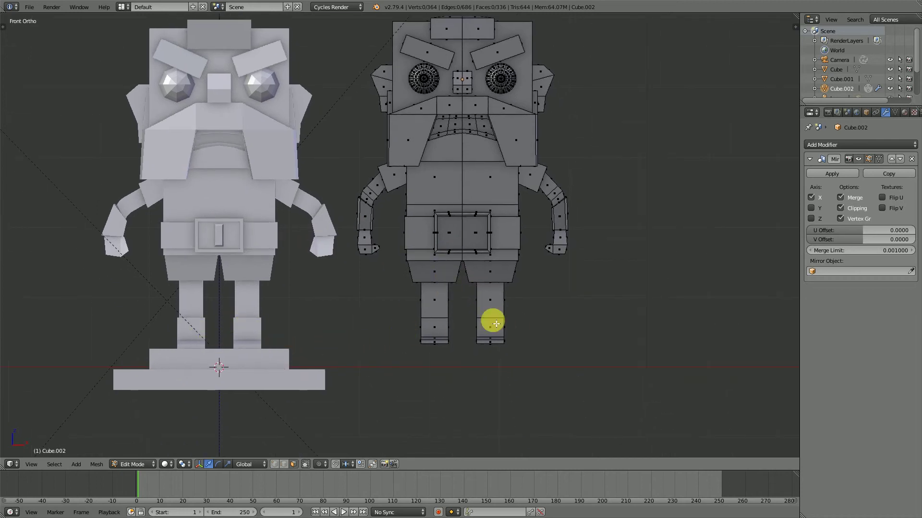
middle_click_drag(494, 319, 465, 336)
scroll(514, 348, "up", 1)
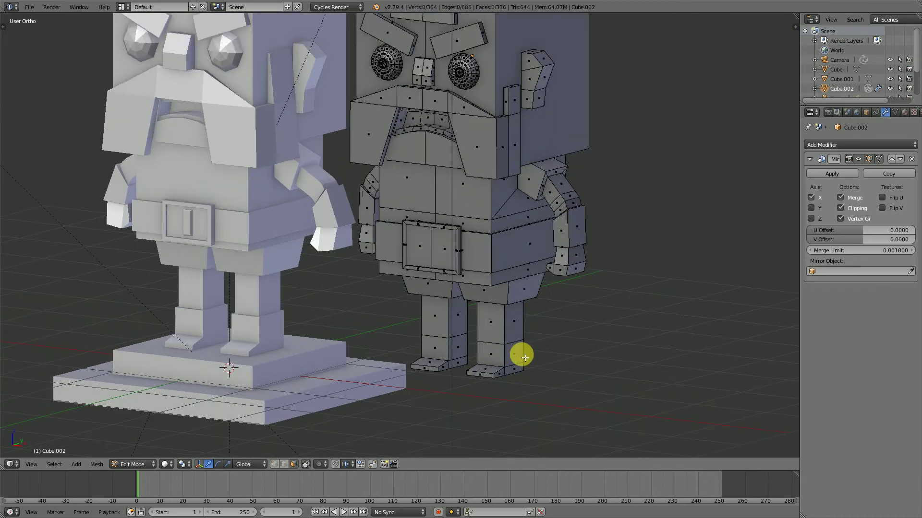
scroll(522, 359, "up", 1)
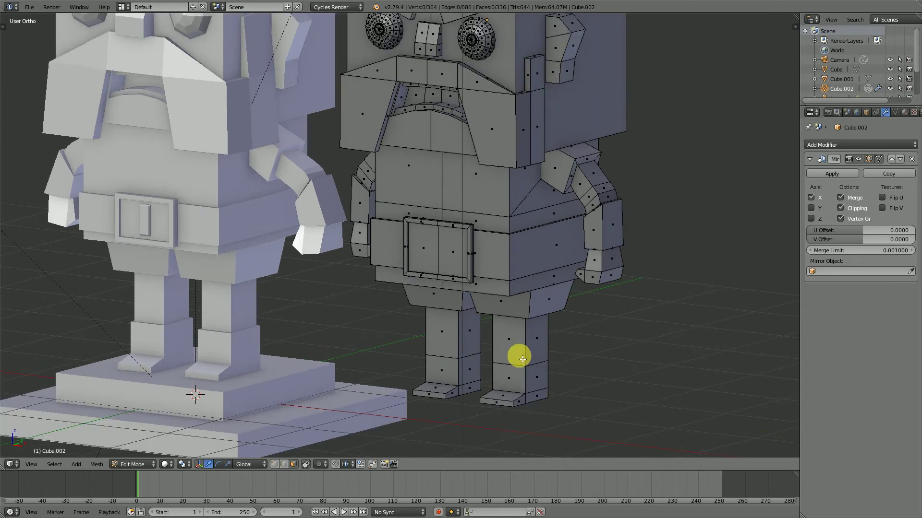
middle_click_drag(523, 362, 551, 352)
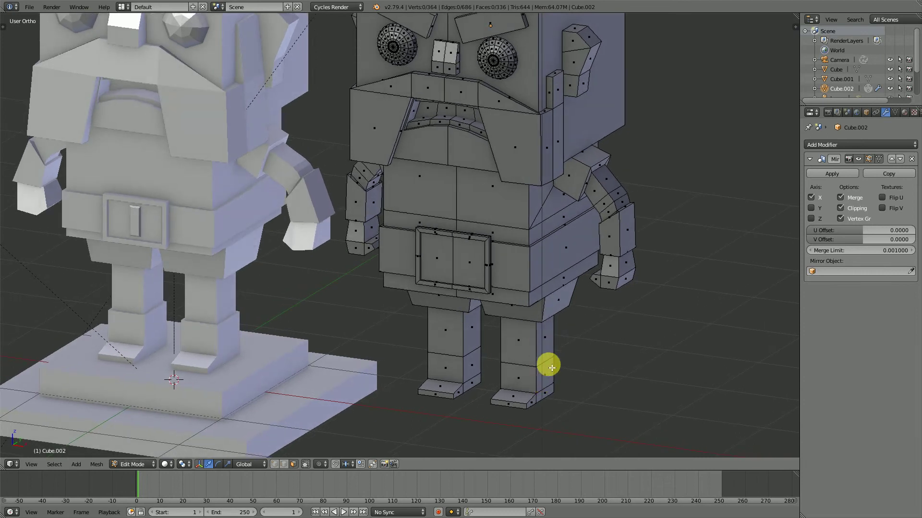
key("ctrl+r")
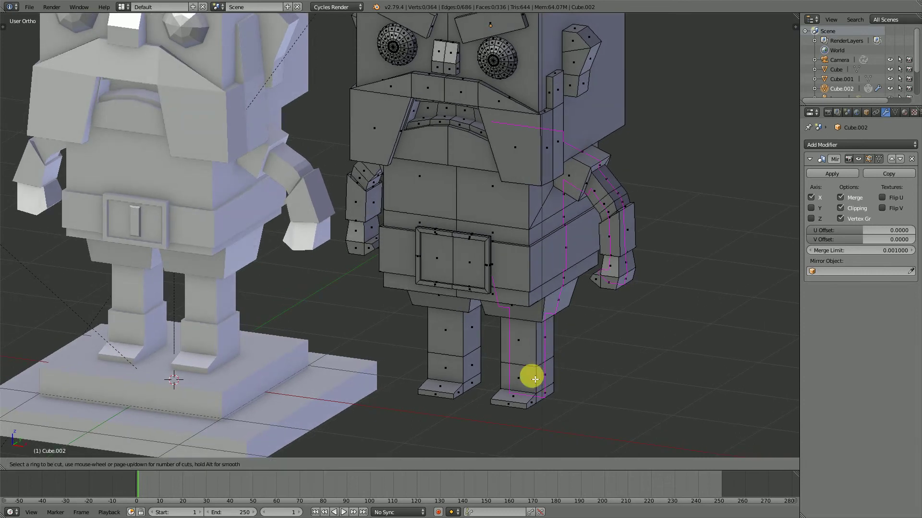
left_click(534, 380)
left_click(536, 363)
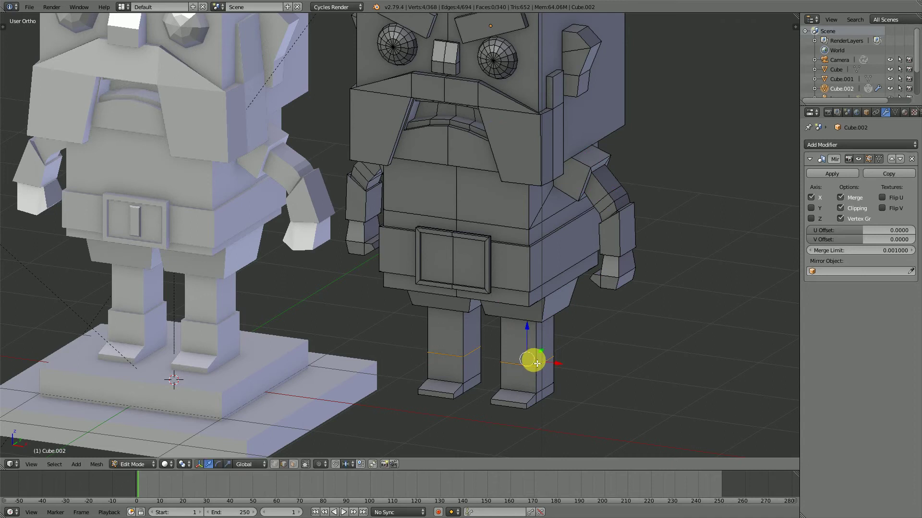
key("s")
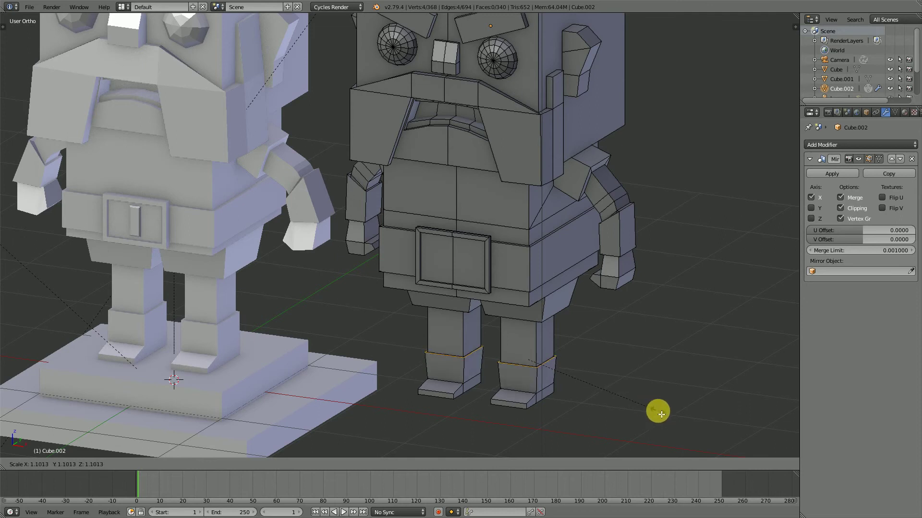
left_click(661, 414)
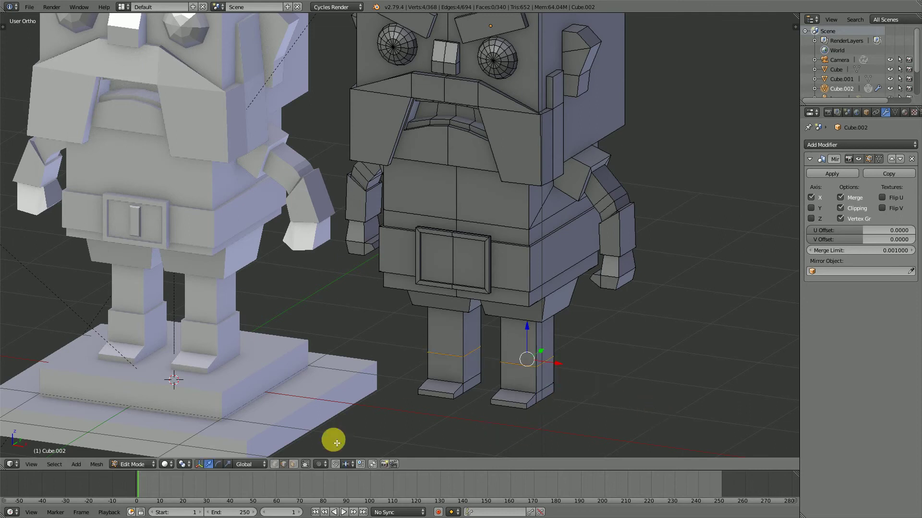
Select all the boot faces below the new edge loop and scale them to about 1.16 with Z locked
left_click(294, 465)
right_click(532, 378, "alt")
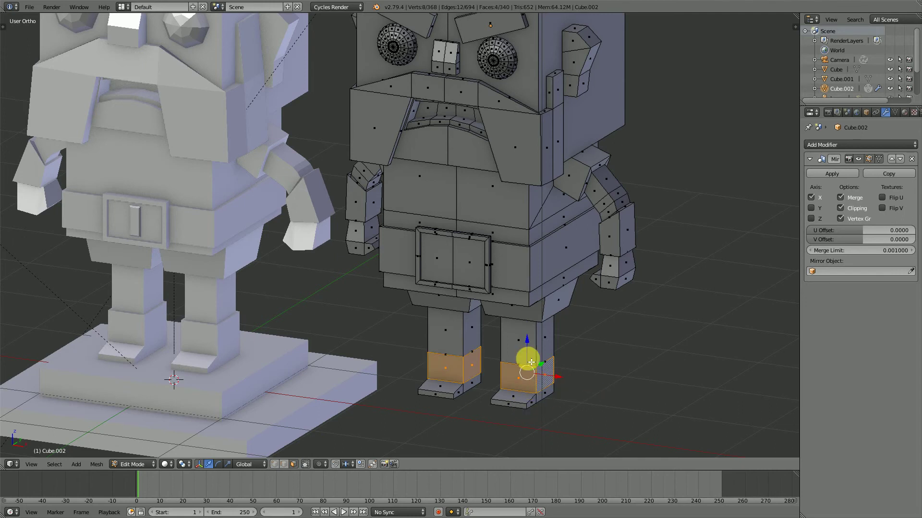
scroll(529, 366, "up", 2)
right_click(534, 346, "alt")
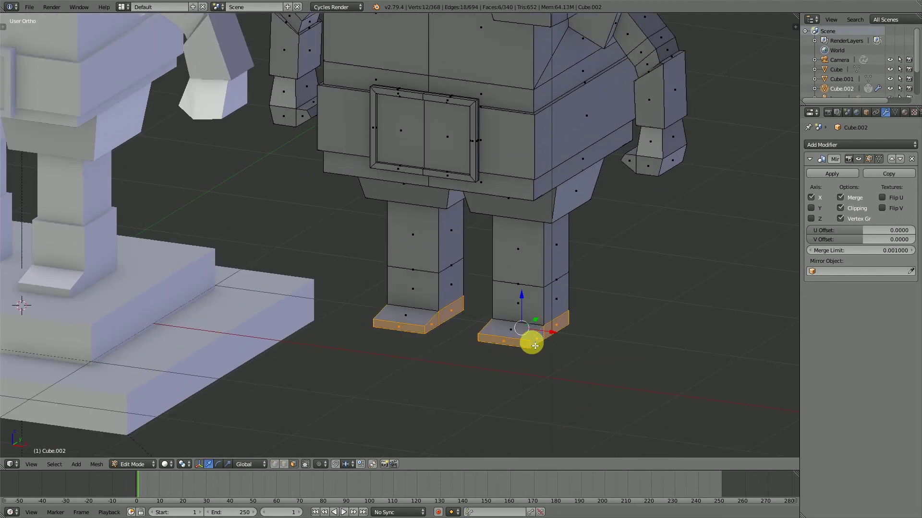
key("ctrl+KP_Add")
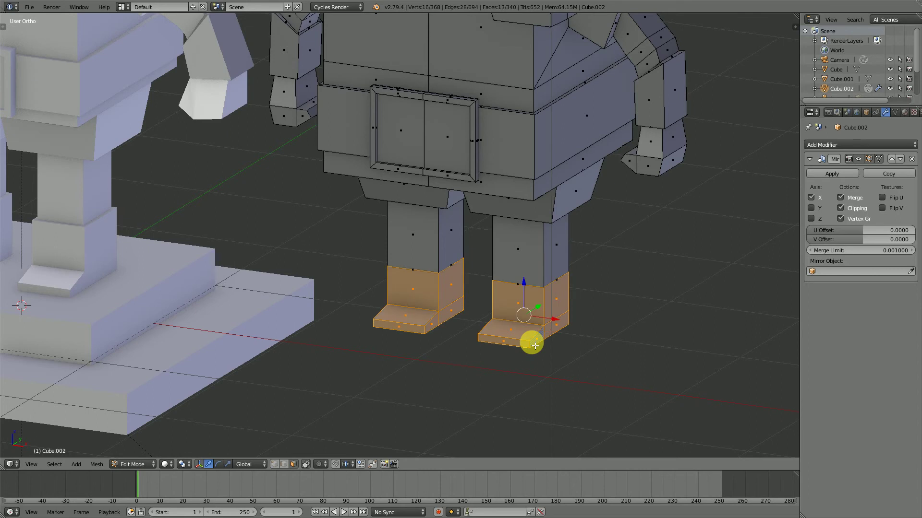
key("s")
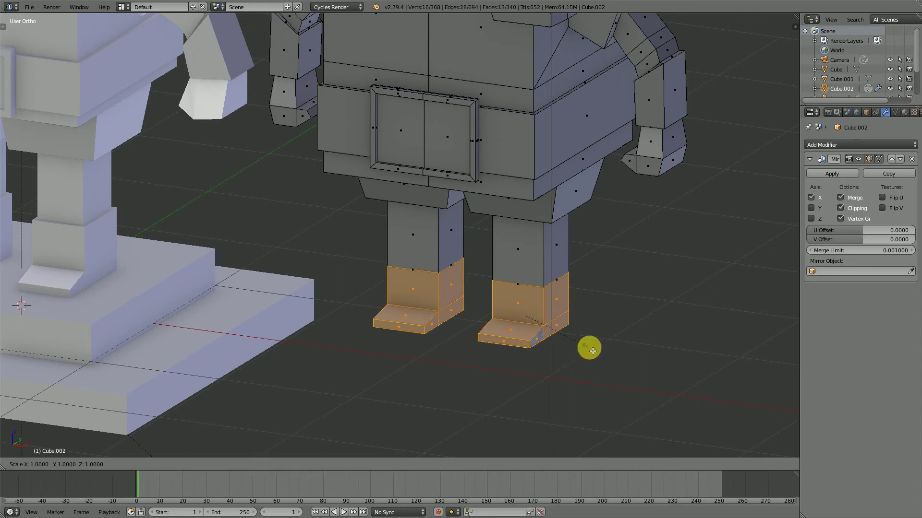
key("shift+z")
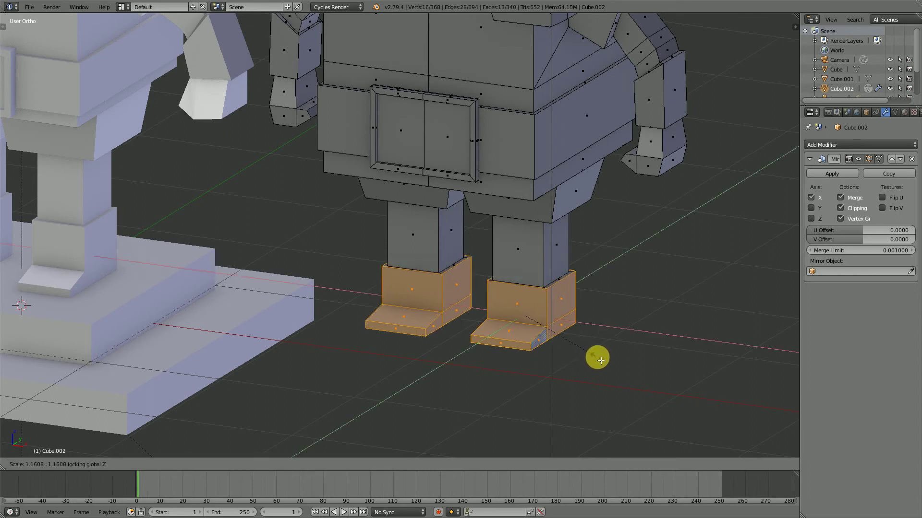
left_click(601, 361)
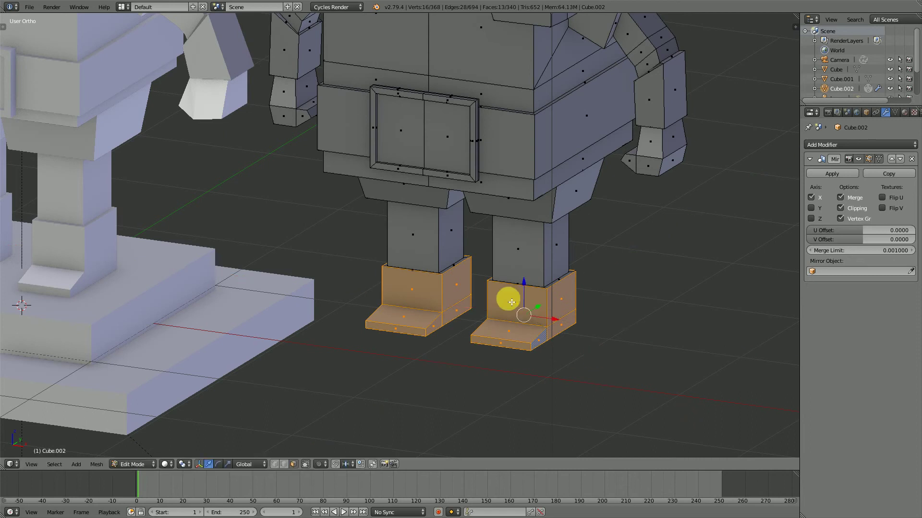
Select the whole legs including the boots and scale them to about 0.85 with Z locked
middle_click_drag(508, 298, 498, 282)
middle_click_drag(251, 255, 555, 263)
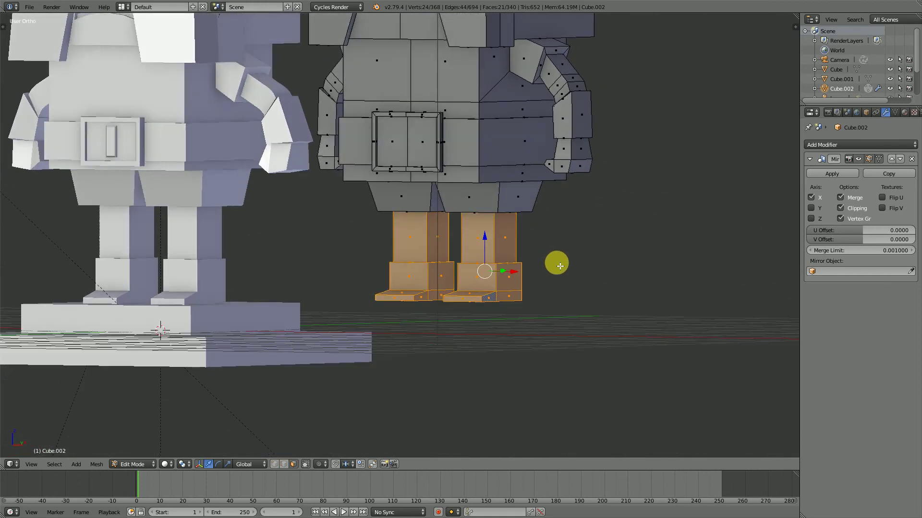
key("s")
key("shift+z")
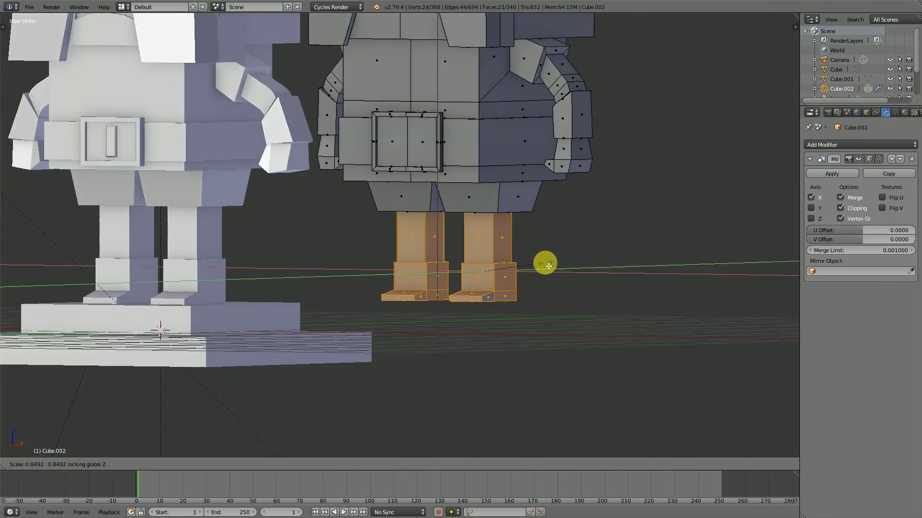
left_click(547, 267)
Duplicate the belt buckle's inner face in place and move the copy along X to leave a narrow strip at the mirror centre
middle_click_drag(541, 264, 513, 275)
scroll(457, 245, "down", 4)
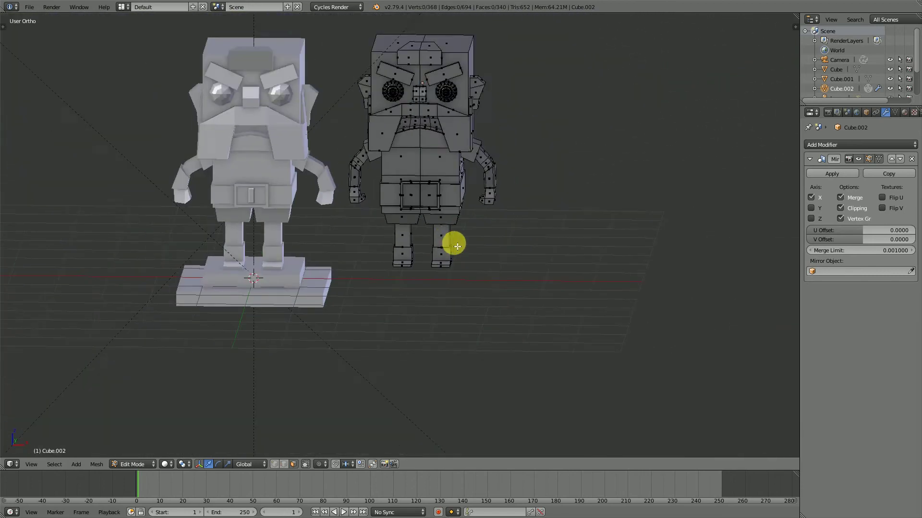
middle_click_drag(457, 246, 347, 255)
scroll(415, 254, "up", 2)
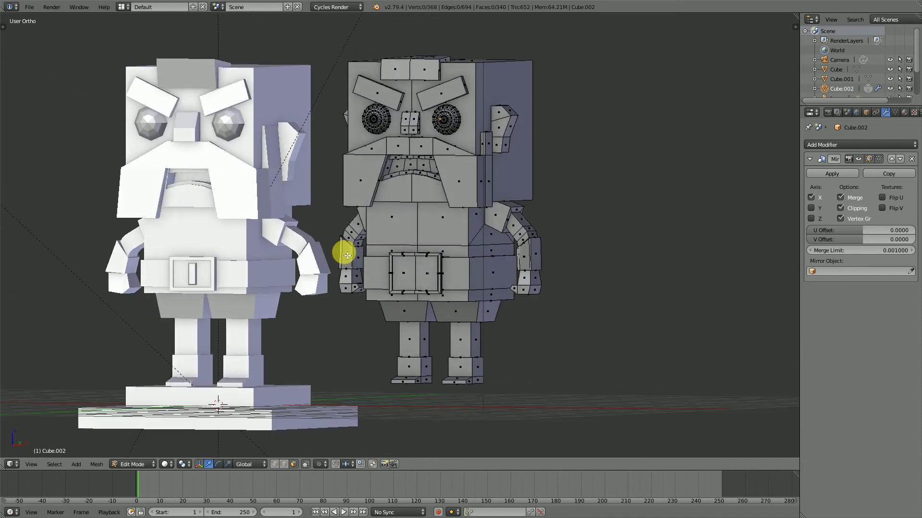
middle_click_drag(461, 291, 449, 287)
scroll(449, 286, "up", 2)
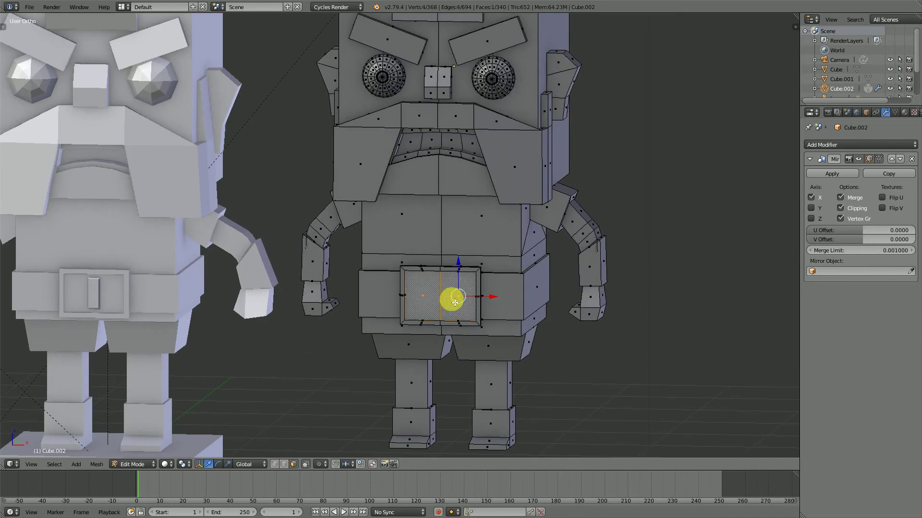
scroll(454, 303, "up", 10)
scroll(391, 255, "down", 5)
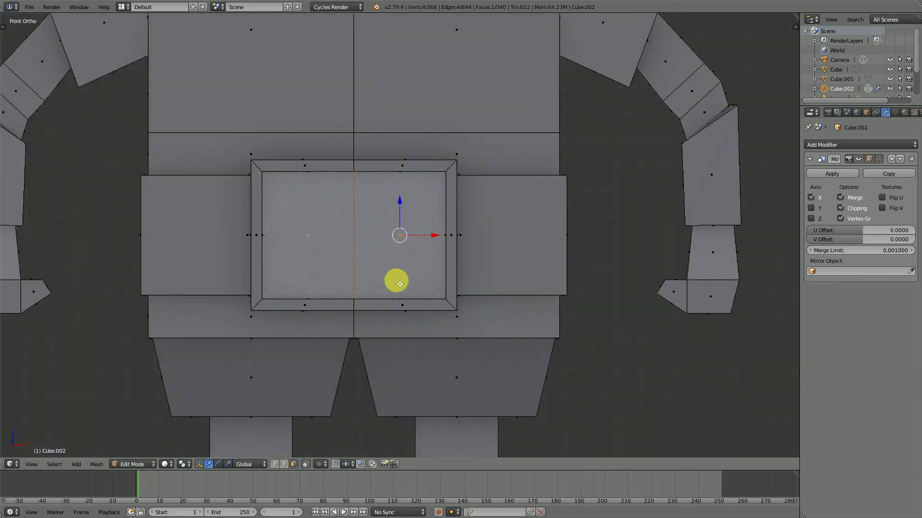
mouse_move(452, 293)
middle_mouse_down()
mouse_move(442, 298)
mouse_move(452, 290)
middle_mouse_up()
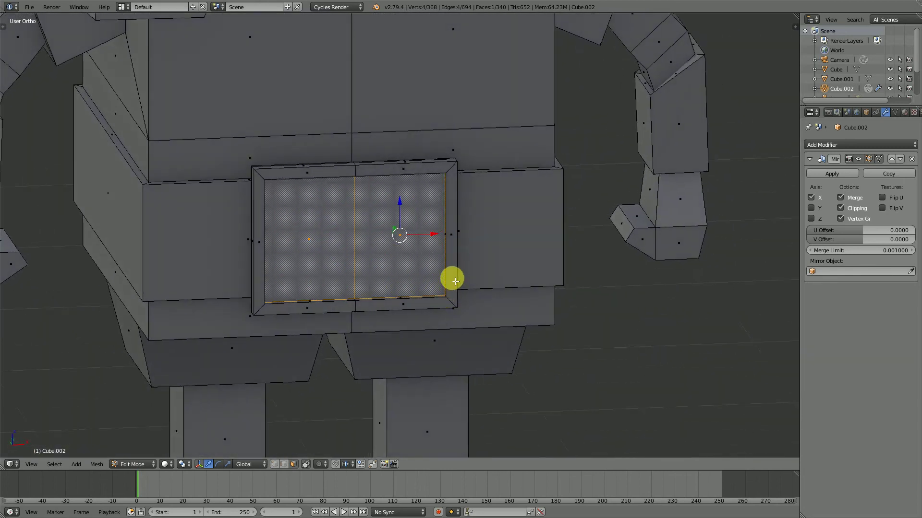
key("shift+d")
right_click(433, 274)
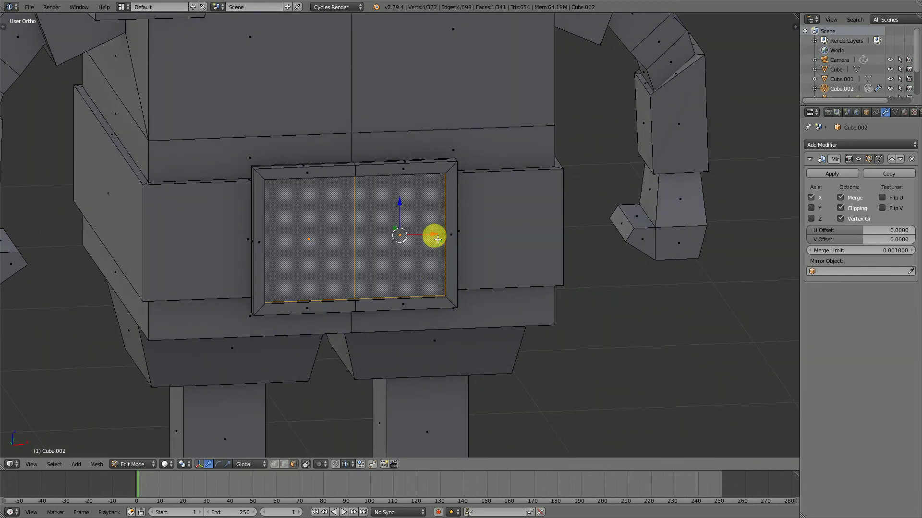
left_click_drag(437, 238, 363, 241)
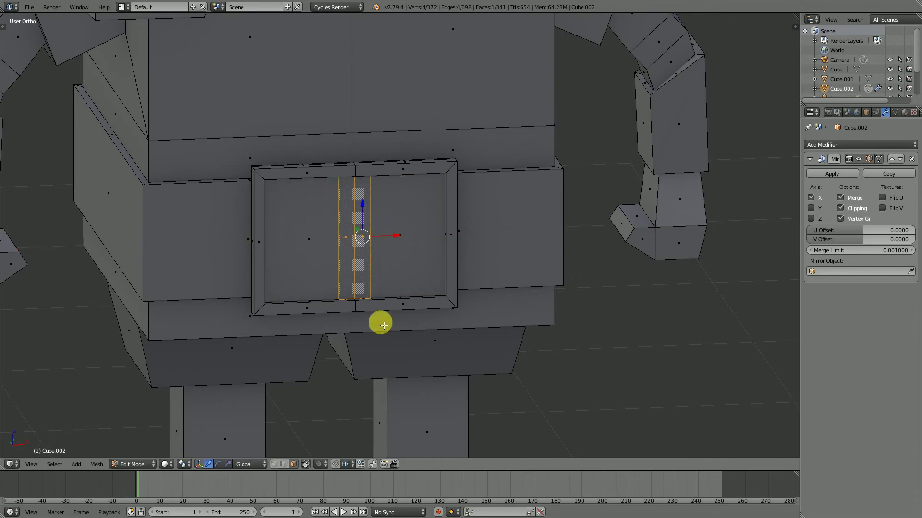
Scale the buckle's central strip down slightly along Z so it fits inside the frame
scroll(390, 325, "down", 8)
scroll(200, 295, "up", 6)
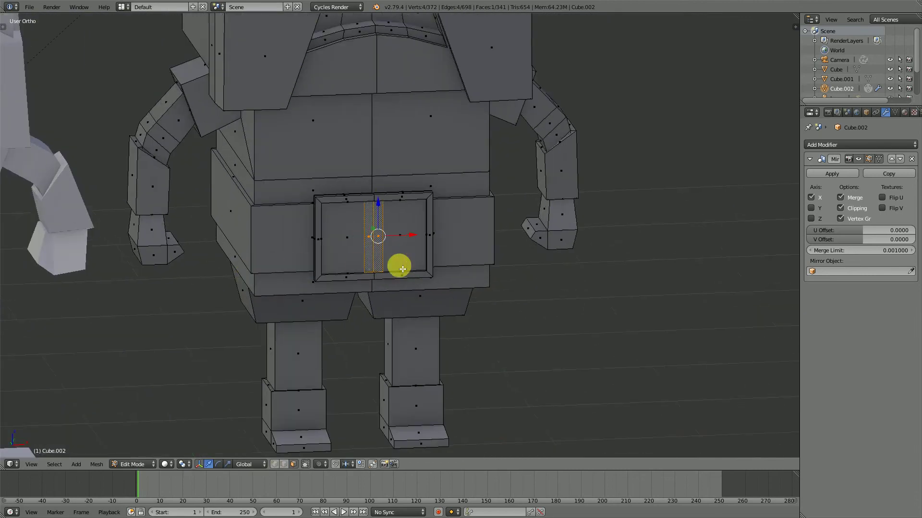
scroll(389, 276, "up", 5)
key("s")
key("z")
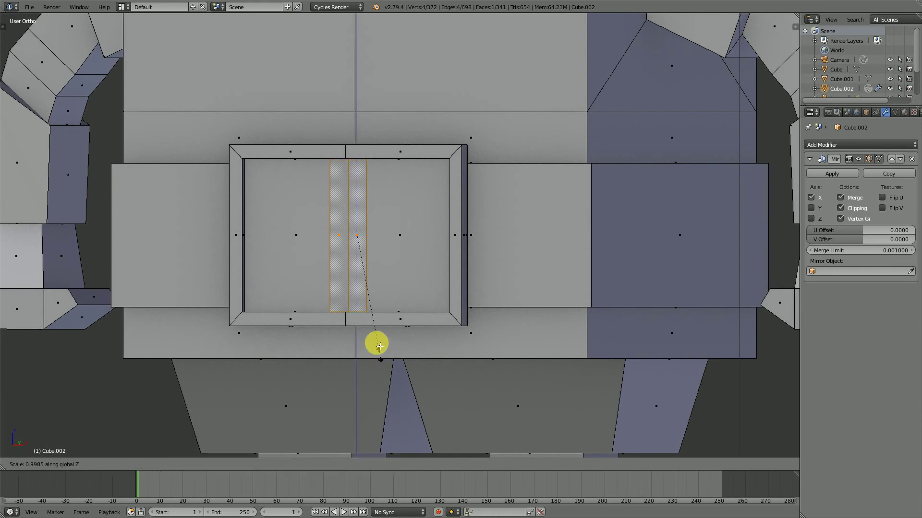
left_click(381, 333)
Extrude the central strip outward from the buckle to form a raised prong
middle_click_drag(385, 271, 370, 282)
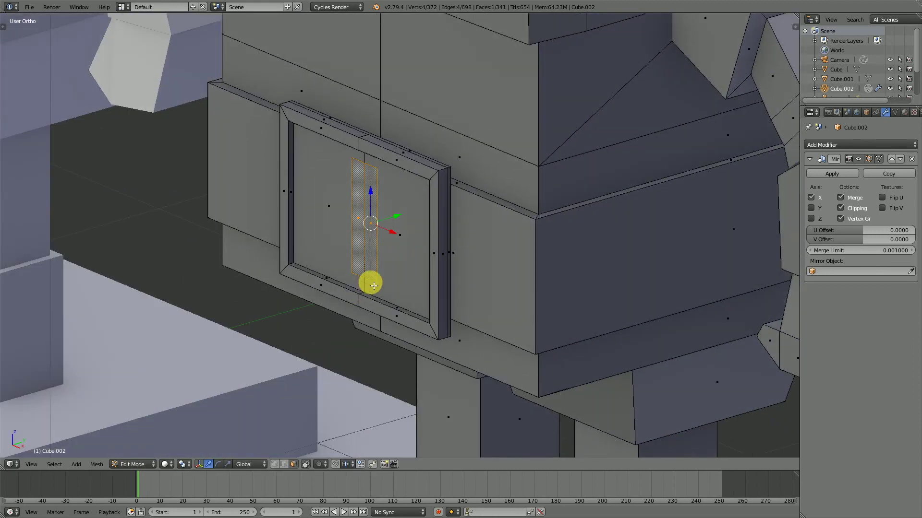
key("e")
left_click(457, 254)
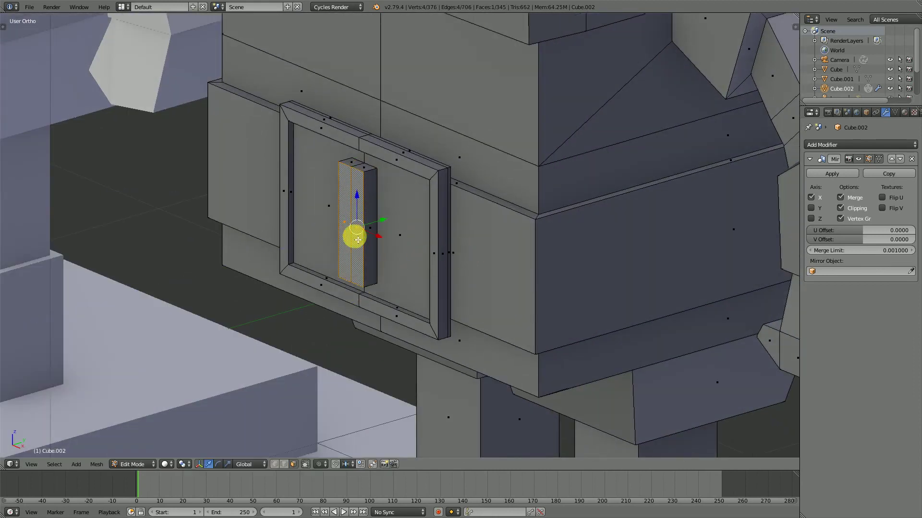
Bevel the prong's front side, top and bottom edges with one segment and an offset of about 0.026, then clear the selection
scroll(371, 251, "up", 3)
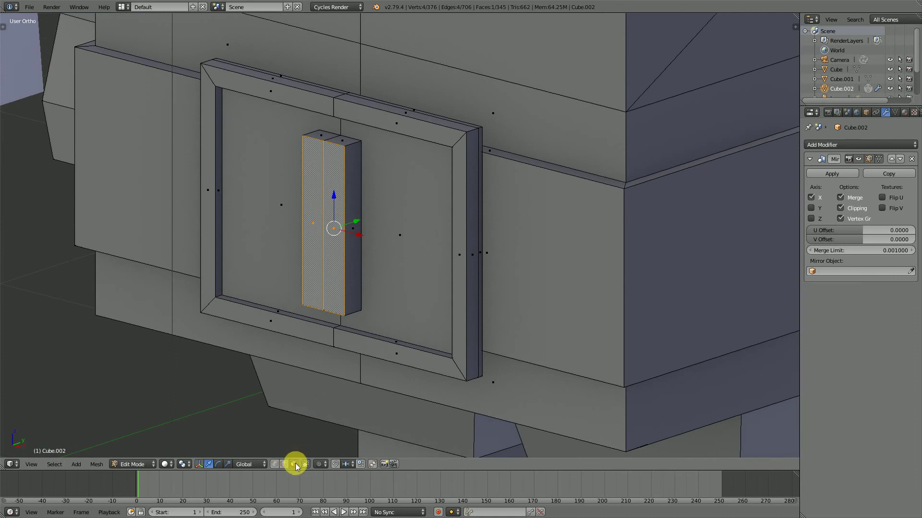
left_click(287, 467)
right_click(345, 178)
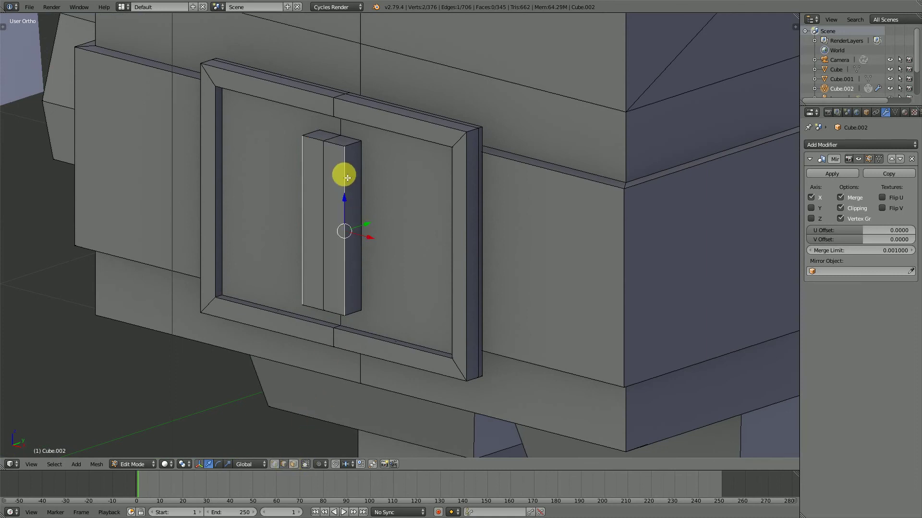
right_click(336, 146, "shift")
right_click(338, 312, "shift")
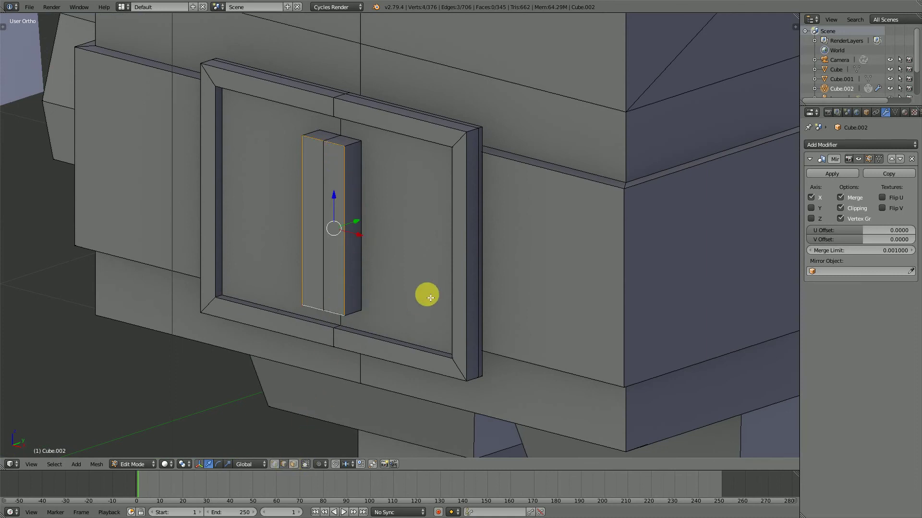
key("ctrl+b")
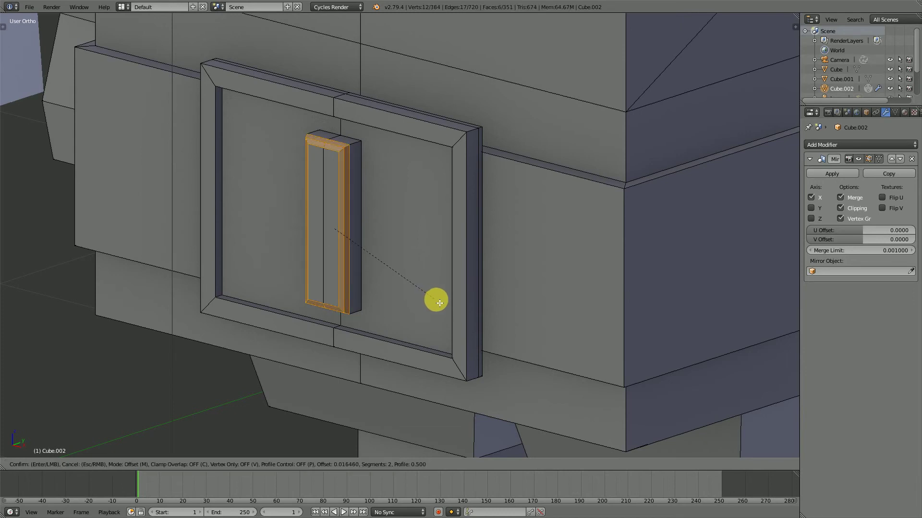
scroll(437, 302, "up", 1)
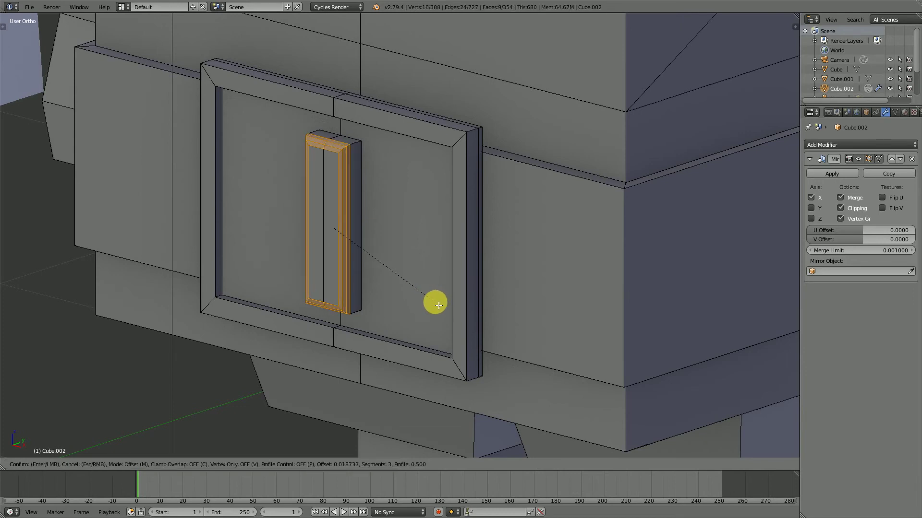
scroll(438, 305, "down", 1)
scroll(439, 306, "down", 1)
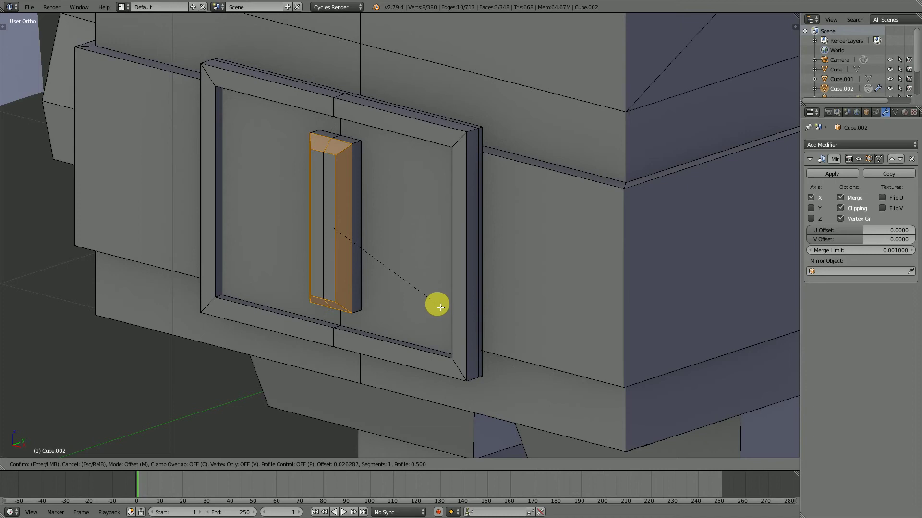
left_click(440, 306)
left_click_drag(363, 219, 364, 219)
scroll(444, 261, "down", 6)
key("a")
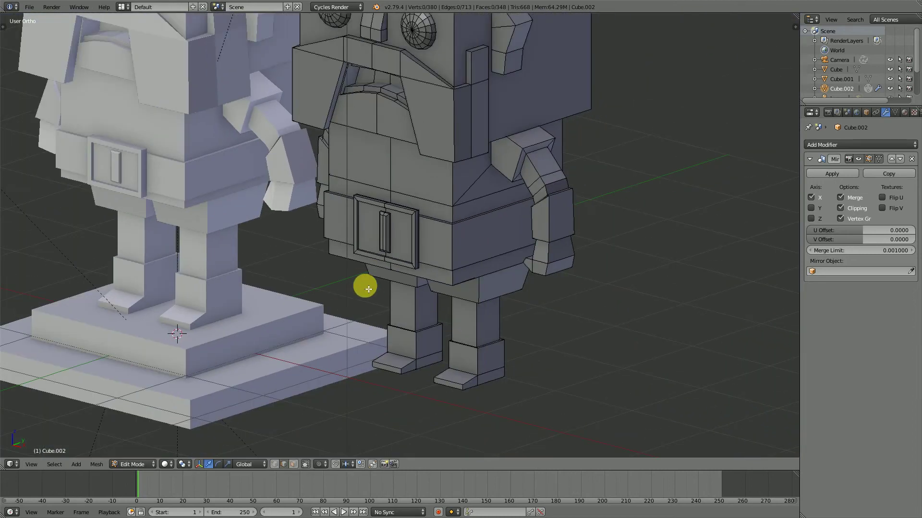
Return to Object Mode and set the viewport shading to Material to compare both characters
scroll(368, 289, "down", 5)
key("Tab")
middle_click_drag(399, 233, 379, 248)
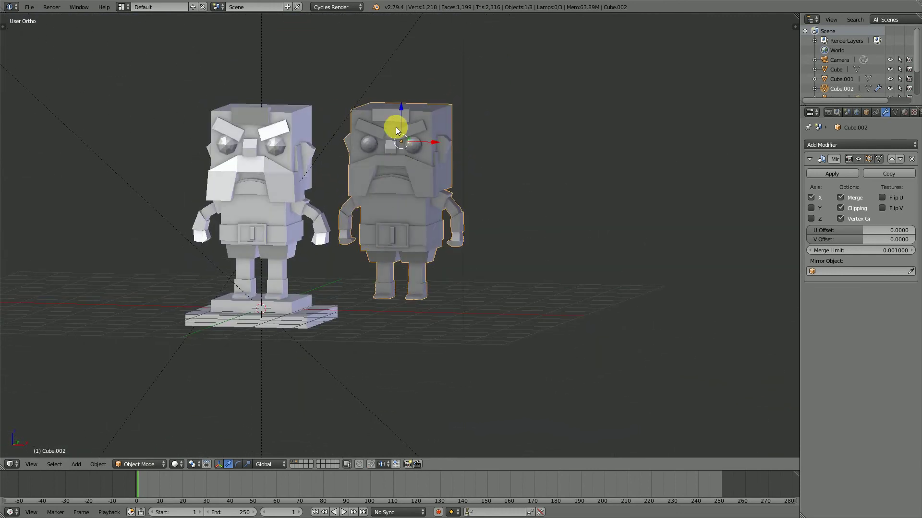
middle_click_drag(396, 127, 411, 197)
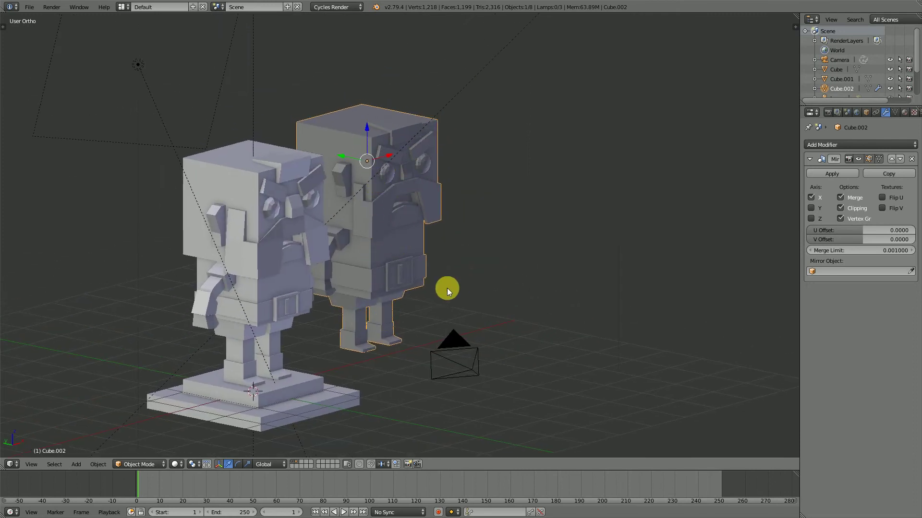
middle_click_drag(447, 288, 336, 375)
left_click(174, 464)
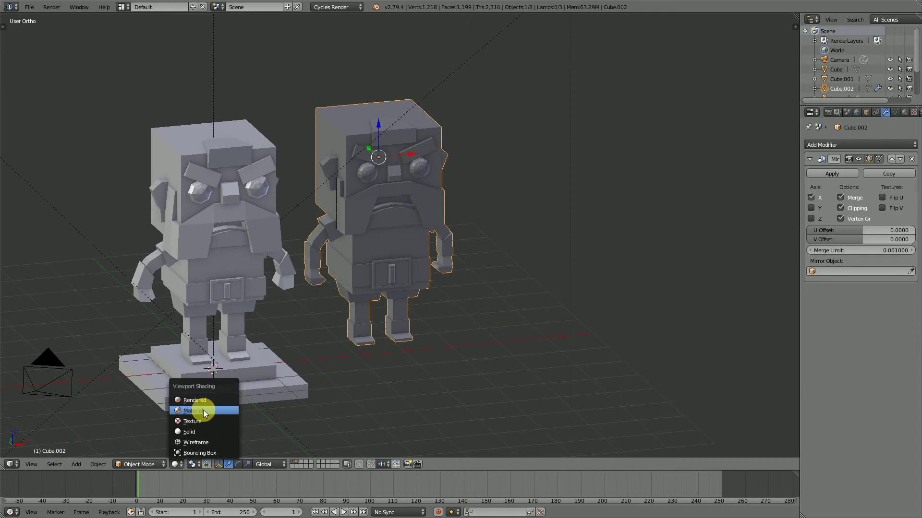
left_click(203, 410)
middle_click_drag(402, 208, 407, 175)
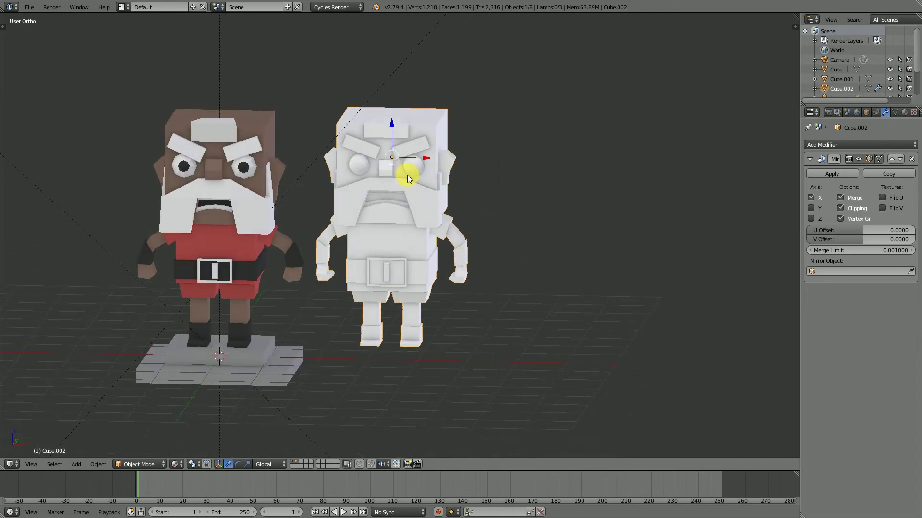
key("KP_1")
scroll(408, 179, "up", 2)
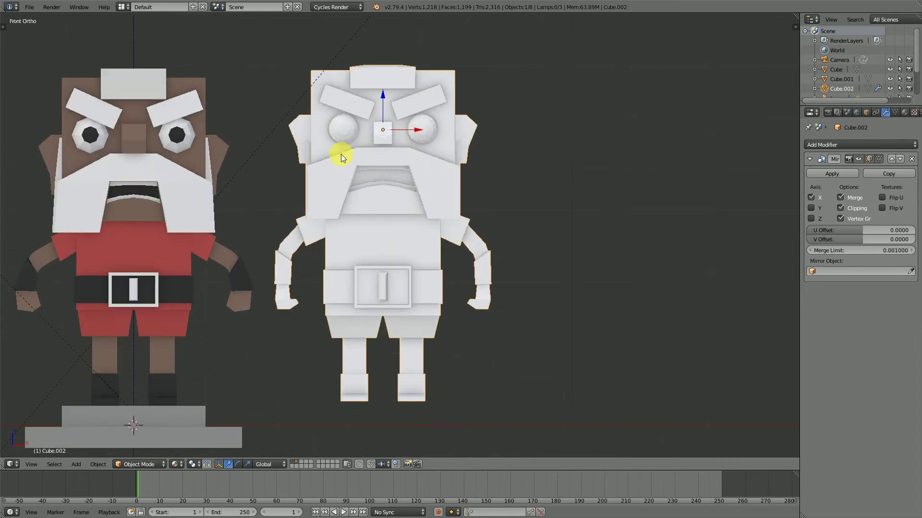
middle_click_drag(346, 148, 480, 172, "shift")
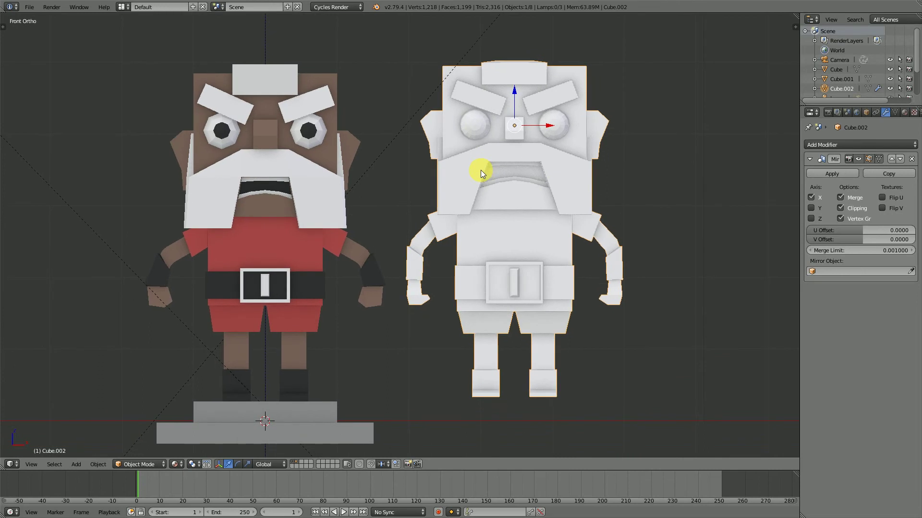
Assign the existing black material to the new character and add three empty material slots below it
left_click(904, 112)
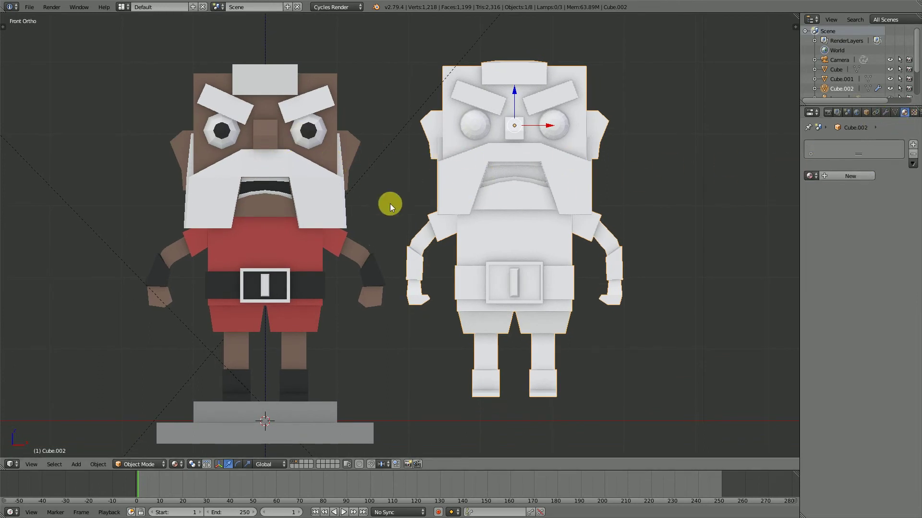
middle_click_drag(390, 204, 446, 221)
left_click(810, 175)
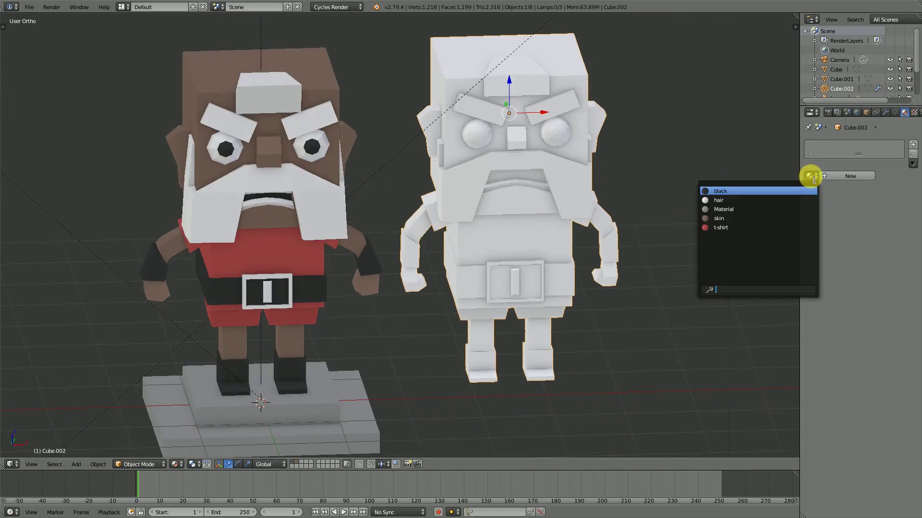
left_click(724, 191)
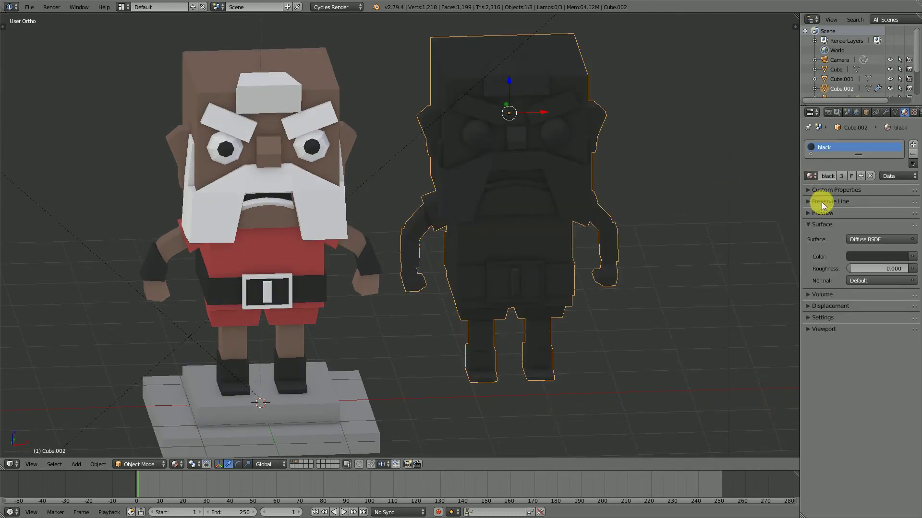
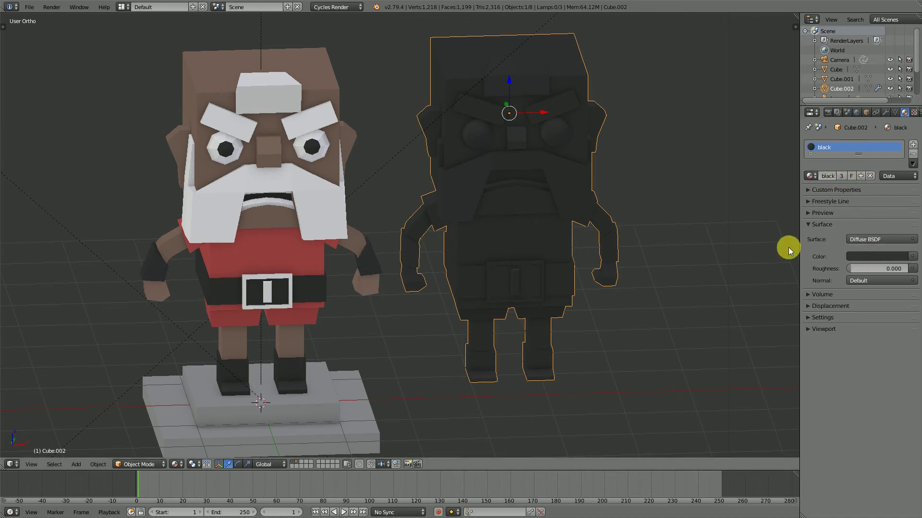
left_click(913, 145)
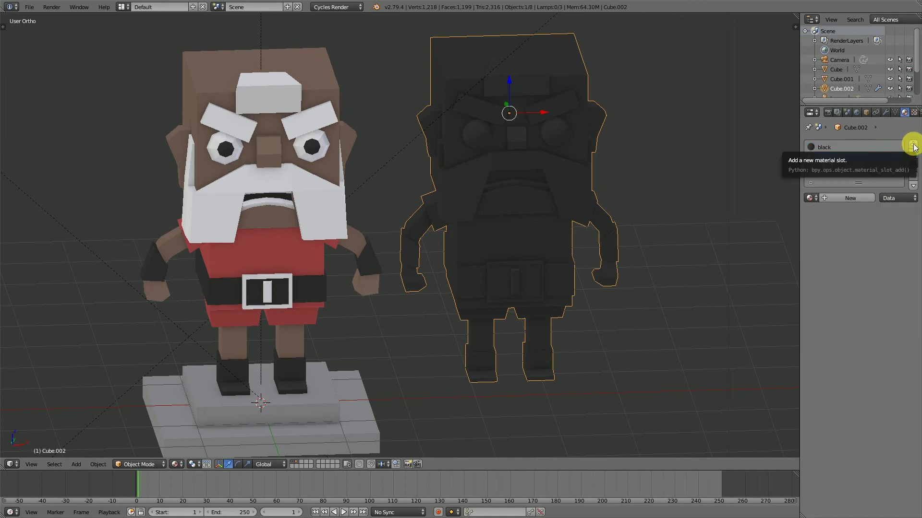
left_click(913, 145)
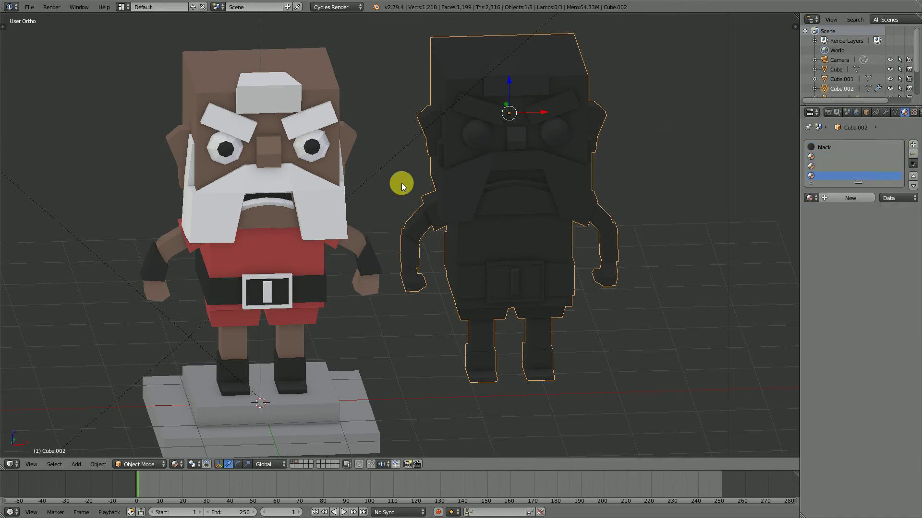
Check the reference character's material slots and replace the new character's first slot material with skin
right_click(304, 197)
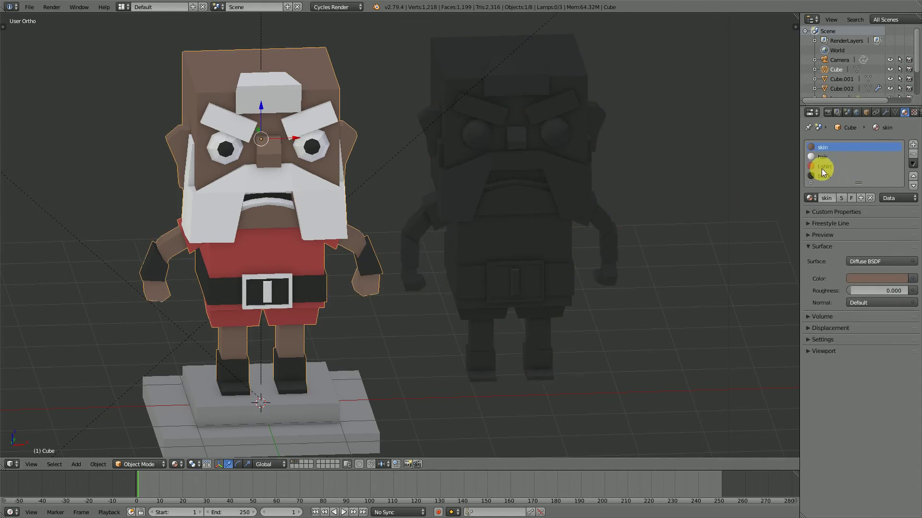
right_click(561, 87)
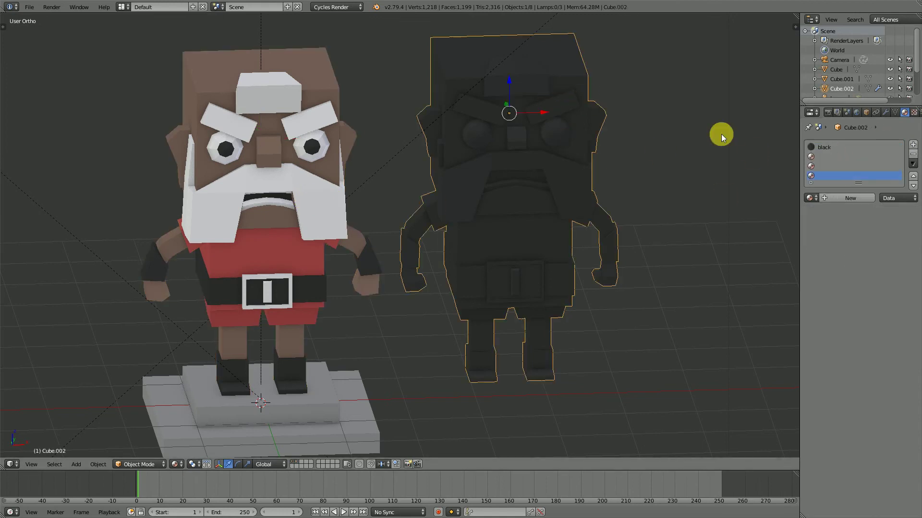
left_click(813, 149)
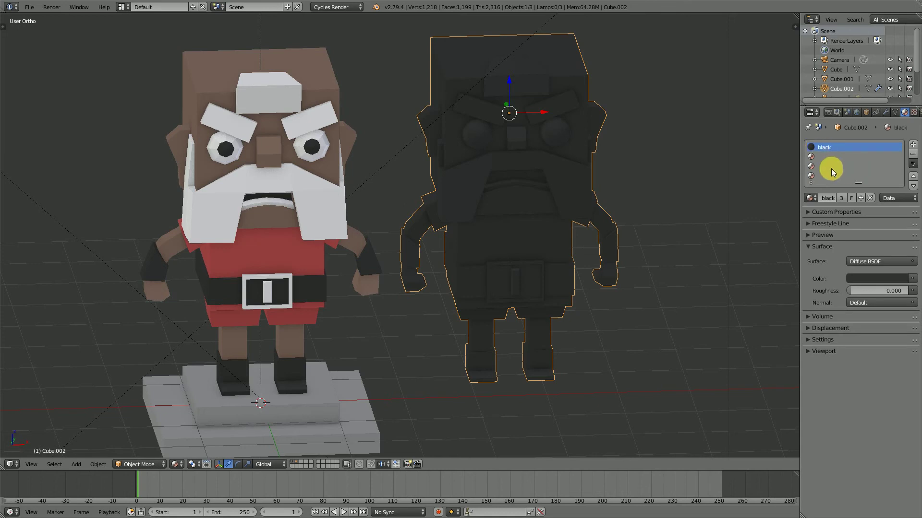
left_click(810, 198)
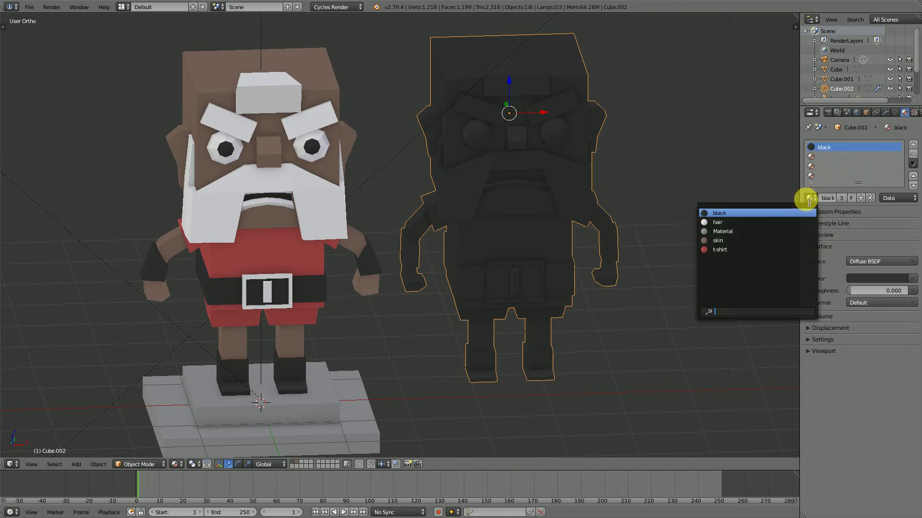
left_click(732, 240)
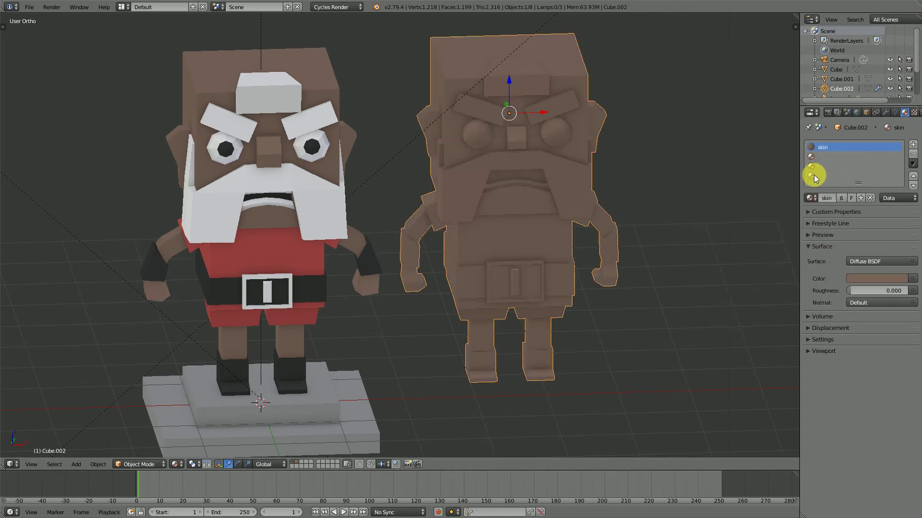
Fill the new character's three empty material slots with the existing hair, t-shirt and black materials, in that order
left_click(811, 157)
left_click(809, 198)
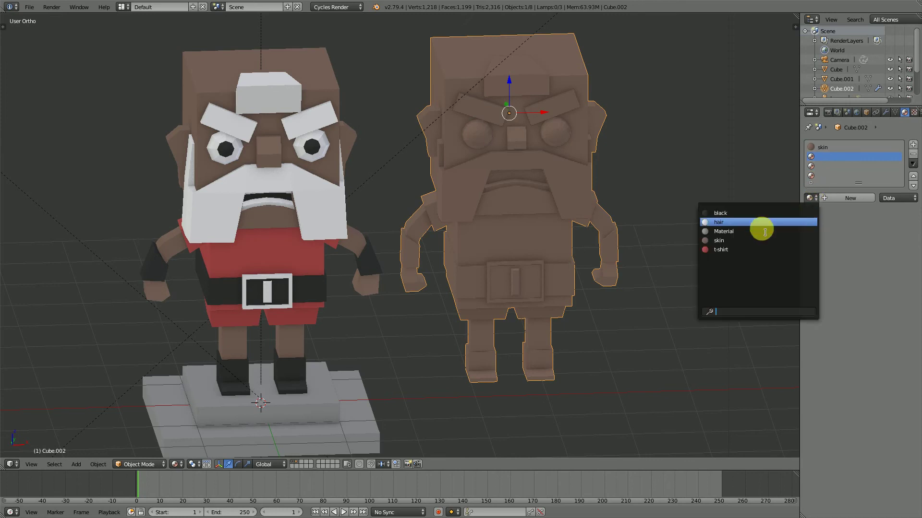
left_click(735, 223)
left_click(811, 166)
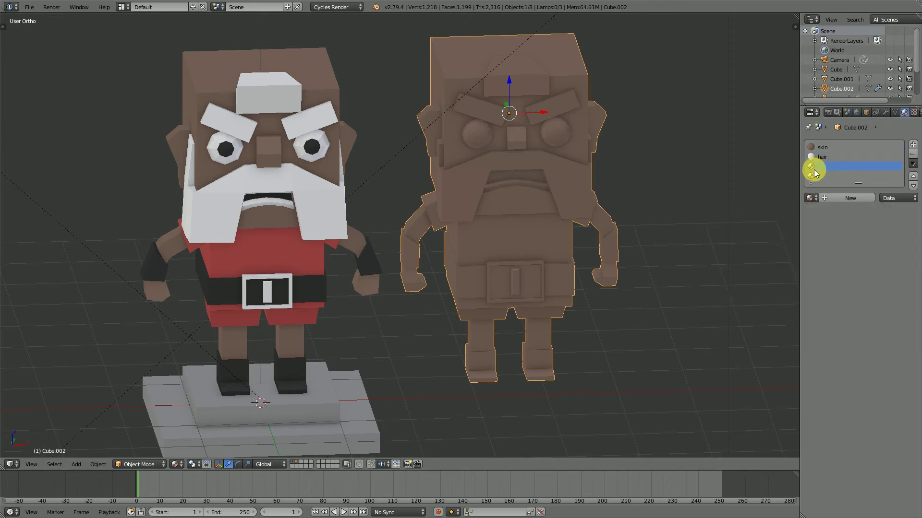
left_click(809, 198)
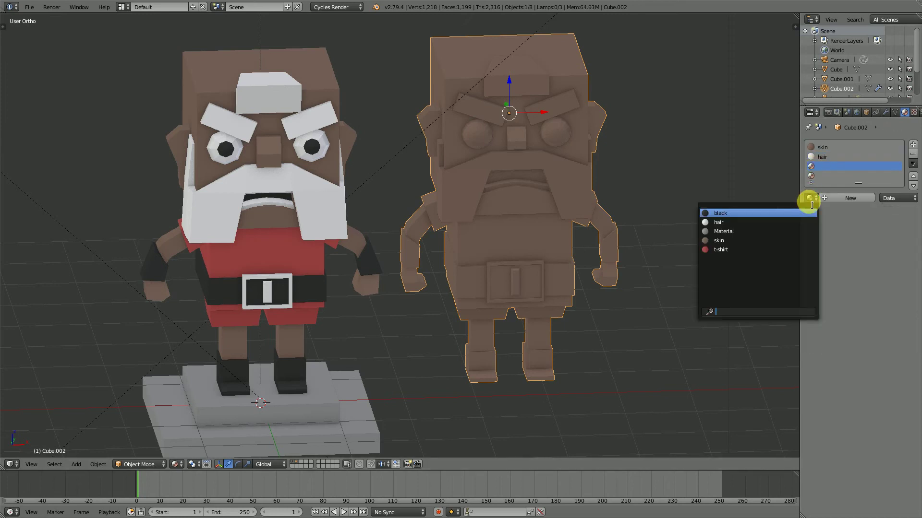
left_click(735, 249)
left_click(816, 176)
left_click(809, 198)
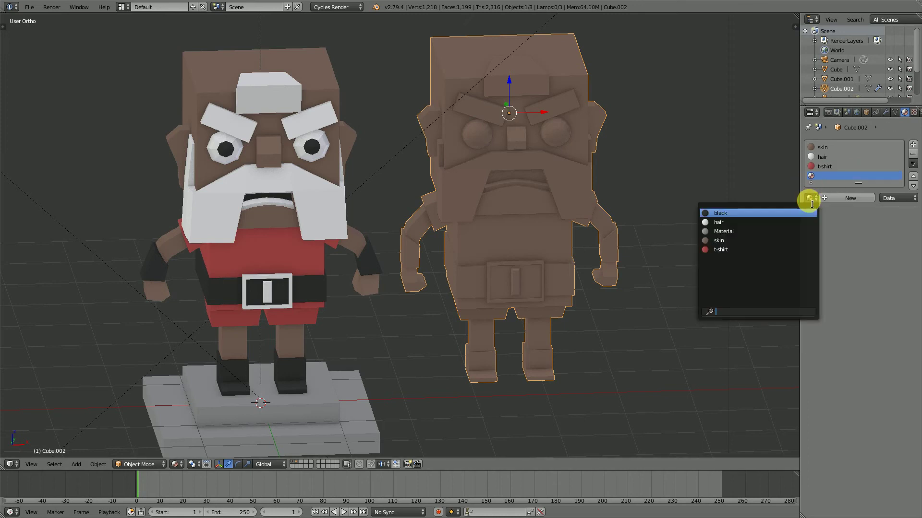
left_click(731, 213)
In Edit Mode, select the linked moustache, hair tuft and eyebrow geometry and assign the hair material to it
middle_click_drag(546, 182, 563, 177)
key("Tab")
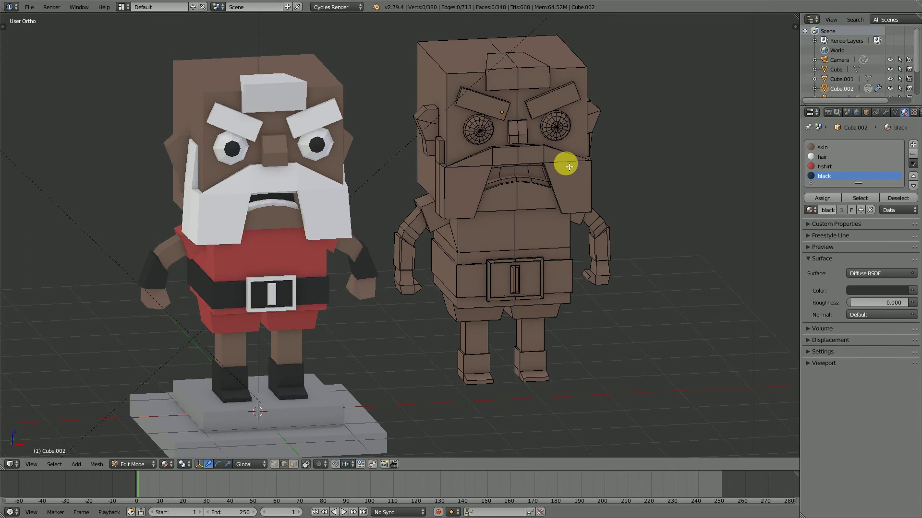
scroll(565, 175, "up", 2)
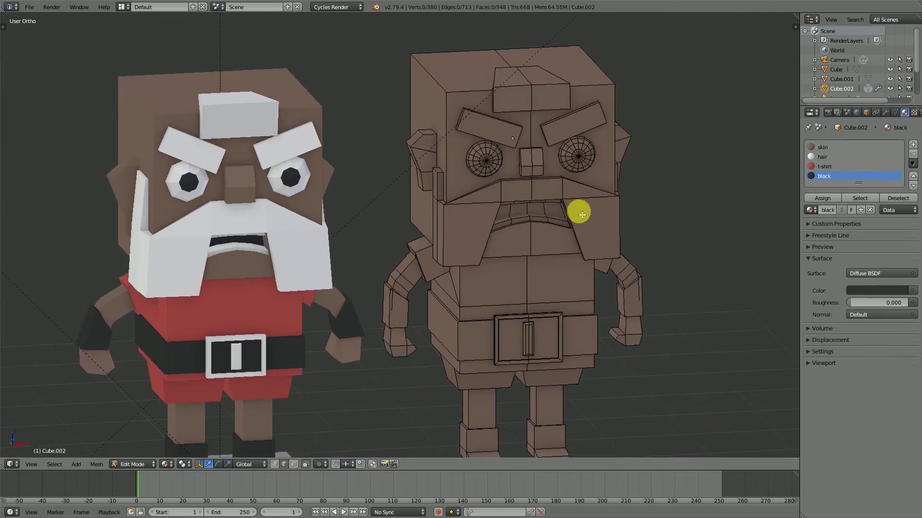
key("l")
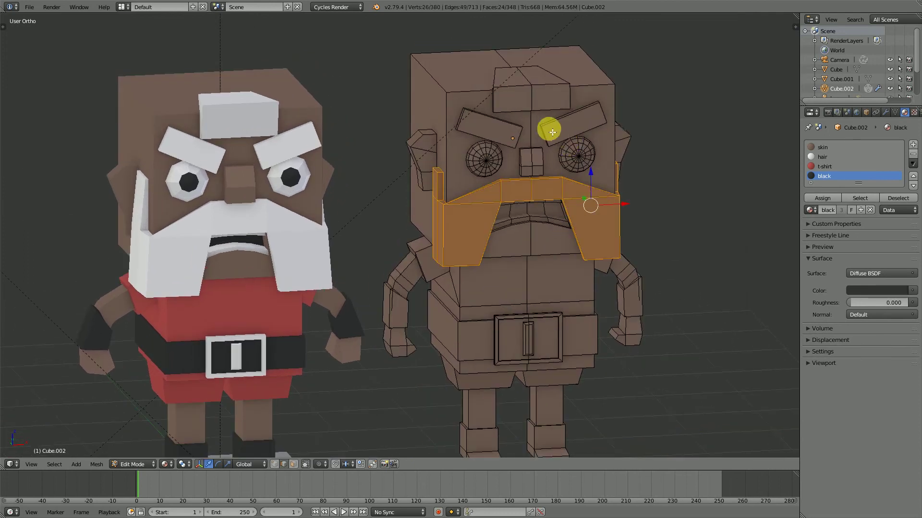
key("l")
key("l")
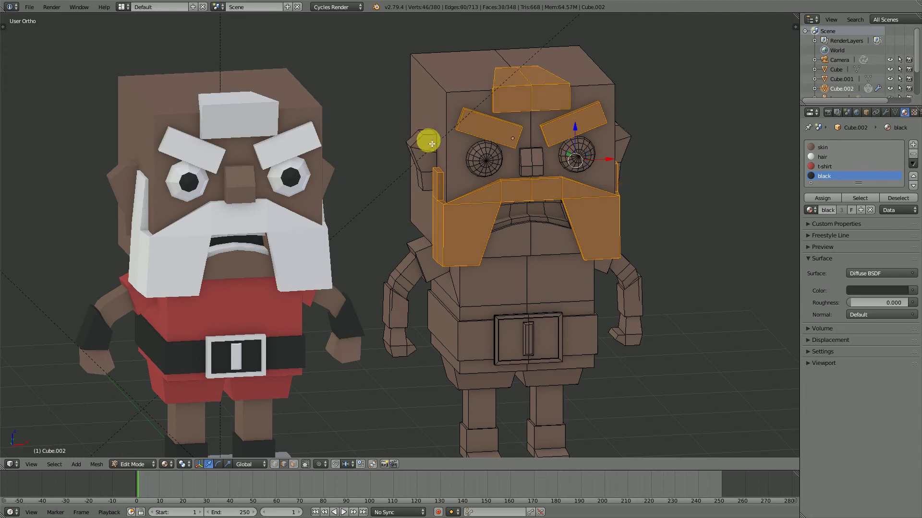
middle_click_drag(601, 137, 639, 143)
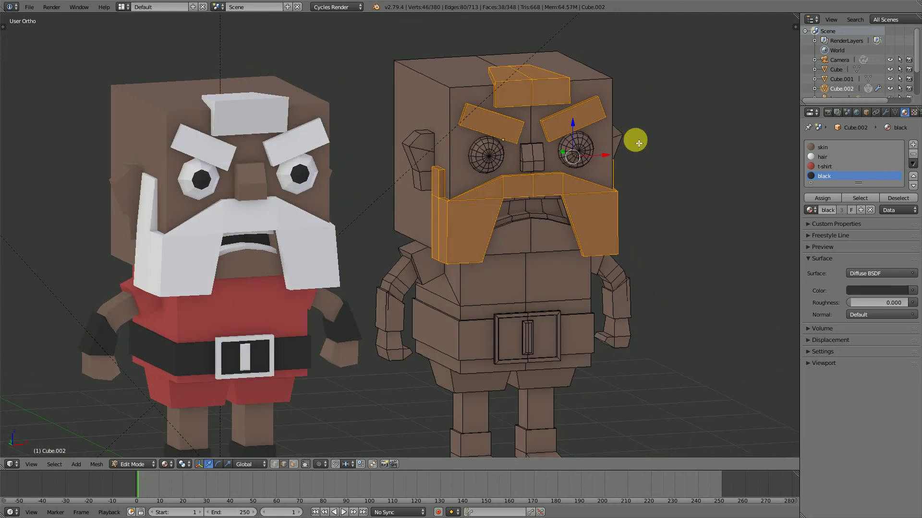
left_click(823, 196)
scroll(535, 172, "up", 1)
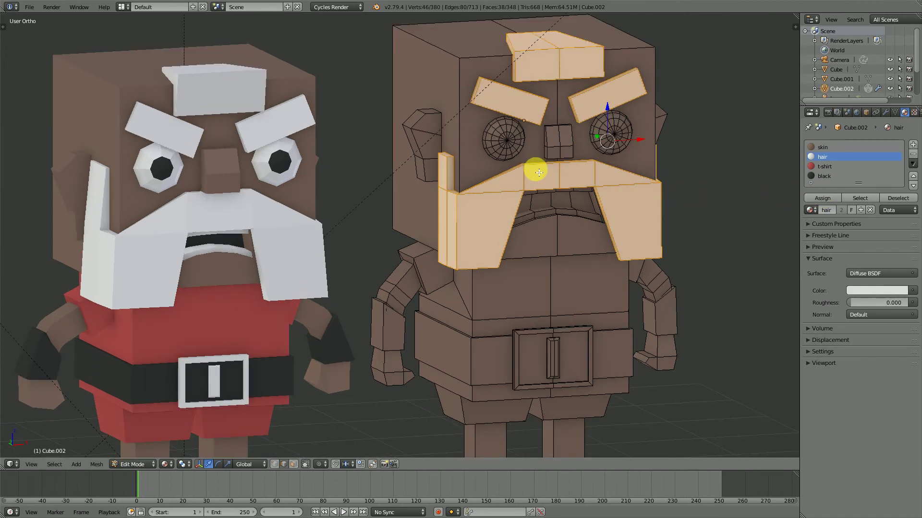
Clear the selection, select both linked eyeballs and assign the hair material to them
key("a")
key("l")
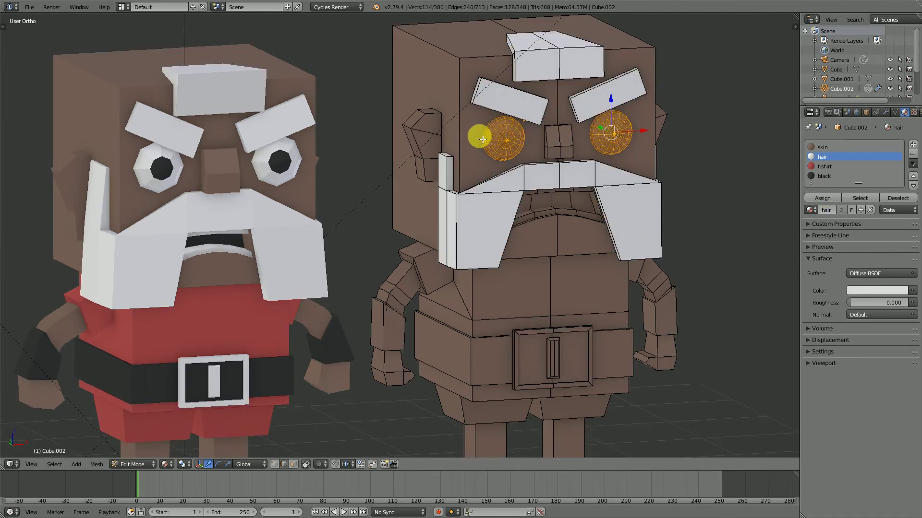
left_click(822, 197)
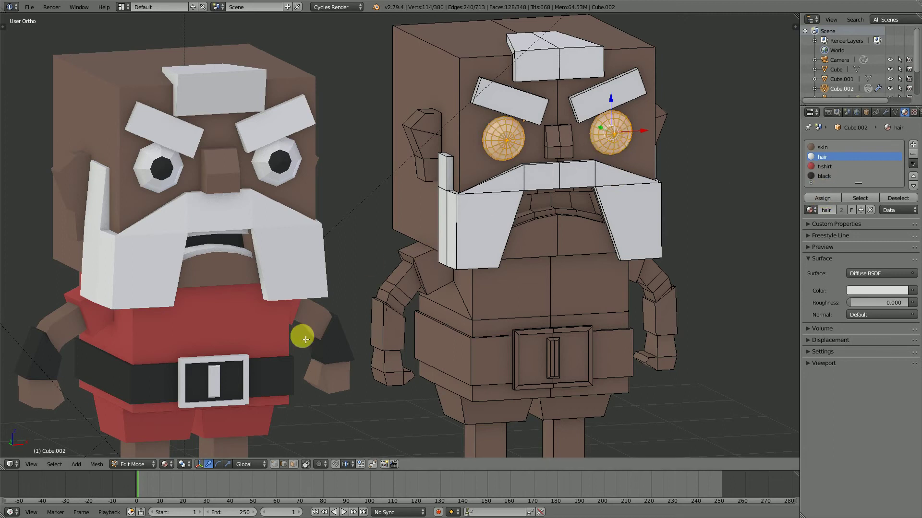
In face select mode, select the central disc of pupil faces on the eyes, assign the black material, then clear the selection
left_click(294, 464)
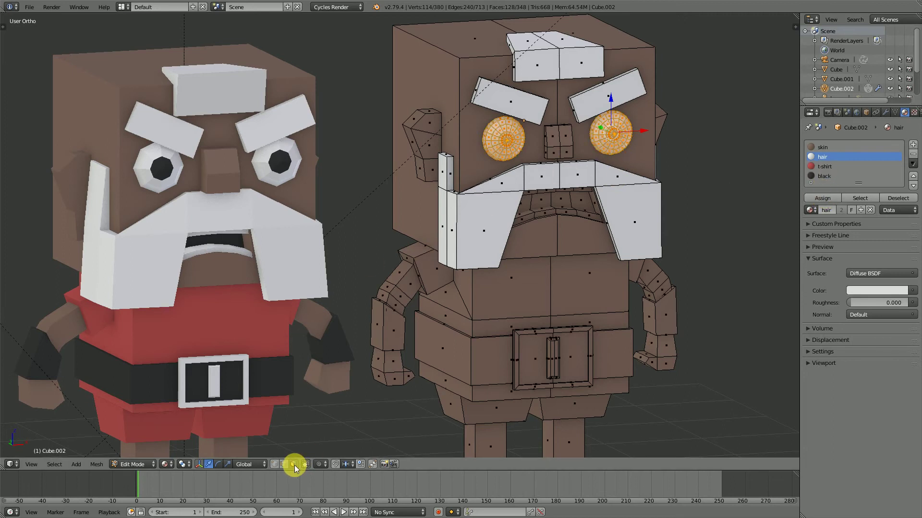
scroll(510, 146, "up", 1)
right_click(513, 142)
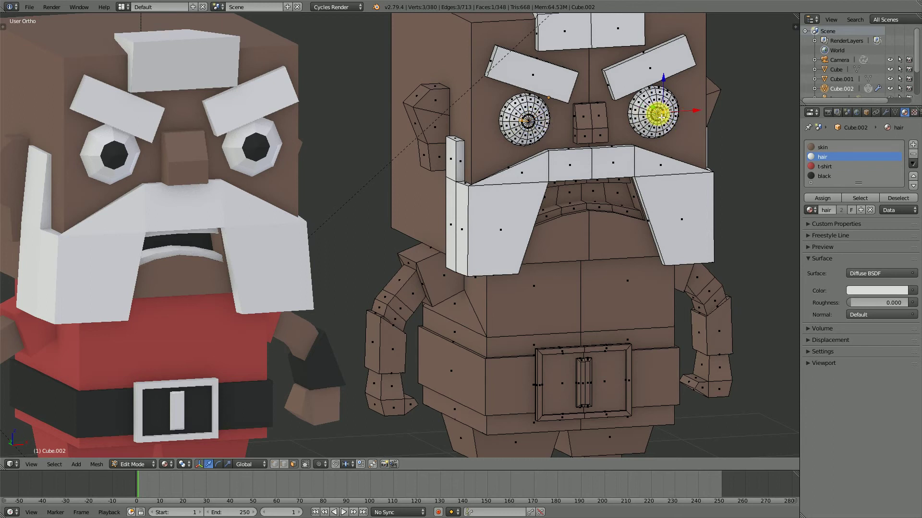
key("KP_Decimal")
scroll(451, 255, "down", 8)
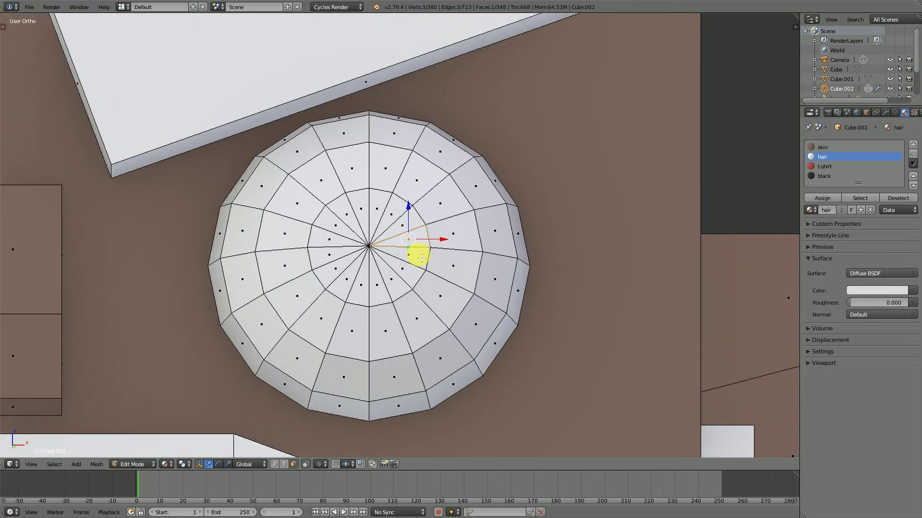
key("KP_1")
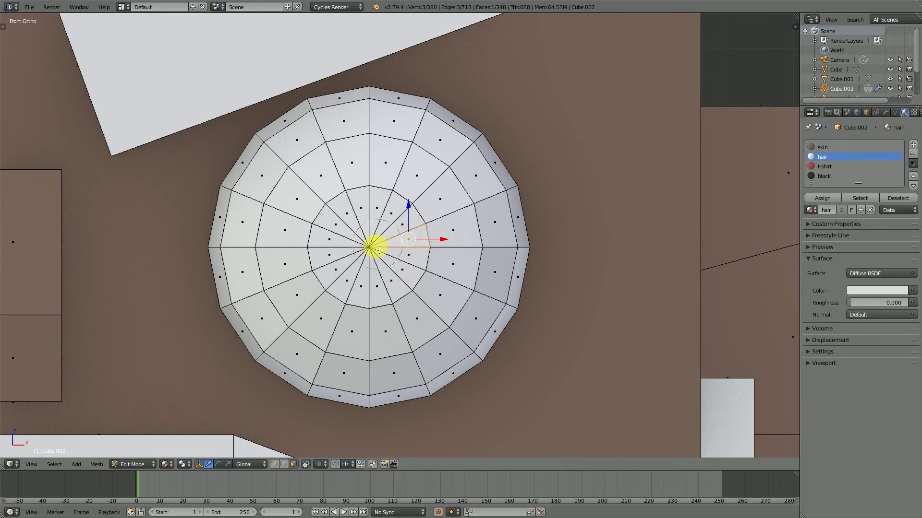
key("l")
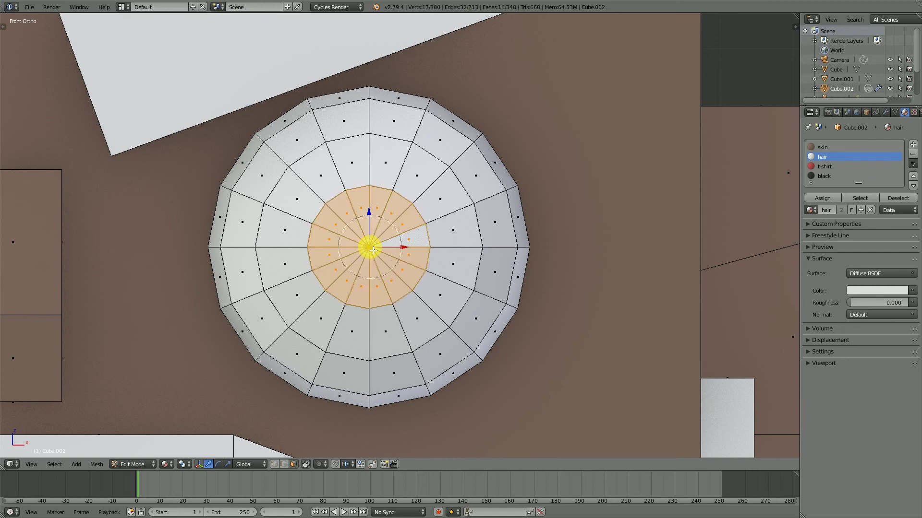
left_click(824, 176)
left_click(821, 198)
scroll(429, 296, "down", 4)
scroll(430, 297, "down", 7)
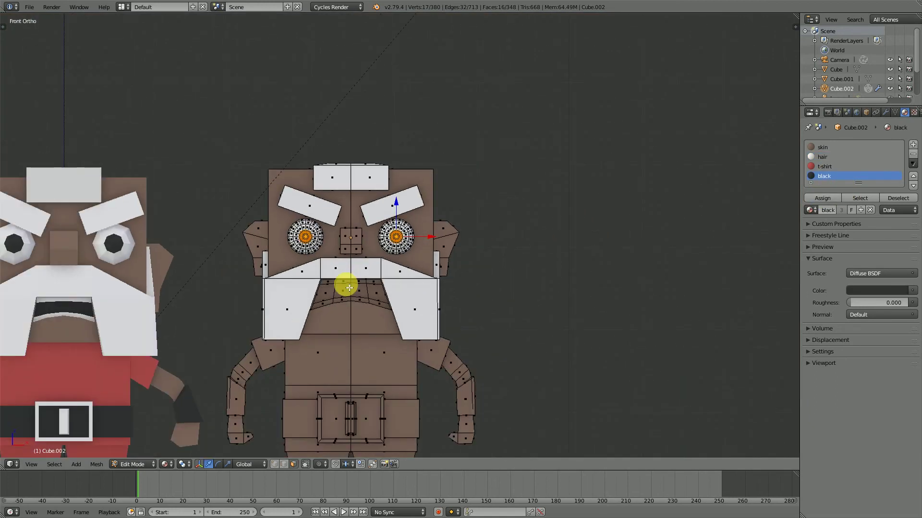
middle_click_drag(385, 260, 398, 267)
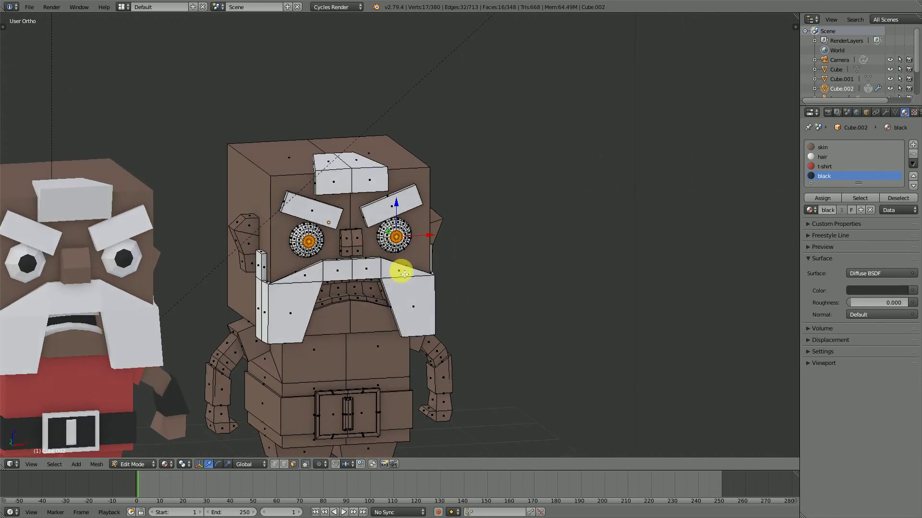
key("a")
Select the linked lower and upper teeth strips inside the mouth and assign the hair material to them
scroll(399, 274, "down", 1)
scroll(438, 271, "up", 5)
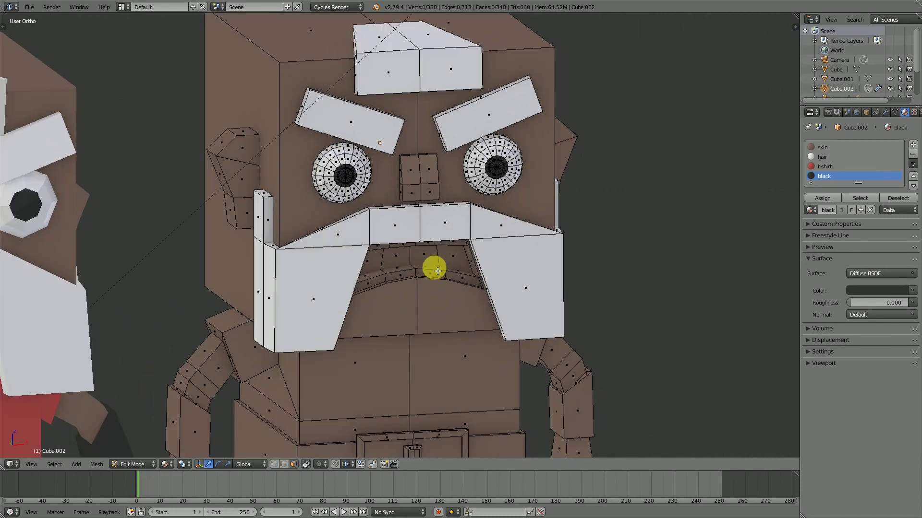
right_click(442, 276)
key("l")
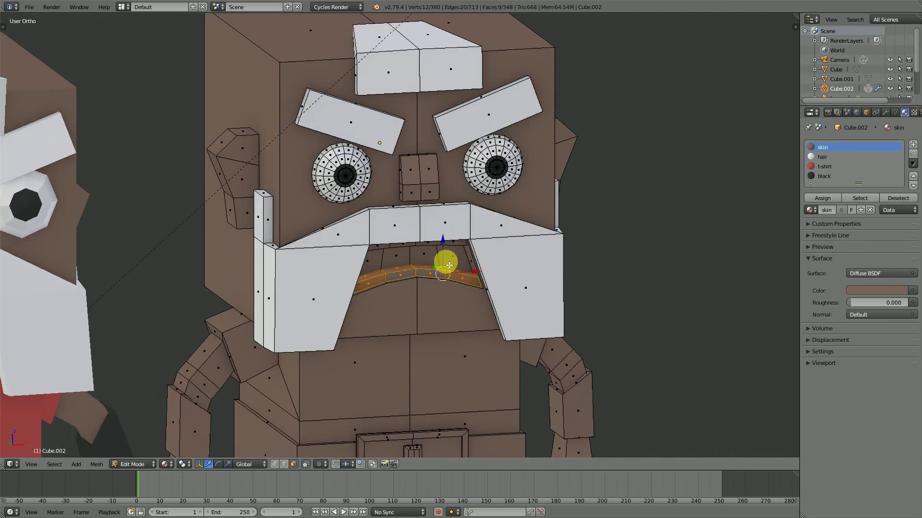
middle_click_drag(447, 264, 432, 226)
key("l")
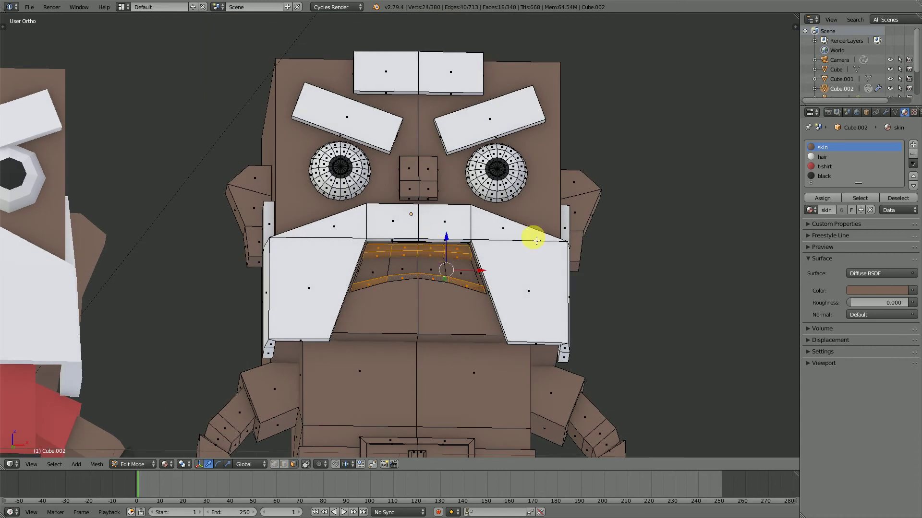
left_click(822, 156)
left_click(822, 198)
Select the faces at the back of the mouth between the teeth and assign the black material to them
middle_click_drag(401, 296, 428, 269)
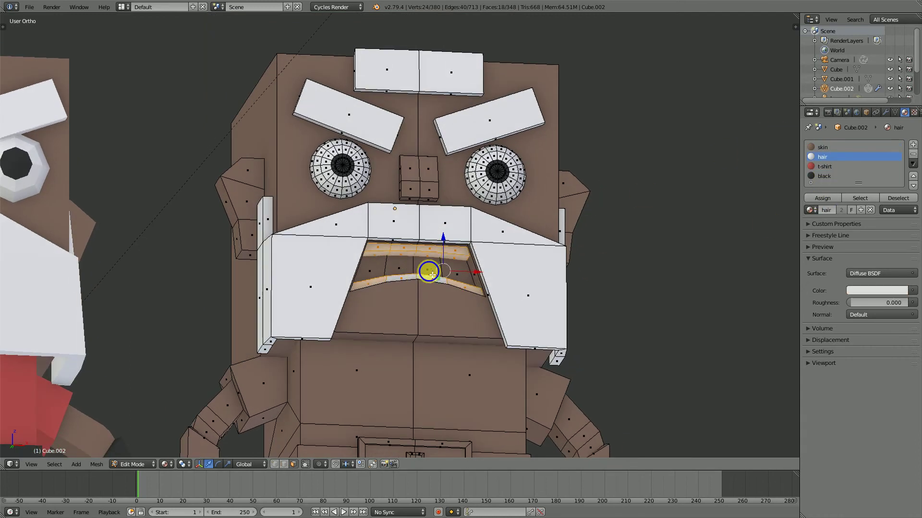
right_click(429, 270)
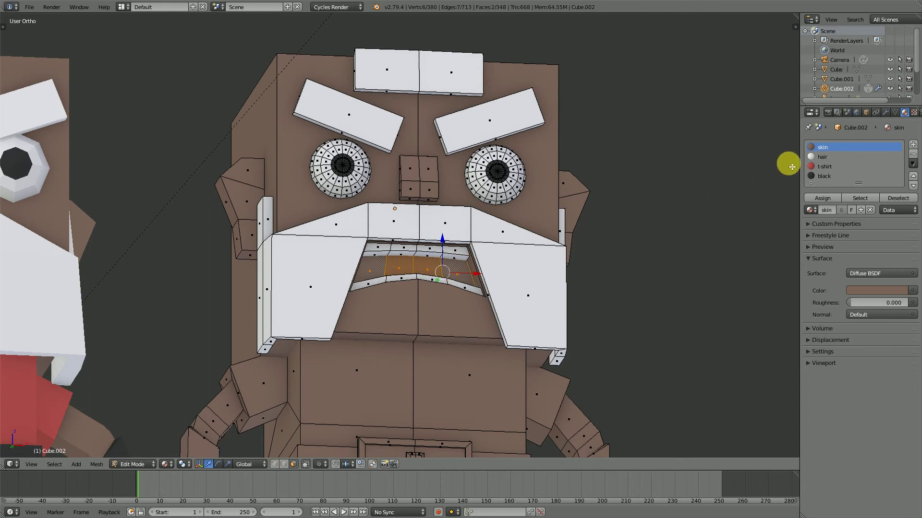
left_click(824, 176)
left_click(823, 197)
scroll(384, 279, "down", 2)
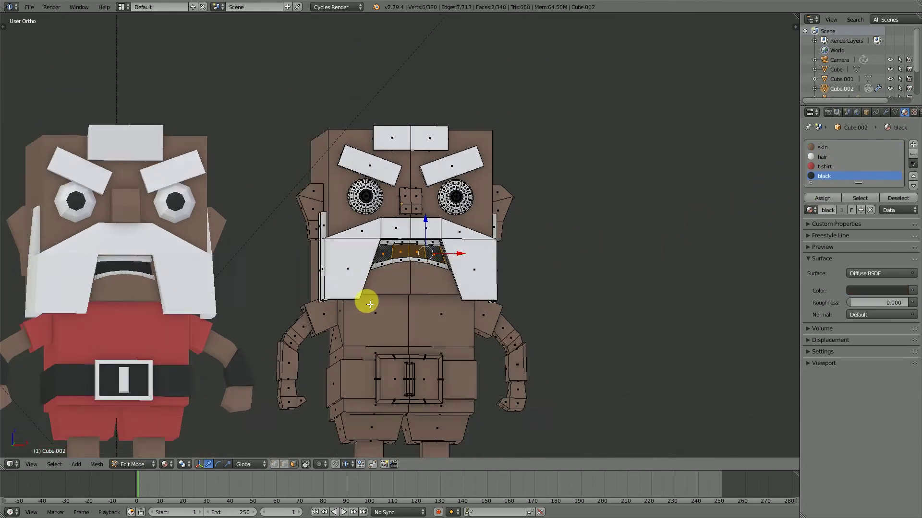
middle_click_drag(370, 305, 367, 311)
left_click(468, 332)
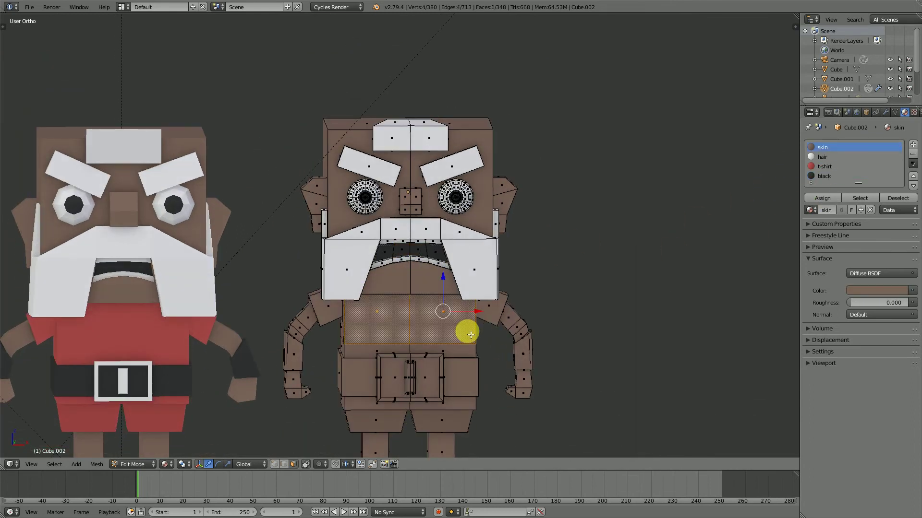
key("ctrl+l")
Select the linked wristband geometry on the forearms and assign the black material to it
middle_click_drag(87, 366, 226, 360)
scroll(419, 365, "up", 4)
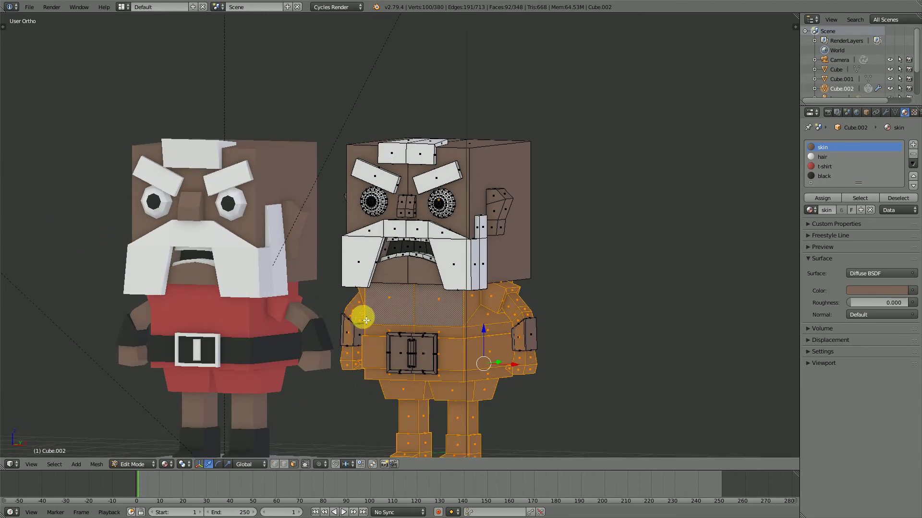
right_click(573, 247)
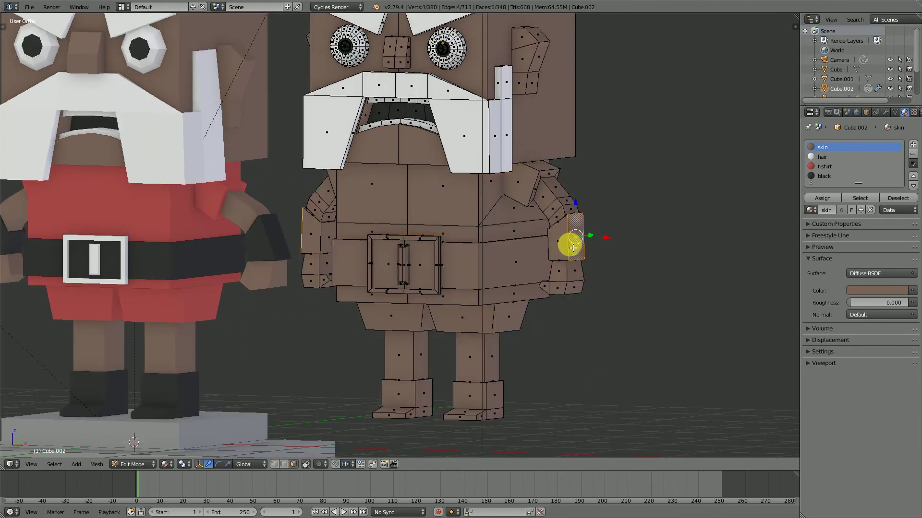
key("ctrl+l")
left_click(819, 178)
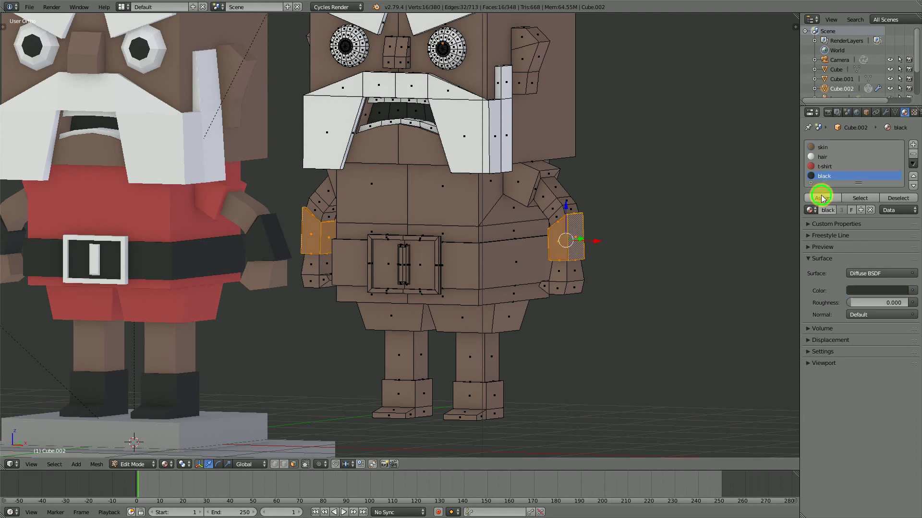
left_click(821, 198)
scroll(576, 278, "down", 3)
middle_click_drag(469, 288, 489, 288)
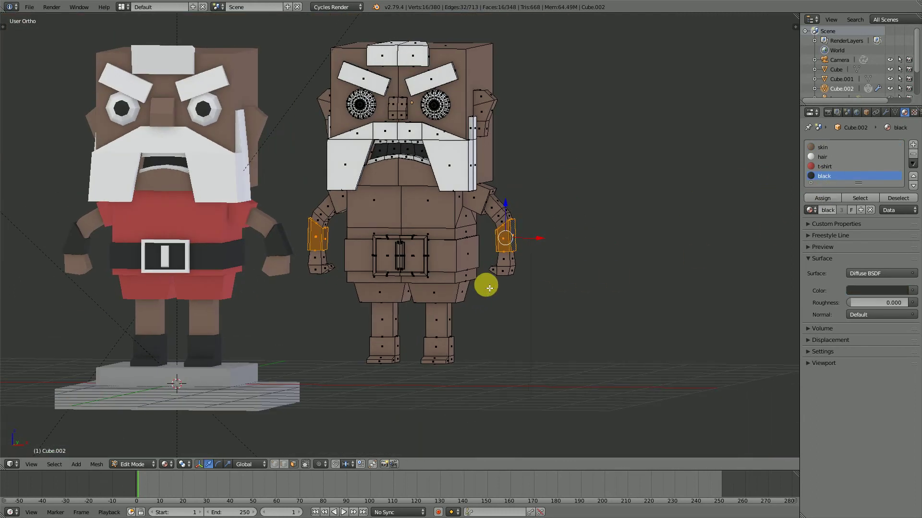
Select the linked soles, grow the selection to cover the whole boots, assign the black material and clear the selection
scroll(464, 308, "up", 2)
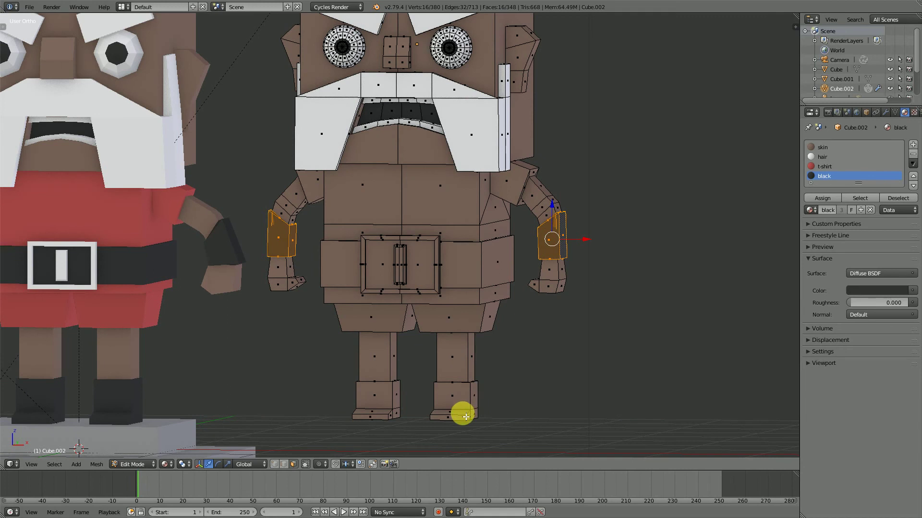
right_click(464, 416)
key("ctrl+l")
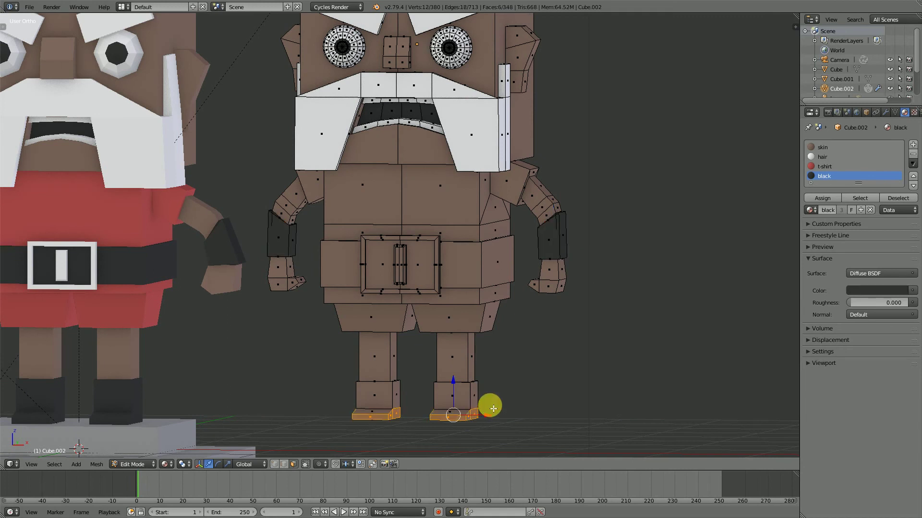
key("ctrl+KP_Add")
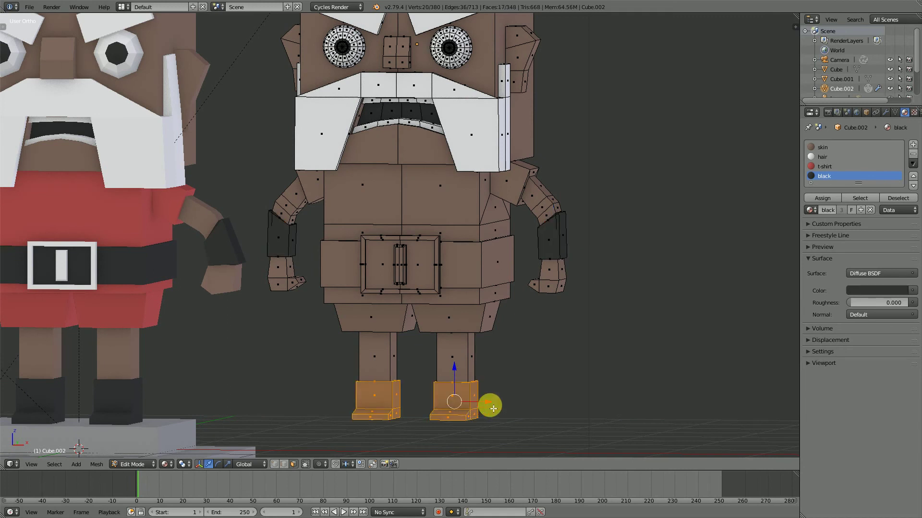
left_click(835, 198)
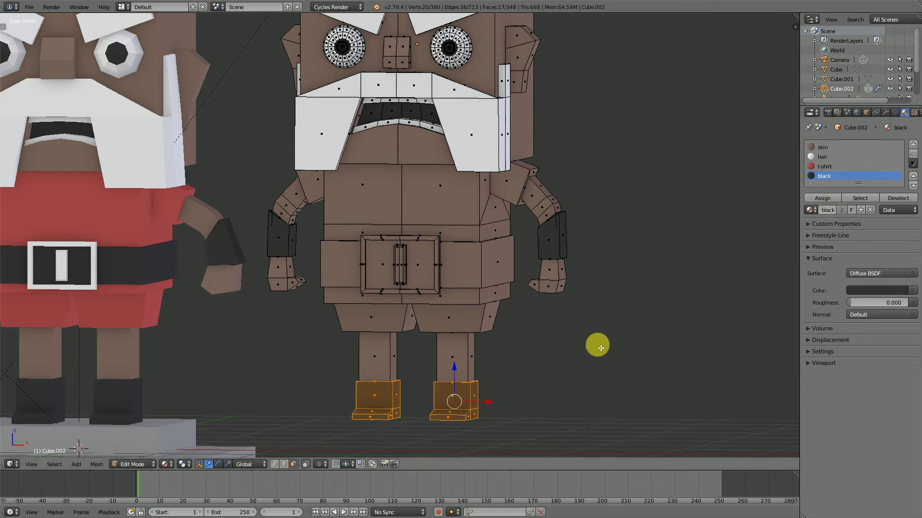
key("a")
scroll(432, 307, "down", 2)
scroll(550, 271, "up", 2)
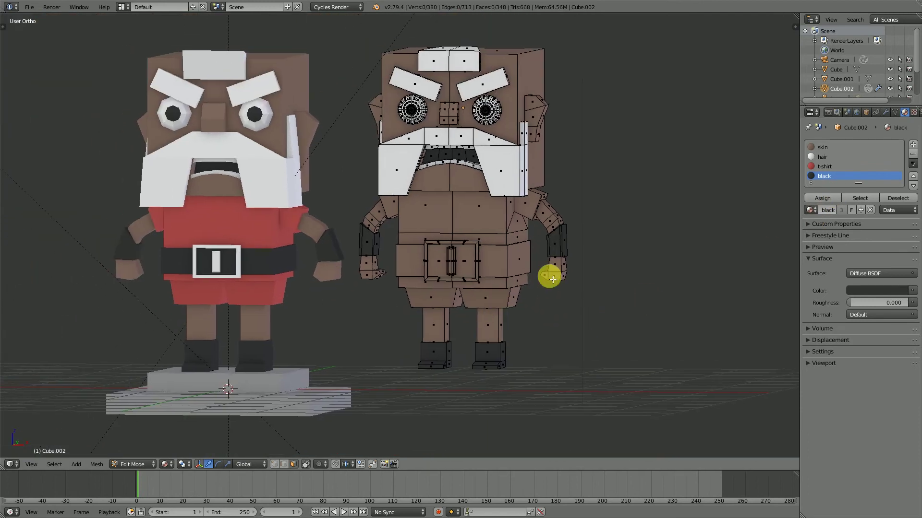
Assign the black material to the belt's face loop and to the inner plate of the buckle
right_click(557, 278, "alt")
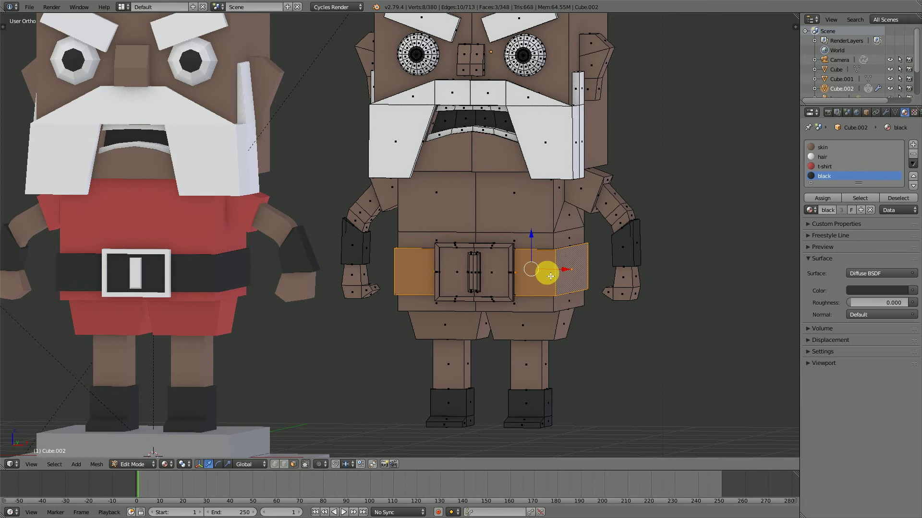
left_click(822, 198)
scroll(547, 332, "up", 2)
right_click(538, 296)
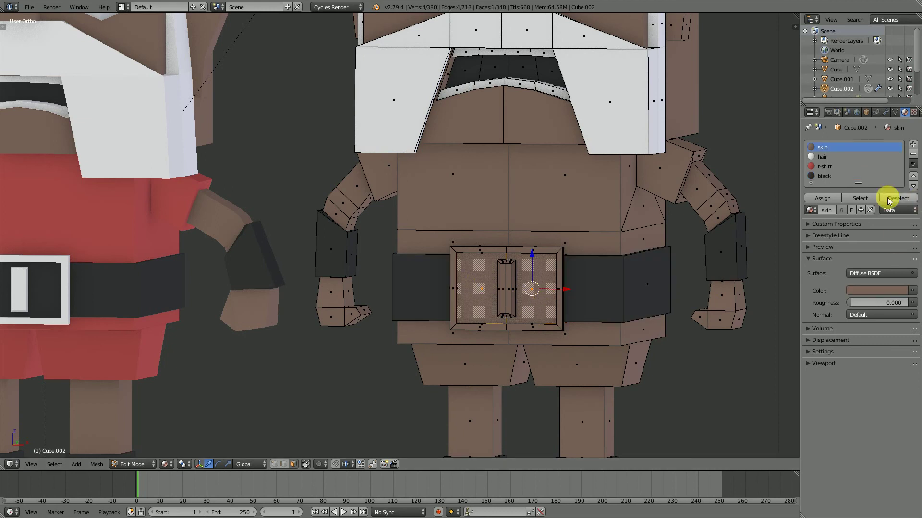
left_click(826, 175)
left_click(828, 200)
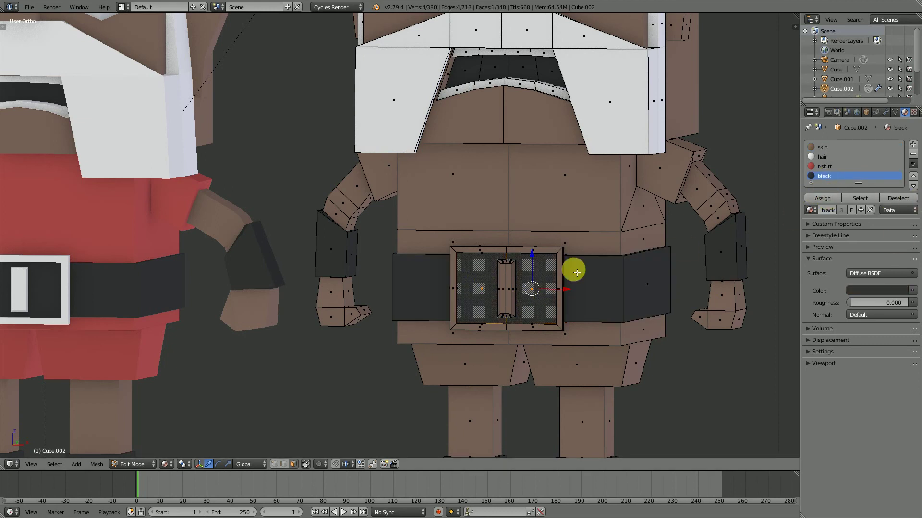
Select the linked geometry of the buckle's small central bar and assign the hair material to it
right_click(507, 287)
key("l")
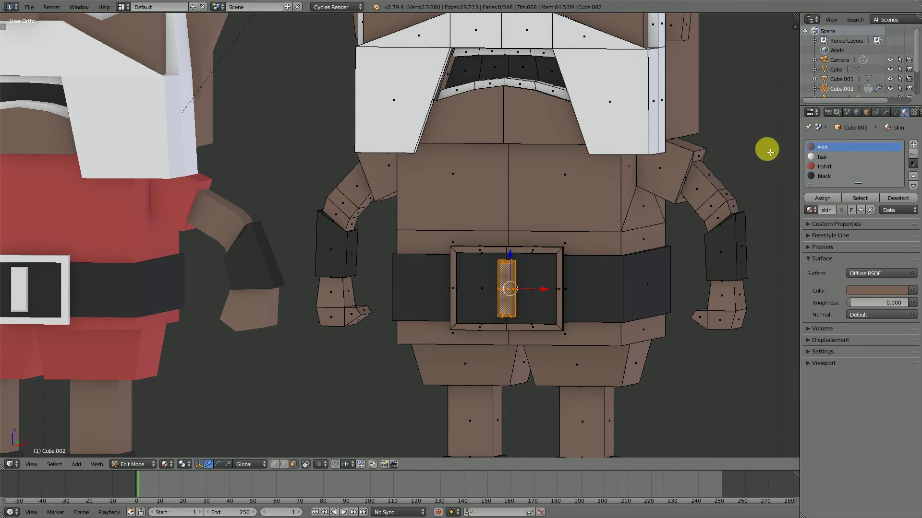
left_click(822, 157)
left_click(827, 199)
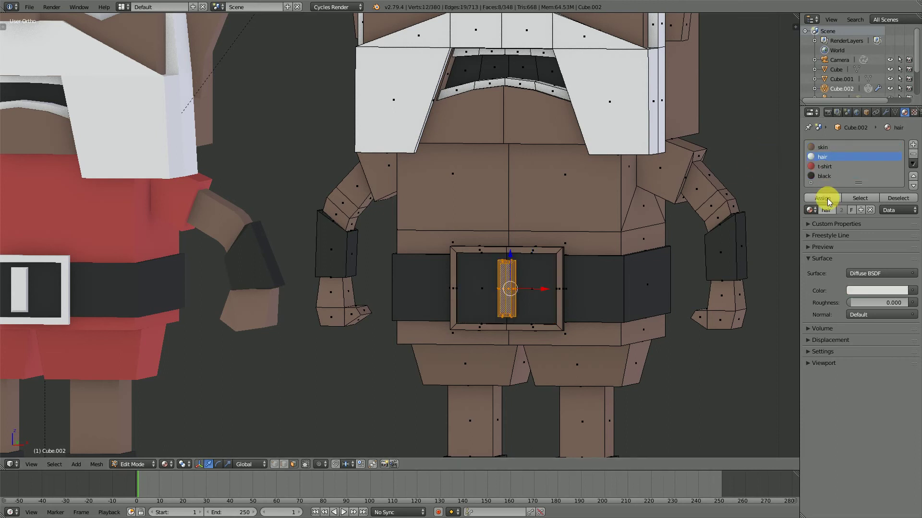
Select the faces of the buckle's outer frame without the inner plate, assign the hair material and clear the selection
right_click(563, 258)
right_click(562, 256)
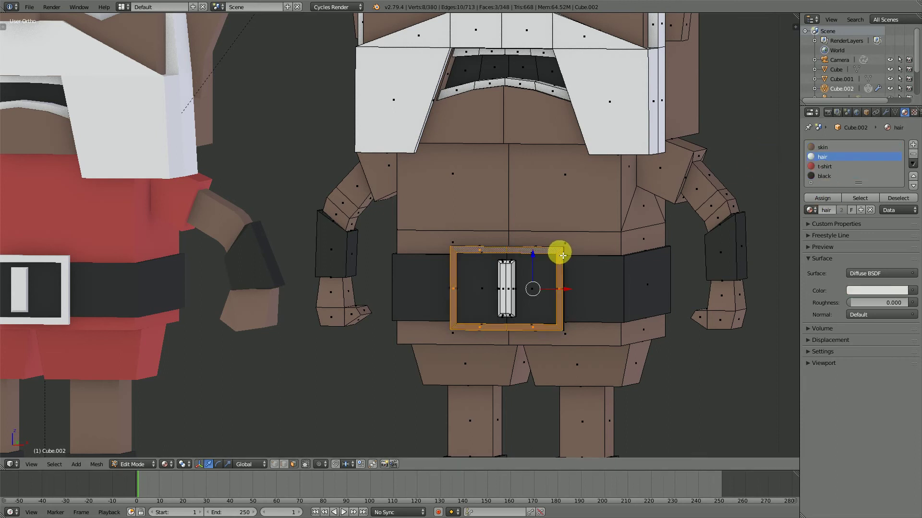
right_click(568, 257, "shift")
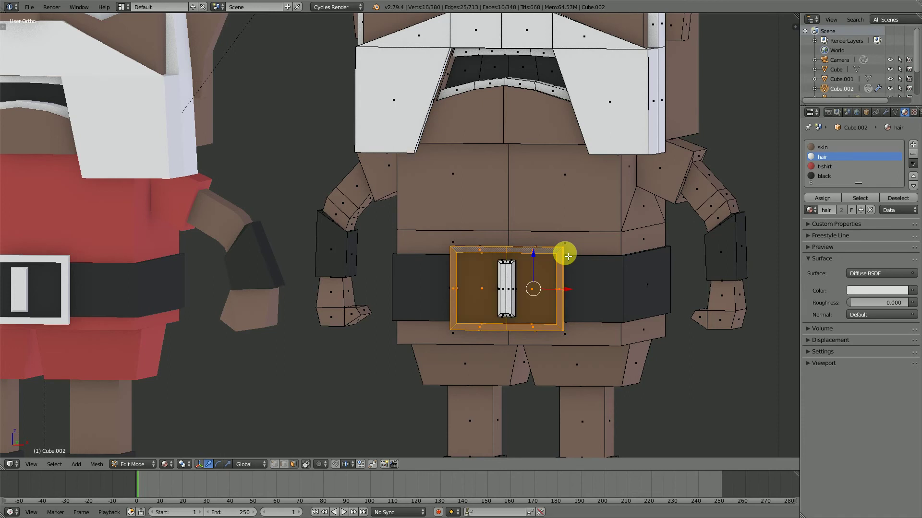
right_click(566, 255, "shift")
left_click(823, 198)
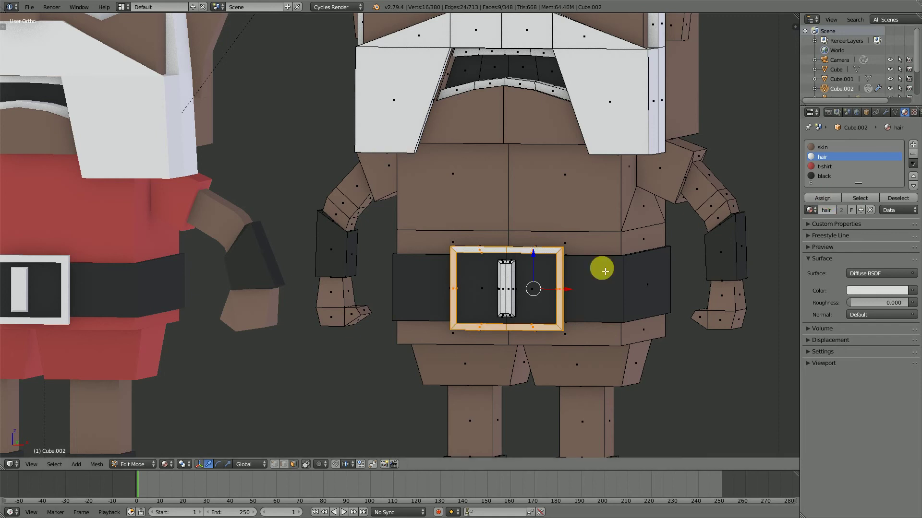
scroll(605, 271, "down", 2)
key("a")
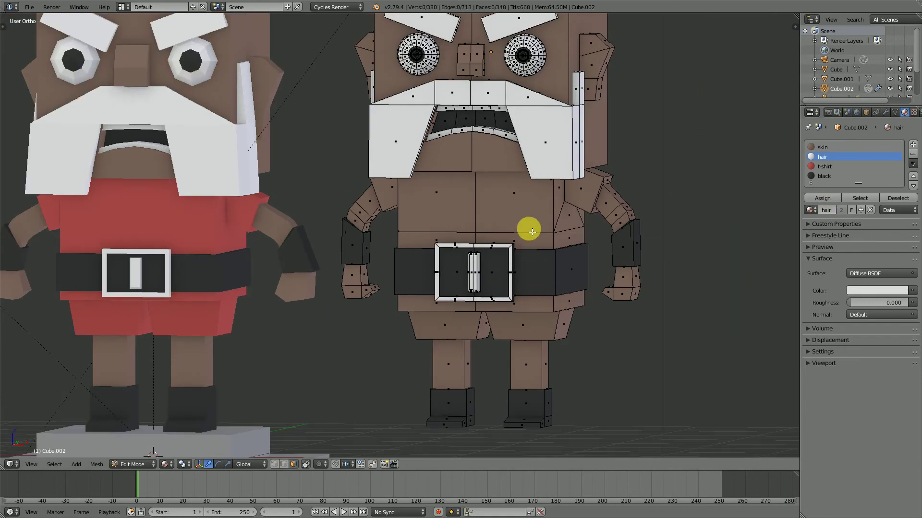
Select the belt's face loop around the waist and hide it
scroll(532, 232, "up", 2)
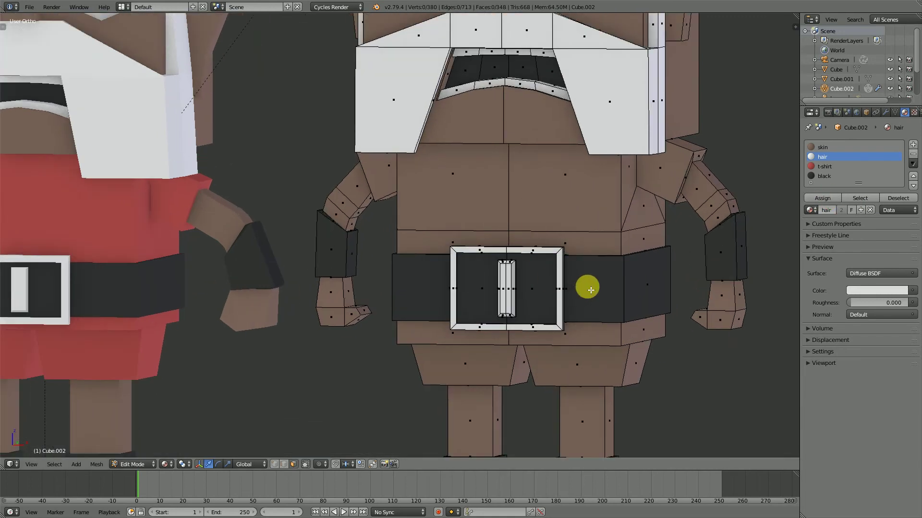
right_click(626, 284, "alt")
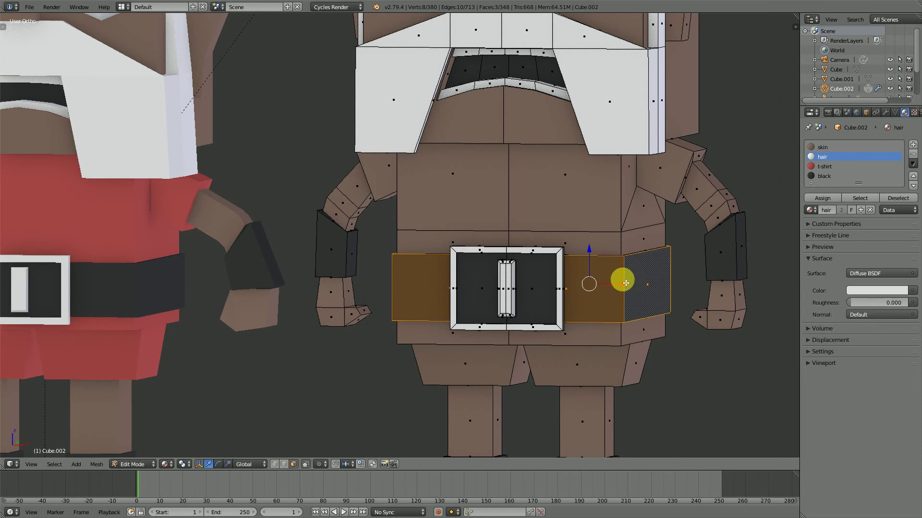
key("a")
scroll(598, 309, "down", 1)
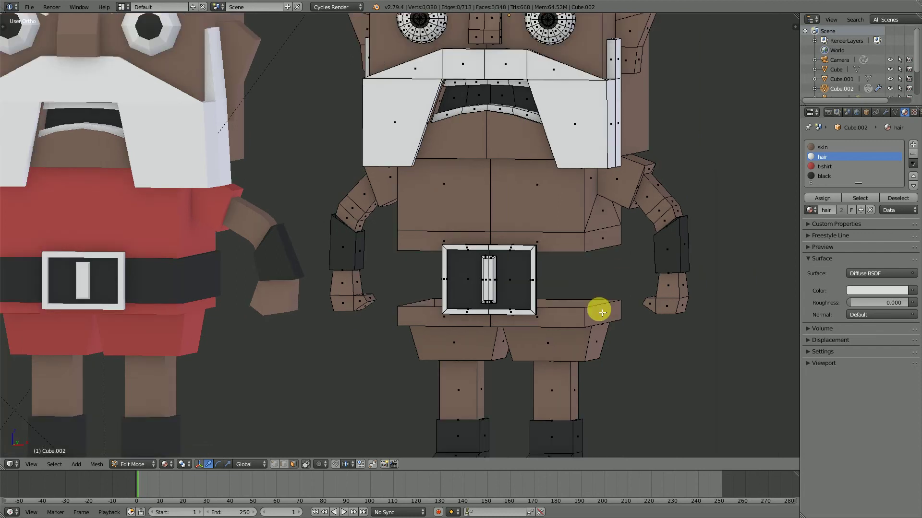
scroll(559, 333, "down", 1)
scroll(548, 347, "up", 1)
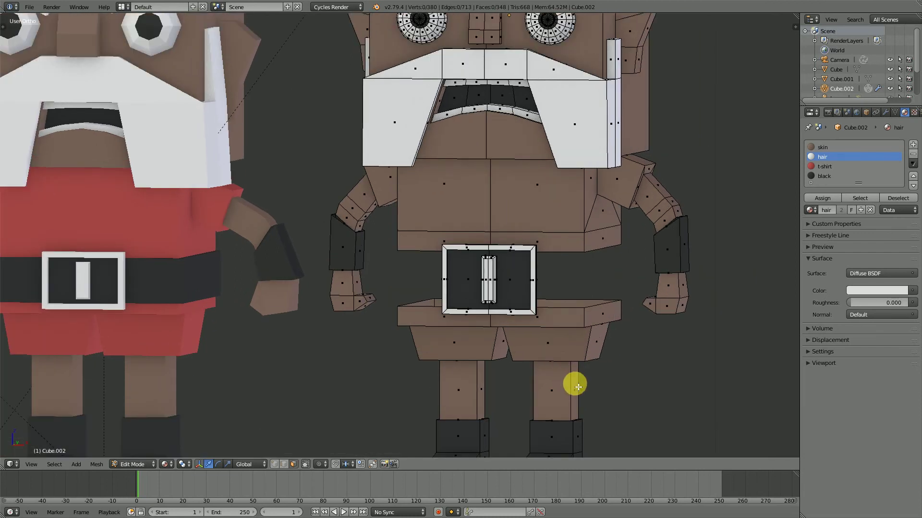
Hide the face loops of the bare legs and of the upper arms just below the sleeves
right_click(576, 389, "alt")
key("h")
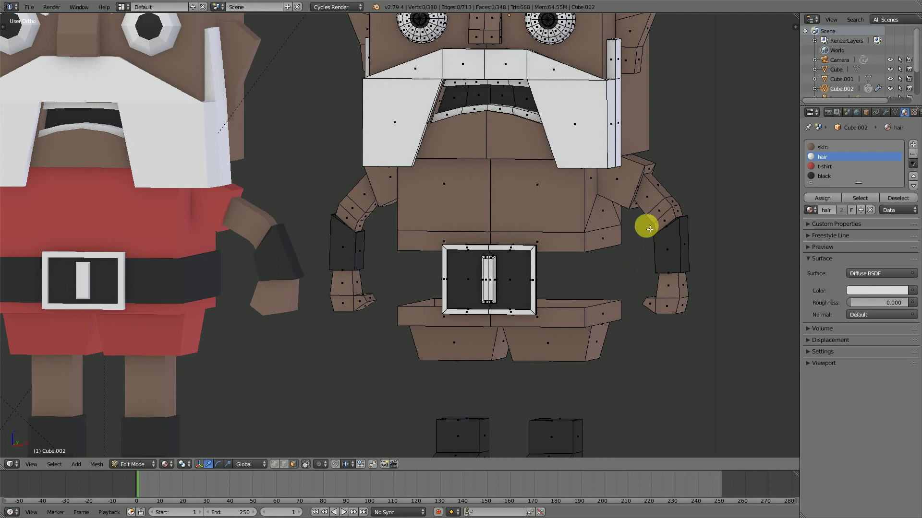
scroll(624, 214, "down", 1)
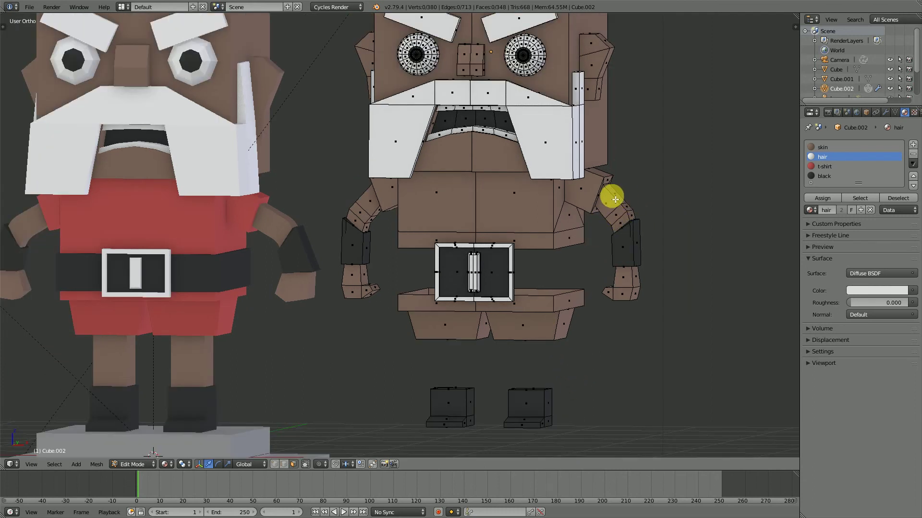
right_click(615, 199, "alt")
key("h")
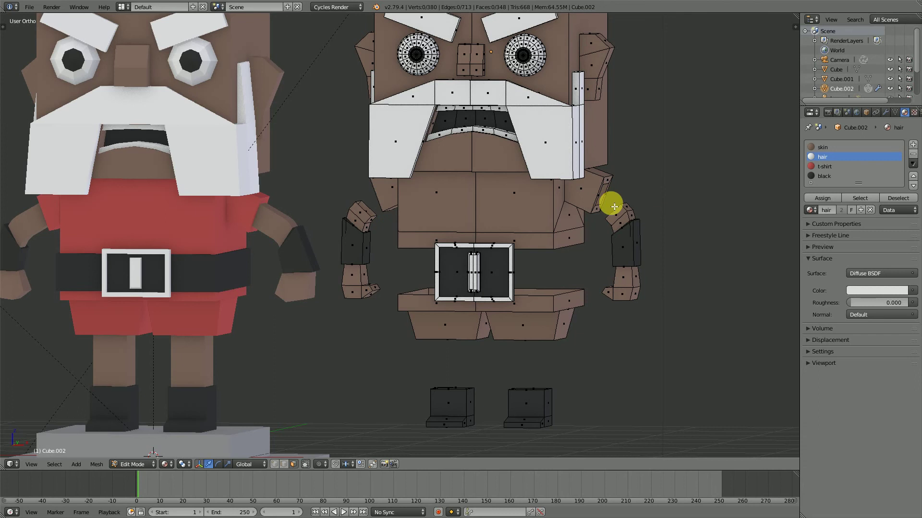
Select the linked shirt and shorts geometry, assign the t-shirt material to it and clear the selection
key("l")
key("l")
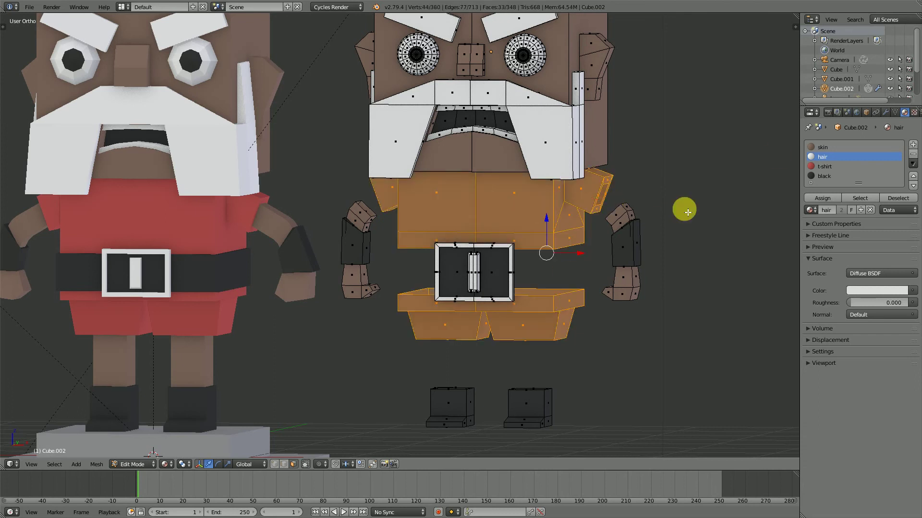
left_click(824, 166)
left_click(822, 197)
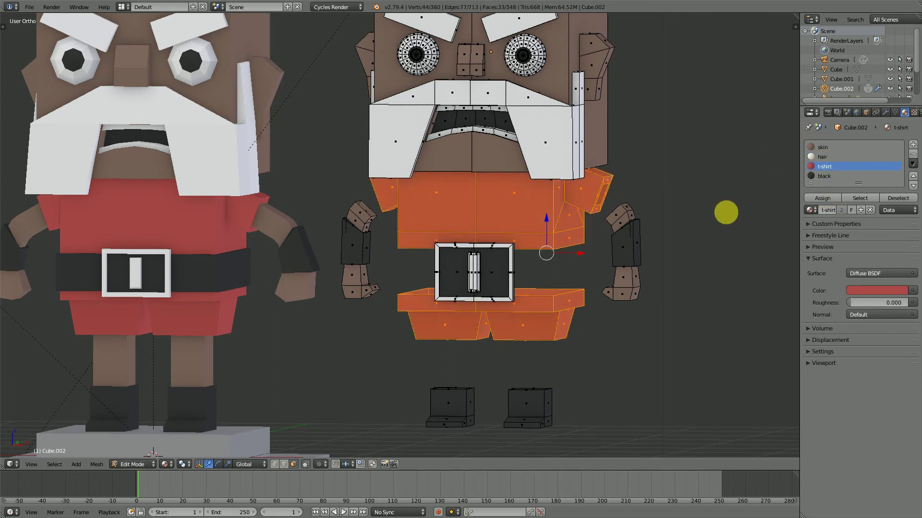
scroll(531, 261, "down", 2)
key("a")
scroll(514, 257, "up", 1)
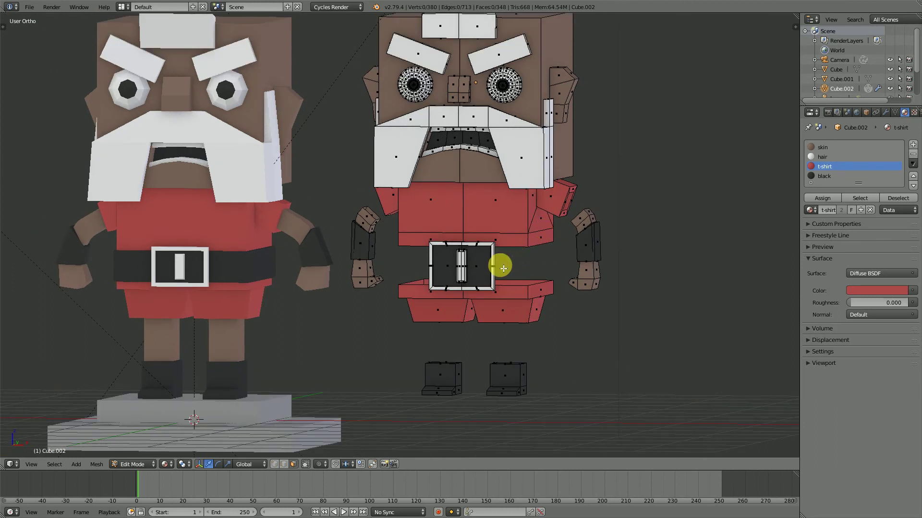
Reveal the hidden faces, clear the face selection and return to Object Mode with nothing selected
key("alt+h")
key("a")
scroll(504, 269, "down", 2)
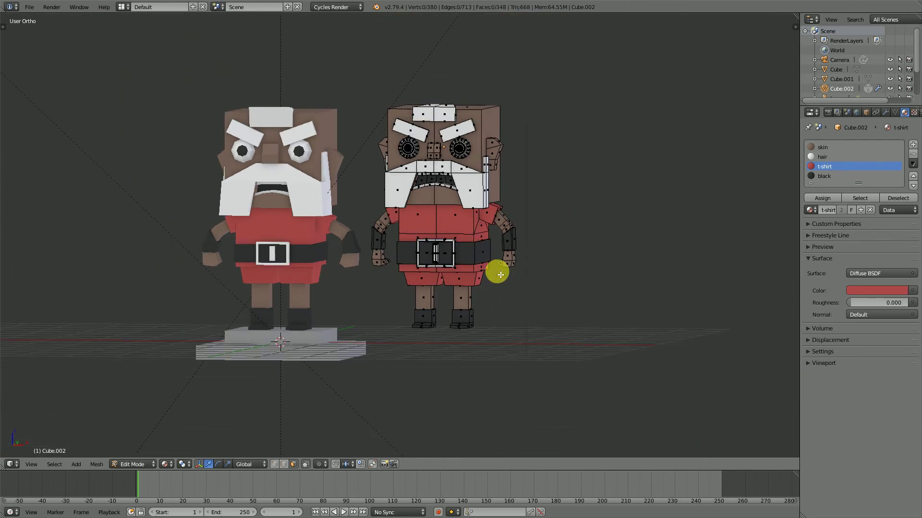
mouse_move(496, 269)
middle_mouse_down()
mouse_move(534, 276)
mouse_move(487, 279)
middle_mouse_up()
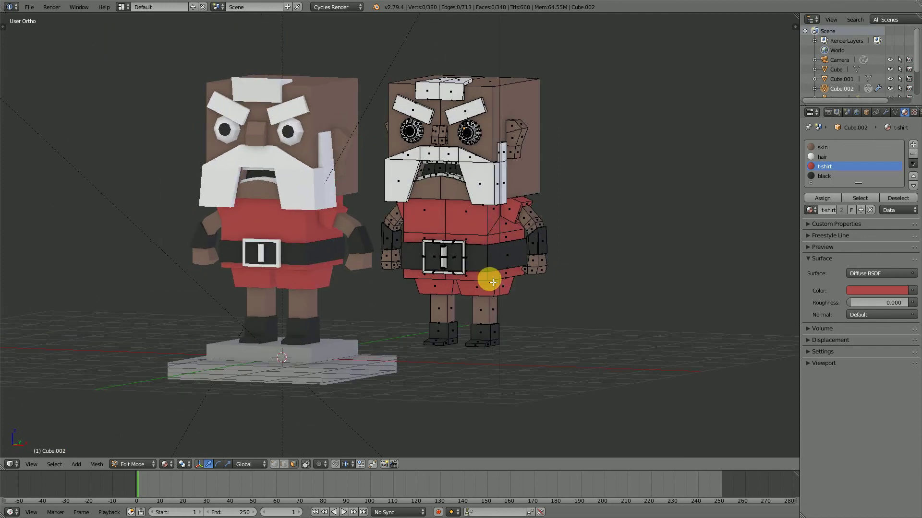
key("Tab")
scroll(471, 245, "up", 1)
middle_click_drag(473, 244, 521, 247)
key("a")
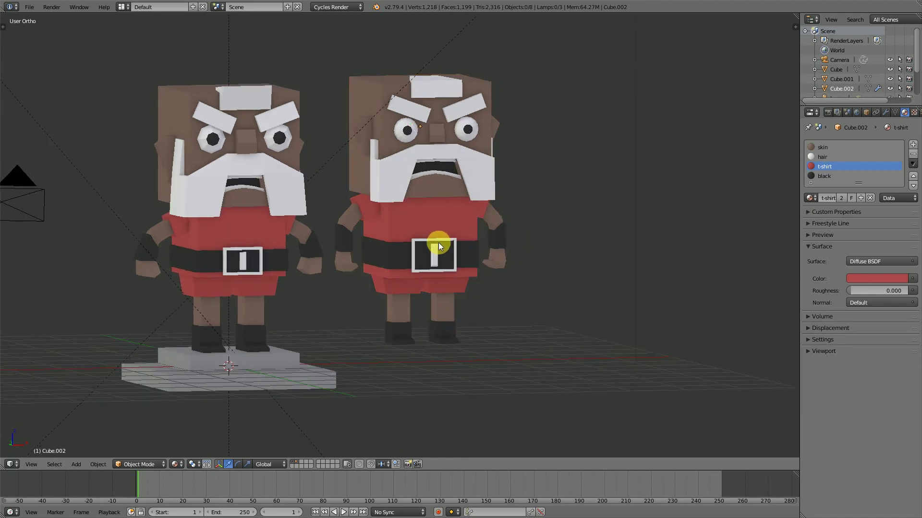
Select the newly modelled character in front view and snap the 3D cursor to it
scroll(271, 352, "up", 2)
middle_click_drag(271, 353, 249, 361)
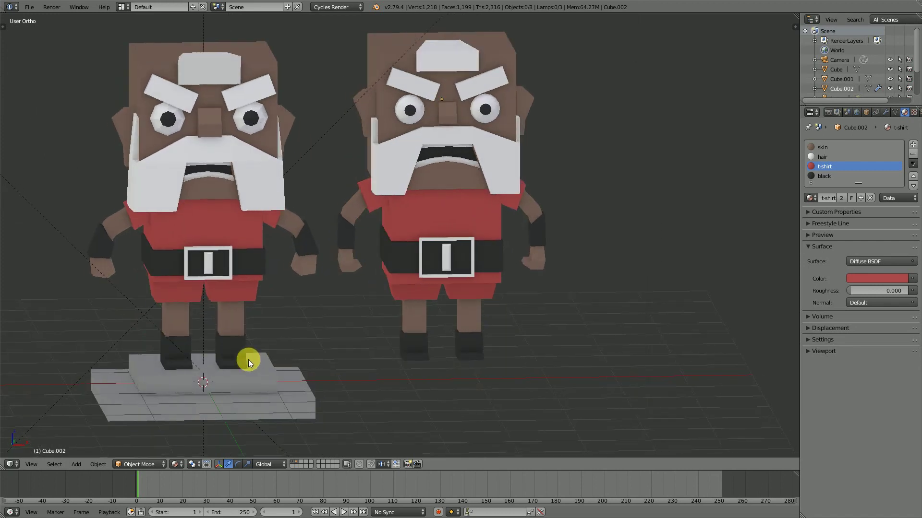
right_click(476, 347)
key("Tab")
middle_click_drag(483, 358, 321, 365)
key("Tab")
key("KP_1")
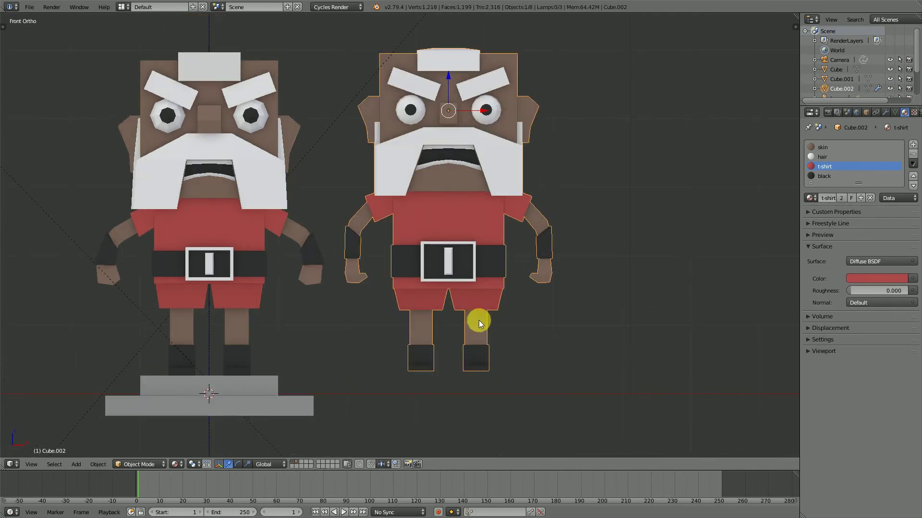
key("shift+s")
left_click(451, 344)
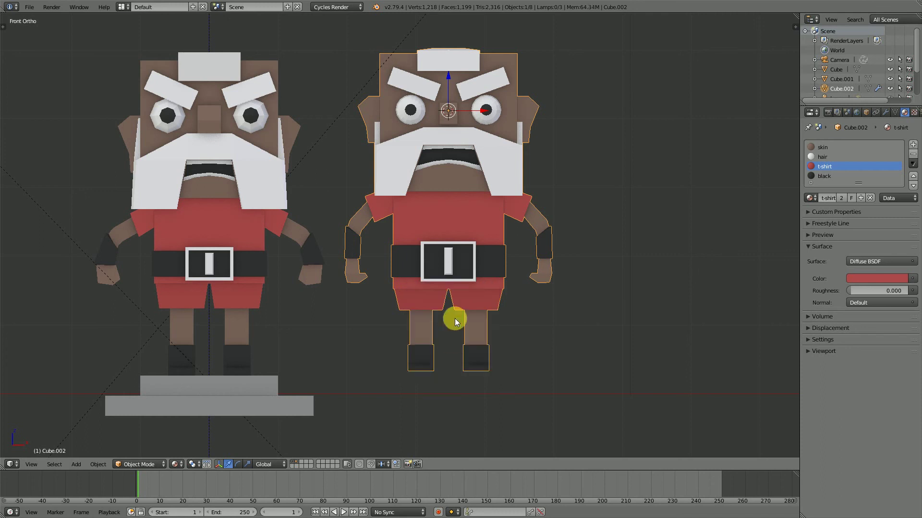
Add a cube at the 3D cursor and move it straight down below the character's feet
key("shift+a")
mouse_move(508, 291)
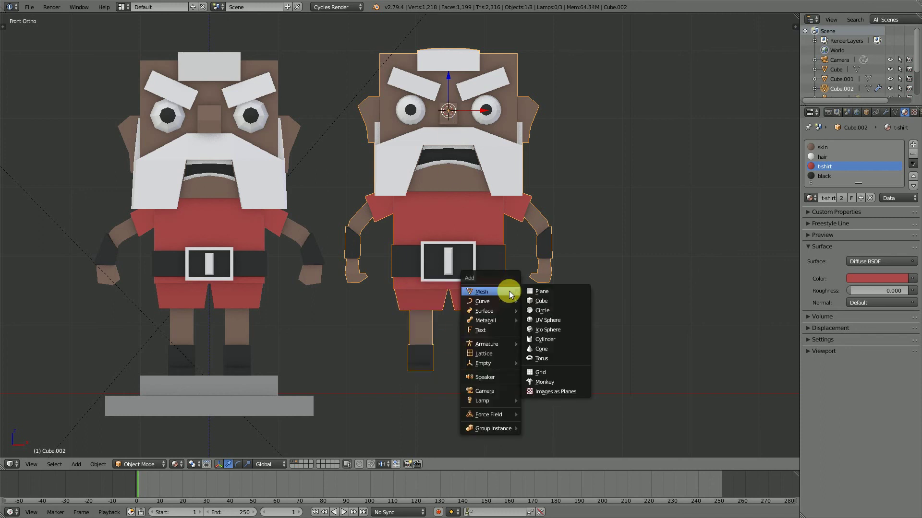
left_click(543, 299)
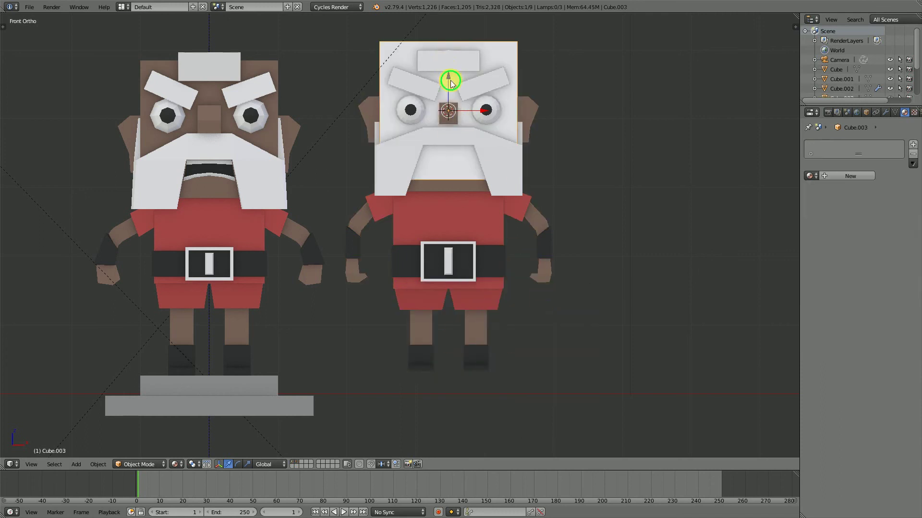
left_click_drag(447, 64, 444, 358)
Flatten the cube along Z into a thin slab and raise it to just beneath the boots
key("s")
key("z")
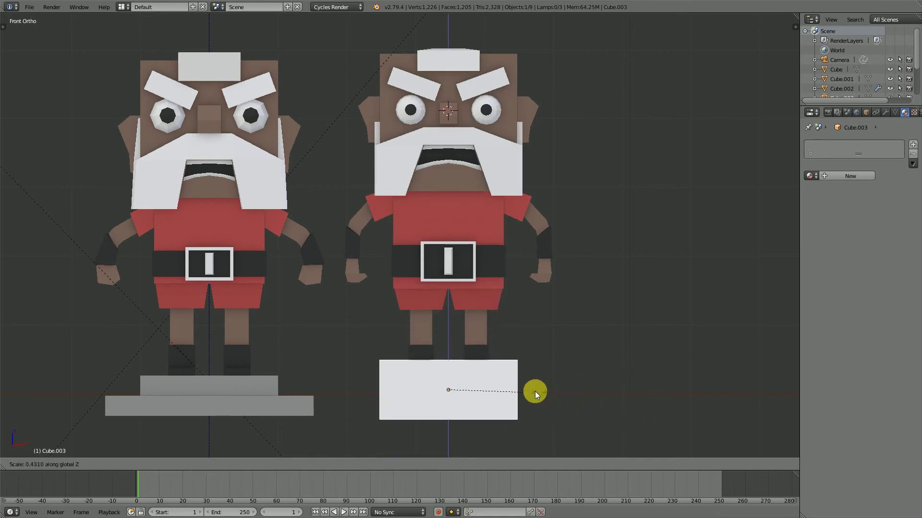
left_click(471, 393)
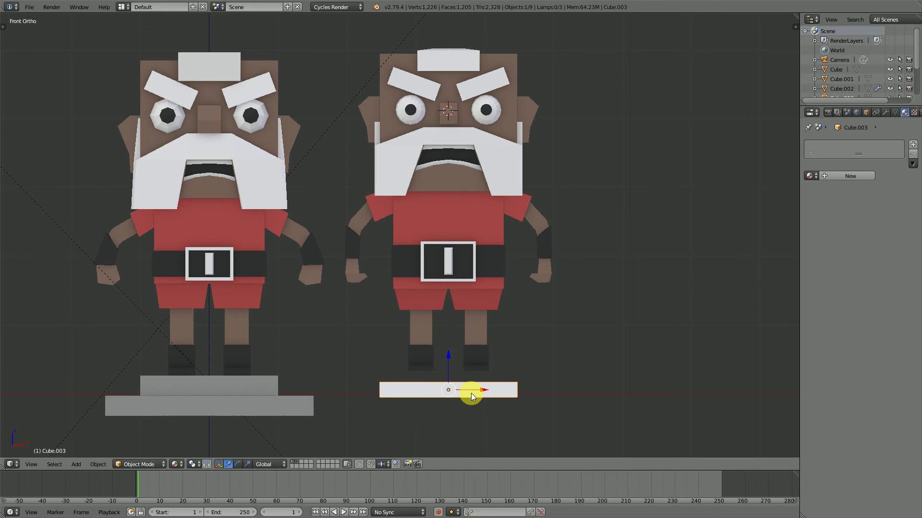
key("g")
key("z")
left_click(446, 354)
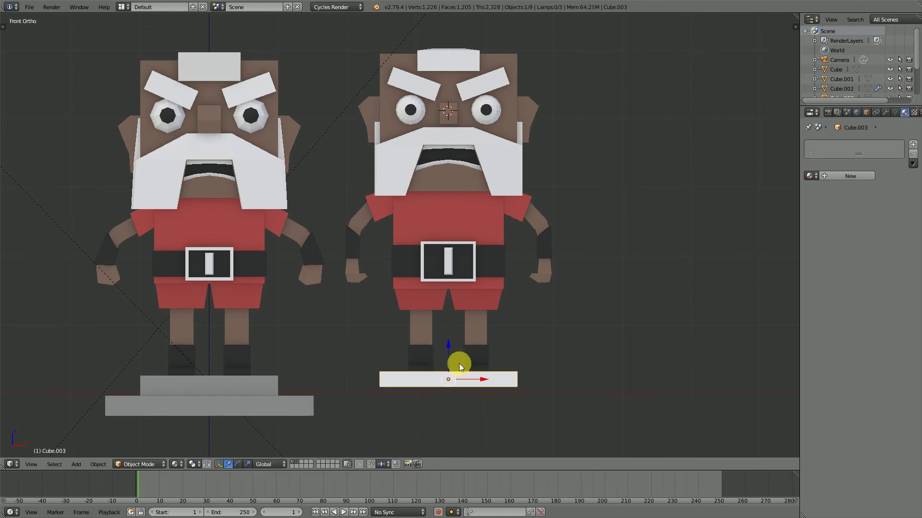
Duplicate the slab's geometry in Edit Mode and place the copy along Z directly beneath the original
middle_click_drag(459, 364, 471, 257, "shift")
scroll(470, 281, "up", 2)
key("Tab")
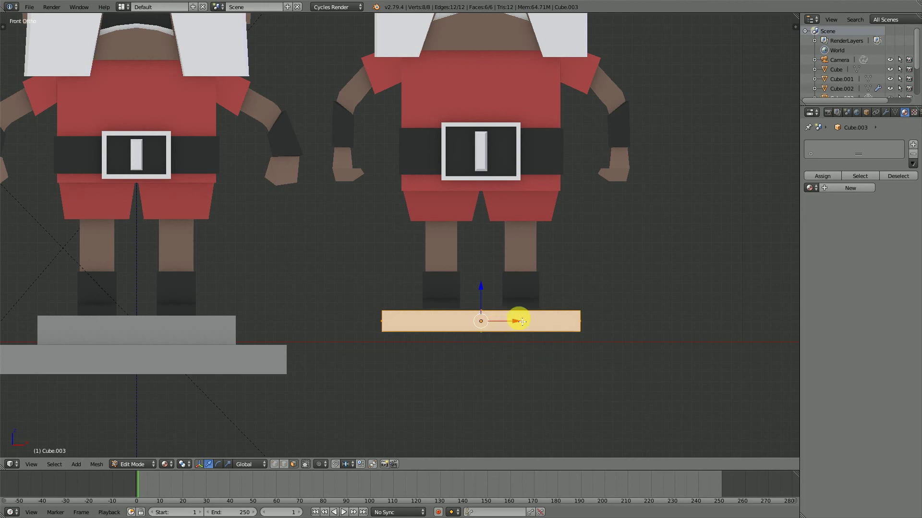
key("shift+d")
key("z")
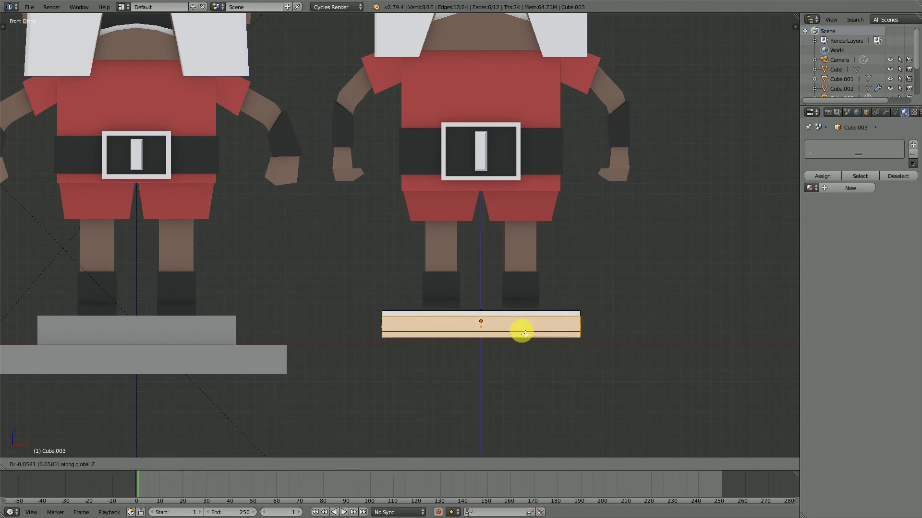
left_click(525, 344)
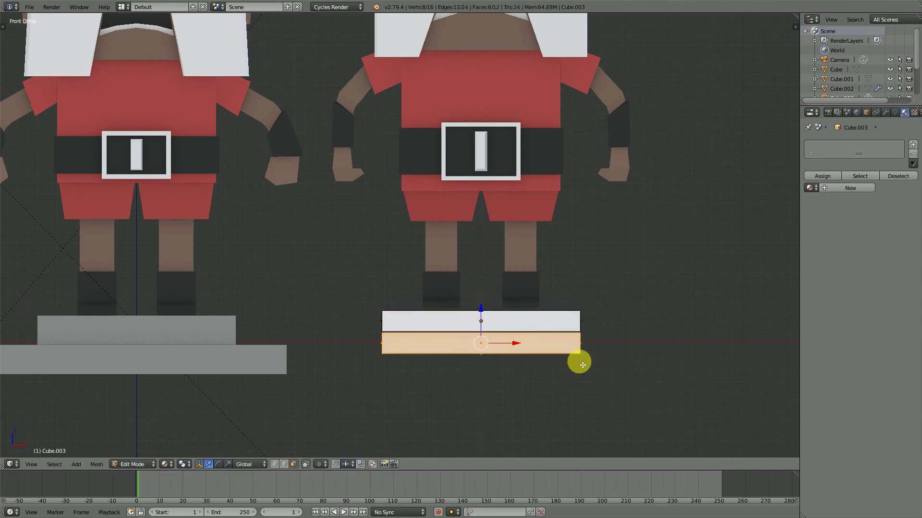
Scale up the duplicated slab into a wider lower tier of the pedestal and move it down below the upper slab
key("s")
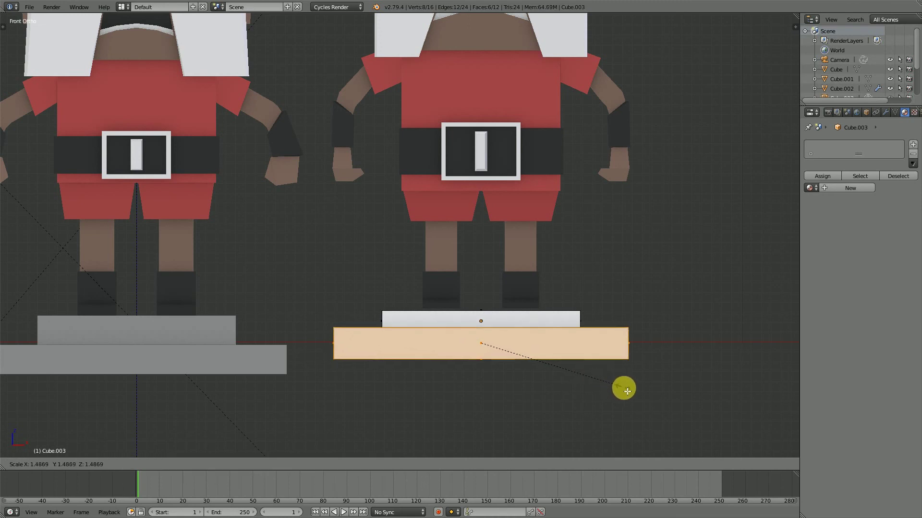
left_click(606, 378)
left_click_drag(487, 316, 483, 332)
key("s")
left_click(590, 344)
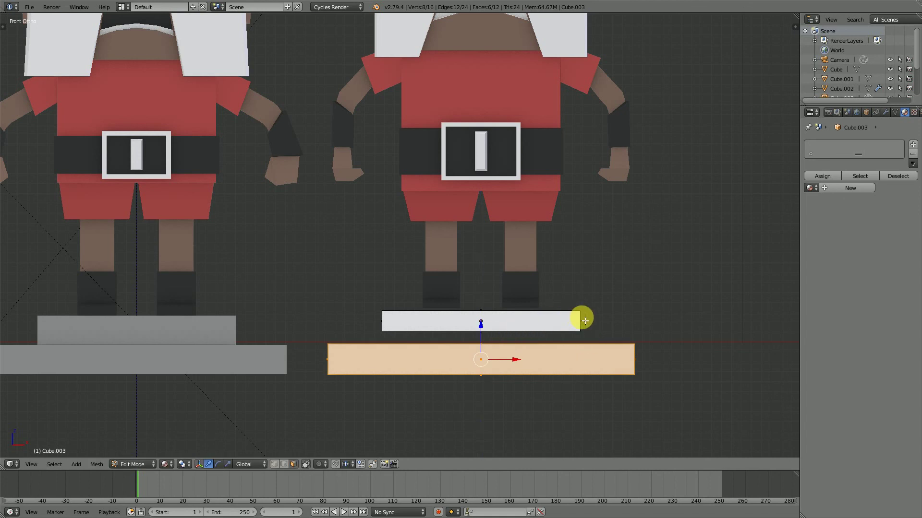
Thicken the pedestal's upper slab along Z and lower it onto the wider lower tier
right_click(570, 323)
middle_click_drag(555, 320, 535, 332)
key("s")
key("z")
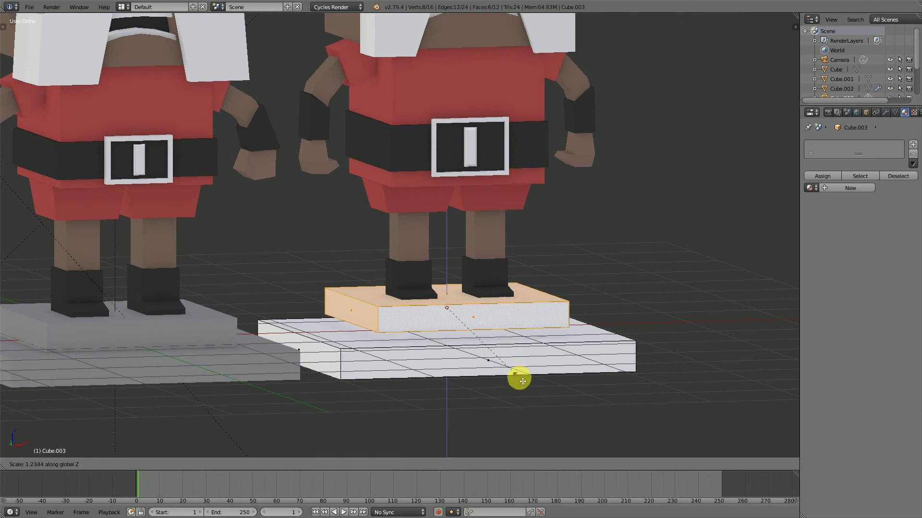
left_click(519, 376)
key("g")
key("z")
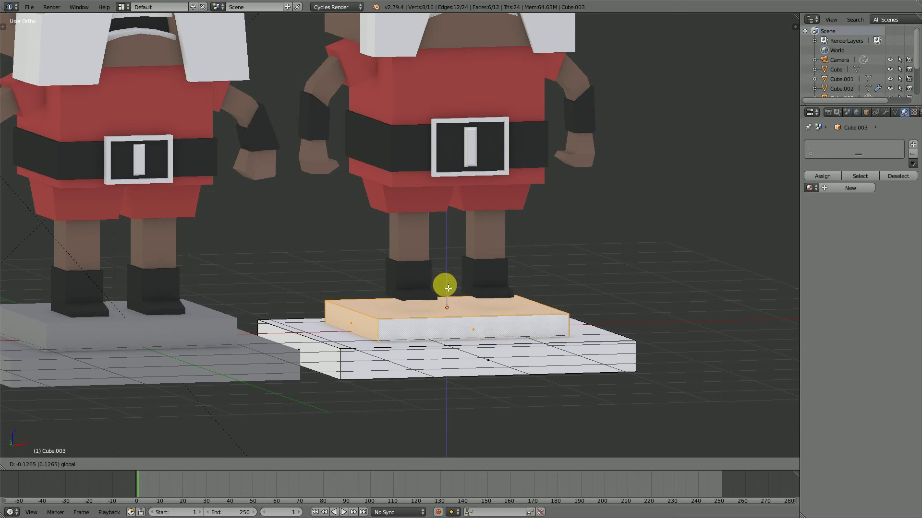
left_click(445, 285)
key("KP_1")
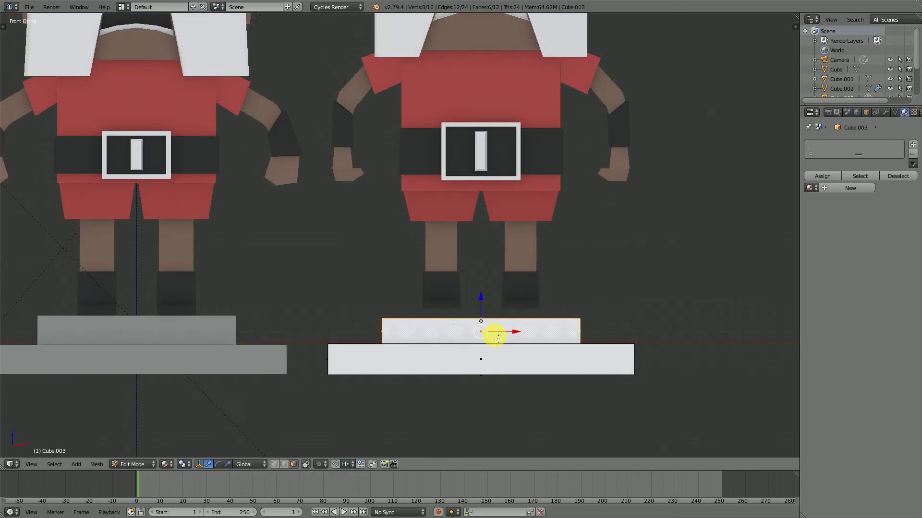
Raise the upper slab to the character's boots and move the lower slab's top face up along Z to meet it
middle_click_drag(498, 339, 542, 353)
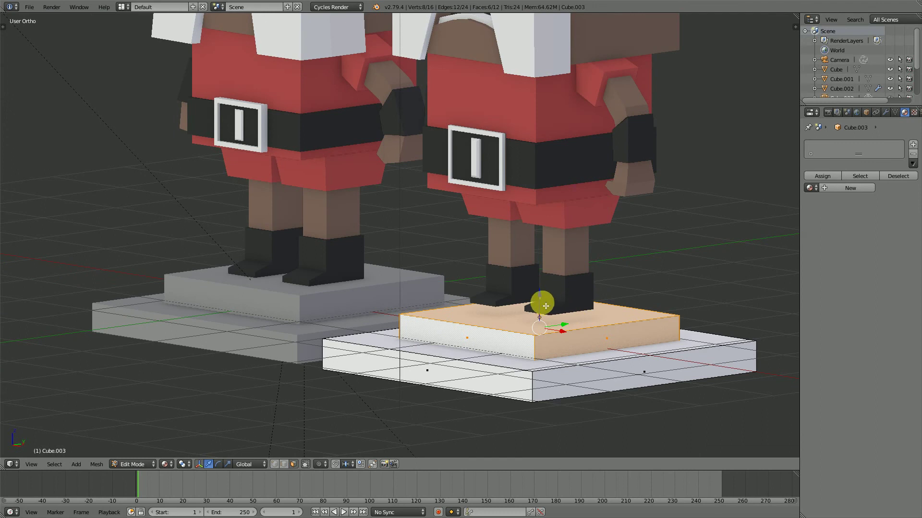
left_click_drag(543, 299, 539, 293)
right_click(542, 377)
right_click(544, 362)
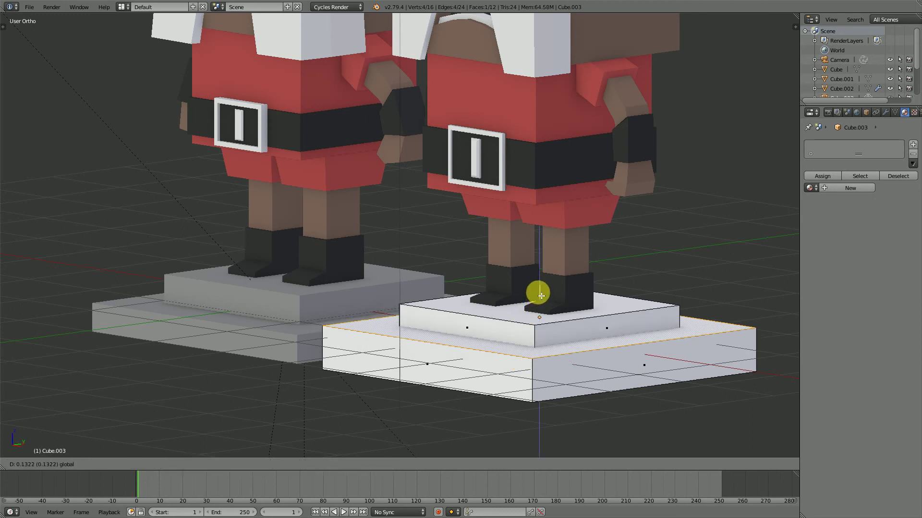
scroll(528, 316, "down", 3)
key("Tab")
Assign the existing grey material named Material to the new pedestal
middle_click_drag(487, 312, 514, 318)
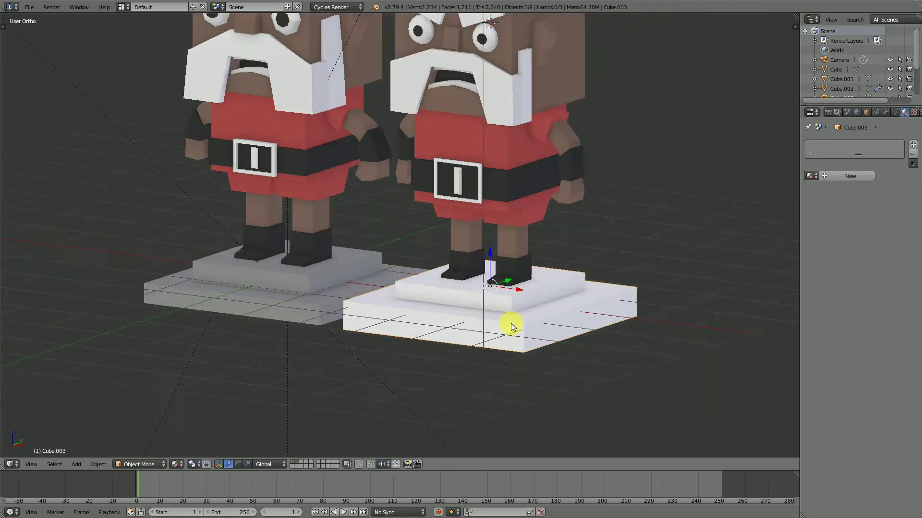
left_click(811, 176)
left_click(725, 210)
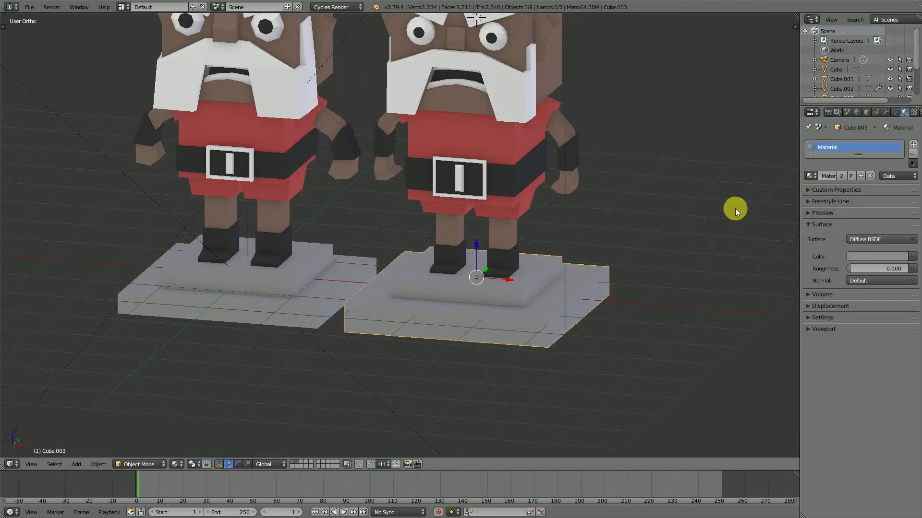
Parent the new character to its pedestal using Object (Keep Transform)
middle_click_drag(480, 268, 543, 260)
scroll(528, 264, "down", 3)
middle_click_drag(492, 271, 435, 279)
scroll(461, 274, "up", 1)
right_click(458, 130)
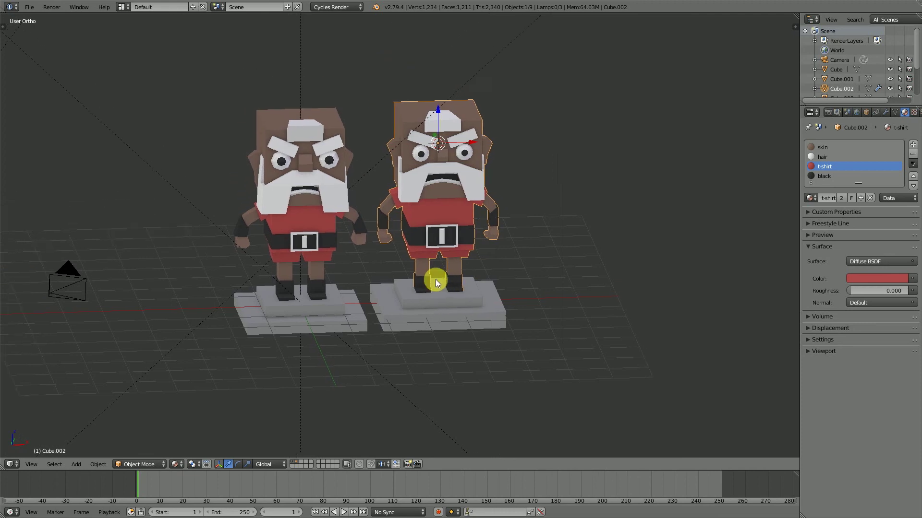
right_click(476, 318, "shift")
key("ctrl+p")
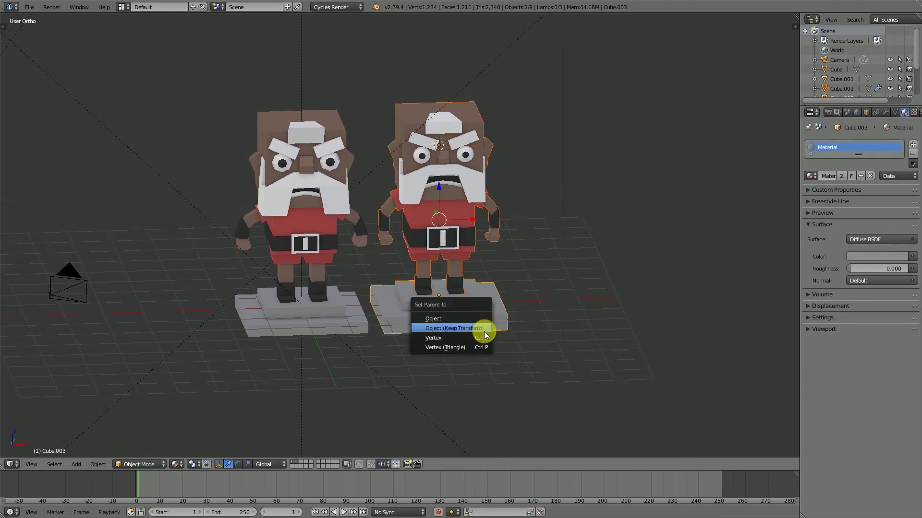
left_click(471, 327)
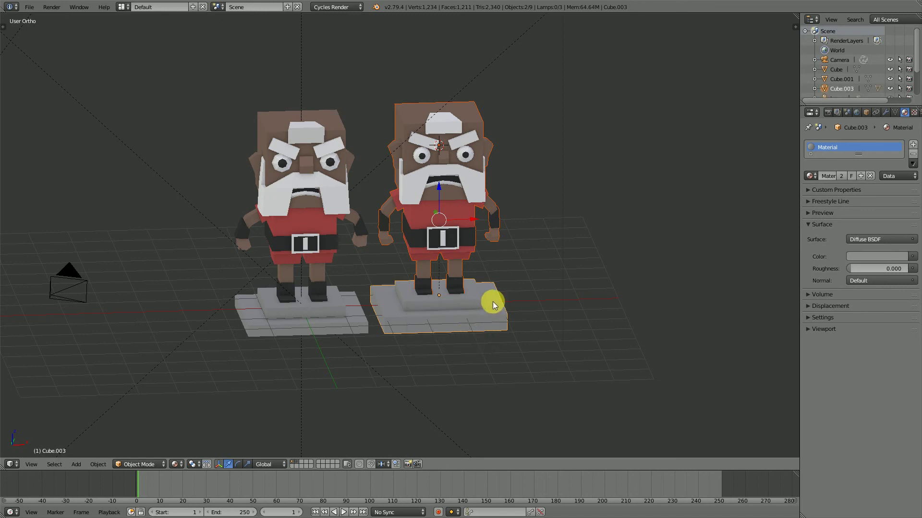
Parent the reference character to its own pedestal
middle_click_drag(493, 303, 411, 261)
right_click(269, 164)
right_click(353, 312, "shift")
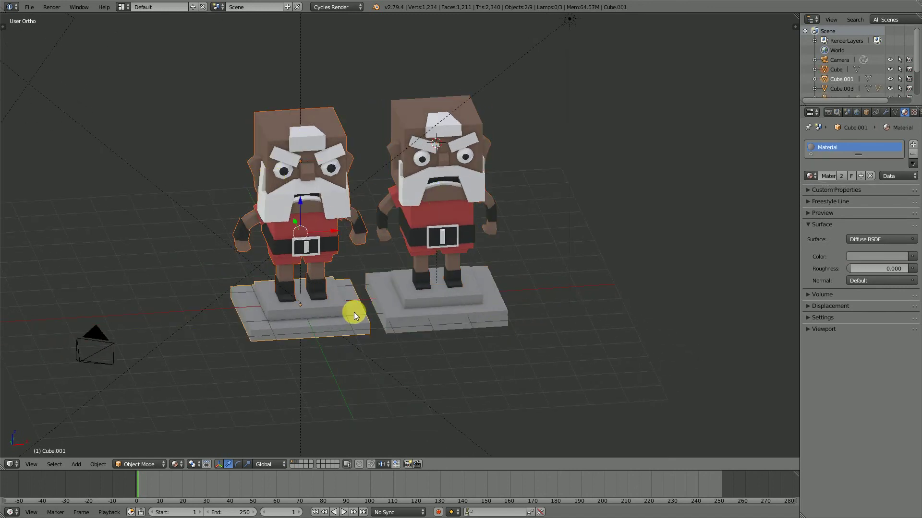
key("ctrl+p")
left_click(355, 313)
Review the settings of the three lamps and turn off Cast Shadow for the smaller area lamp
scroll(353, 312, "down", 4)
middle_click_drag(430, 269, 247, 257)
middle_click_drag(295, 272, 512, 217)
right_click(536, 157)
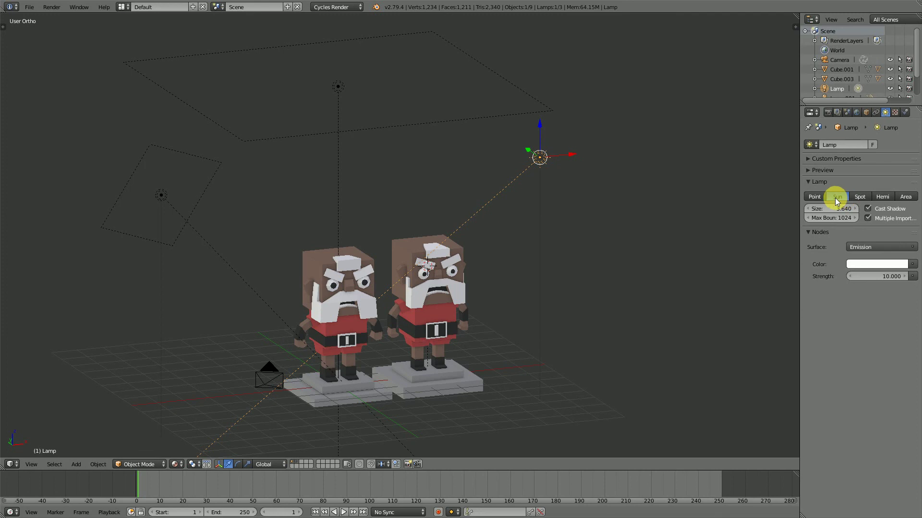
right_click(162, 194)
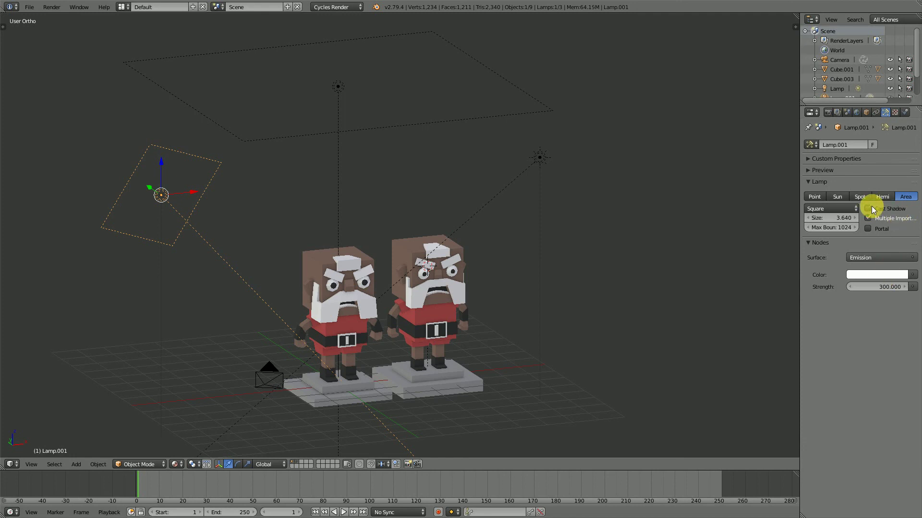
left_click(871, 209)
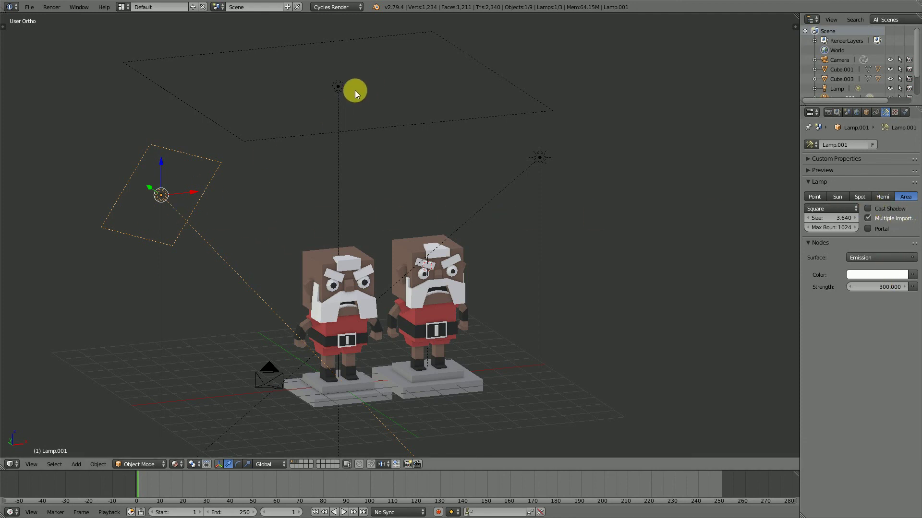
right_click(339, 87)
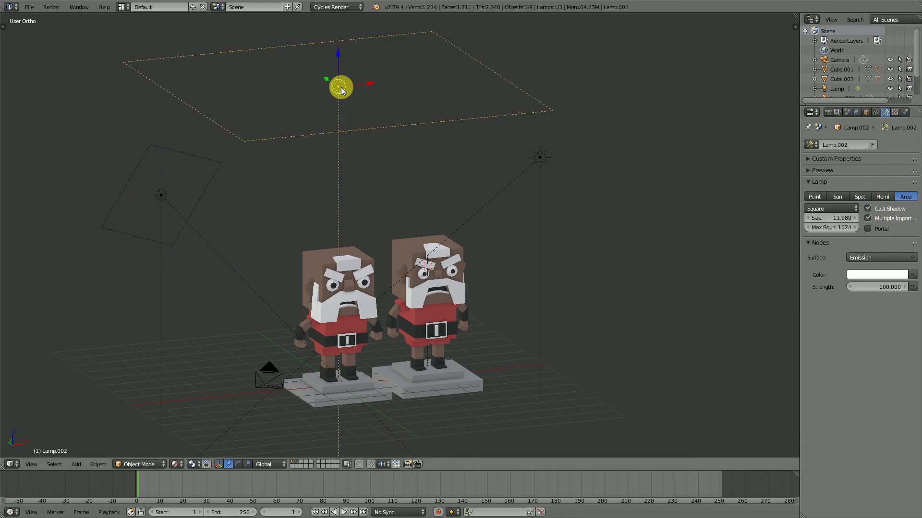
right_click(539, 158)
From the camera view, move the new character's pedestal to the other side of the reference and rotate it about Z
scroll(442, 270, "down", 2)
middle_click_drag(436, 275, 431, 304)
right_click(432, 304)
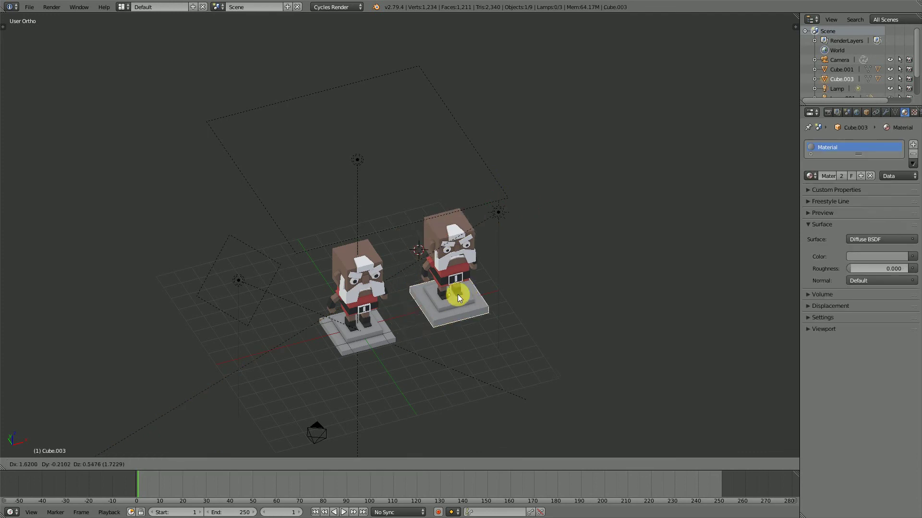
key("KP_0")
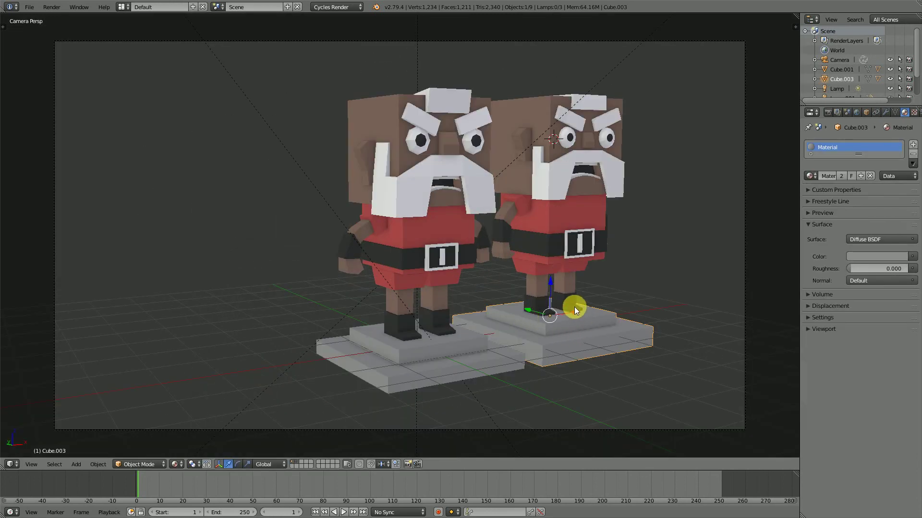
left_click_drag(574, 306, 244, 355)
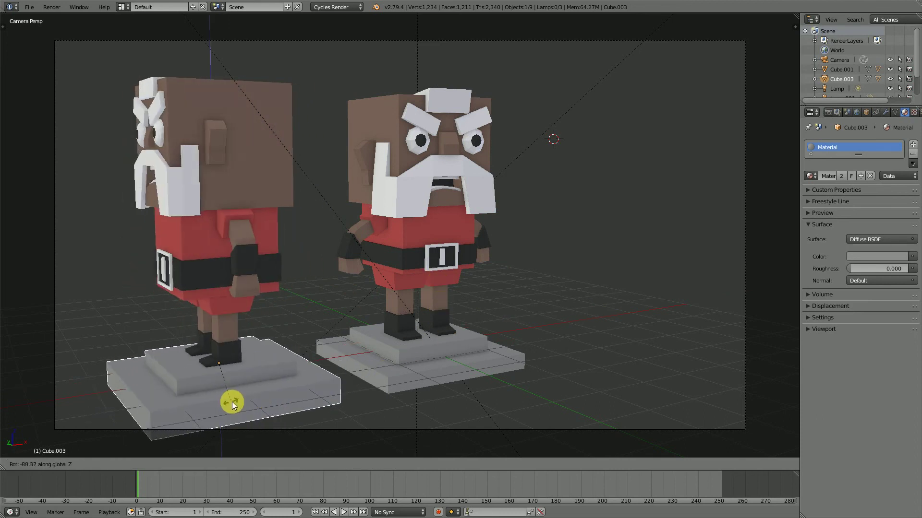
left_click(283, 406)
Pull the camera back along its local Z axis and shift it sideways to frame both characters
right_click(652, 41)
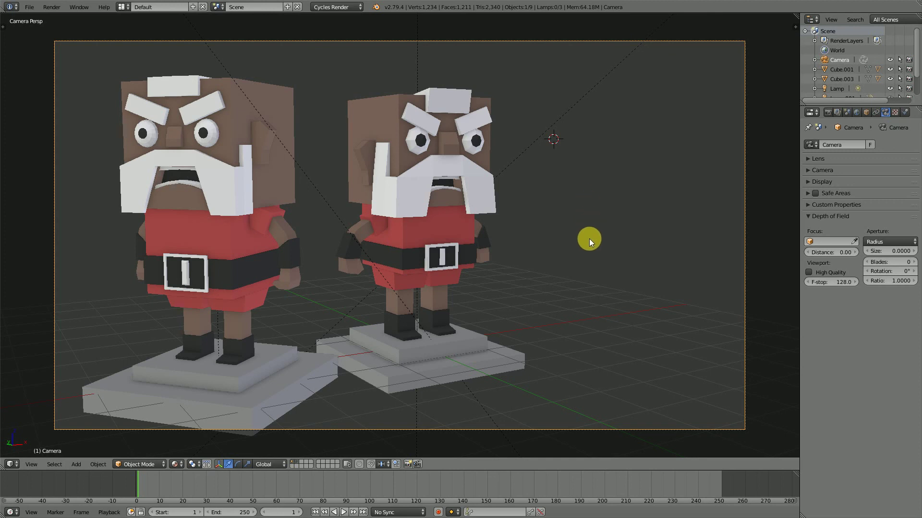
key("g")
key("z")
key("z")
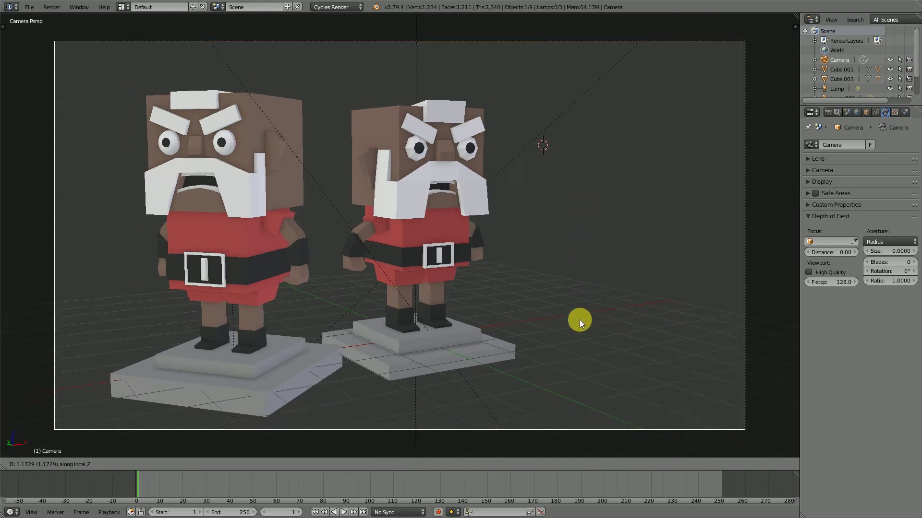
left_click(581, 378)
key("g")
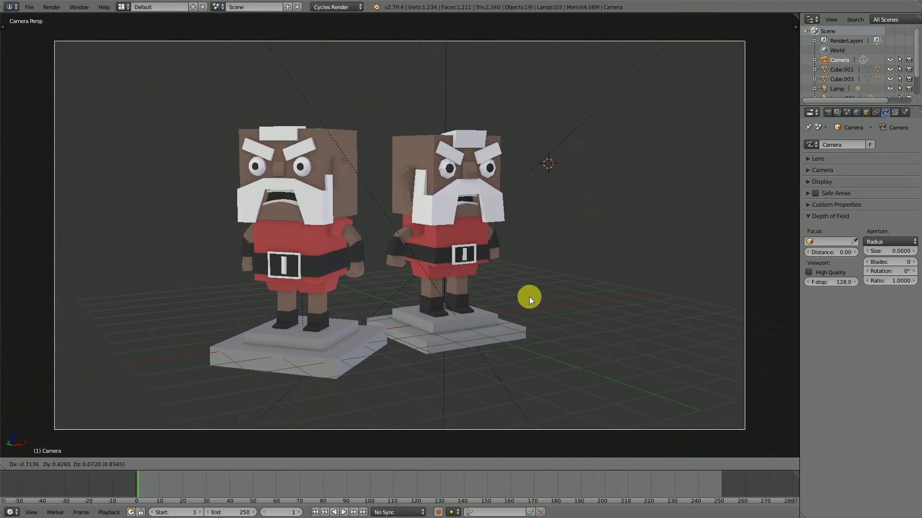
left_click(537, 299)
Clear the rotation of the new character's pedestal and move it along X farther from the reference
right_click(336, 346)
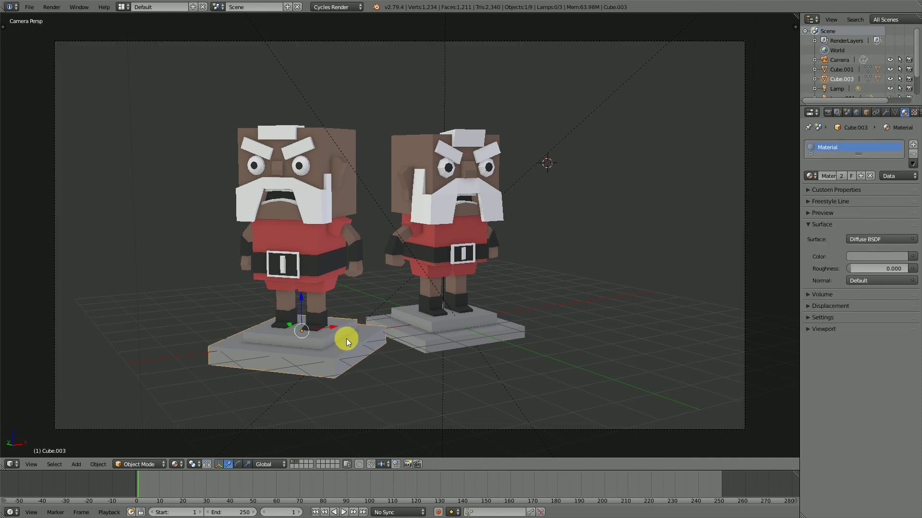
key("alt+r")
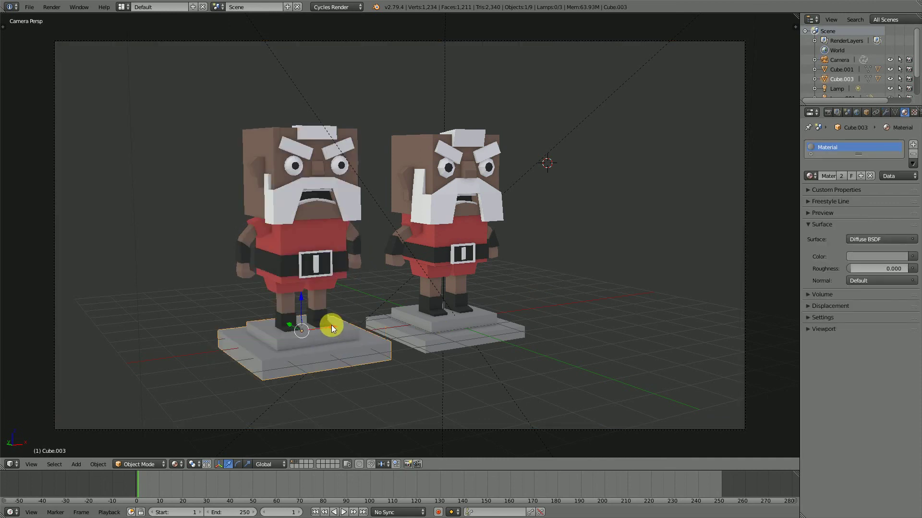
key("g")
key("x")
left_click(258, 326)
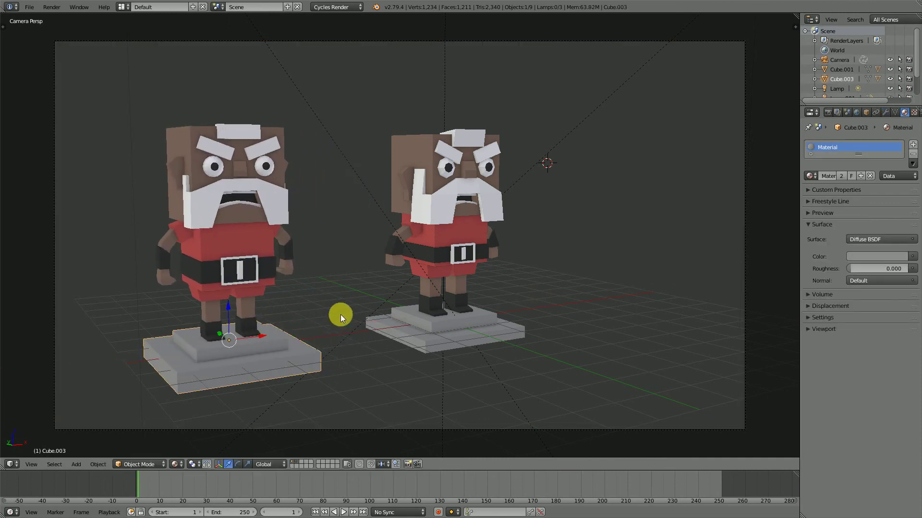
Rotate the new character's pedestal -90° about the Z axis
type("rz90")
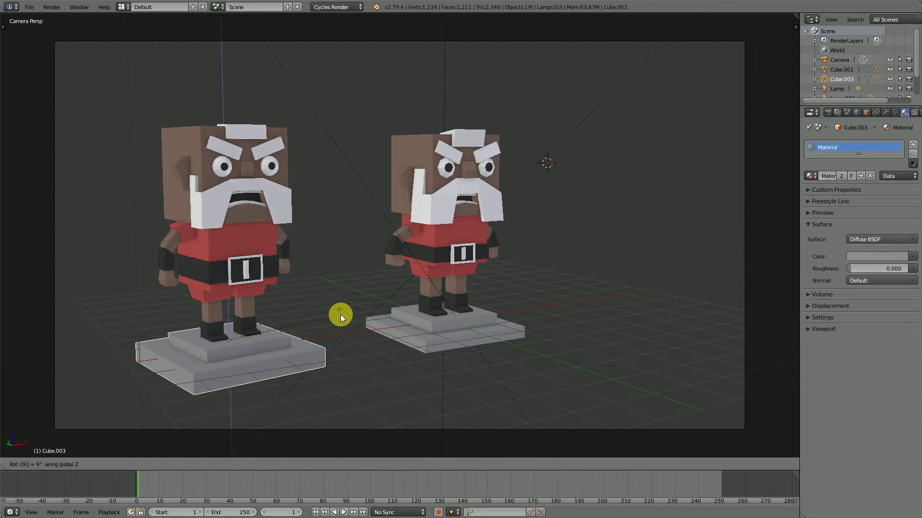
key("minus")
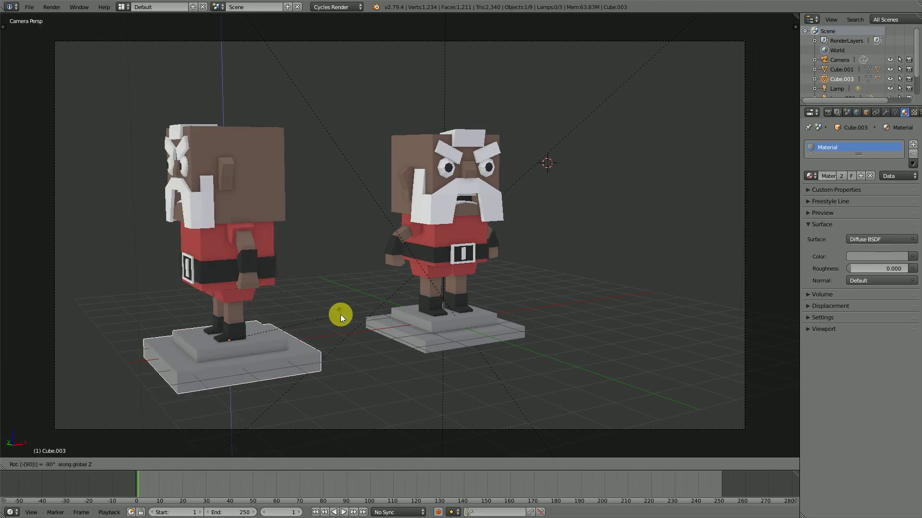
key("Return")
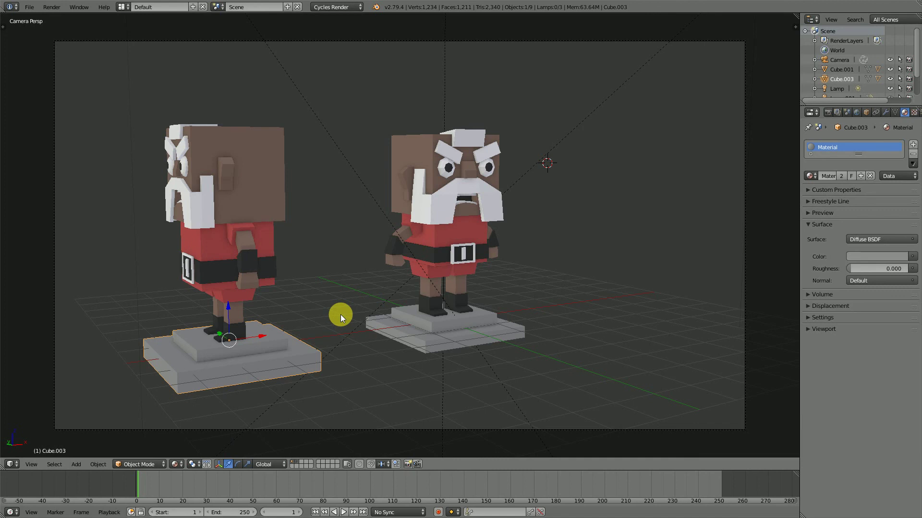
key("r")
key("z")
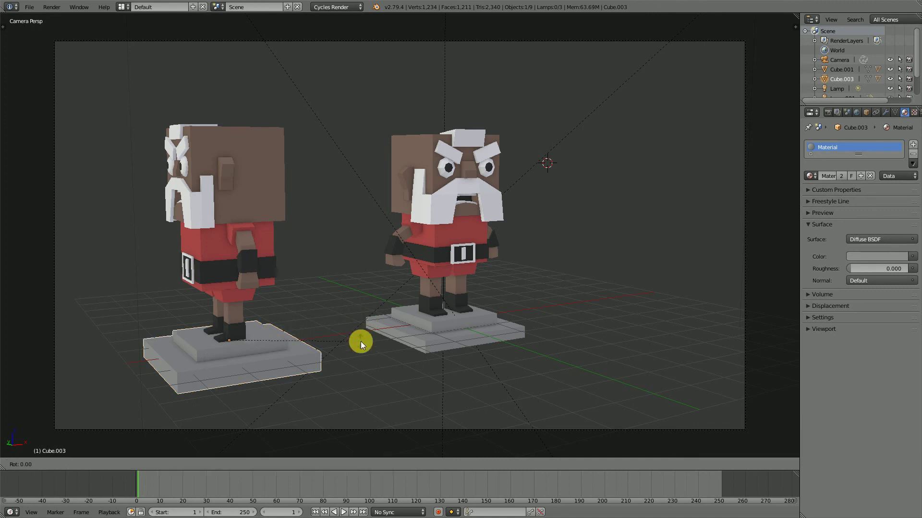
right_click(375, 395)
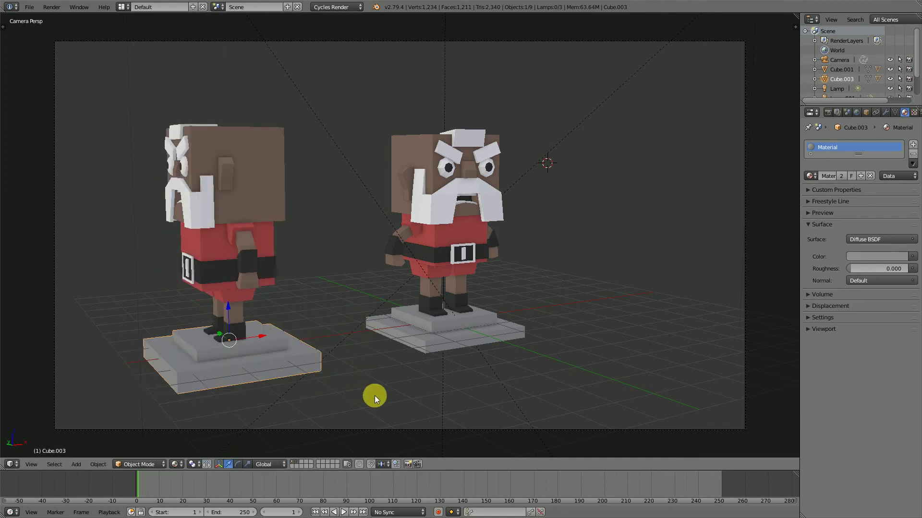
Rotate the new character's pedestal freely about Z to turn the character's face partly toward the camera
key("r")
key("z")
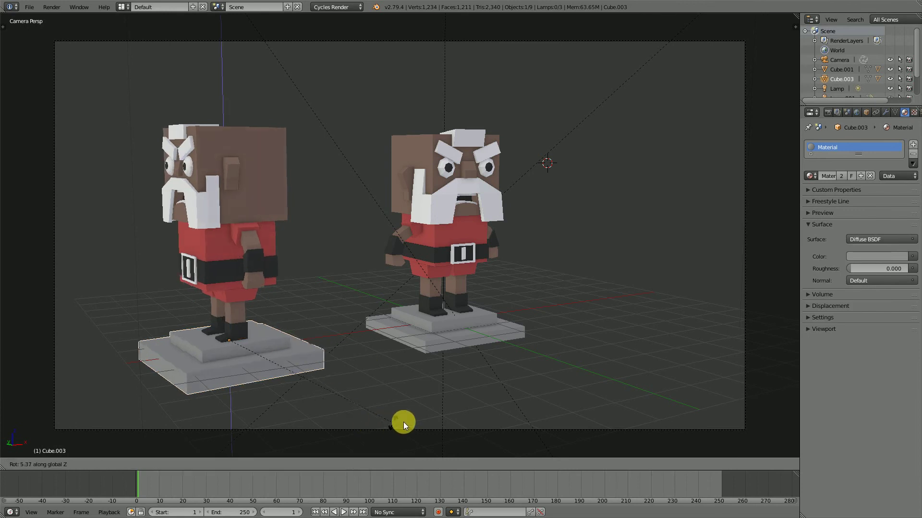
left_click(442, 391)
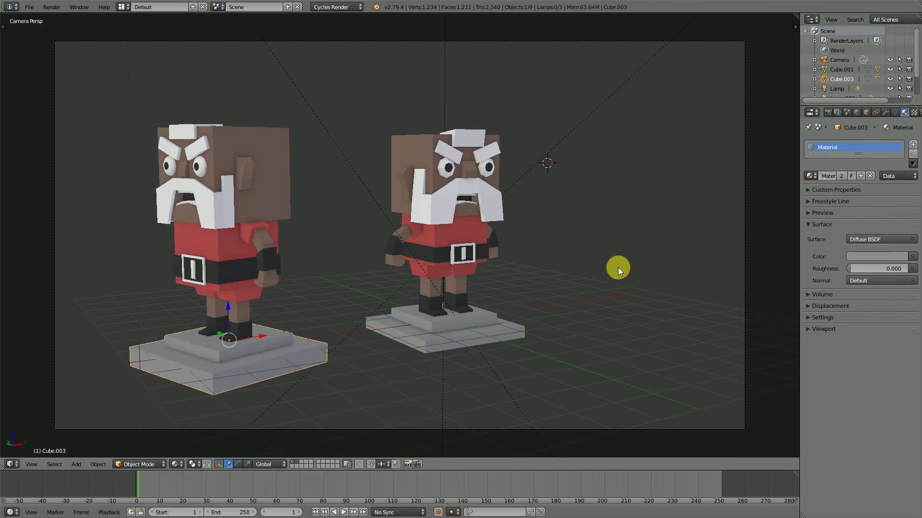
Shift the camera and move it closer to center both characters in the frame, and collapse the Depth of Field settings
right_click(642, 42)
key("g")
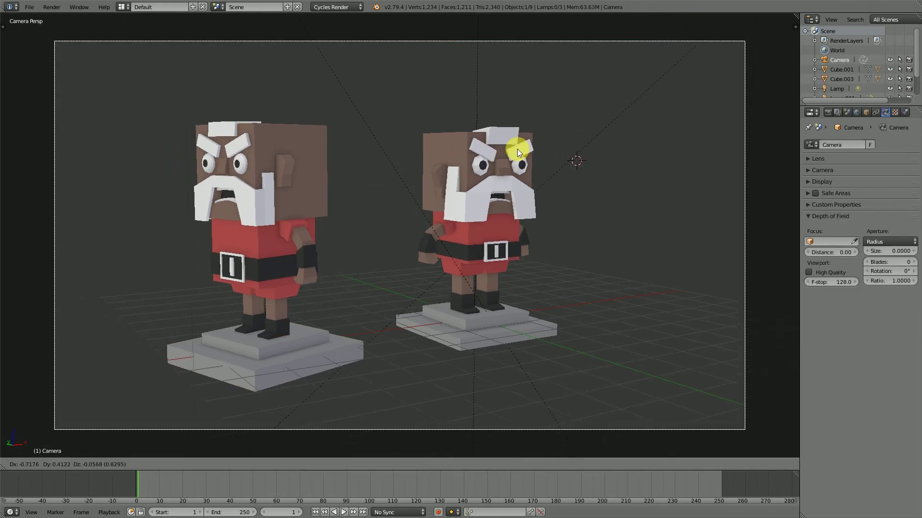
left_click(471, 154)
key("g")
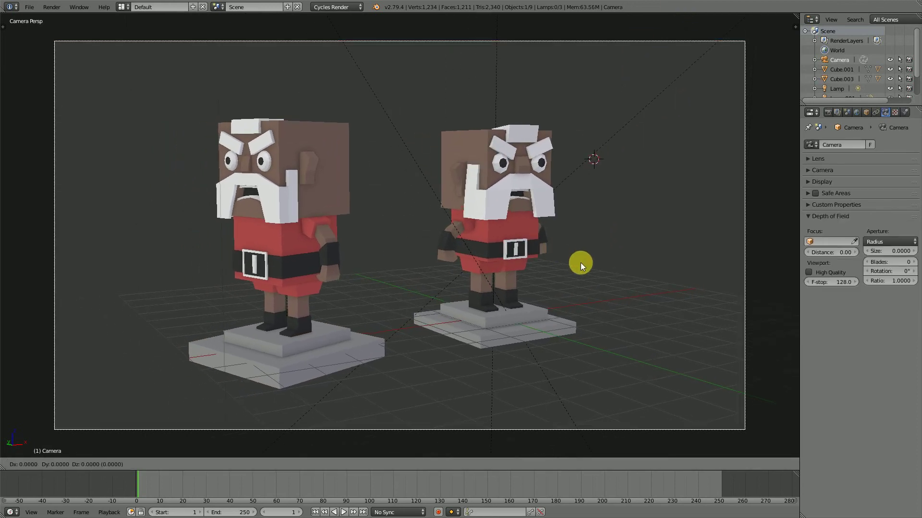
left_click(544, 245)
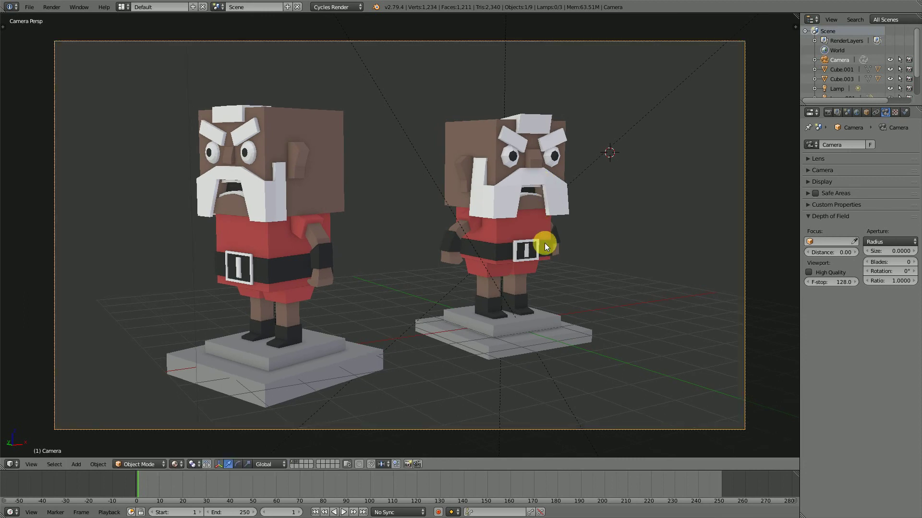
left_click(812, 216)
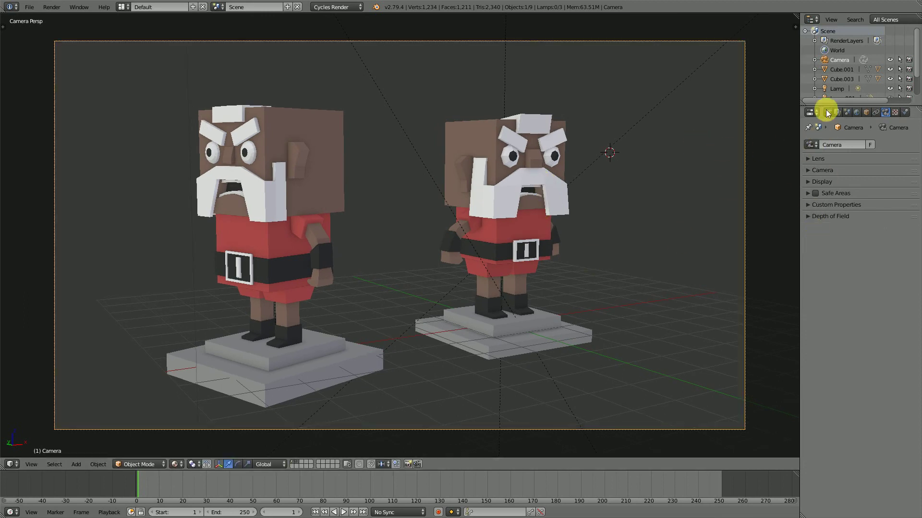
Review the Sampling and Freestyle render settings and the render layer's Freestyle line set options
left_click(828, 112)
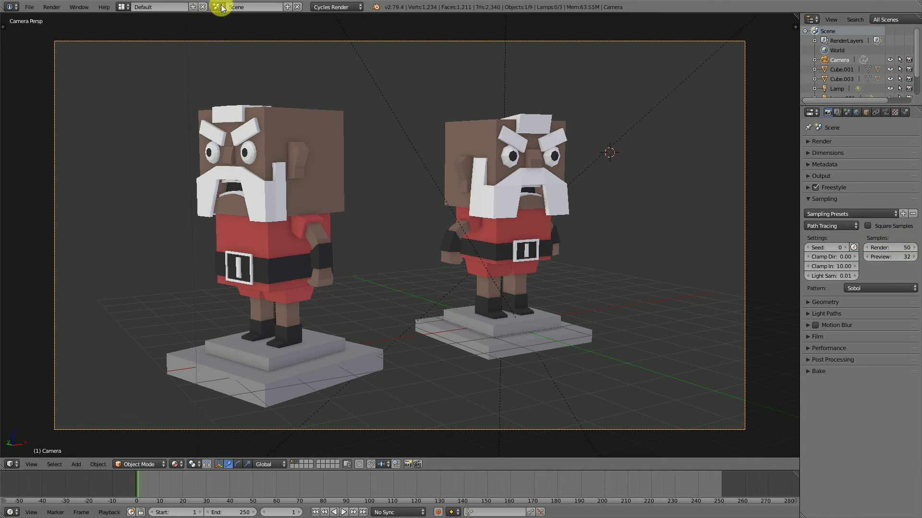
left_click(807, 200)
left_click(807, 187)
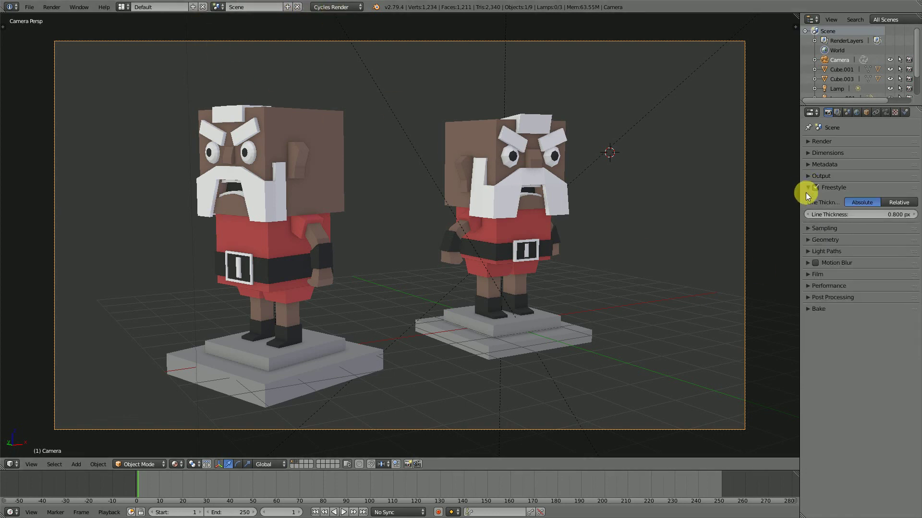
left_click(808, 188)
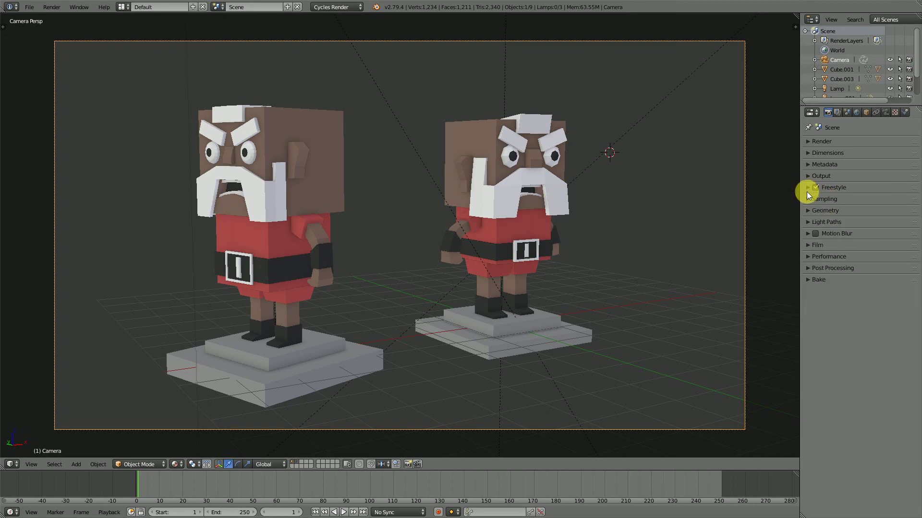
left_click(837, 113)
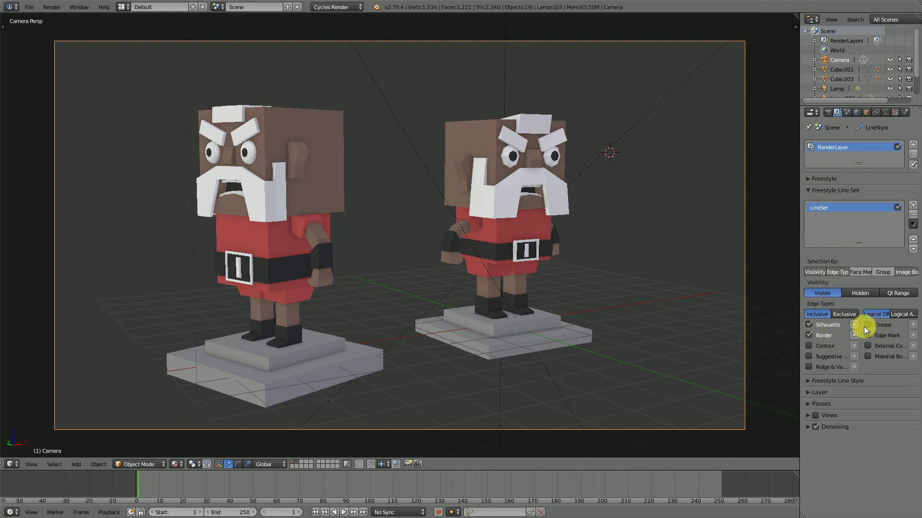
left_click(812, 190)
Review the Light Paths transparency and bounce settings of the scene
left_click(829, 114)
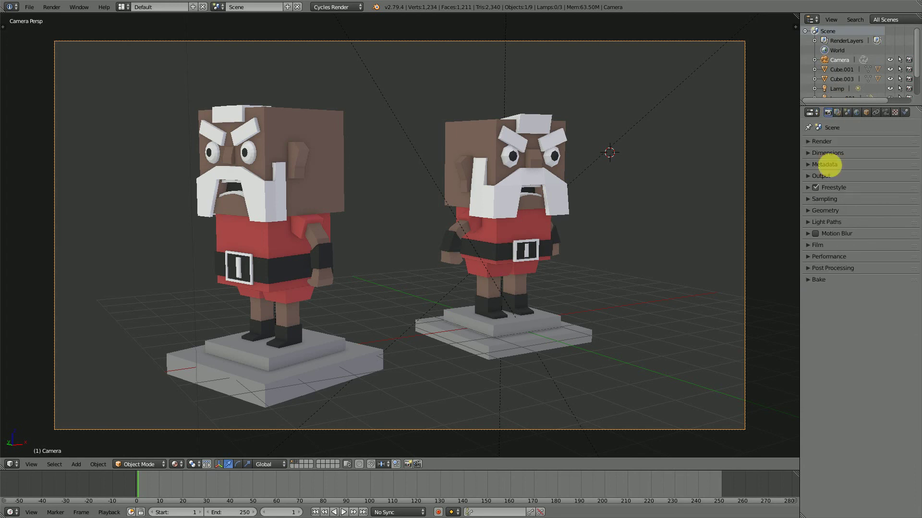
left_click(811, 222)
left_click(810, 284)
left_click(808, 272)
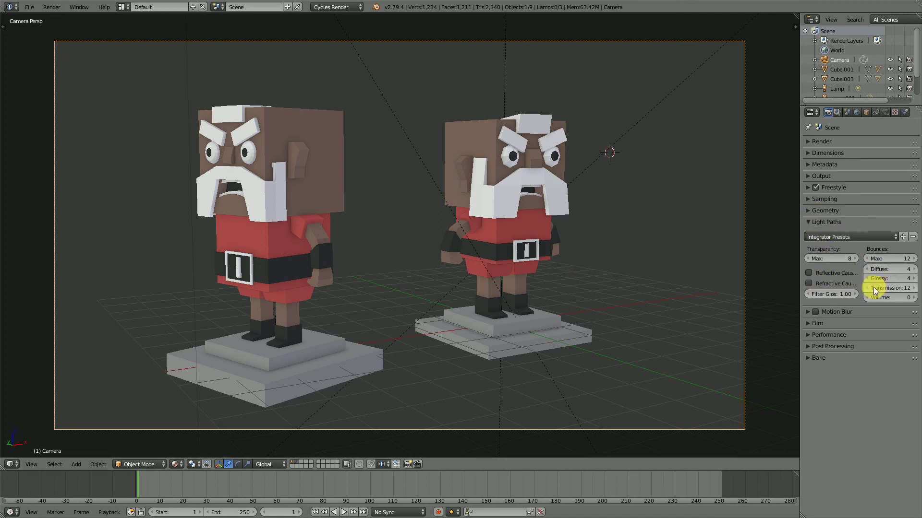
left_click(810, 222)
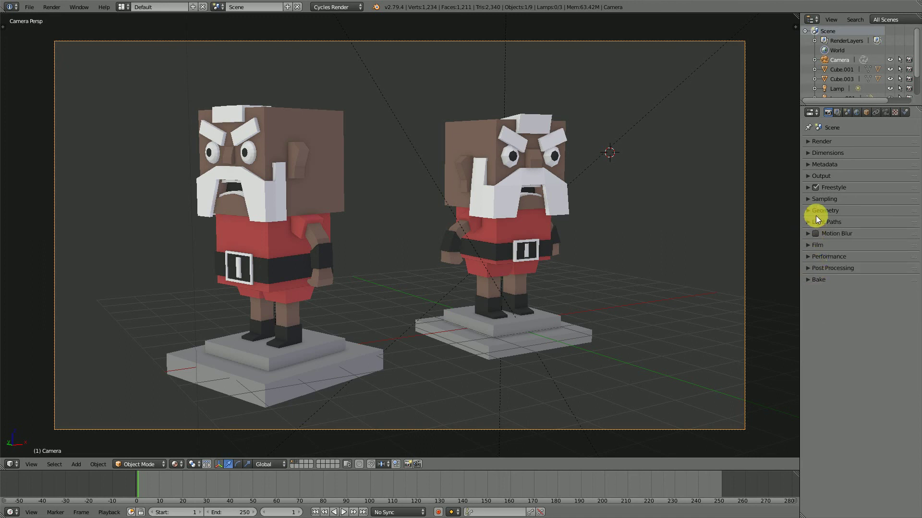
Check the scene's render output format and its resolution and frame settings
left_click(815, 176)
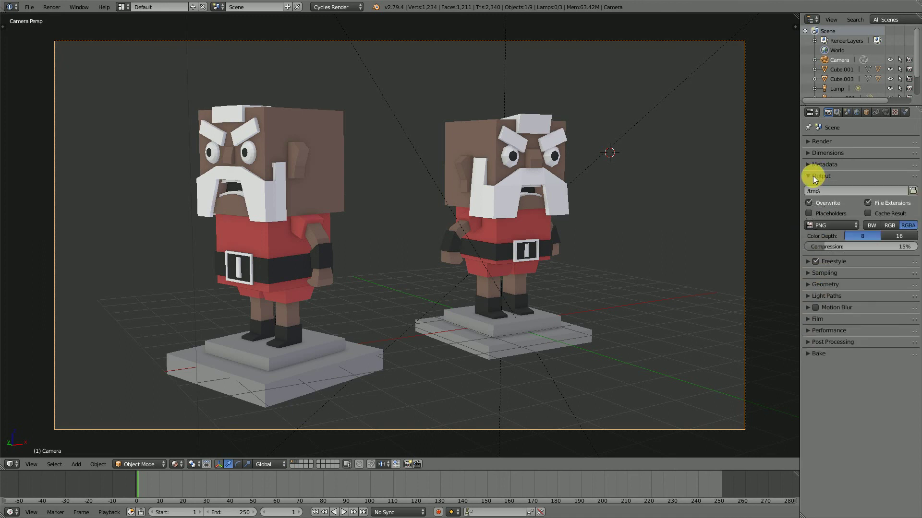
left_click(813, 176)
left_click(821, 154)
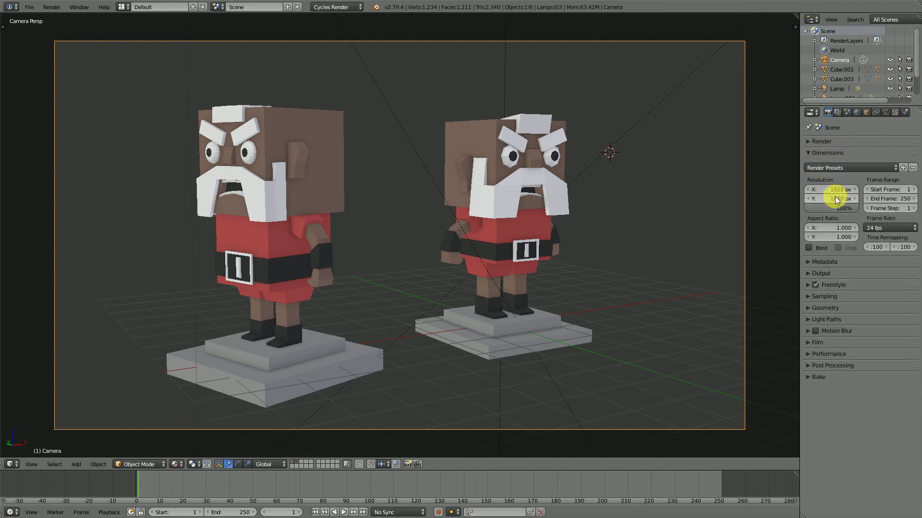
left_click(816, 152)
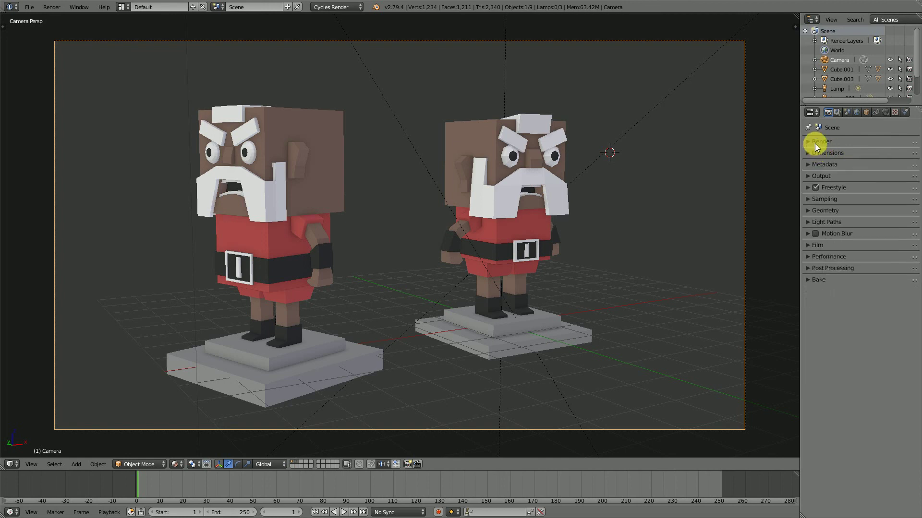
left_click(816, 142)
left_click(818, 142)
left_click(818, 143)
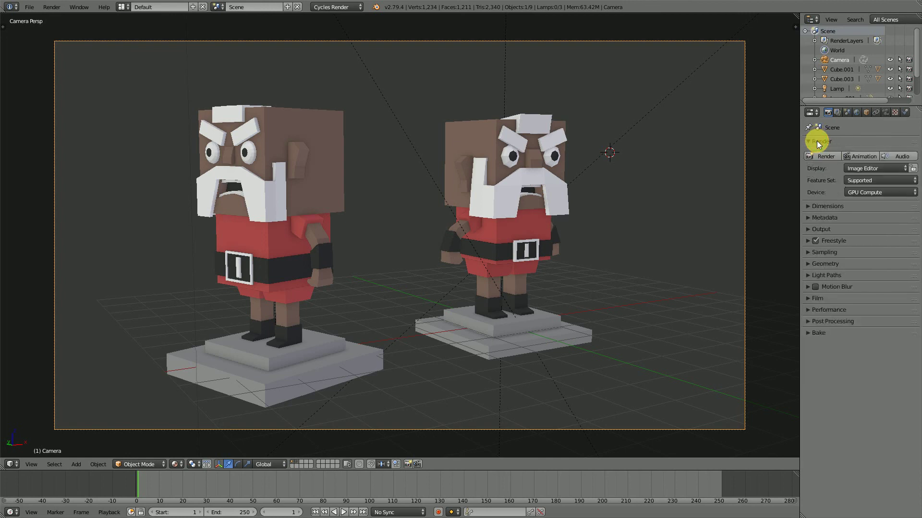
left_click(817, 142)
left_click(817, 142)
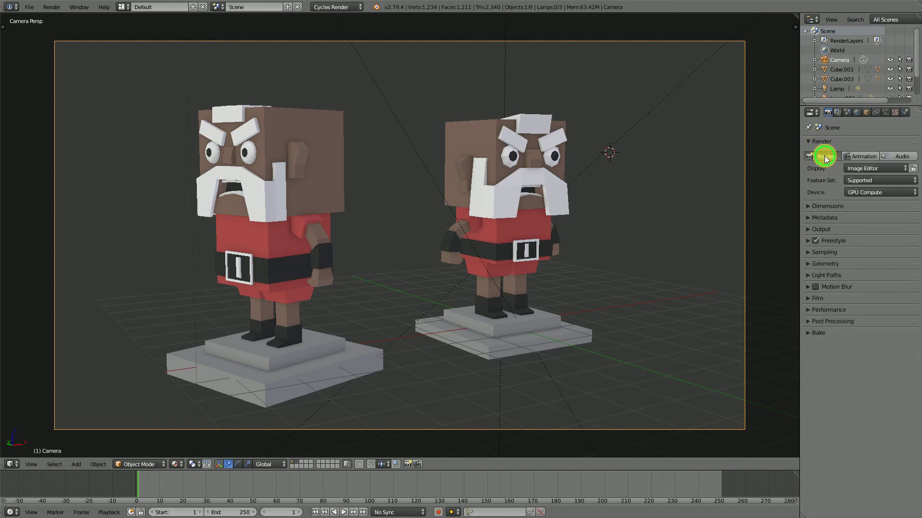
left_click(822, 156)
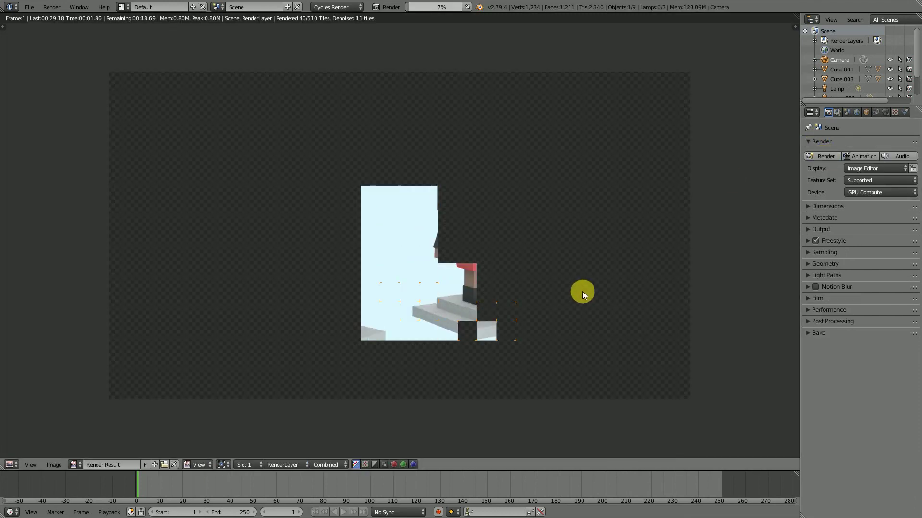
key("Escape")
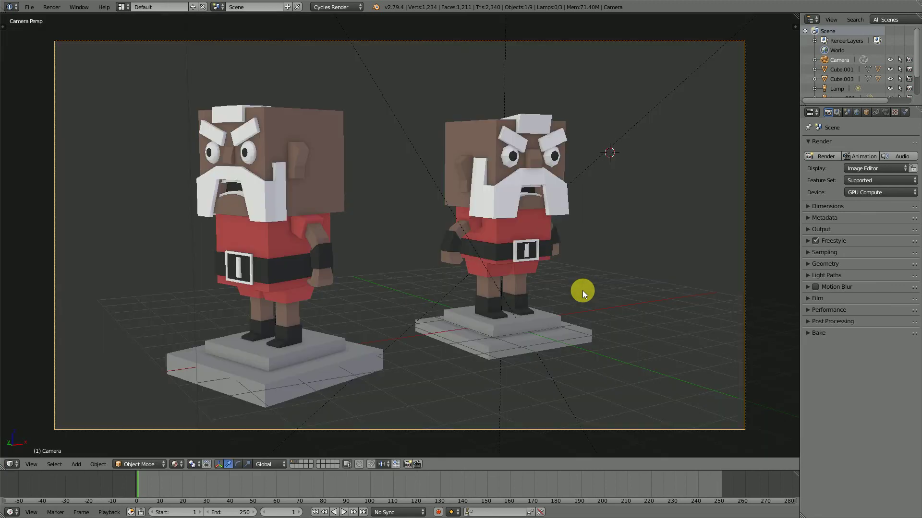
Check the World surface background color and its RGB values without editing them, and collapse the Surface settings
left_click(856, 112)
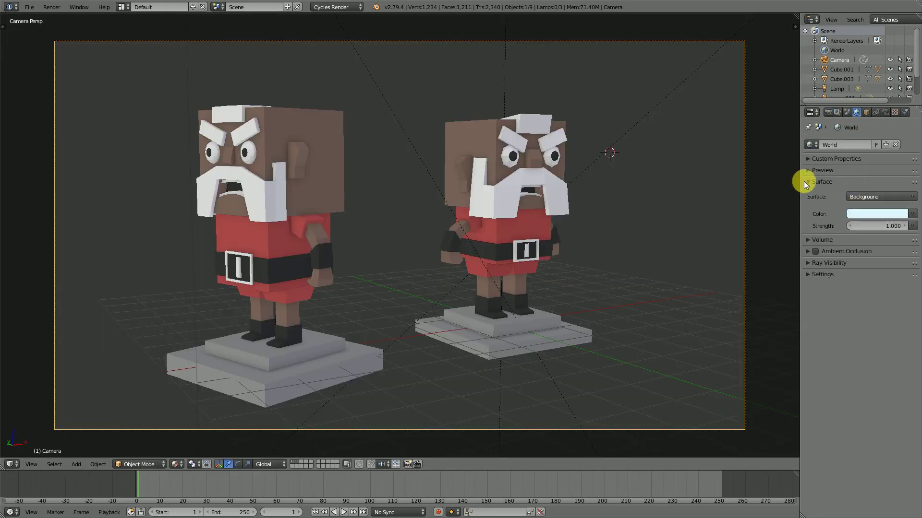
left_click(868, 213)
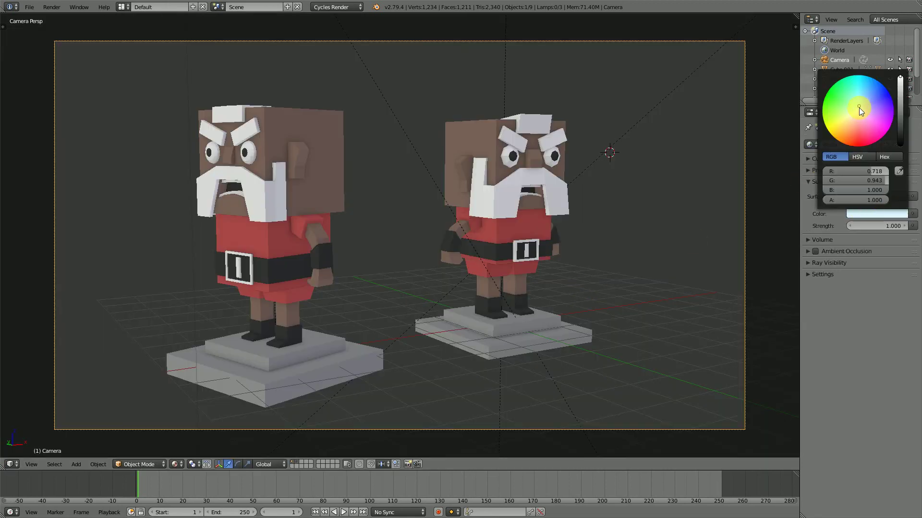
left_click(808, 181)
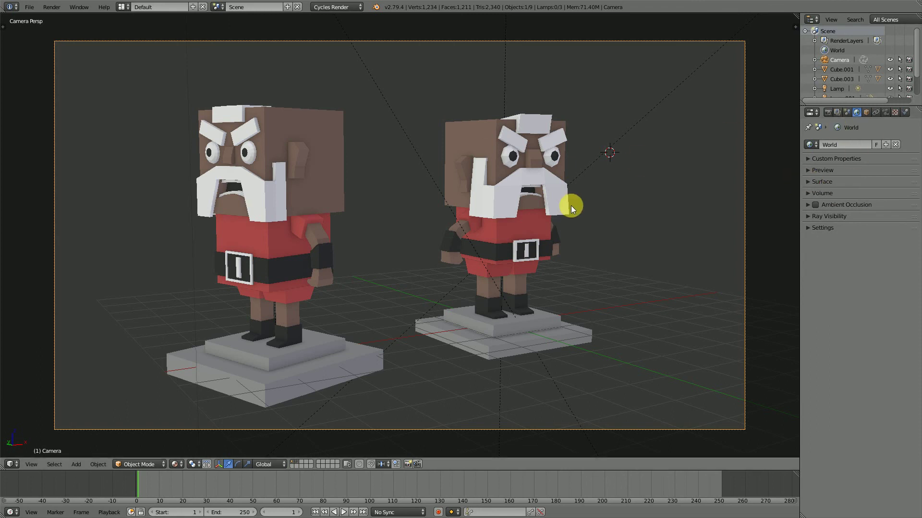
Render the camera view of both characters and watch the image as it is computed
key("F12")
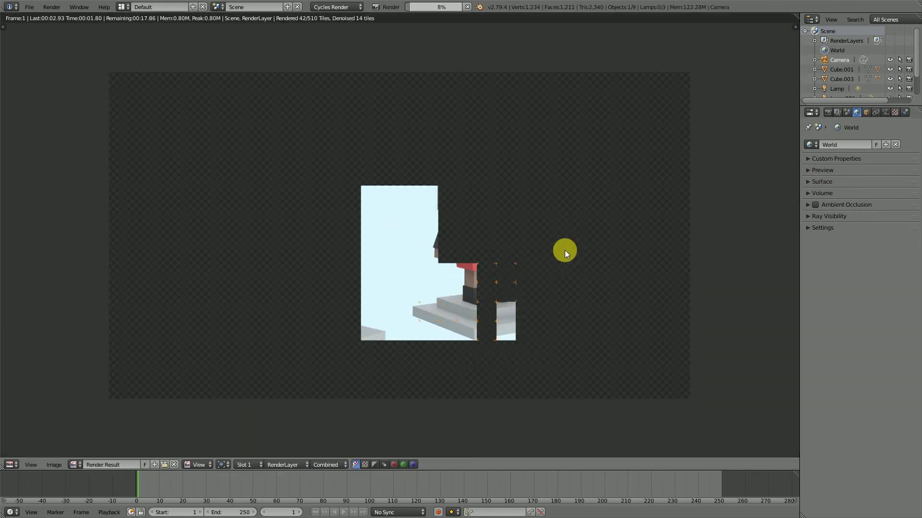
scroll(615, 284, "up", 1)
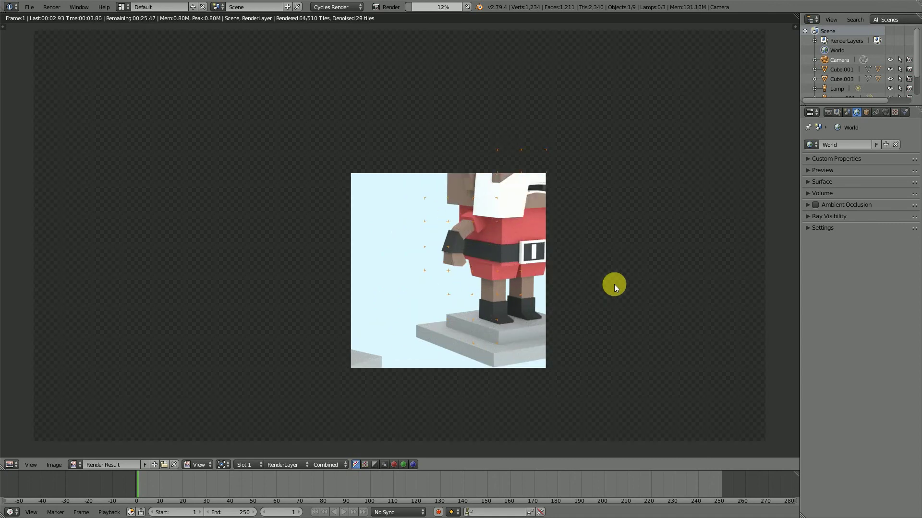
scroll(614, 285, "down", 2)
scroll(614, 284, "up", 2)
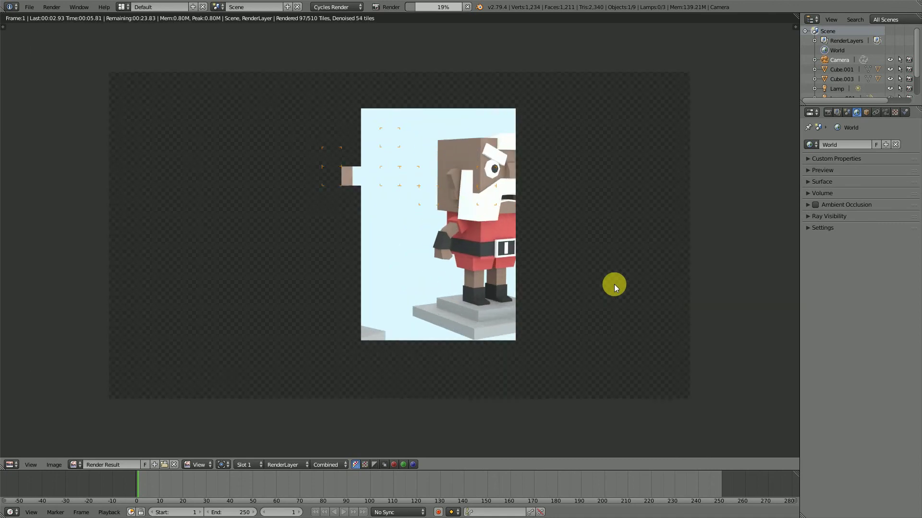
scroll(615, 285, "down", 1)
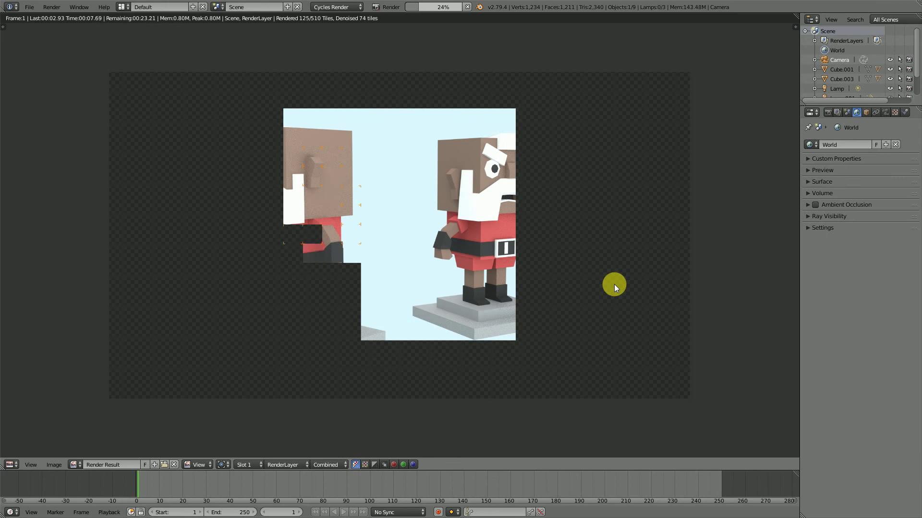
scroll(615, 284, "up", 1)
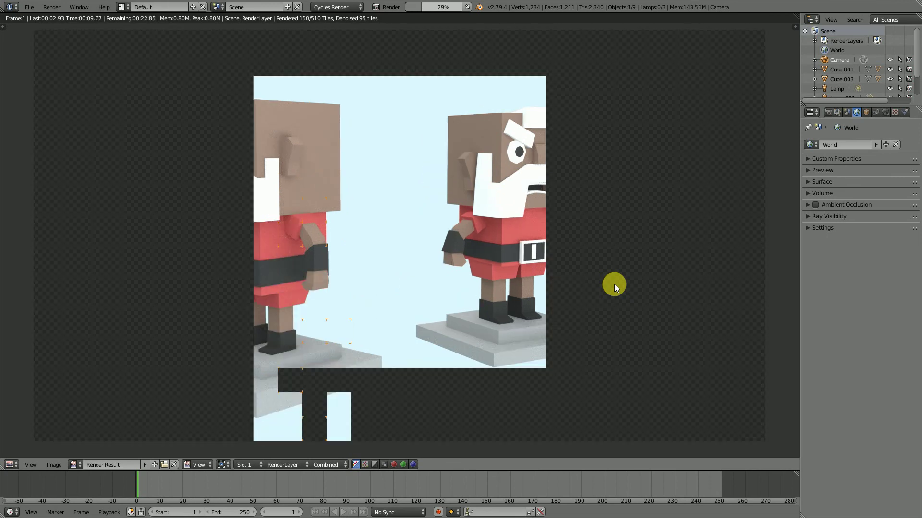
scroll(615, 284, "down", 1)
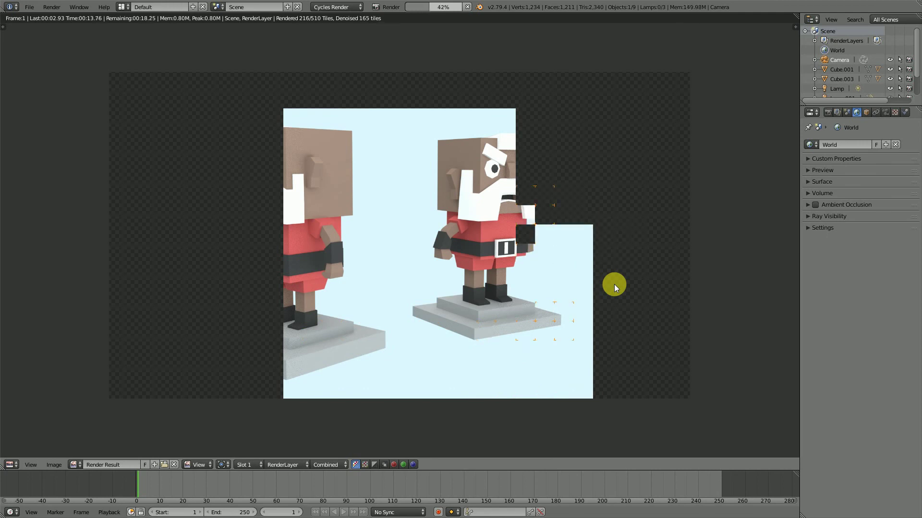
scroll(614, 284, "up", 1)
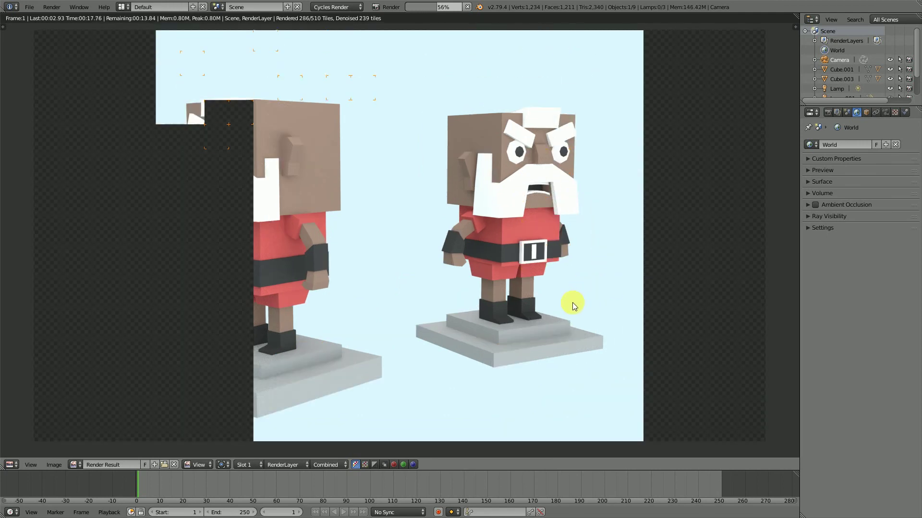
Show the render result full screen and enlarge it to inspect both outlined characters
key("ctrl+alt+space")
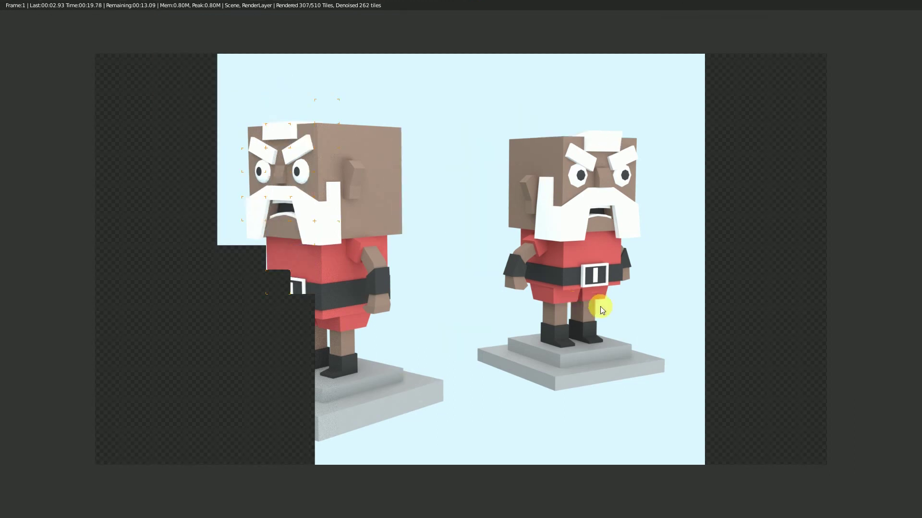
middle_click_drag(597, 304, 620, 262, "ctrl")
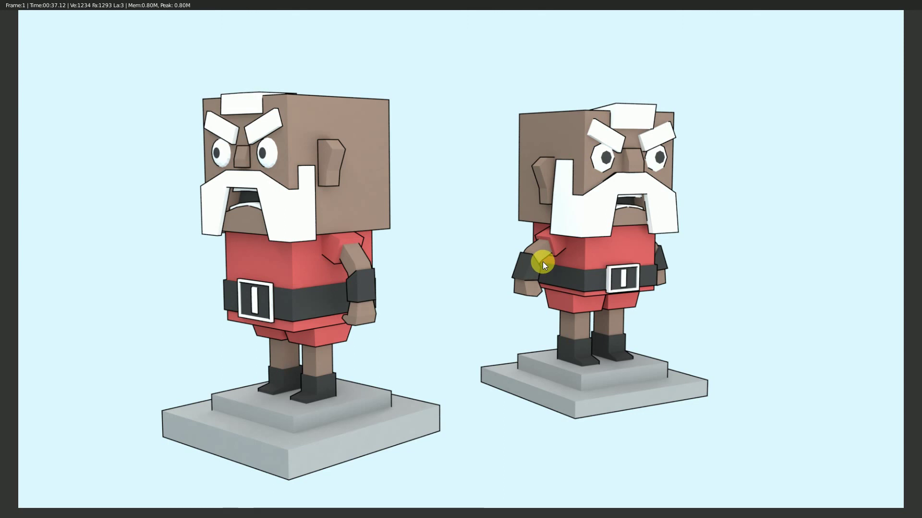
scroll(542, 262, "up", 2)
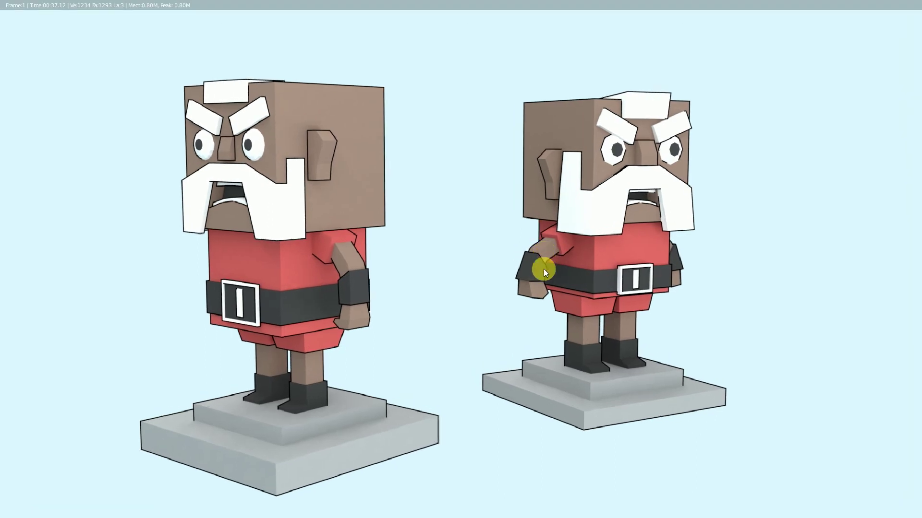